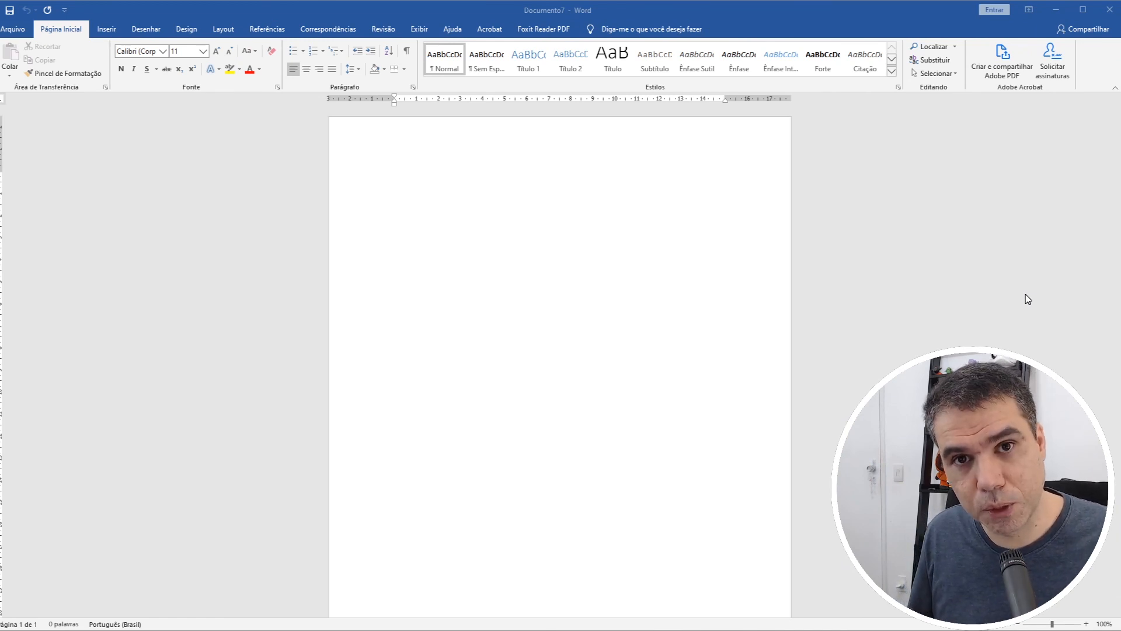
{"action": "left_click", "coordinate": [524, 234]}
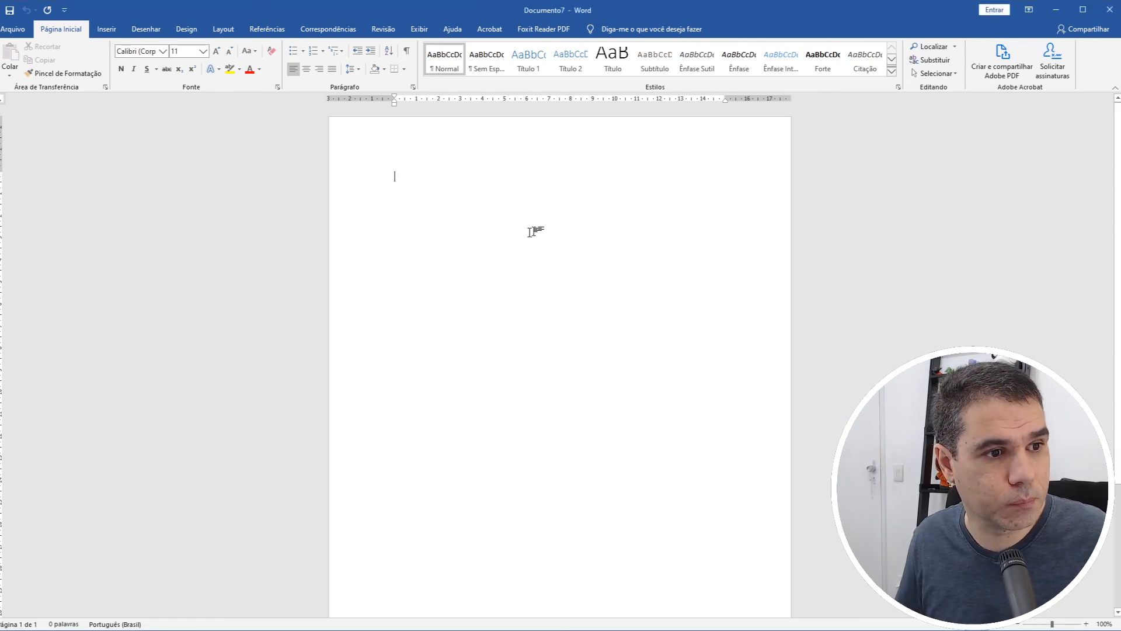
{"action": "type", "text": "Dfgm edeopfgkdfp erpopgkerpov erpgk"}
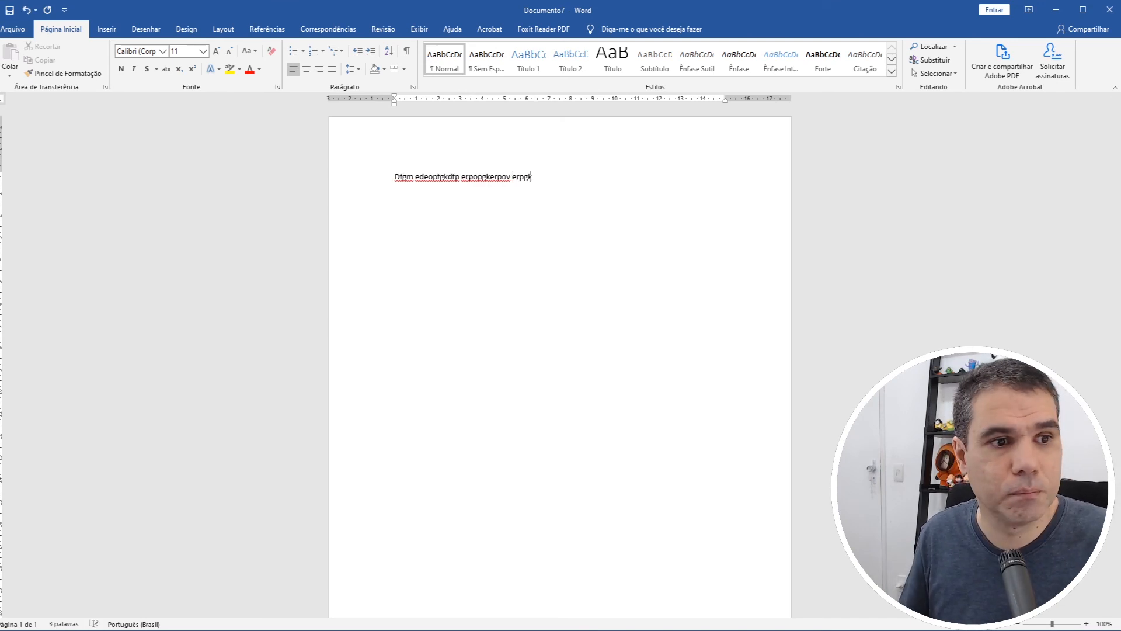
{"action": "key", "text": "BackSpace"}
{"action": "key", "text": "BackSpace"}
{"action": "key", "text": "BackSpace"}
{"action": "key", "text": "BackSpace"}
{"action": "key", "text": "BackSpace"}
{"action": "key", "text": "BackSpace"}
{"action": "key", "text": "BackSpace"}
{"action": "key", "text": "BackSpace"}
{"action": "key", "text": "BackSpace"}
{"action": "key", "text": "BackSpace"}
{"action": "key", "text": "BackSpace"}
{"action": "key", "text": "BackSpace"}
{"action": "key", "text": "BackSpace"}
{"action": "key", "text": "BackSpace"}
{"action": "key", "text": "BackSpace"}
{"action": "key", "text": "BackSpace"}
{"action": "key", "text": "BackSpace"}
{"action": "key", "text": "BackSpace"}
{"action": "key", "text": "BackSpace"}
{"action": "key", "text": "BackSpace"}
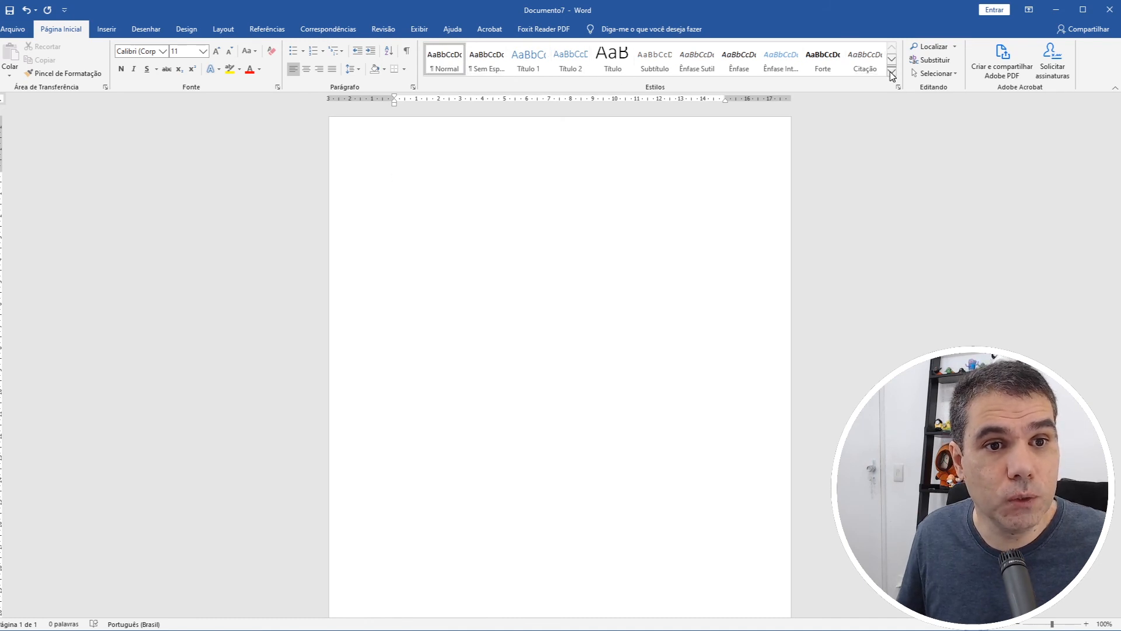
{"action": "left_click", "coordinate": [892, 72]}
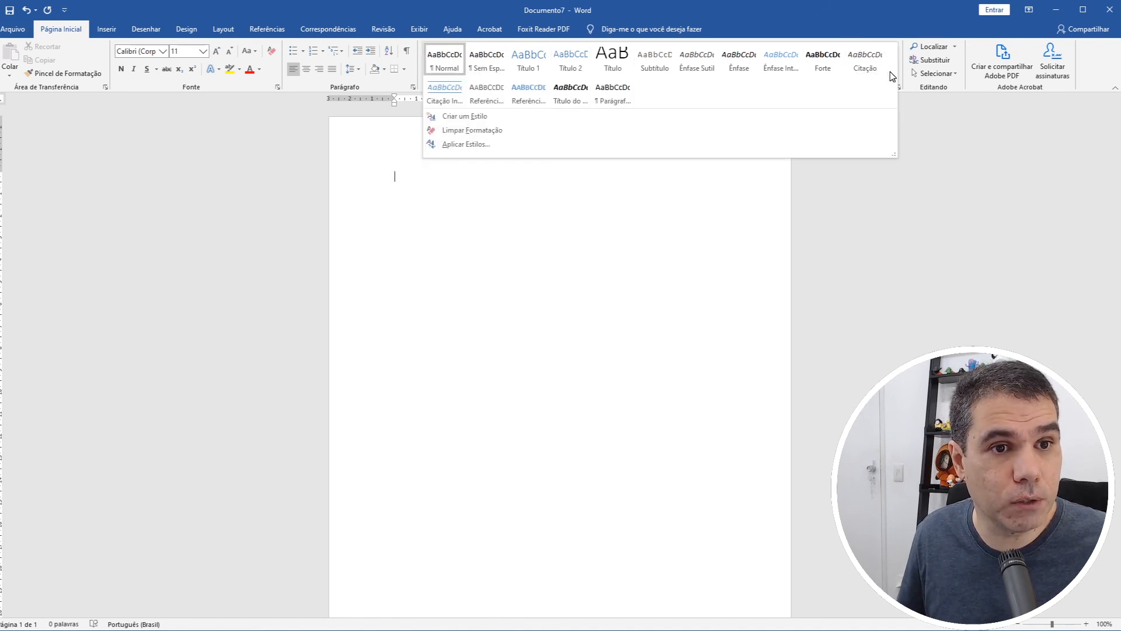
{"action": "left_click", "coordinate": [934, 187]}
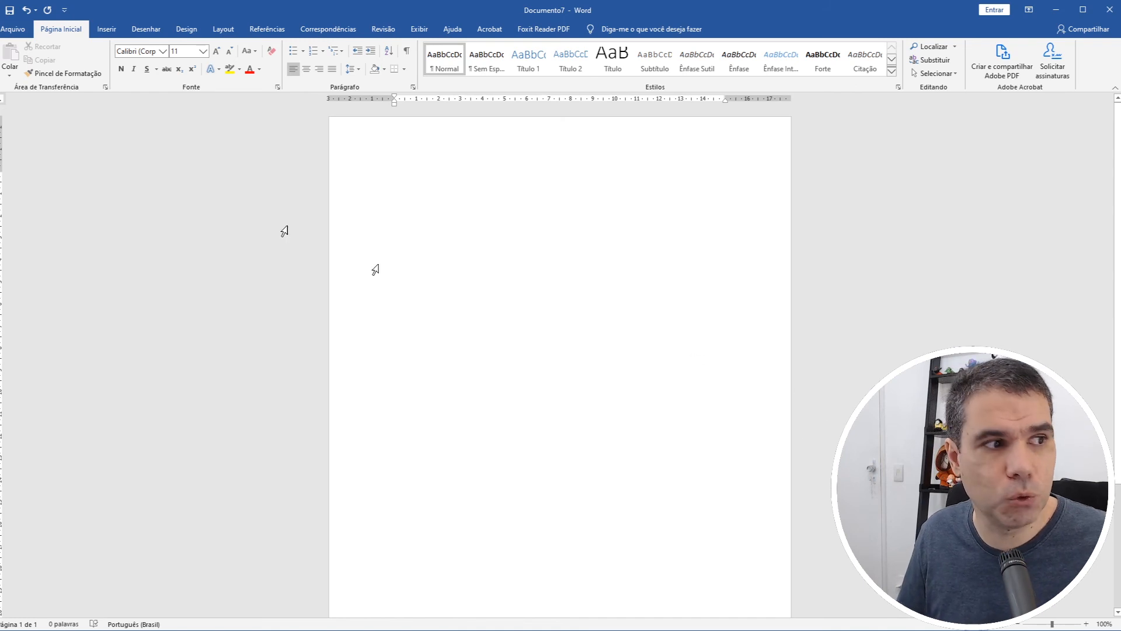
Search the online document templates for "Livro".
{"action": "left_click", "coordinate": [13, 29]}
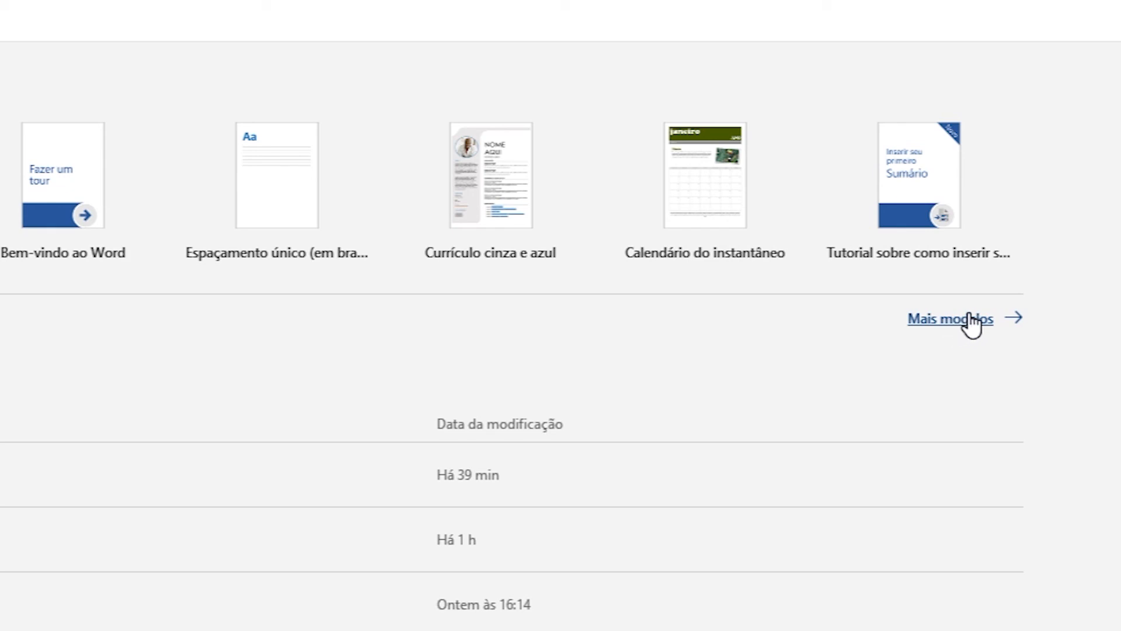
{"action": "left_click", "coordinate": [970, 322]}
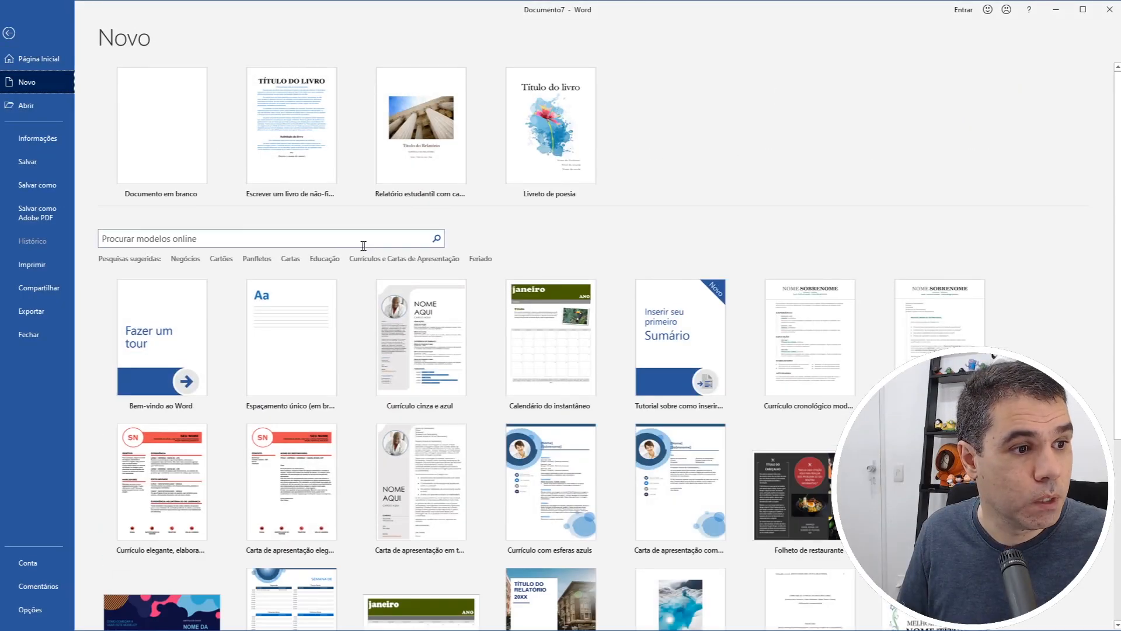
{"action": "left_click", "coordinate": [347, 241]}
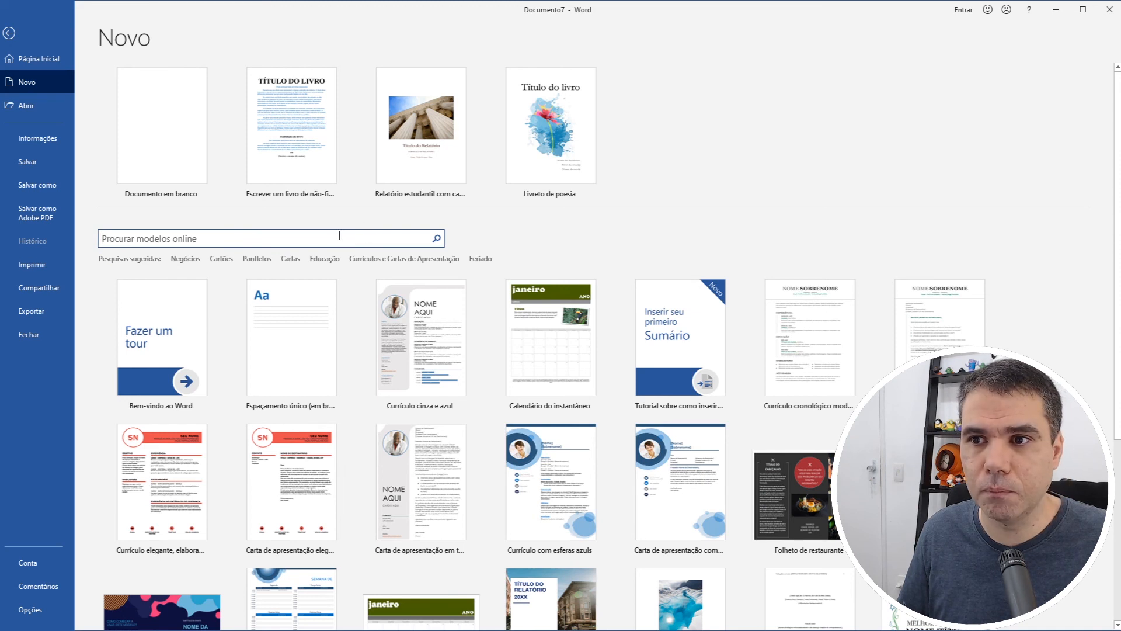
{"action": "type", "text": "Livro"}
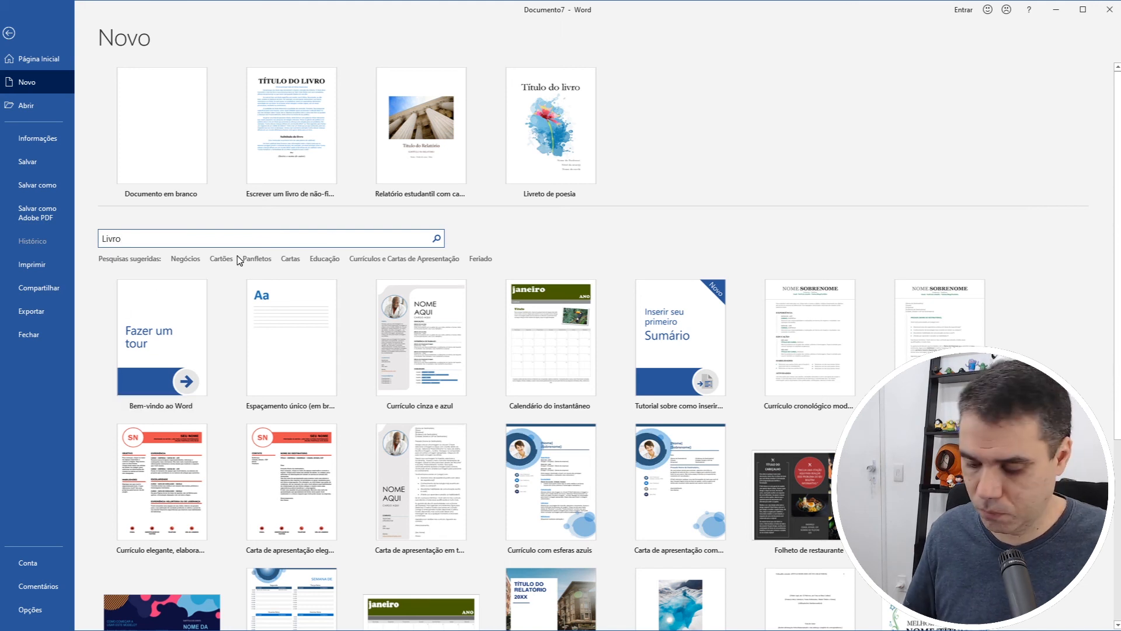
{"action": "left_click", "coordinate": [437, 238]}
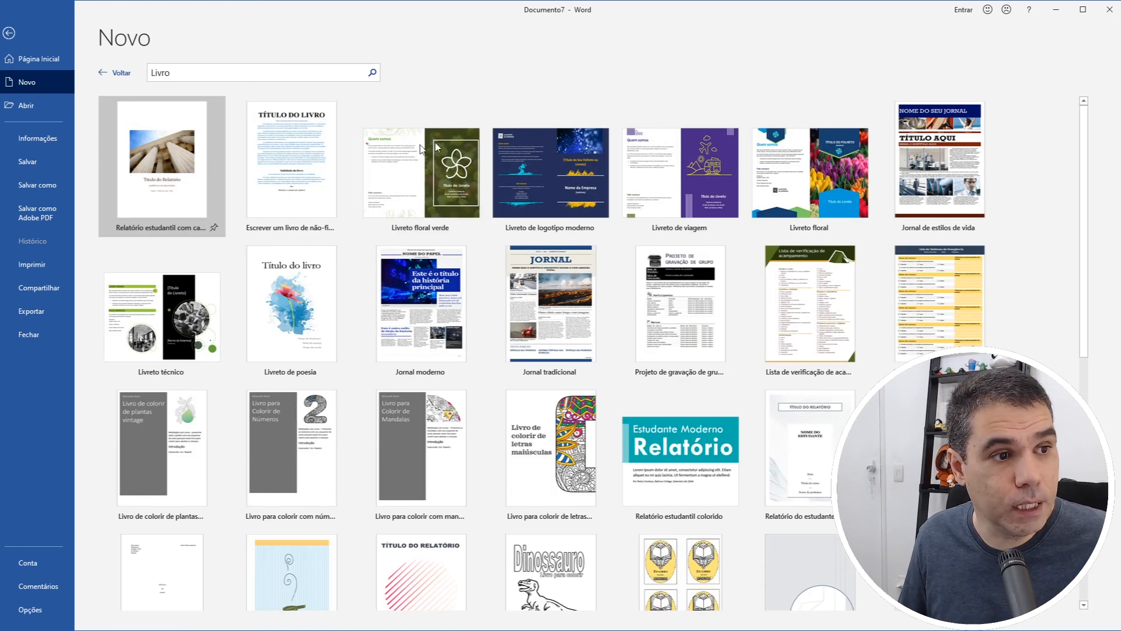
Examine the book templates found for a layout suited to writing a book.
{"action": "scroll", "coordinate": [795, 279], "scroll_direction": "down", "scroll_amount": 4}
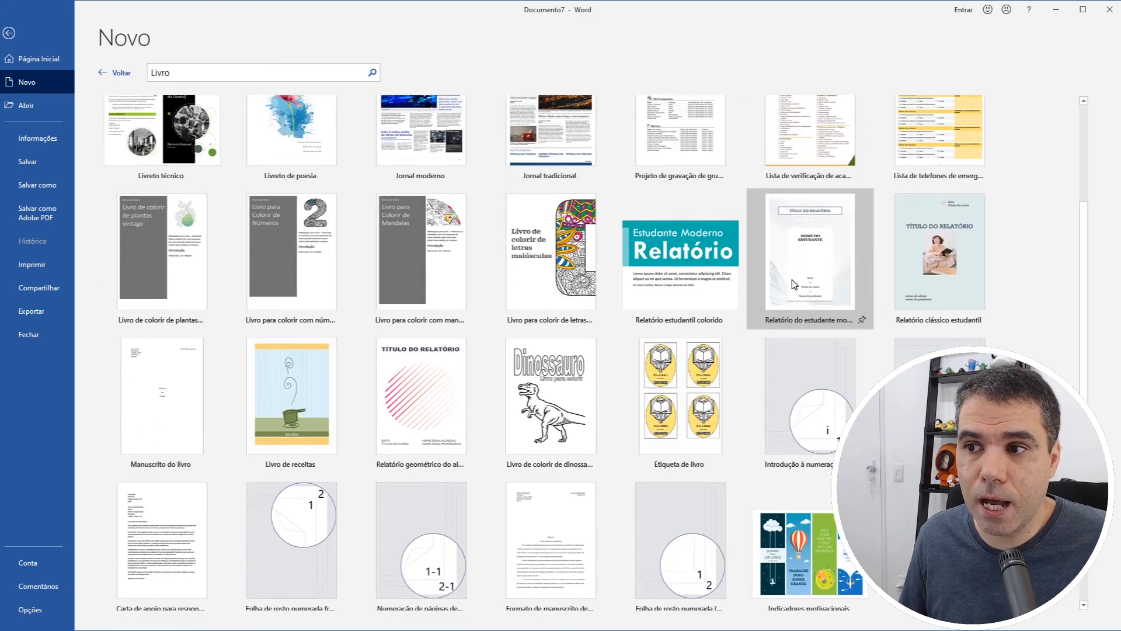
{"action": "scroll", "coordinate": [773, 284], "scroll_direction": "down", "scroll_amount": 4}
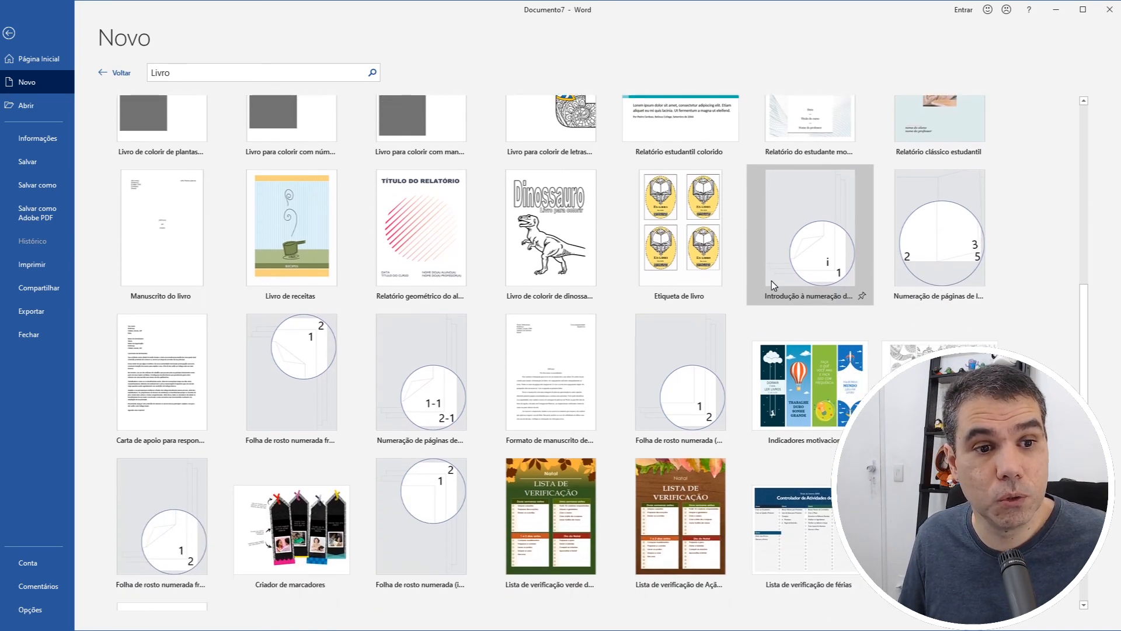
{"action": "scroll", "coordinate": [772, 284], "scroll_direction": "down", "scroll_amount": 1}
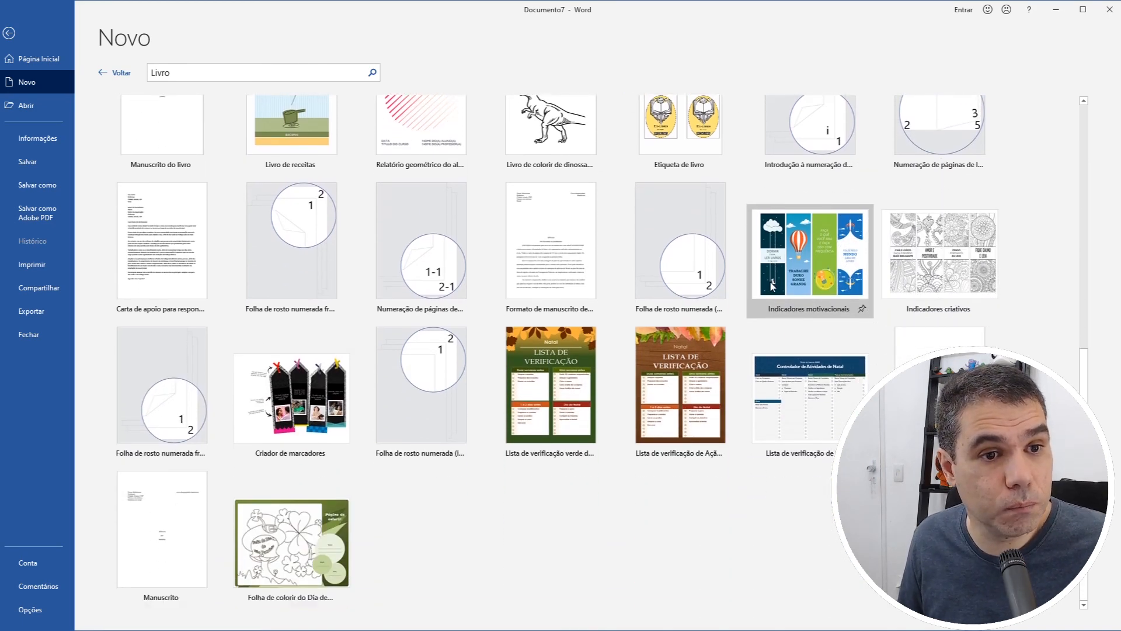
{"action": "scroll", "coordinate": [772, 284], "scroll_direction": "up", "scroll_amount": 7}
{"action": "scroll", "coordinate": [785, 292], "scroll_direction": "up", "scroll_amount": 2}
{"action": "scroll", "coordinate": [783, 310], "scroll_direction": "down", "scroll_amount": 2}
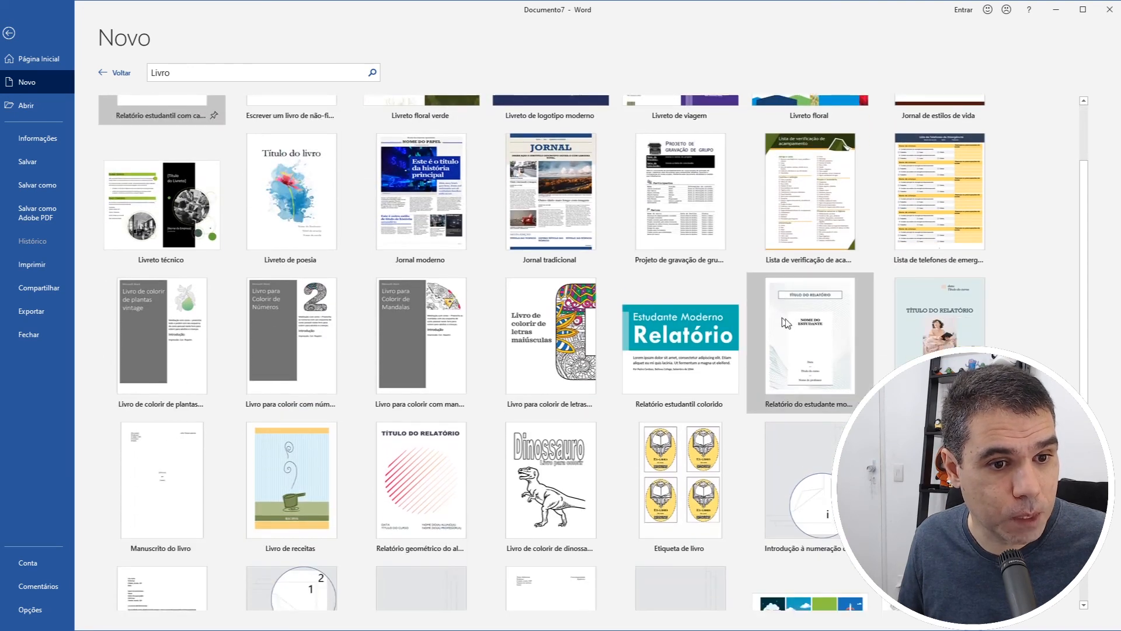
{"action": "scroll", "coordinate": [800, 350], "scroll_direction": "down", "scroll_amount": 2}
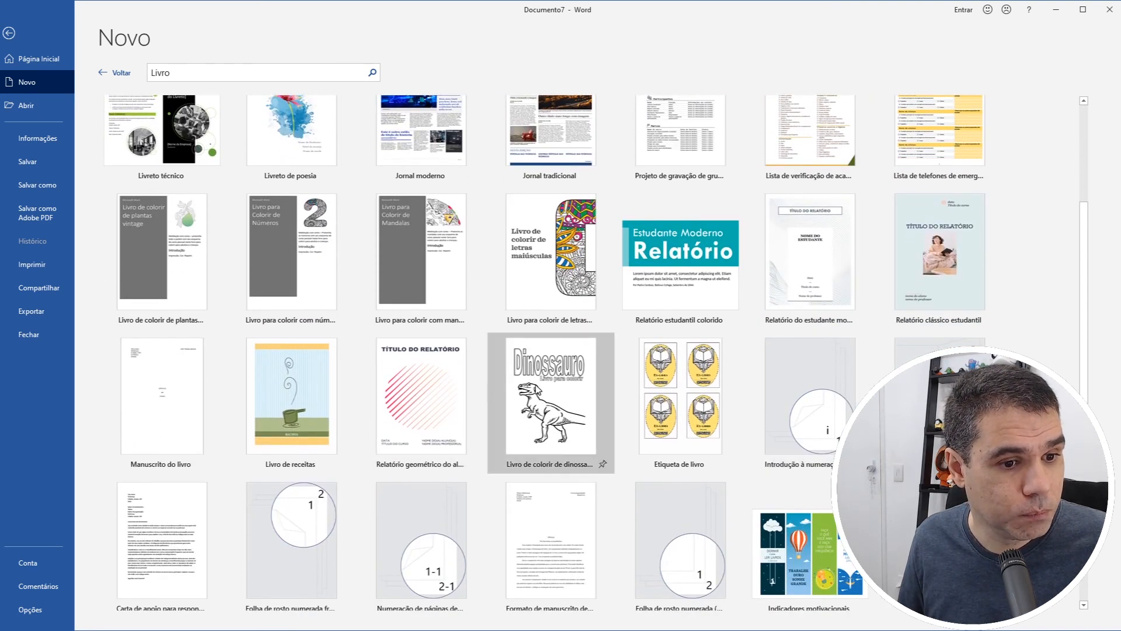
{"action": "scroll", "coordinate": [518, 393], "scroll_direction": "down", "scroll_amount": 1}
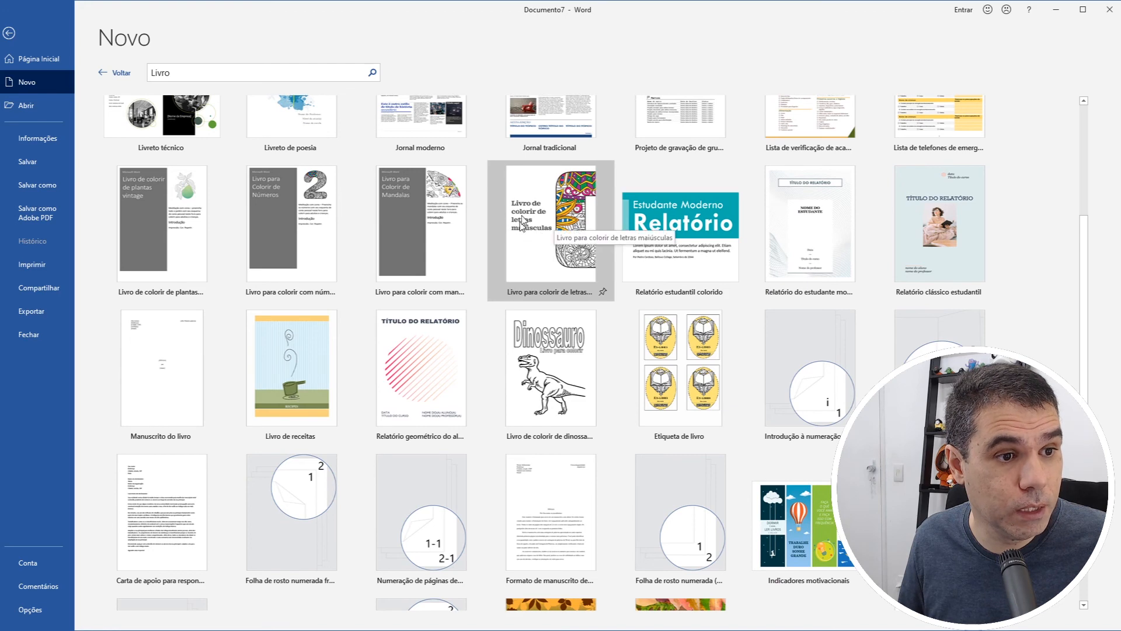
{"action": "scroll", "coordinate": [549, 380], "scroll_direction": "up", "scroll_amount": 4}
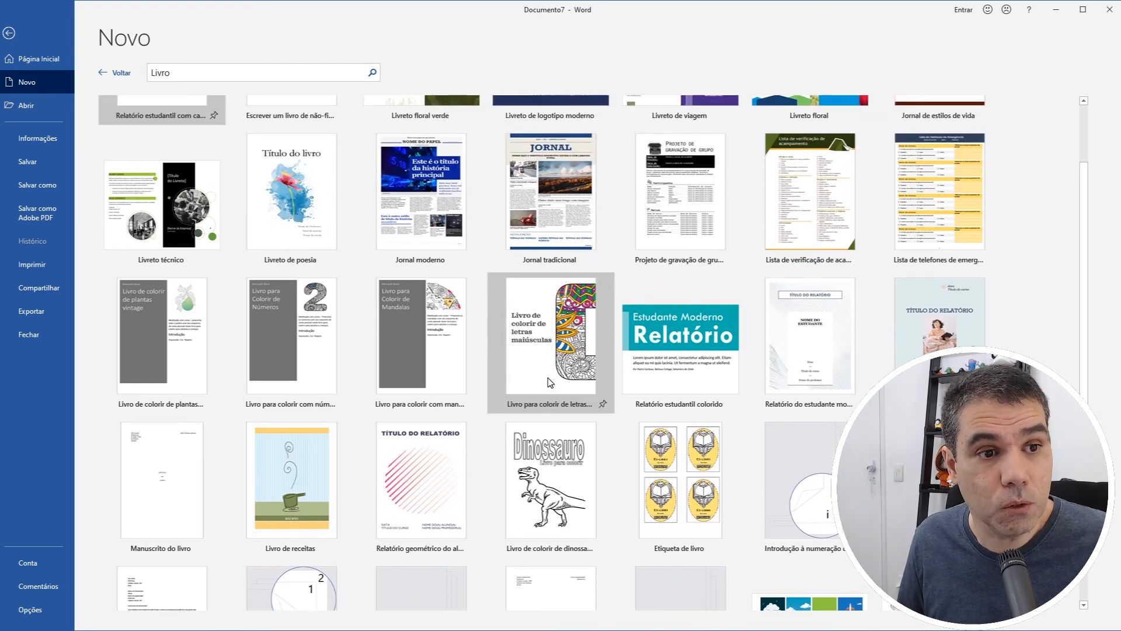
{"action": "scroll", "coordinate": [549, 380], "scroll_direction": "up", "scroll_amount": 1}
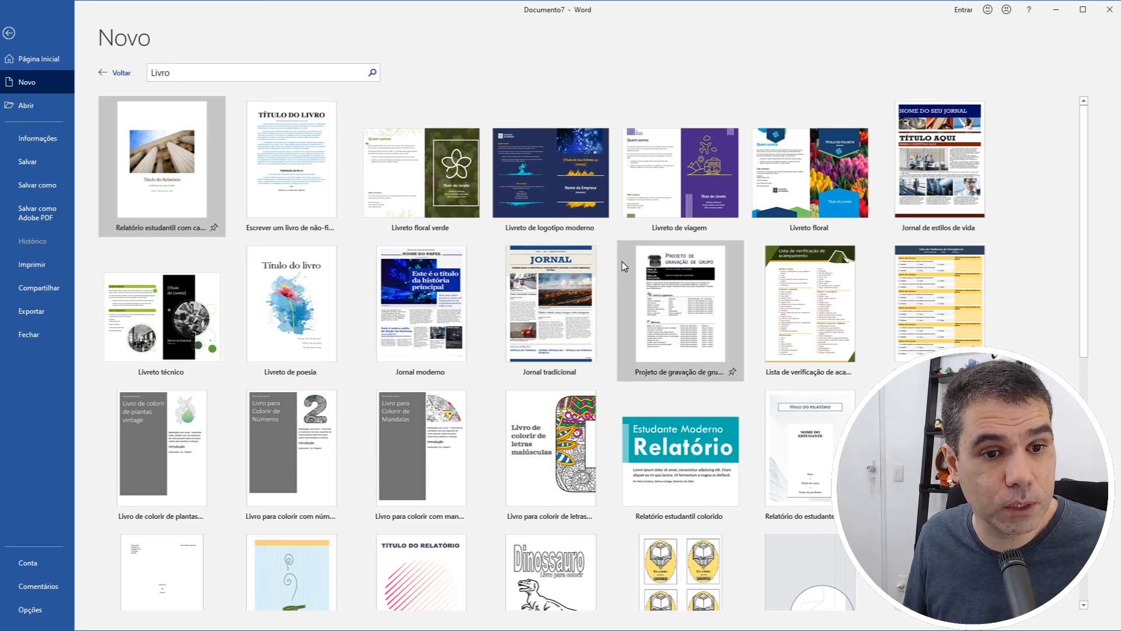
Create a new document from the "Escrever um livro de não-ficção" template.
{"action": "left_click", "coordinate": [290, 140]}
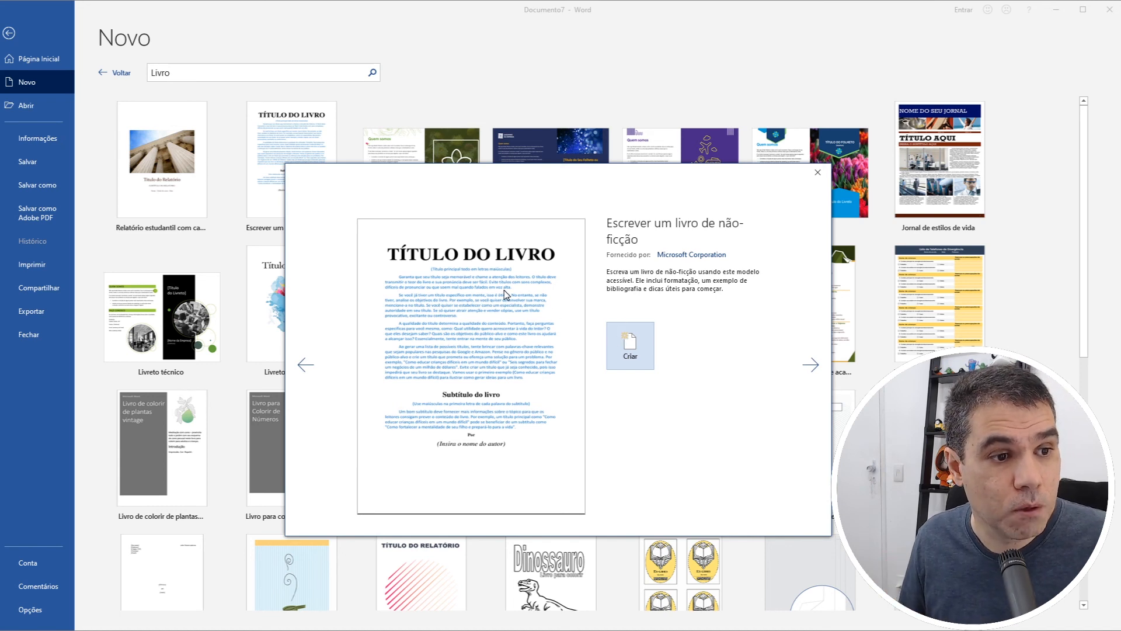
{"action": "left_click", "coordinate": [627, 341]}
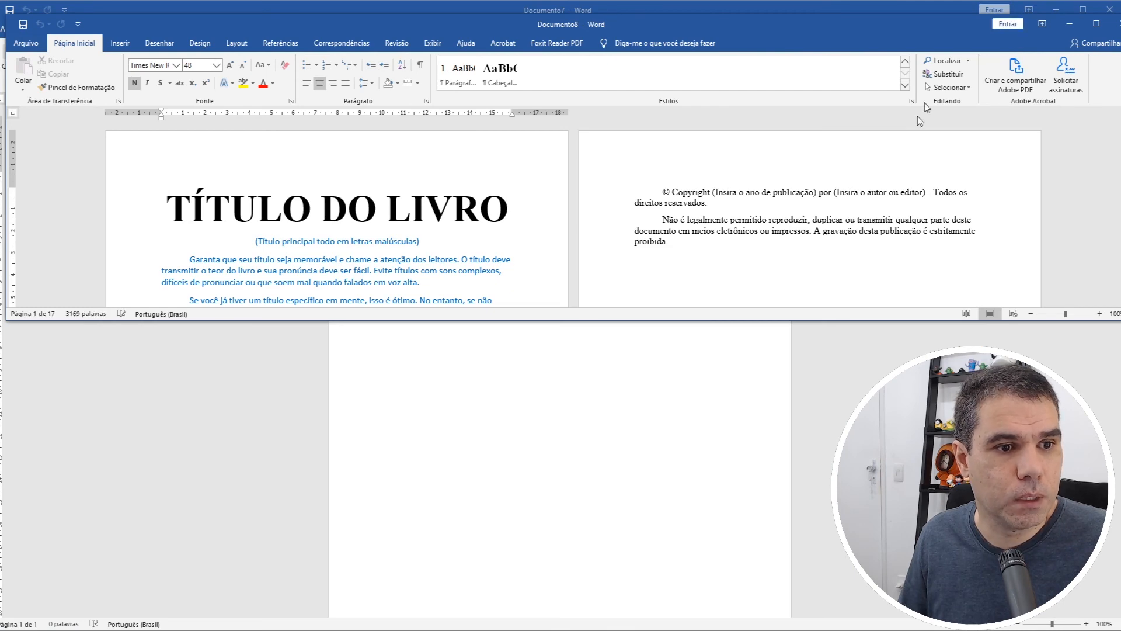
Close the blank document Documento7 without saving and maximize the window of the new book document.
{"action": "left_click_drag", "start_coordinate": [898, 22], "coordinate": [906, 94]}
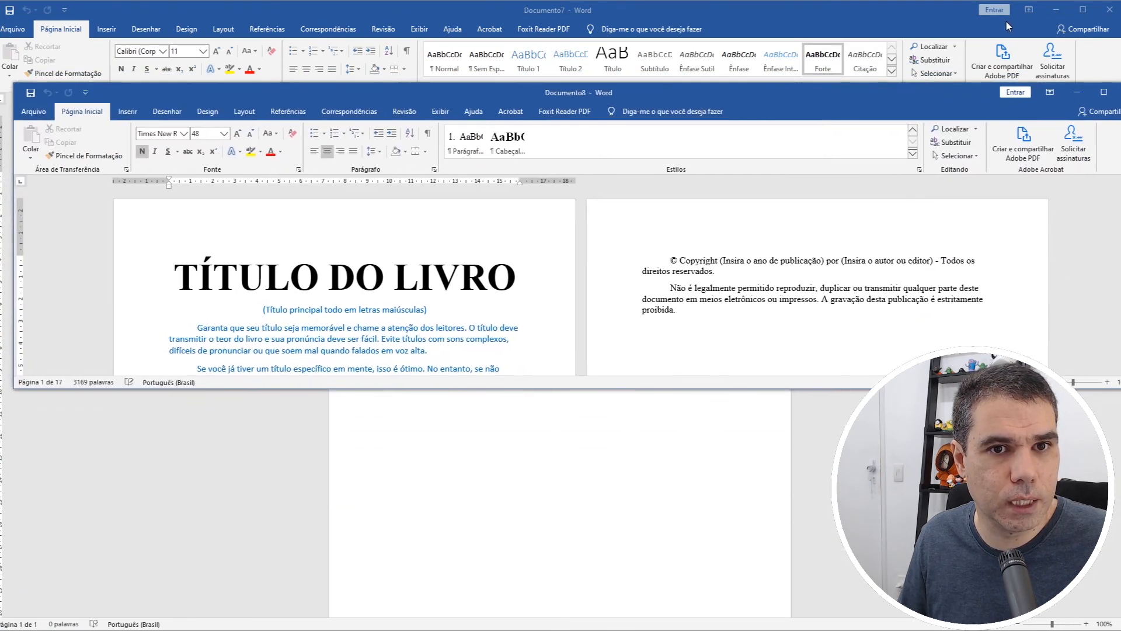
{"action": "left_click", "coordinate": [1105, 11]}
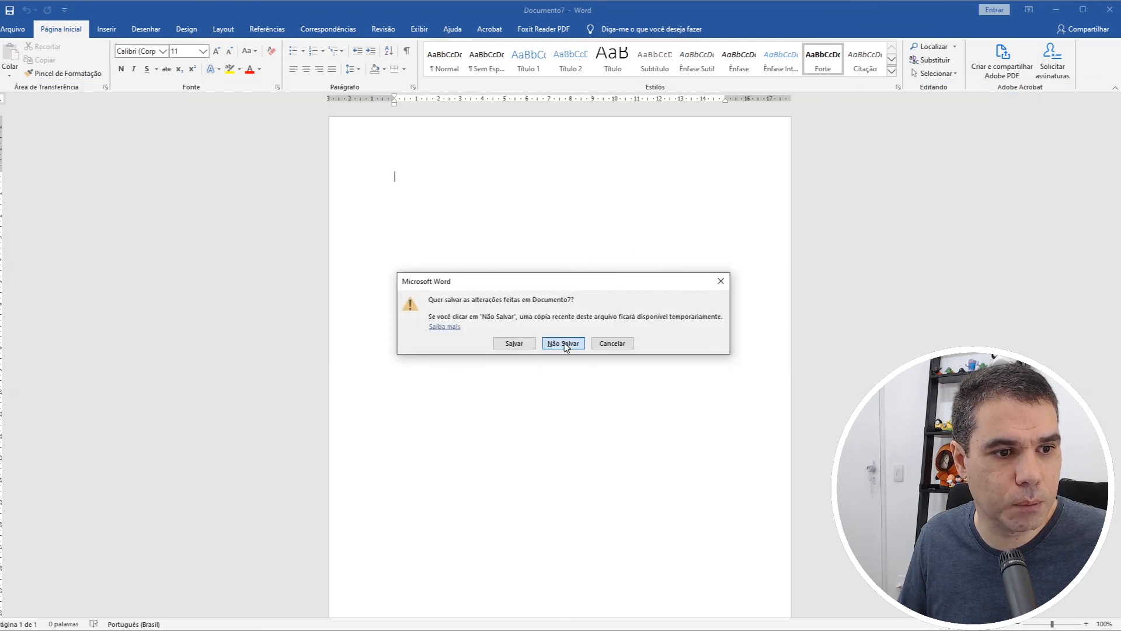
{"action": "left_click", "coordinate": [563, 345]}
{"action": "left_click_drag", "start_coordinate": [648, 93], "coordinate": [633, 1]}
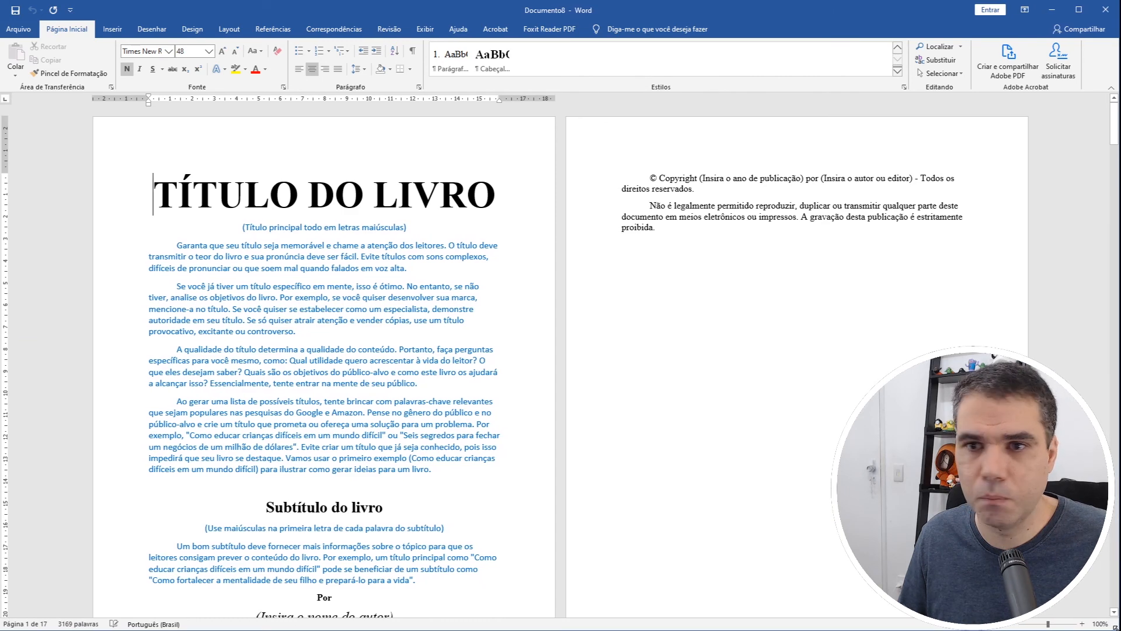
Replace the "(Insira o nome do autor)" placeholder on the title page with the author's full name, capitalizing the surname.
{"action": "left_click", "coordinate": [1084, 625]}
{"action": "left_click", "coordinate": [1084, 625]}
{"action": "left_click", "coordinate": [1084, 625]}
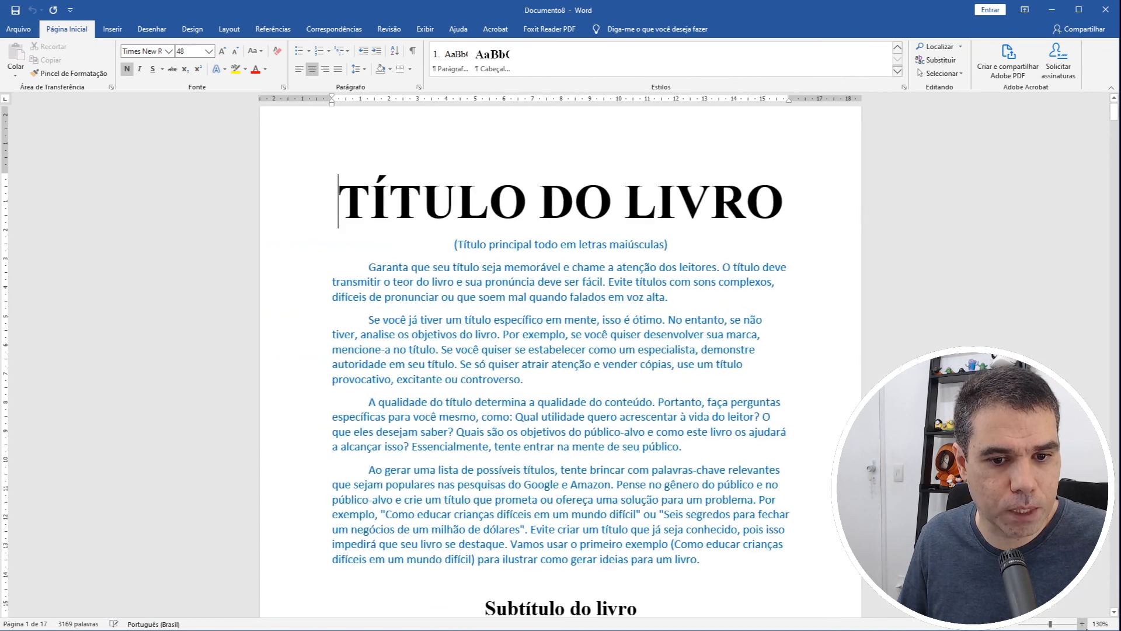
{"action": "left_click", "coordinate": [1019, 625]}
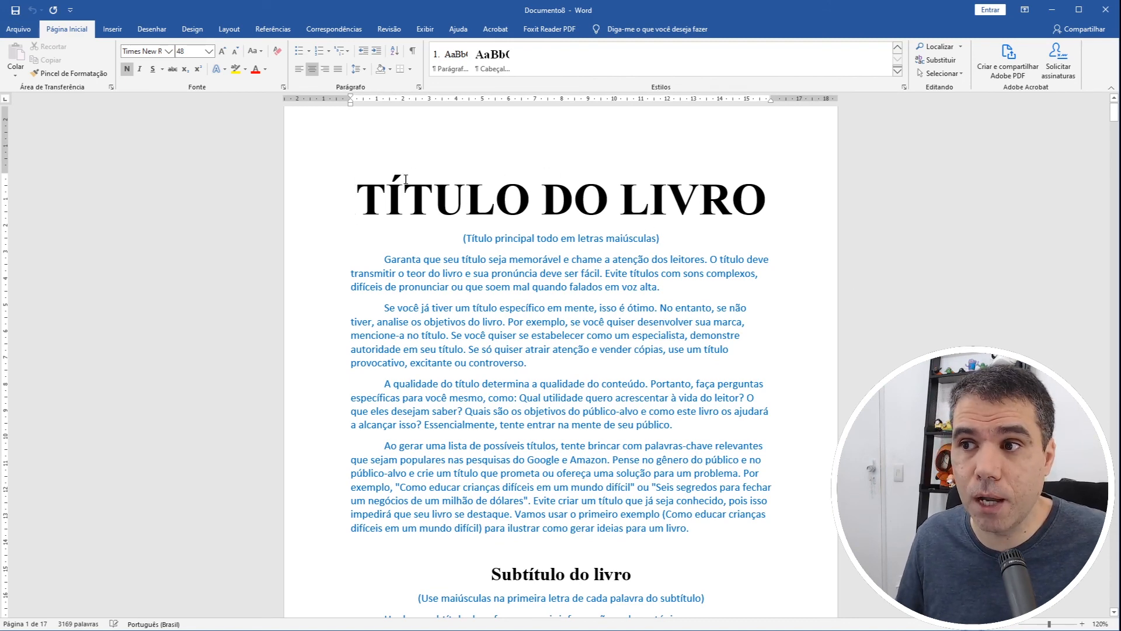
{"action": "scroll", "coordinate": [423, 262], "scroll_direction": "down", "scroll_amount": 1}
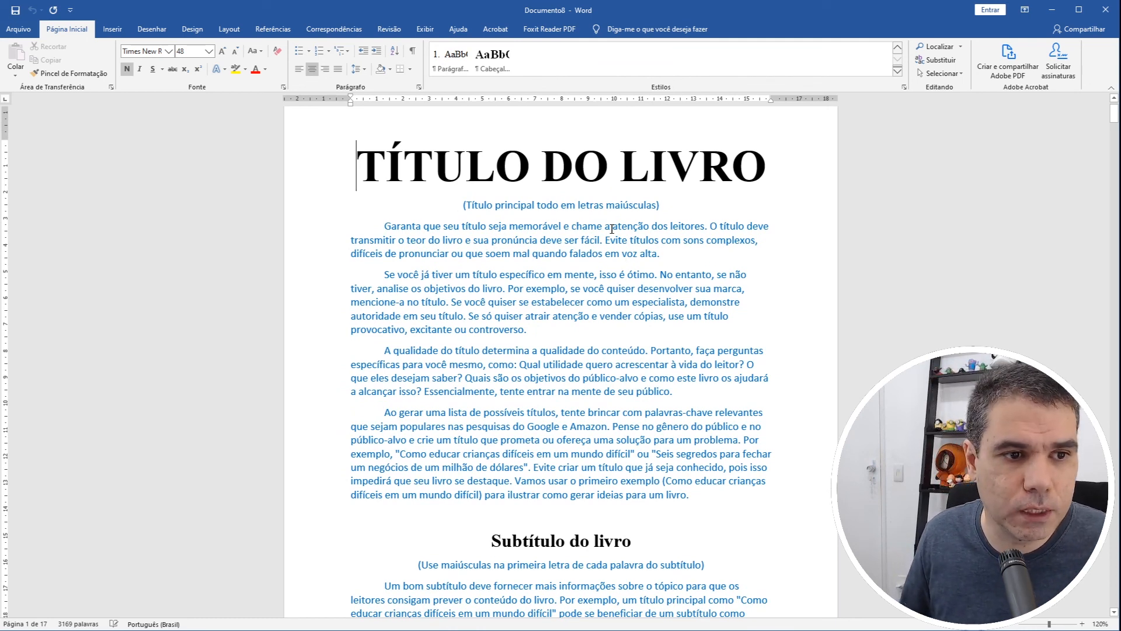
{"action": "scroll", "coordinate": [611, 228], "scroll_direction": "down", "scroll_amount": 6}
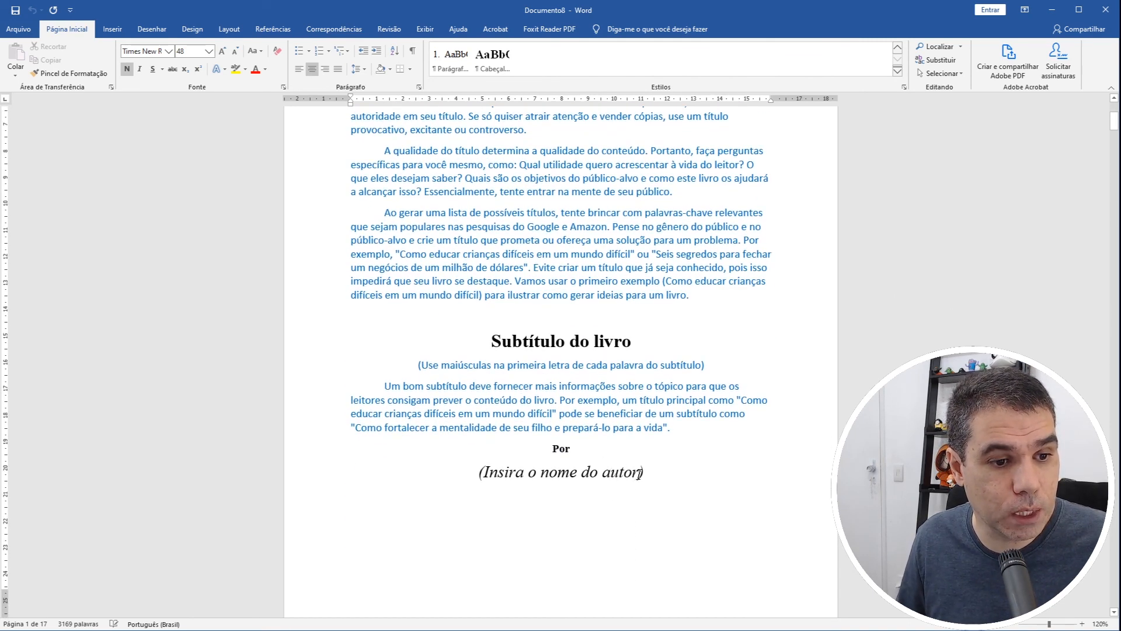
{"action": "left_click", "coordinate": [640, 473]}
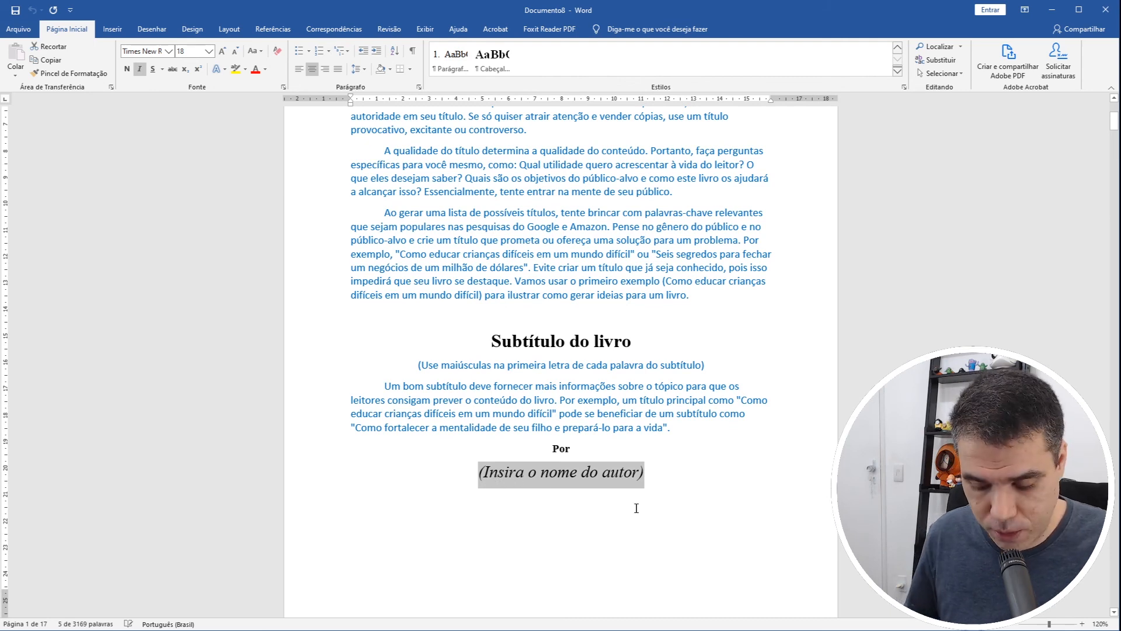
{"action": "type", "text": "Oswald"}
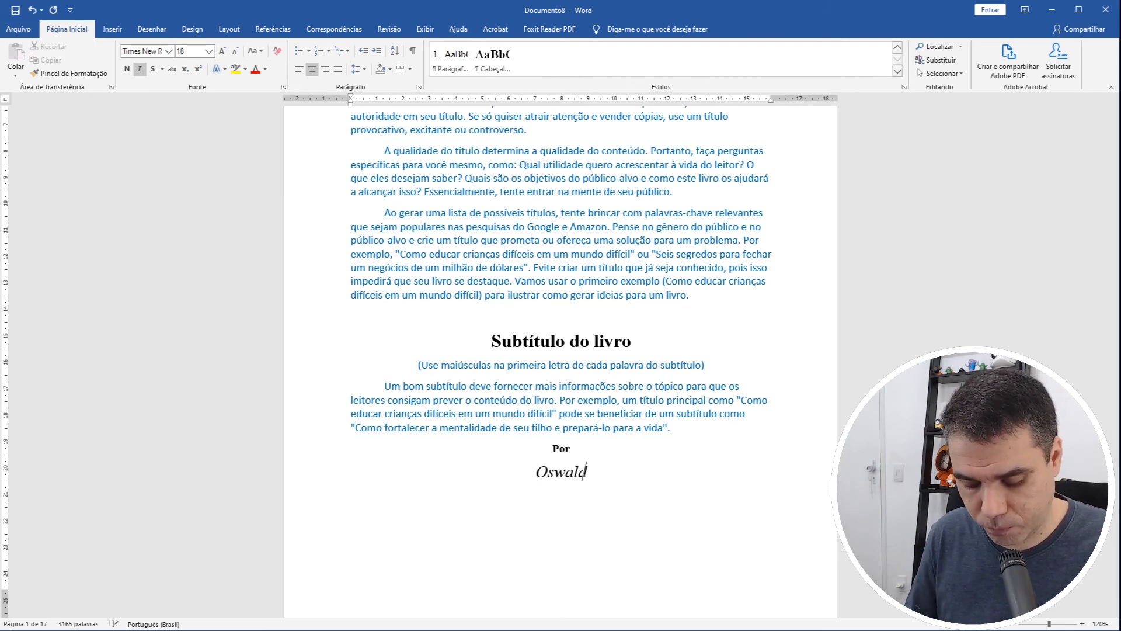
{"action": "type", "text": "o pace"}
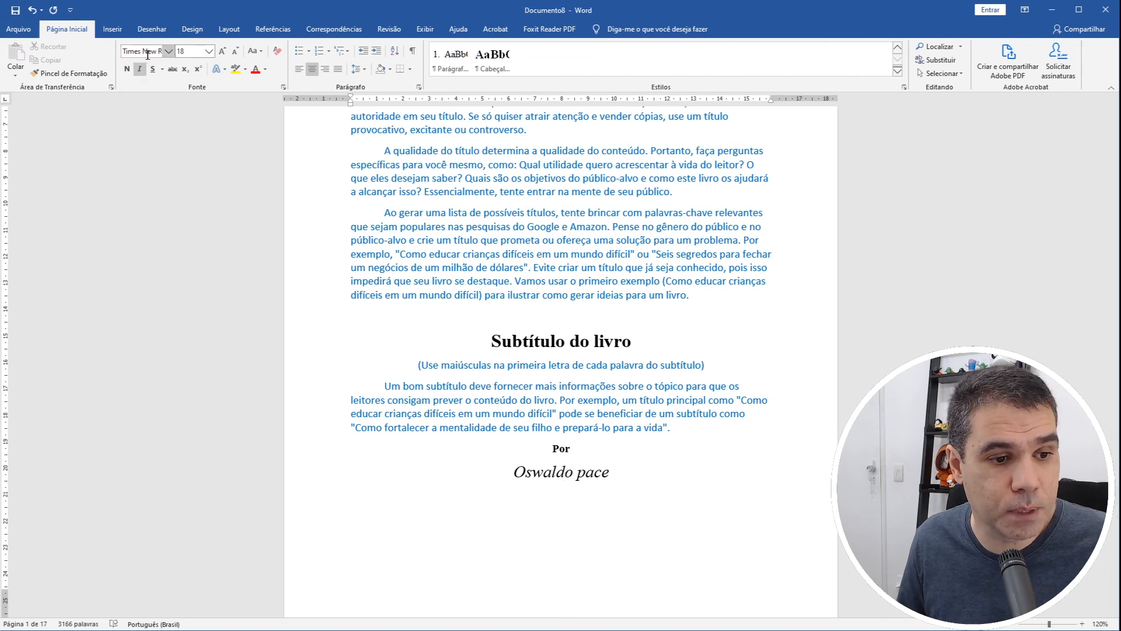
{"action": "left_click", "coordinate": [565, 472]}
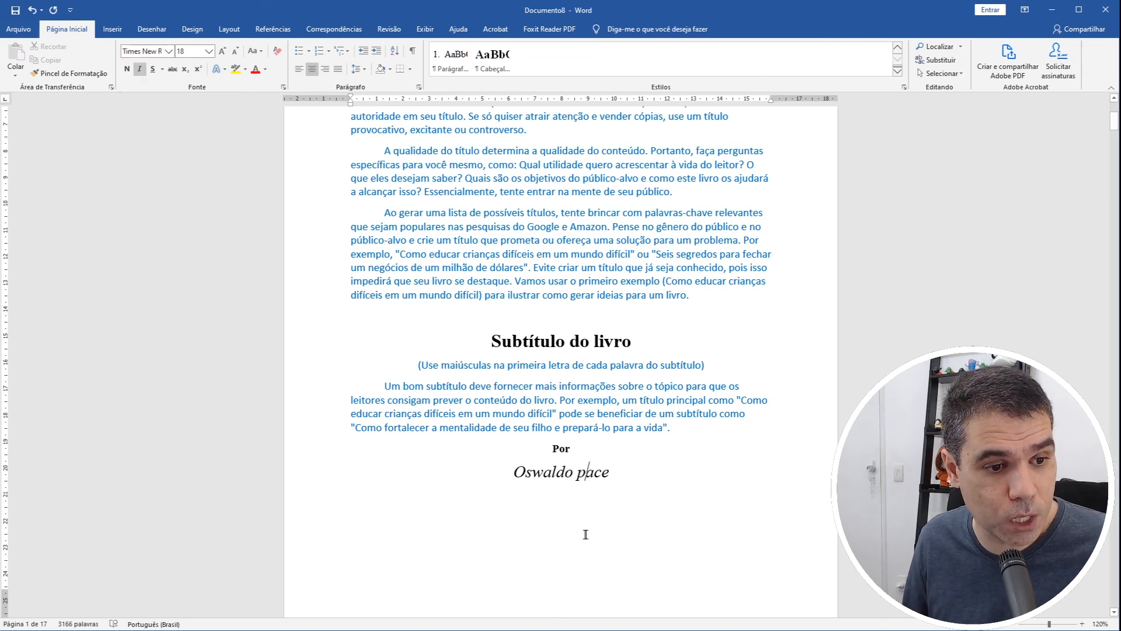
{"action": "key", "text": "BackSpace"}
{"action": "type", "text": "P"}
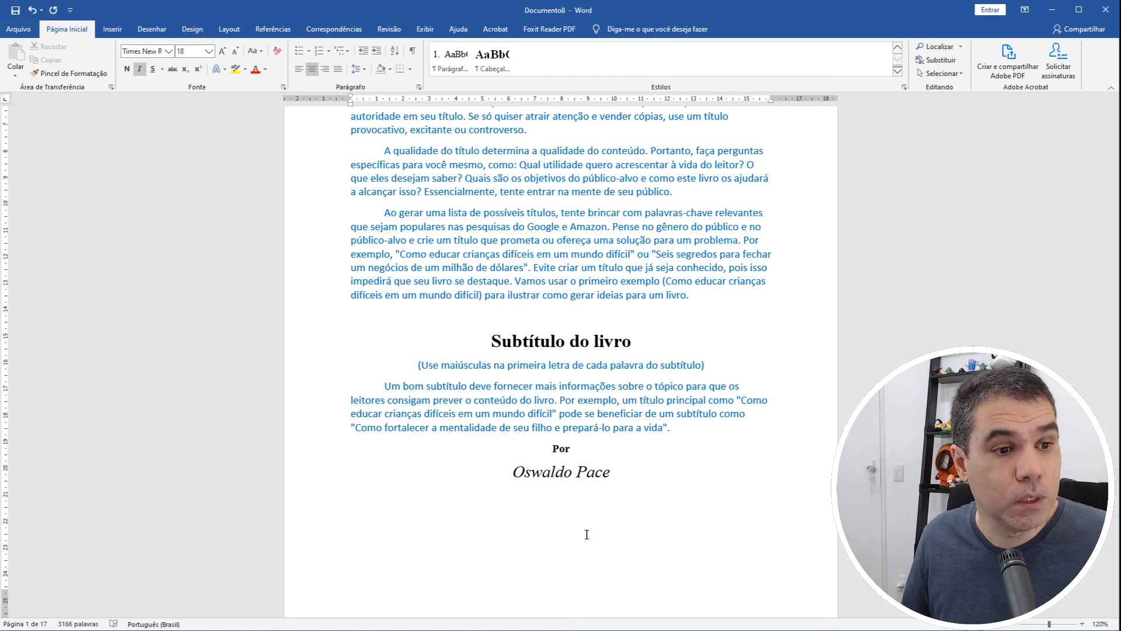
Replace the main title placeholder with "MEU PRIMEIRO EBOOK" and delete the blue instruction text between it and the subtitle.
{"action": "scroll", "coordinate": [515, 431], "scroll_direction": "up", "scroll_amount": 6}
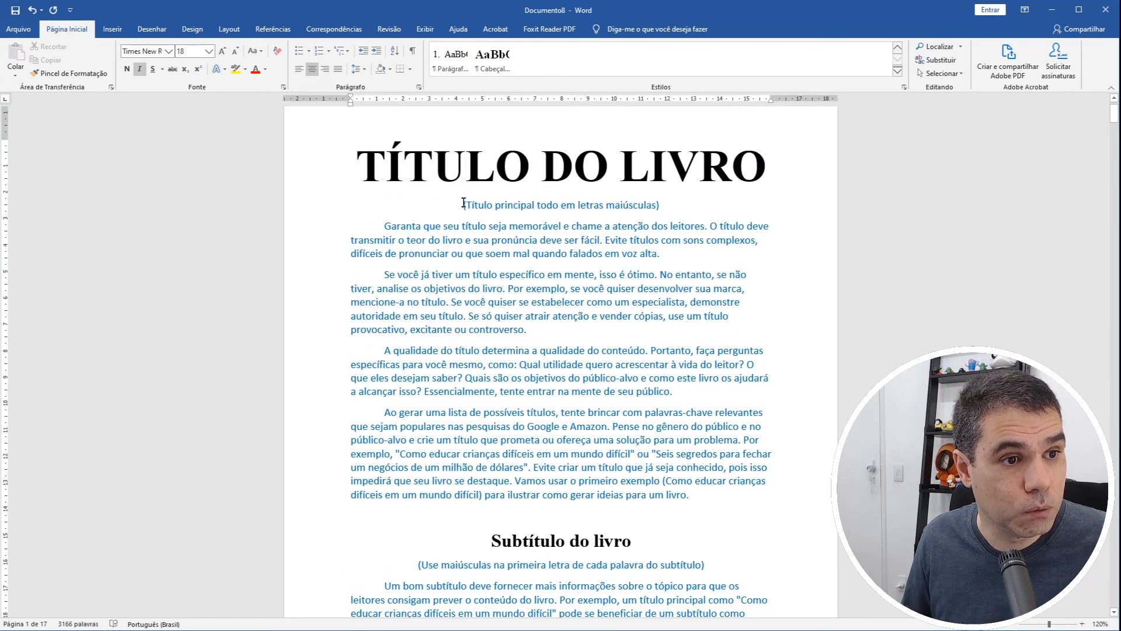
{"action": "triple_click", "coordinate": [508, 181]}
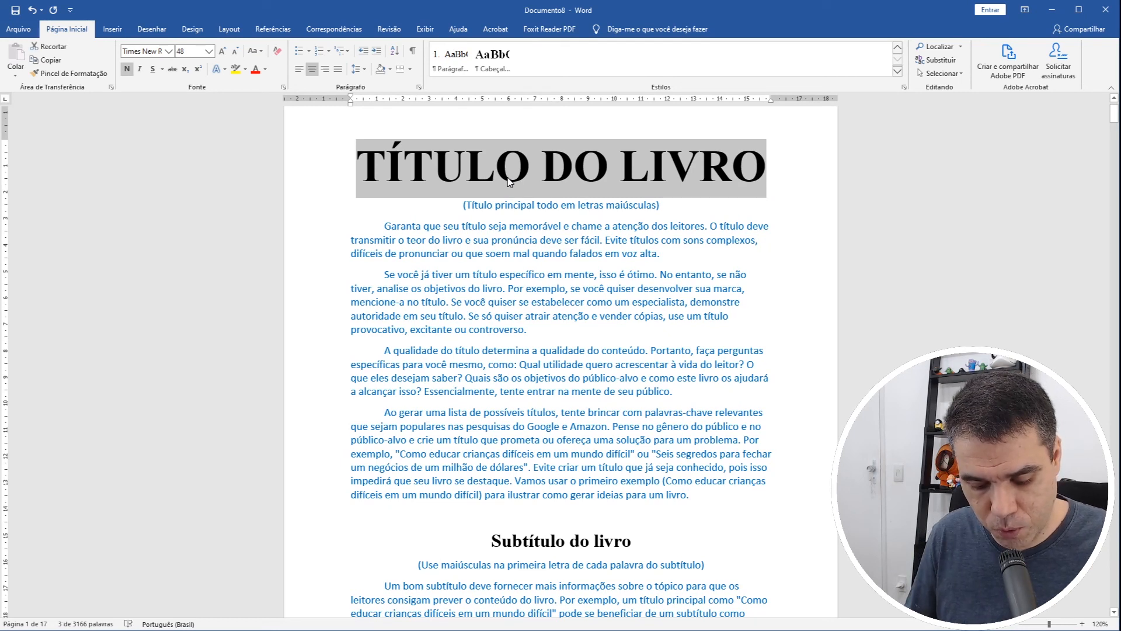
{"action": "type", "text": "MEU PR"}
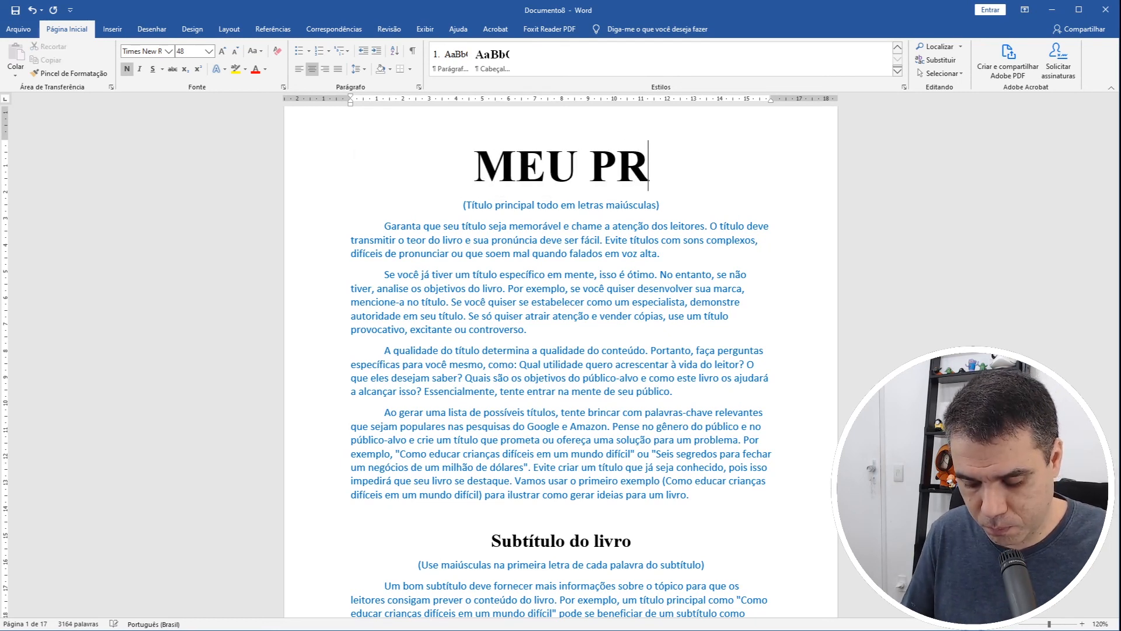
{"action": "type", "text": "IMEIRO EBOOK"}
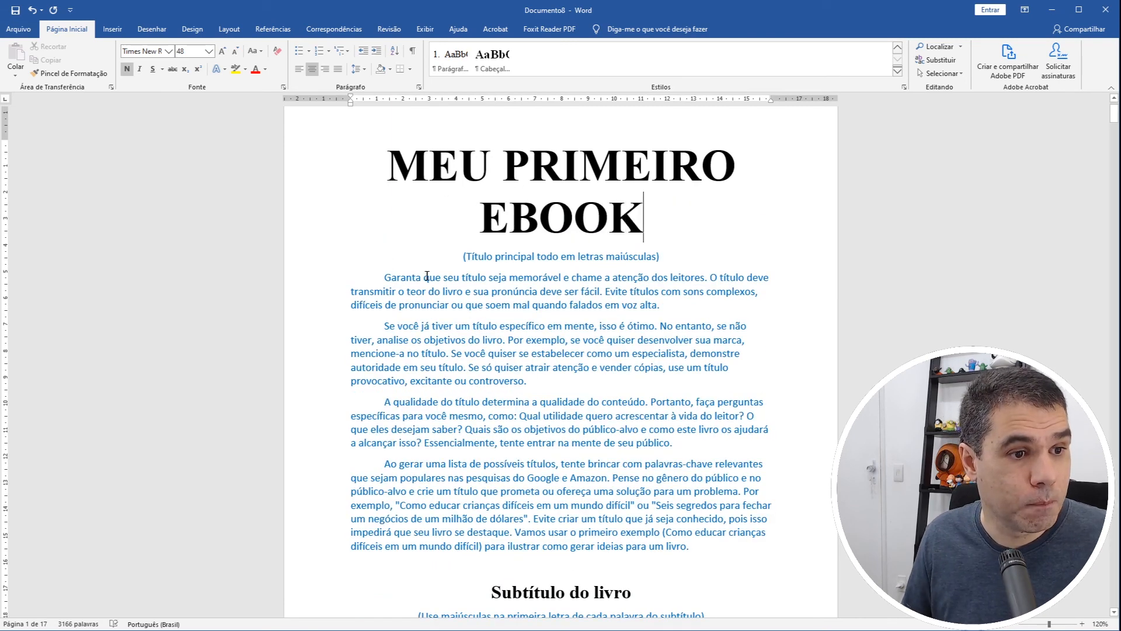
{"action": "left_click_drag", "start_coordinate": [469, 257], "coordinate": [689, 546]}
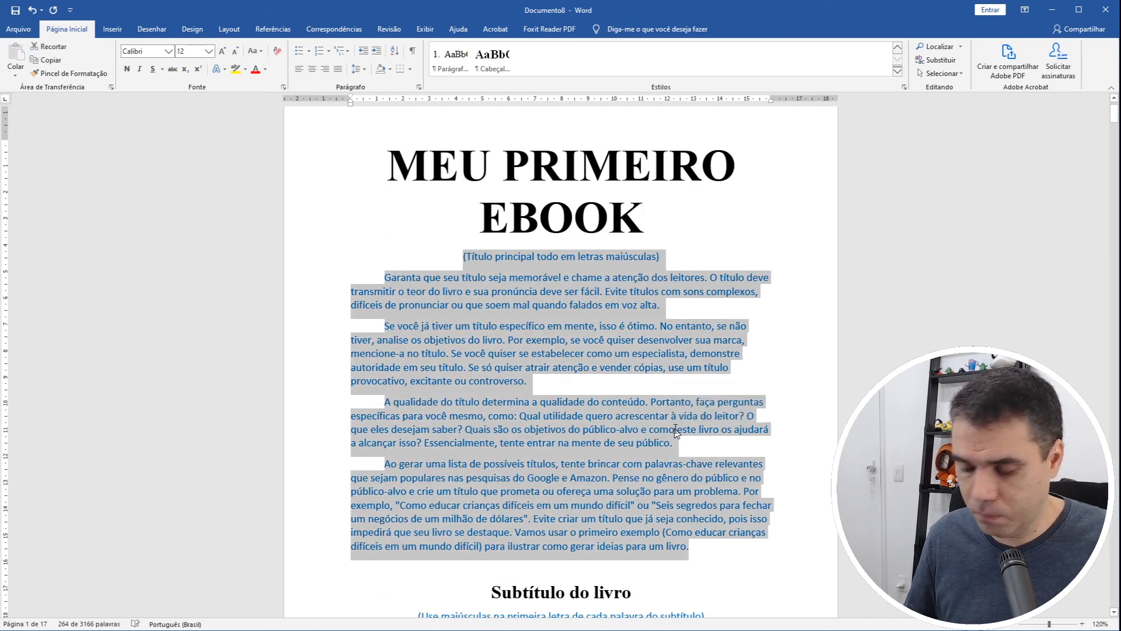
{"action": "key", "text": "Delete"}
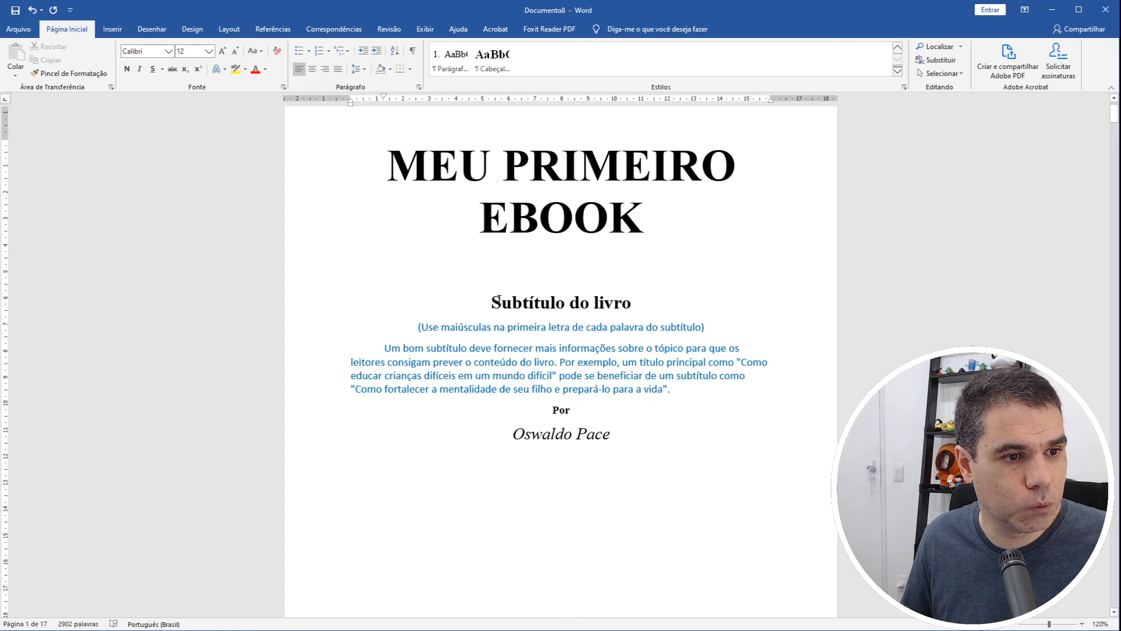
Replace the "Subtítulo do livro" placeholder with the subtitle "Aprendendo".
{"action": "left_click_drag", "start_coordinate": [493, 302], "coordinate": [631, 301]}
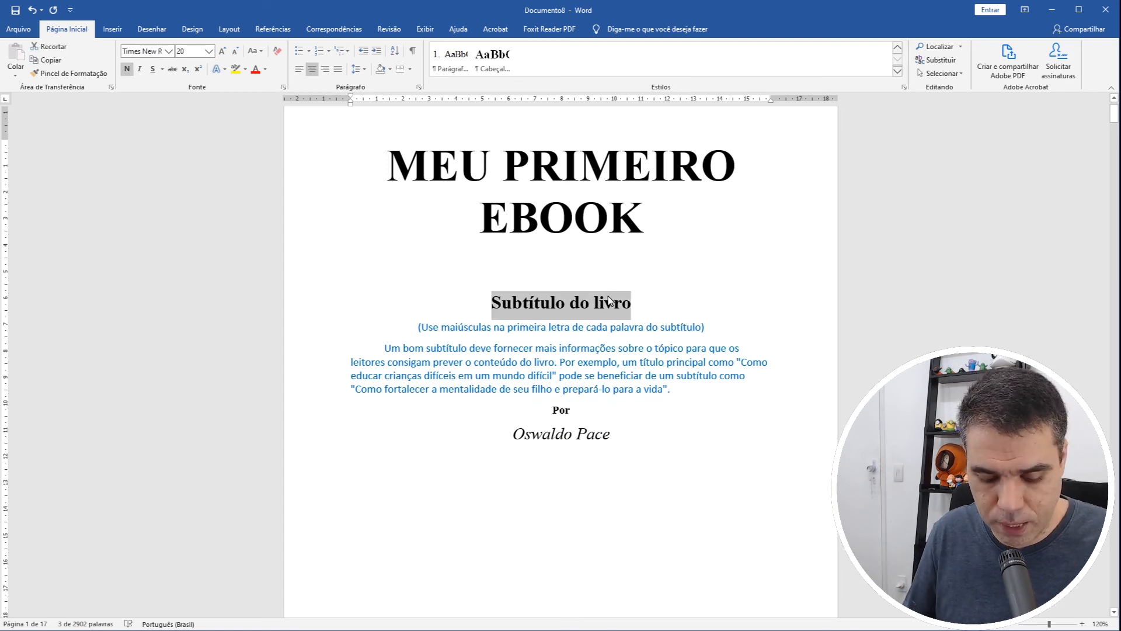
{"action": "type", "text": "aPRENDEN"}
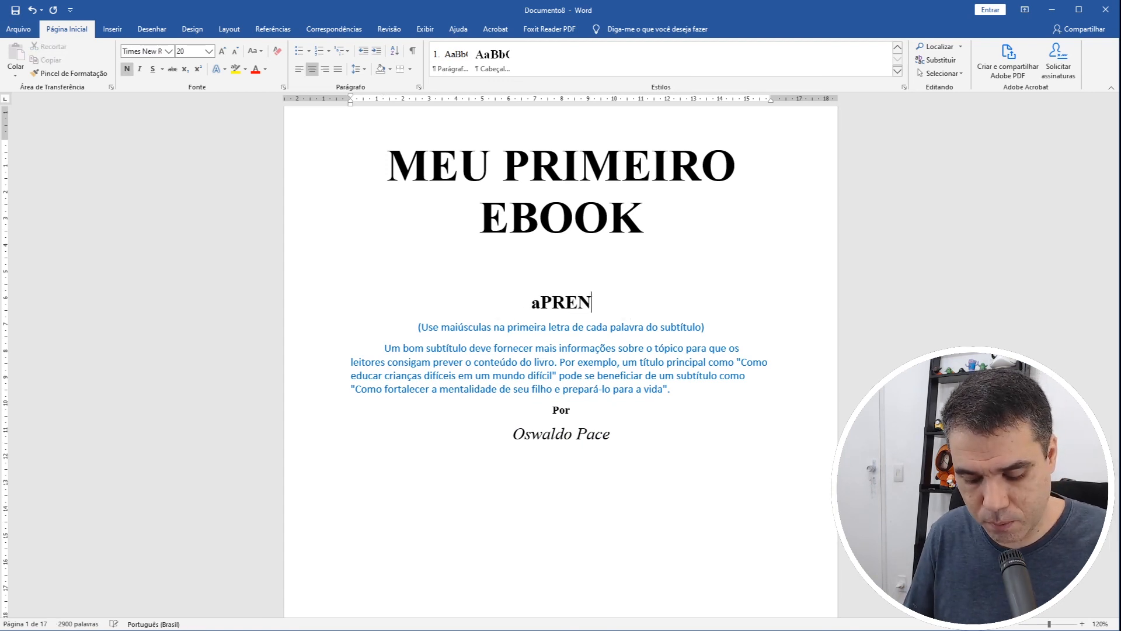
{"action": "key", "text": "BackSpace"}
{"action": "key", "text": "BackSpace"}
{"action": "key", "text": "BackSpace"}
{"action": "key", "text": "BackSpace"}
{"action": "key", "text": "BackSpace"}
{"action": "key", "text": "BackSpace"}
{"action": "key", "text": "BackSpace"}
{"action": "key", "text": "BackSpace"}
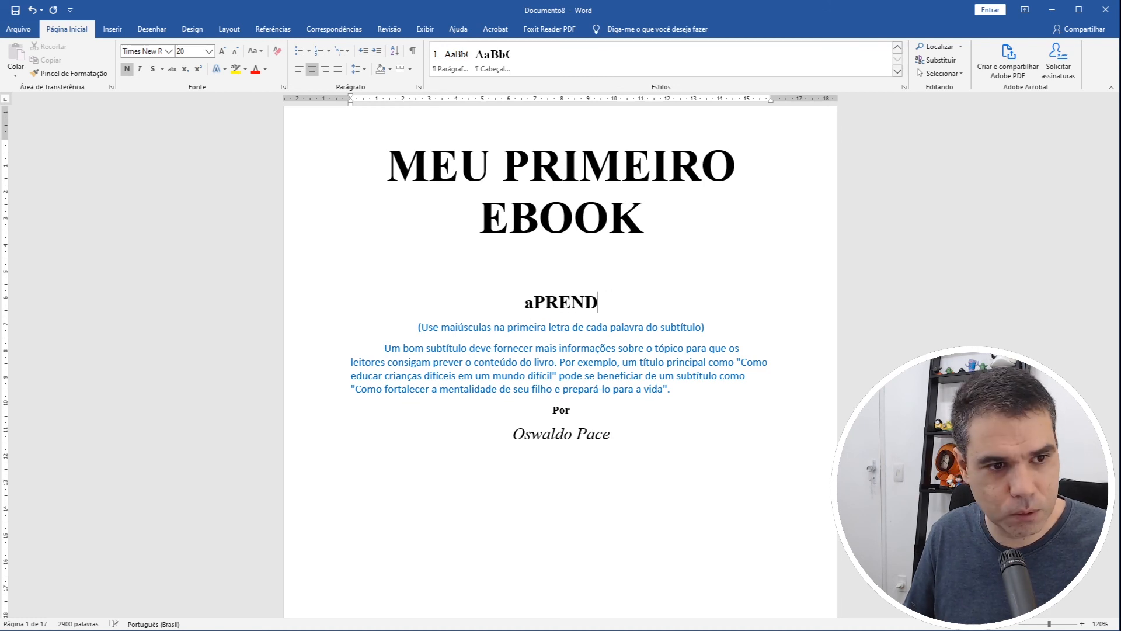
{"action": "type", "text": "Ap"}
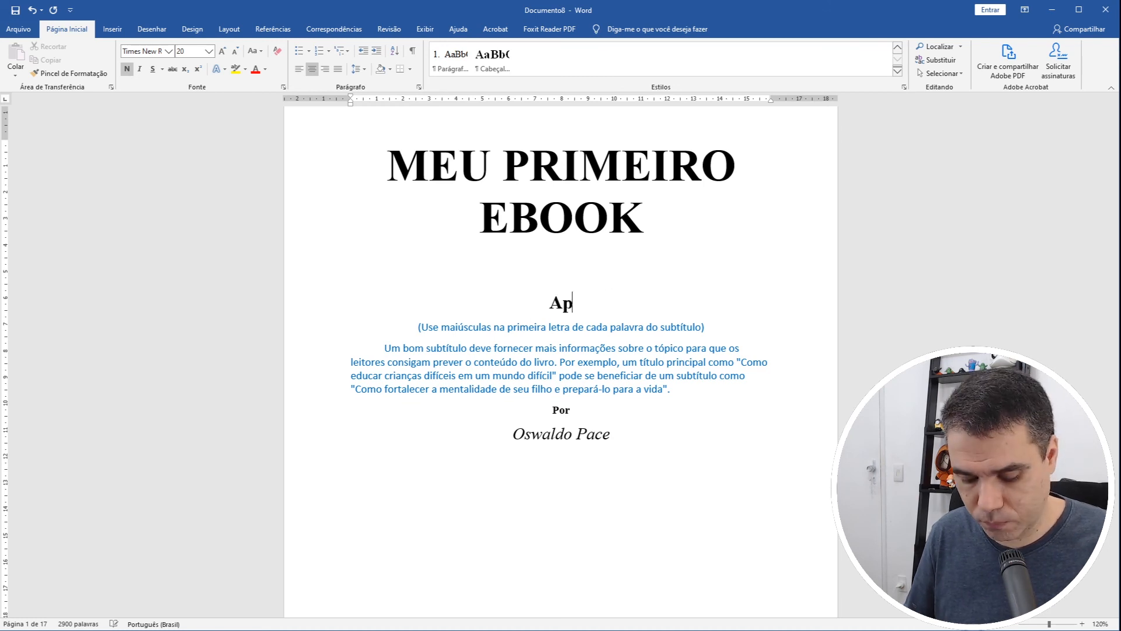
{"action": "type", "text": "rendendo"}
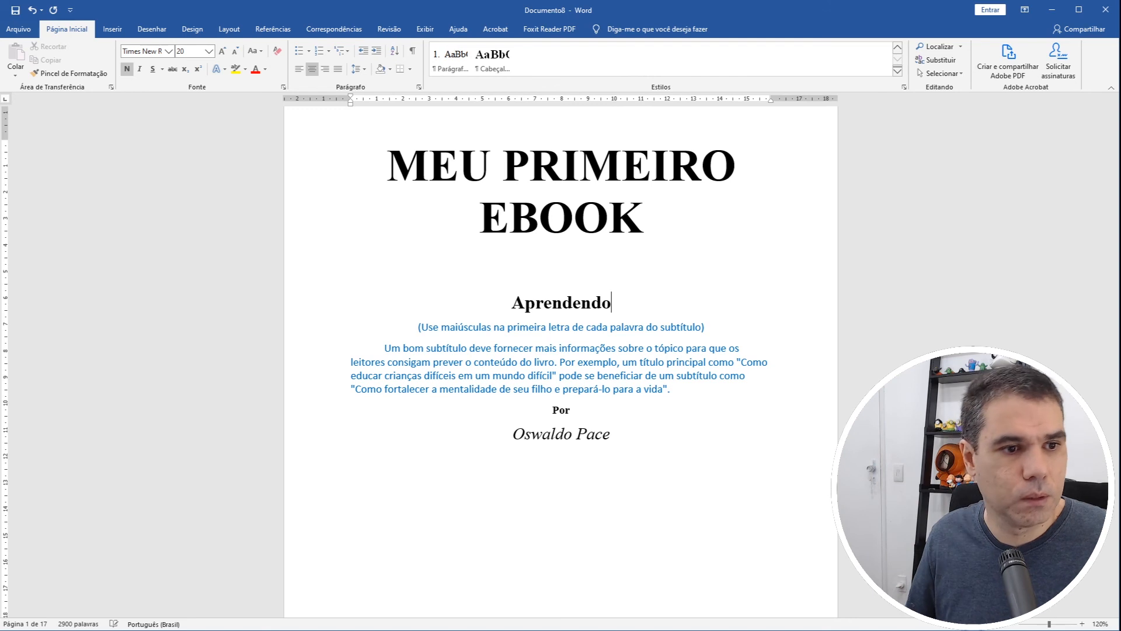
Delete the blue instruction text between the subtitle and "Por" on the title page.
{"action": "left_click", "coordinate": [413, 331]}
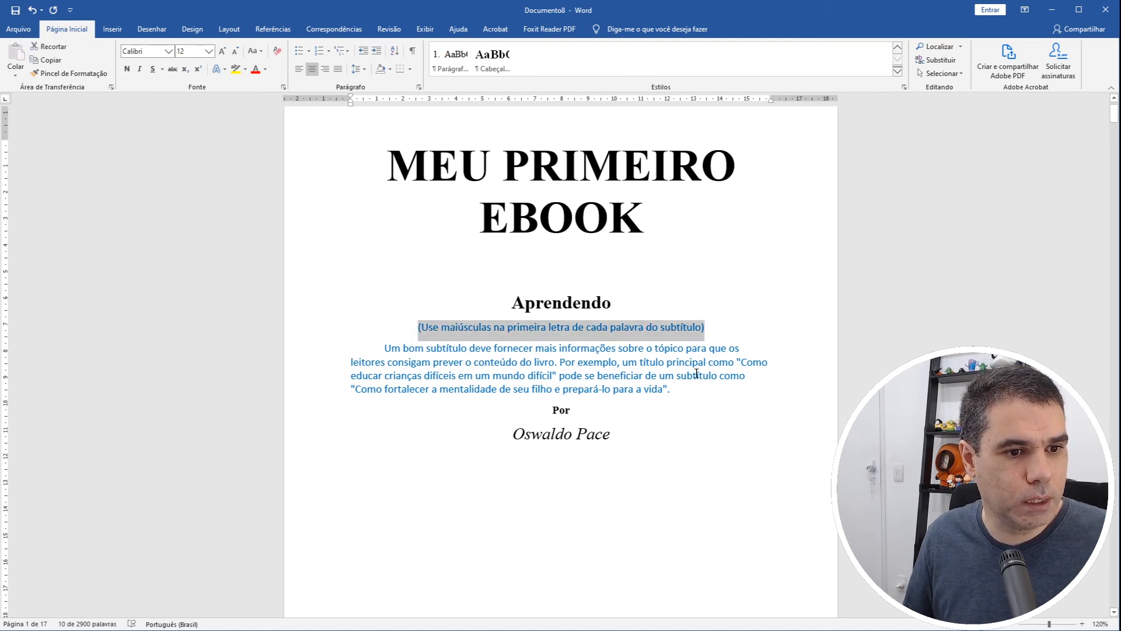
{"action": "left_click_drag", "start_coordinate": [689, 389], "coordinate": [418, 334]}
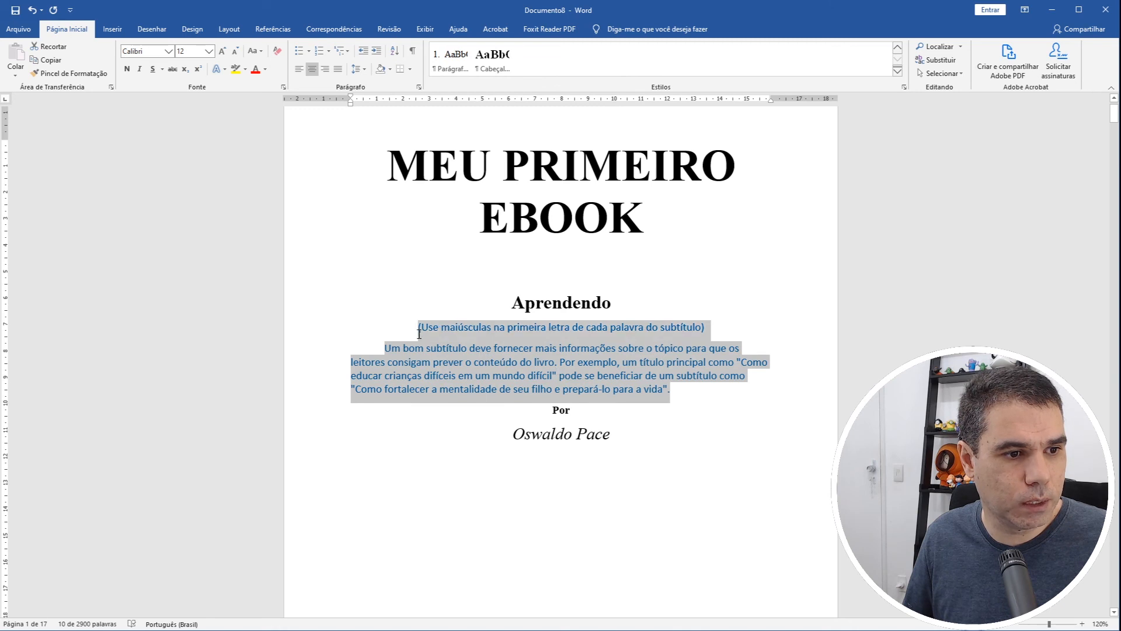
{"action": "key", "text": "Delete"}
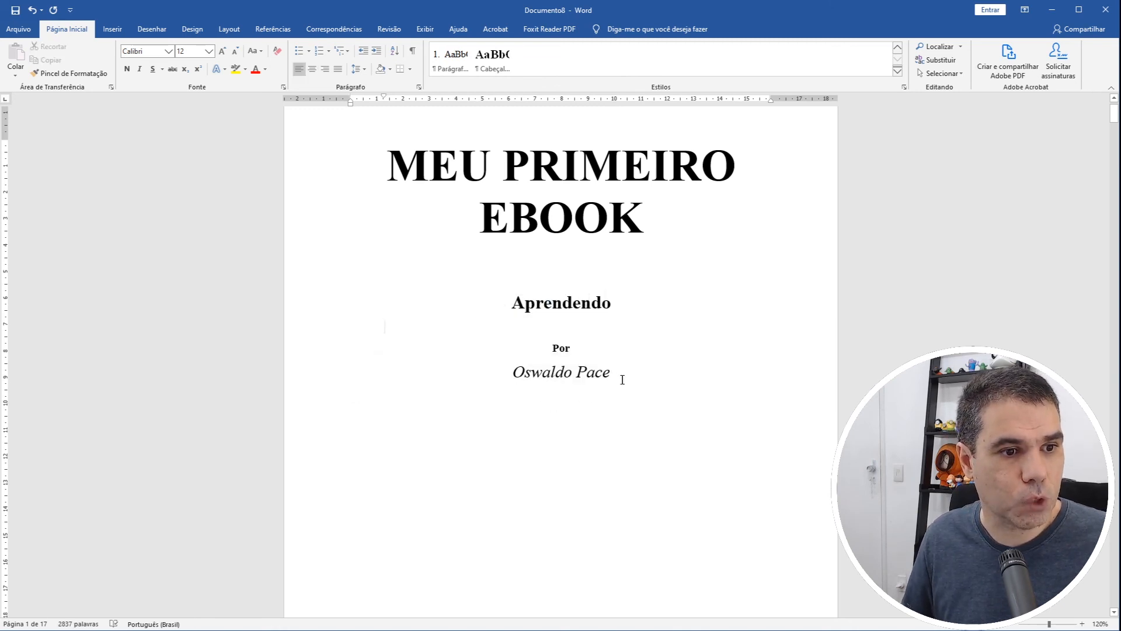
Add blank lines above "Por" to move the author byline near the foot of the title page, keeping it on that page.
{"action": "scroll", "coordinate": [686, 391], "scroll_direction": "down", "scroll_amount": 4}
{"action": "scroll", "coordinate": [685, 396], "scroll_direction": "down", "scroll_amount": 5}
{"action": "scroll", "coordinate": [685, 396], "scroll_direction": "up", "scroll_amount": 10}
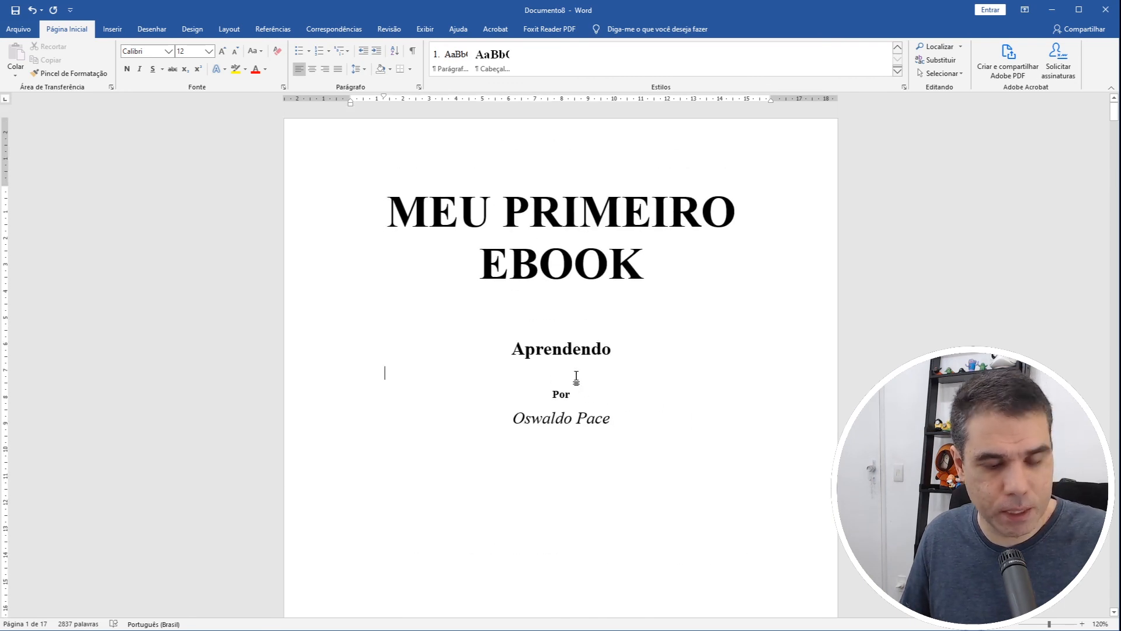
{"action": "key", "text": "Return"}
{"action": "key", "text": "Return"}
{"action": "scroll", "coordinate": [753, 421], "scroll_direction": "down", "scroll_amount": 5}
{"action": "key", "text": "Return"}
{"action": "key", "text": "Return"}
{"action": "key", "text": "Return"}
{"action": "key", "text": "Return"}
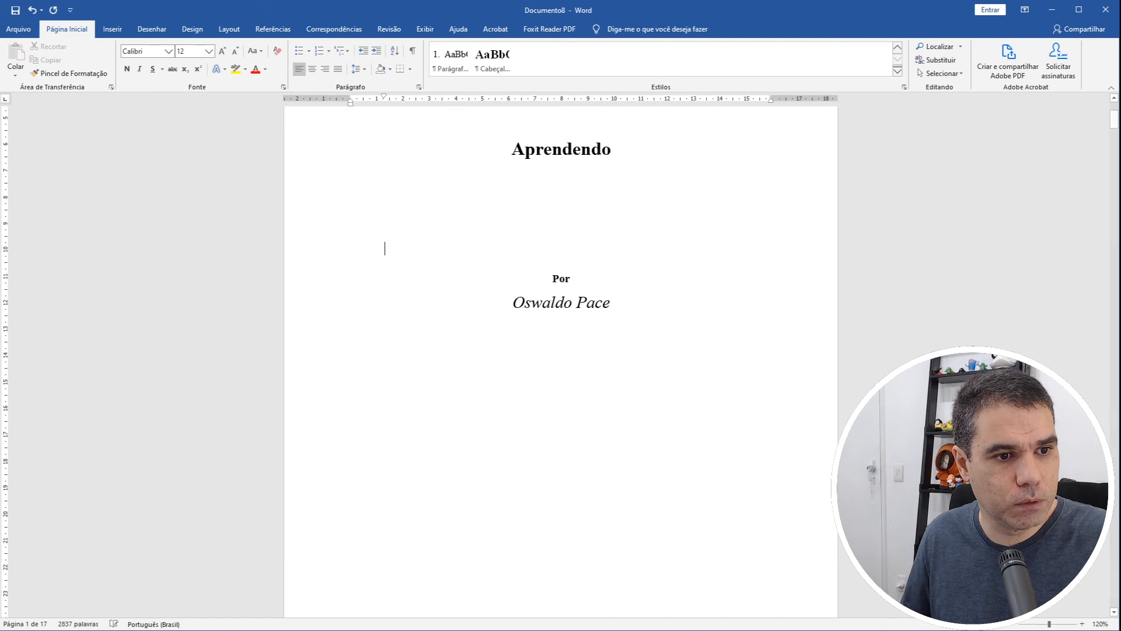
{"action": "scroll", "coordinate": [561, 362], "scroll_direction": "down", "scroll_amount": 5}
{"action": "key", "text": "Return"}
{"action": "key", "text": "Return"}
{"action": "key", "text": "Return"}
{"action": "key", "text": "Return"}
{"action": "scroll", "coordinate": [561, 362], "scroll_direction": "down", "scroll_amount": 5}
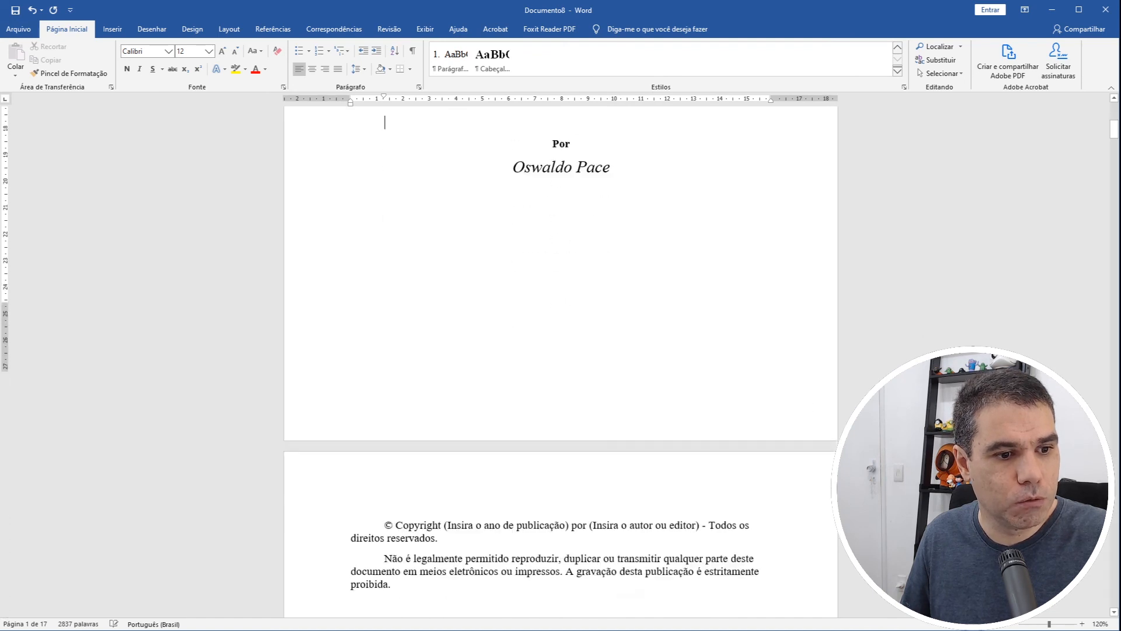
{"action": "key", "text": "Return"}
{"action": "key", "text": "Return"}
{"action": "key", "text": "Return"}
{"action": "key", "text": "Return"}
{"action": "key", "text": "Return"}
{"action": "key", "text": "Return"}
{"action": "key", "text": "Return"}
{"action": "key", "text": "Return"}
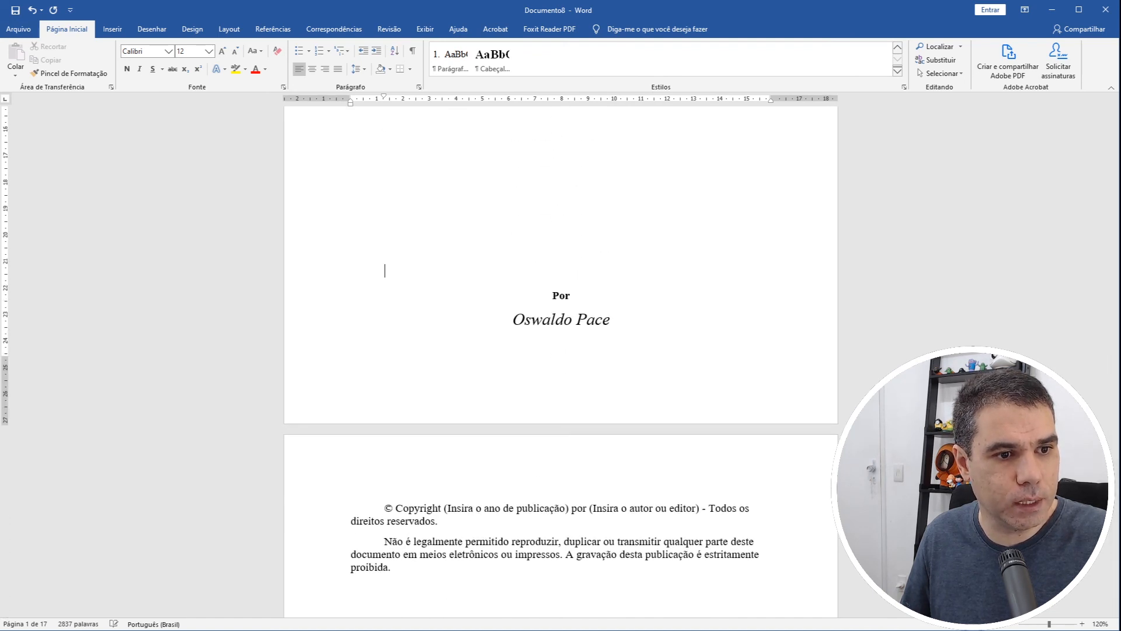
{"action": "key", "text": "Return"}
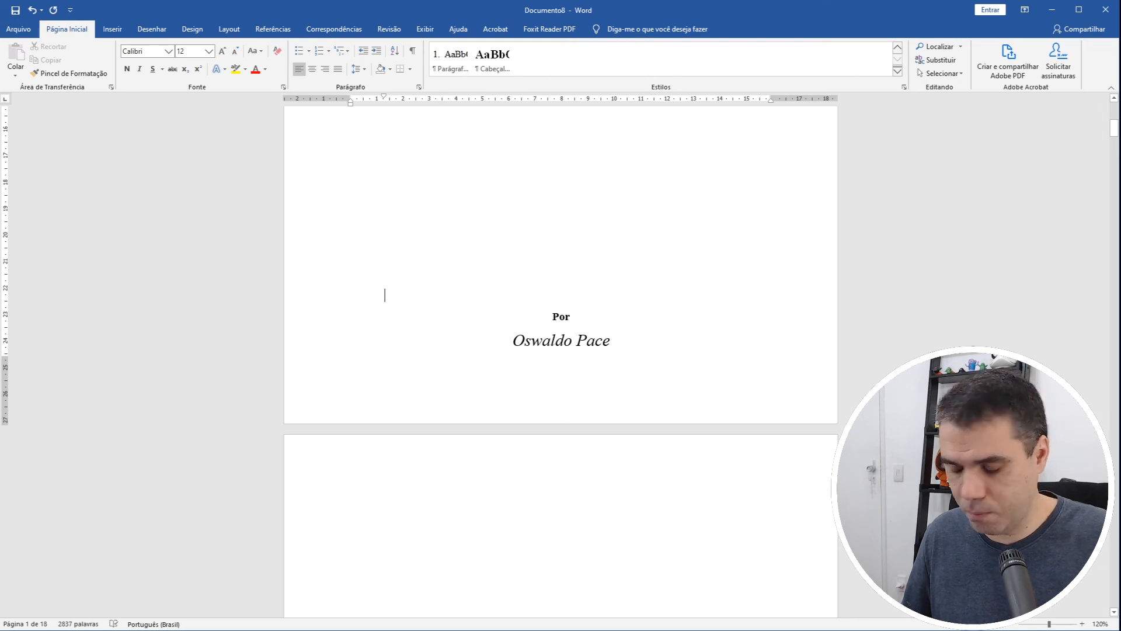
{"action": "key", "text": "BackSpace"}
{"action": "scroll", "coordinate": [633, 481], "scroll_direction": "up", "scroll_amount": 7}
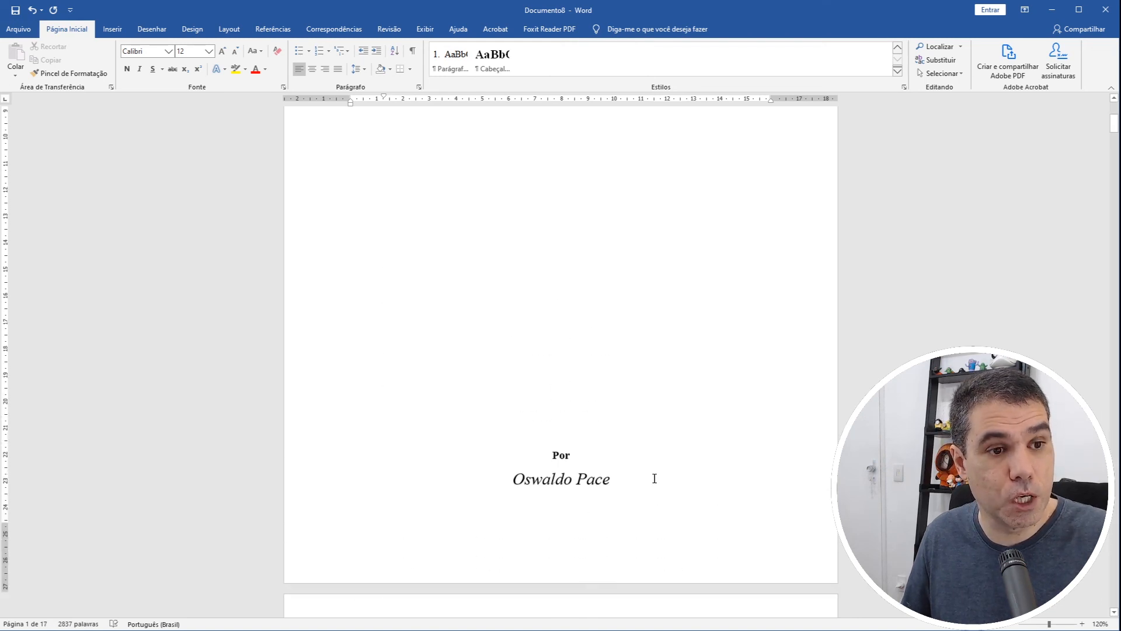
{"action": "scroll", "coordinate": [655, 478], "scroll_direction": "up", "scroll_amount": 1}
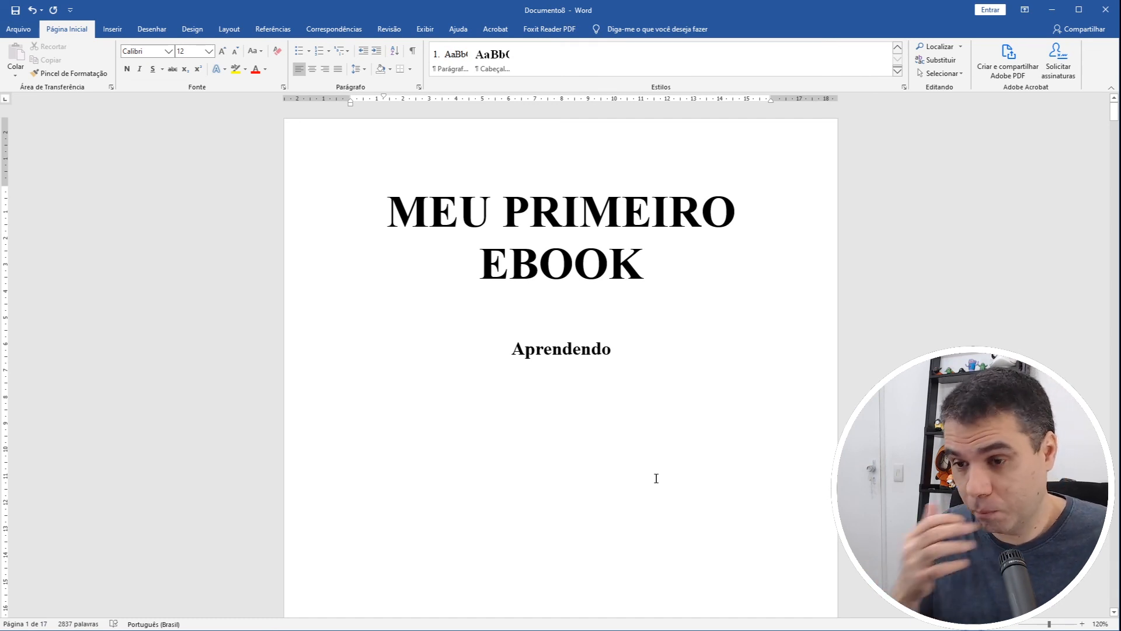
{"action": "scroll", "coordinate": [806, 333], "scroll_direction": "down", "scroll_amount": 2}
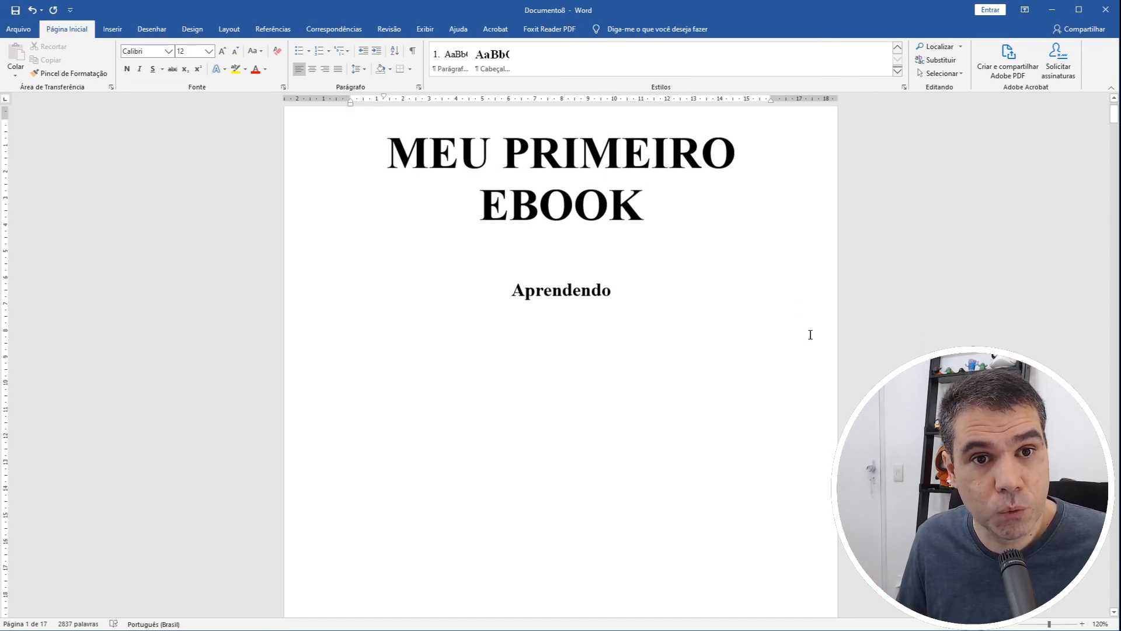
{"action": "scroll", "coordinate": [800, 333], "scroll_direction": "up", "scroll_amount": 2}
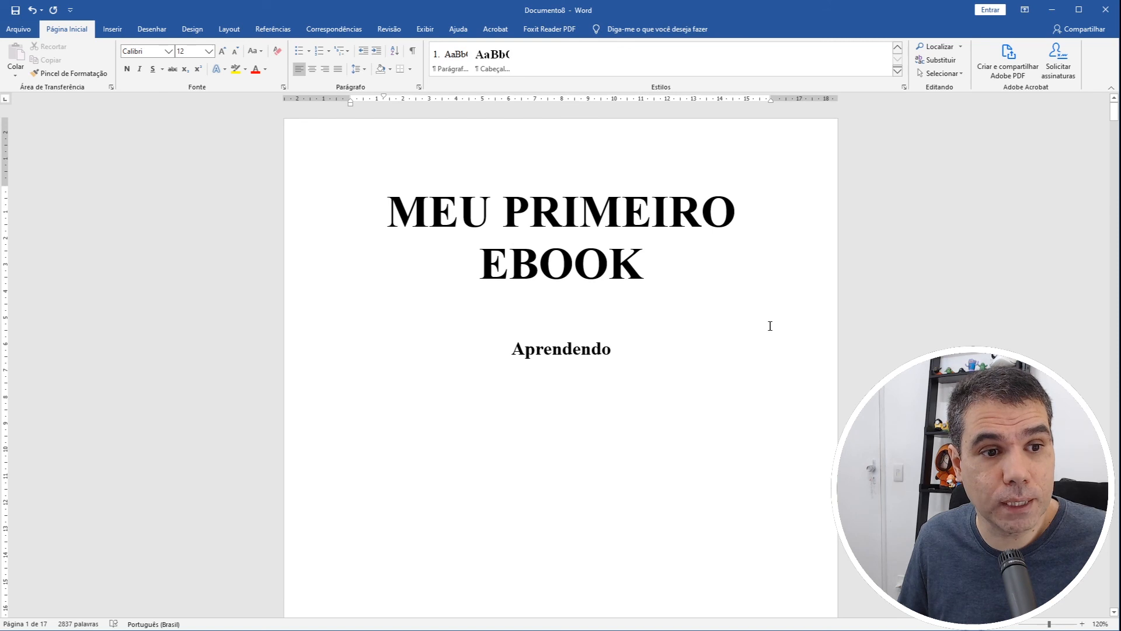
Remove several blank lines above the "Por" byline and add them back to restore its spacing.
{"action": "scroll", "coordinate": [759, 325], "scroll_direction": "down", "scroll_amount": 10}
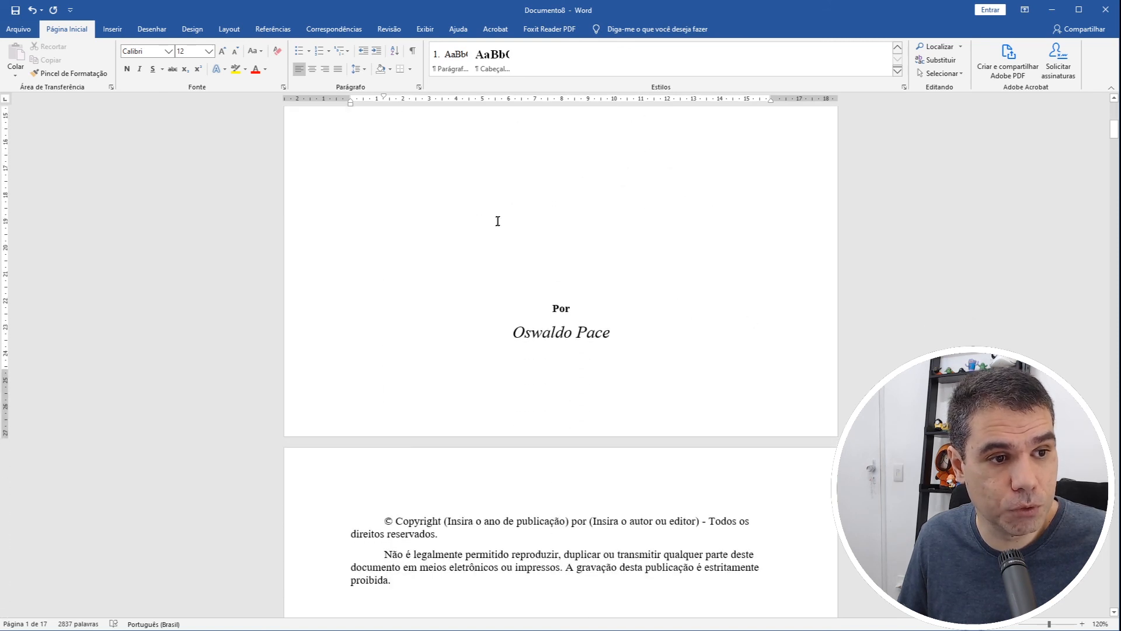
{"action": "key", "text": "Delete"}
{"action": "key", "text": "Delete"}
{"action": "key", "text": "Delete"}
{"action": "key", "text": "Delete"}
{"action": "key", "text": "Delete"}
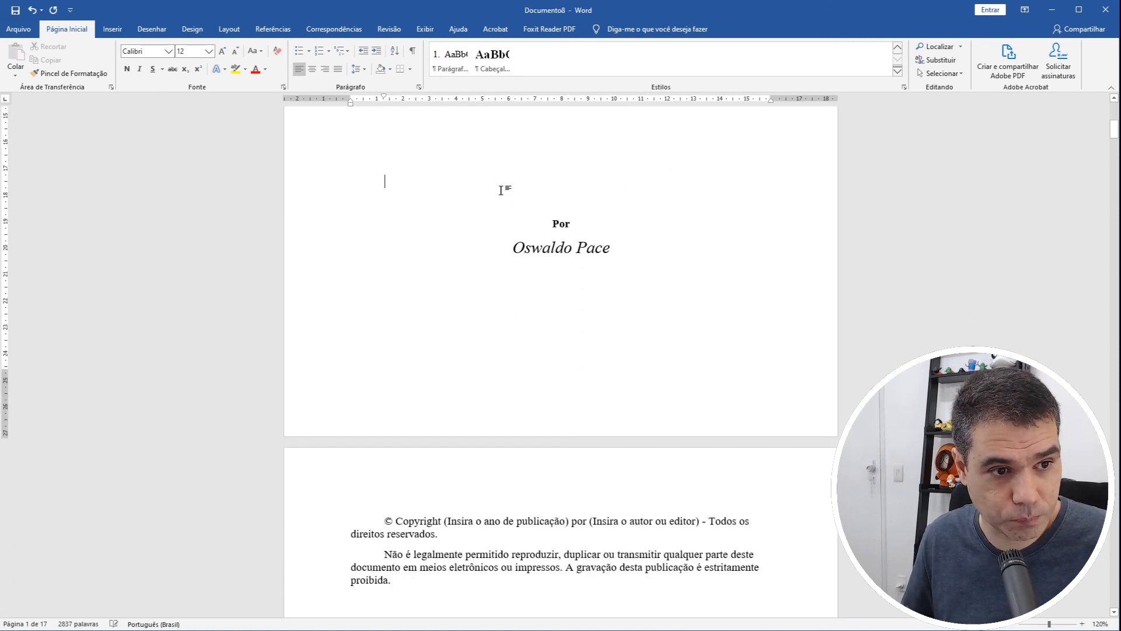
{"action": "key", "text": "Return"}
{"action": "key", "text": "Return"}
{"action": "key", "text": "Return"}
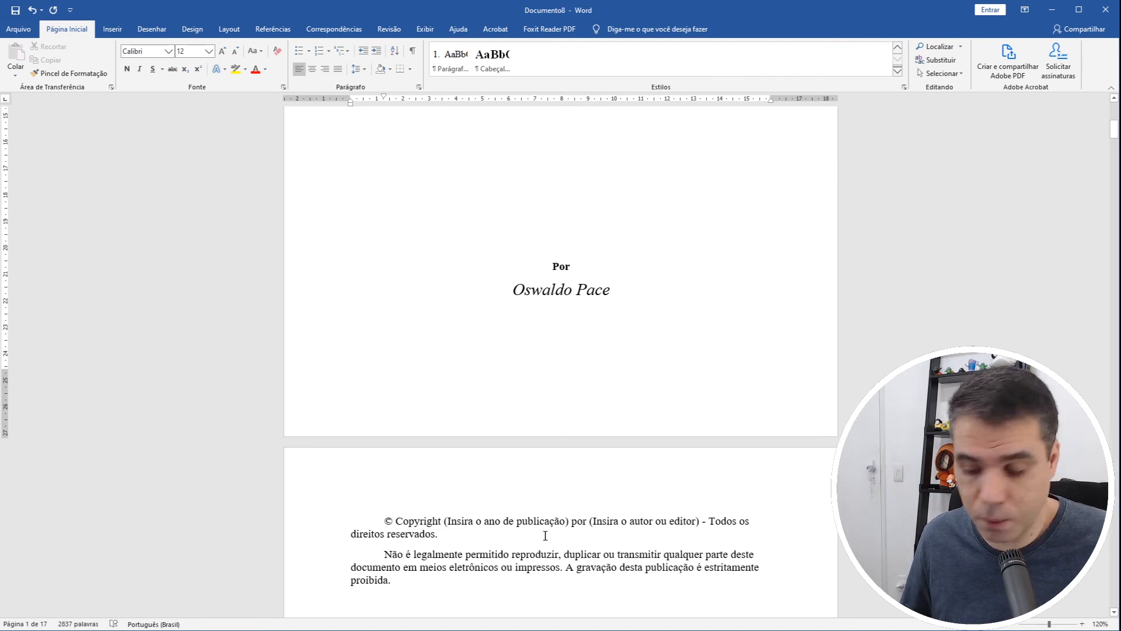
{"action": "key", "text": "Return"}
{"action": "key", "text": "Return"}
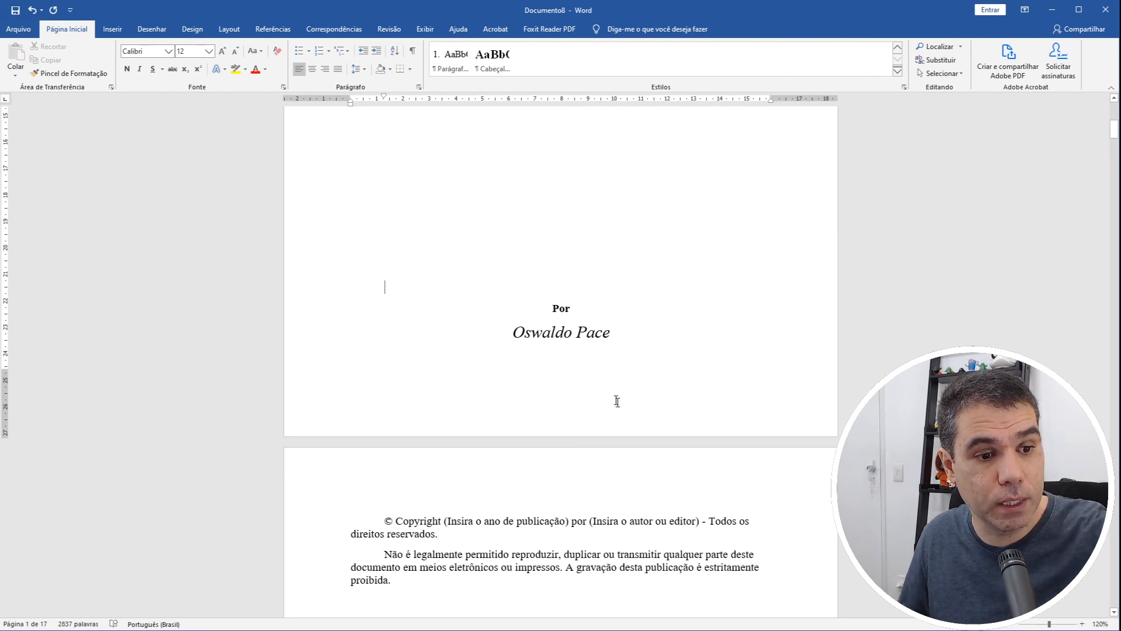
Look through the copyright and dedication pages that follow the title page, and return to the title.
{"action": "scroll", "coordinate": [617, 401], "scroll_direction": "down", "scroll_amount": 15}
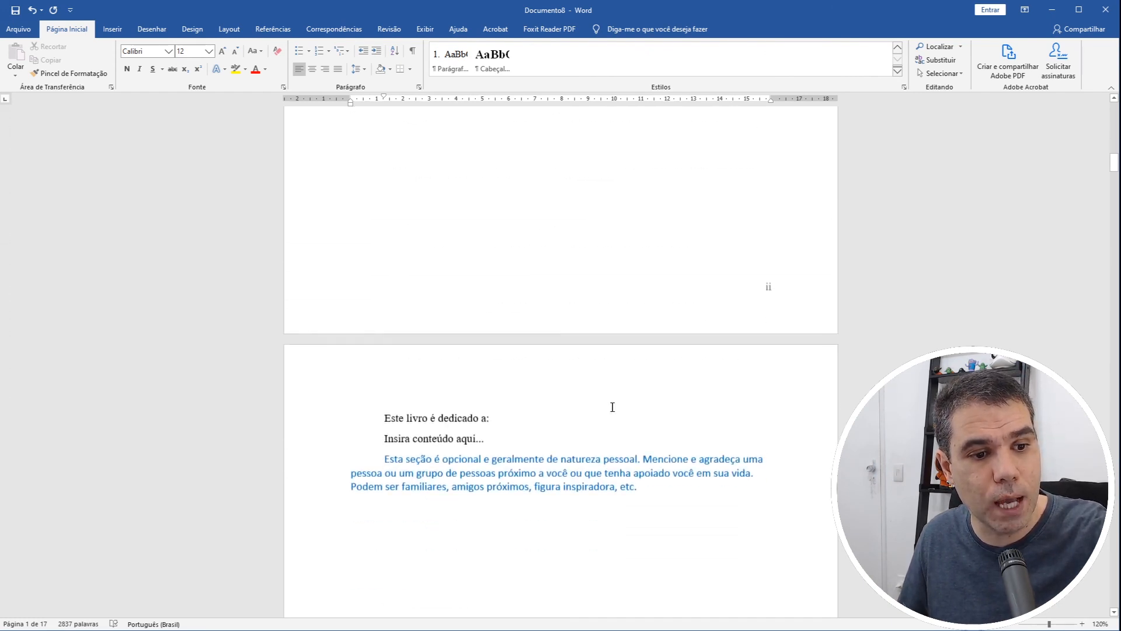
{"action": "scroll", "coordinate": [613, 407], "scroll_direction": "down", "scroll_amount": 10}
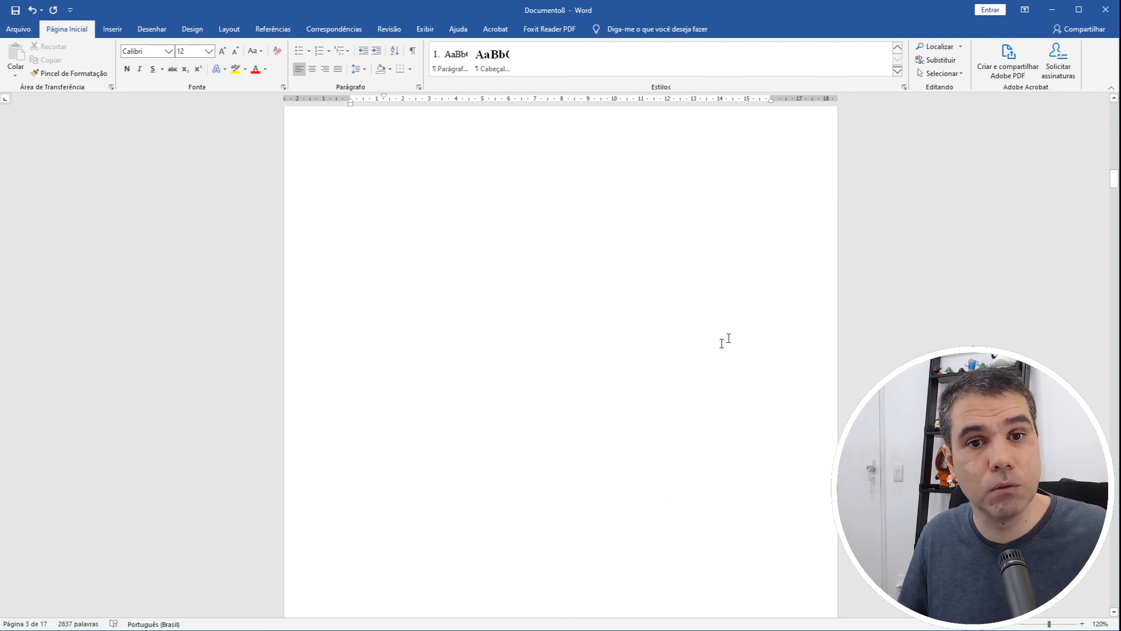
{"action": "left_click_drag", "start_coordinate": [1116, 178], "coordinate": [1118, 120]}
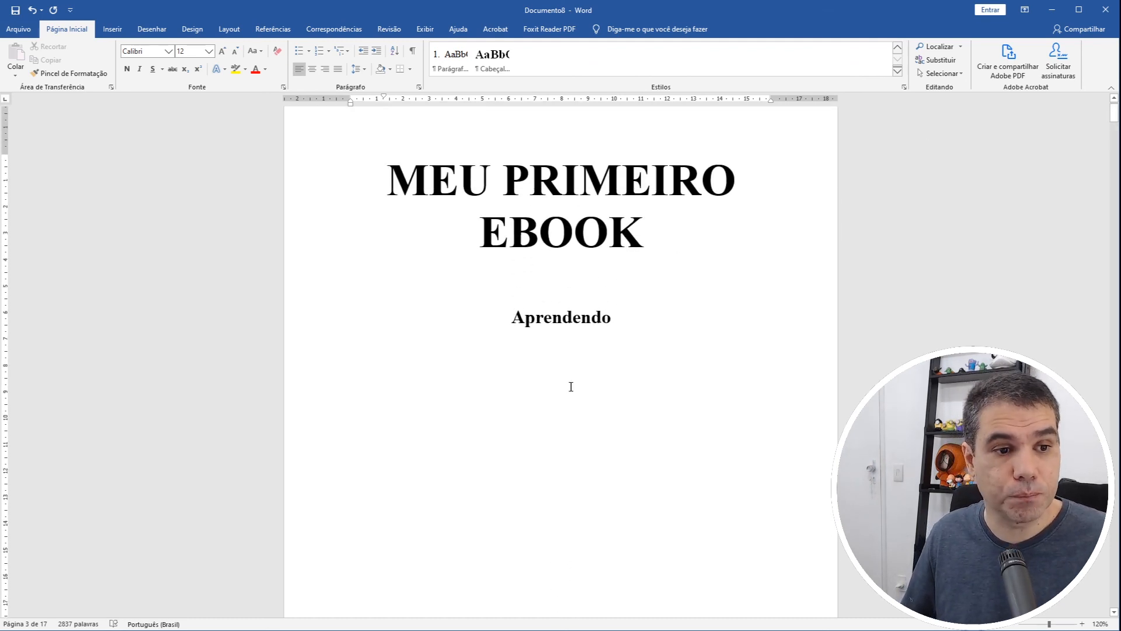
{"action": "left_click", "coordinate": [109, 30]}
{"action": "left_click", "coordinate": [158, 71]}
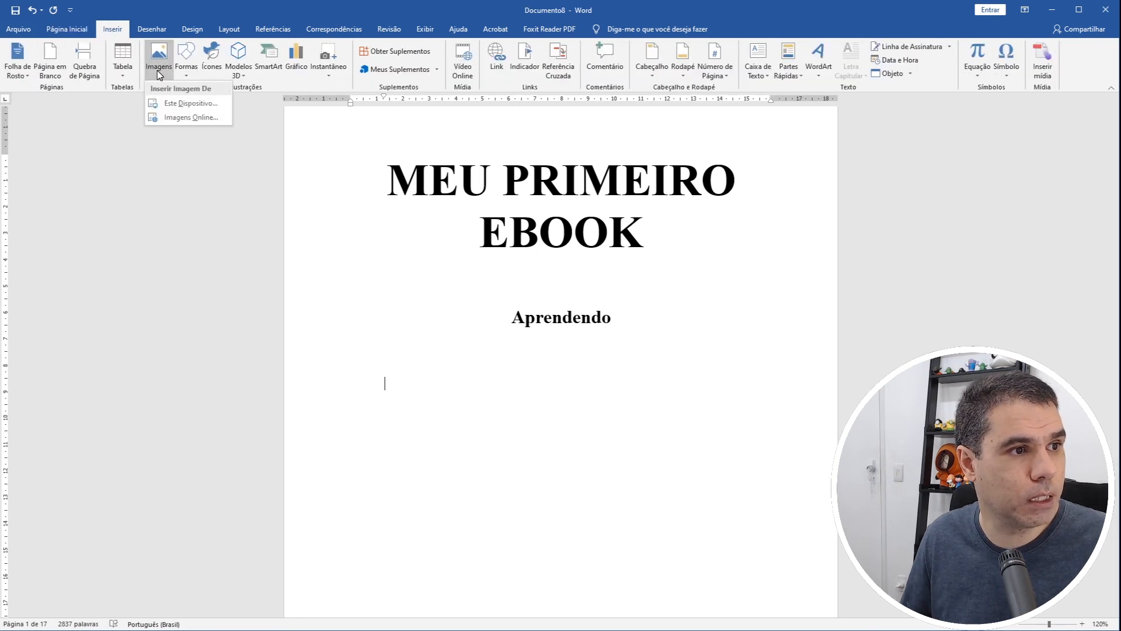
{"action": "left_click", "coordinate": [197, 109]}
{"action": "left_click_drag", "start_coordinate": [246, 13], "coordinate": [368, 82]}
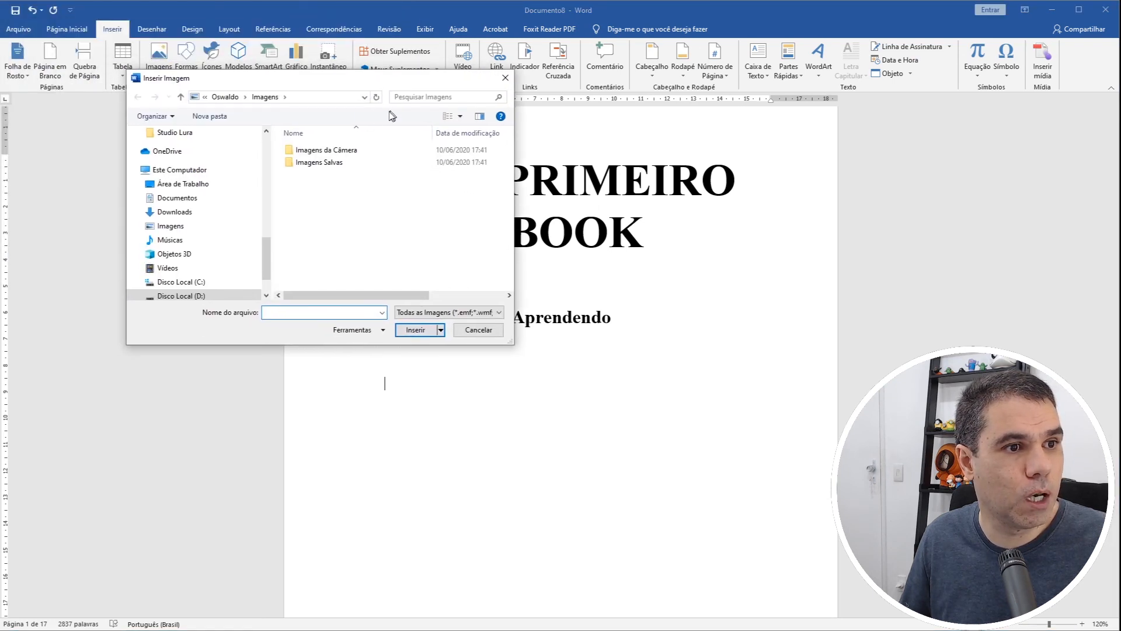
{"action": "left_click", "coordinate": [504, 79]}
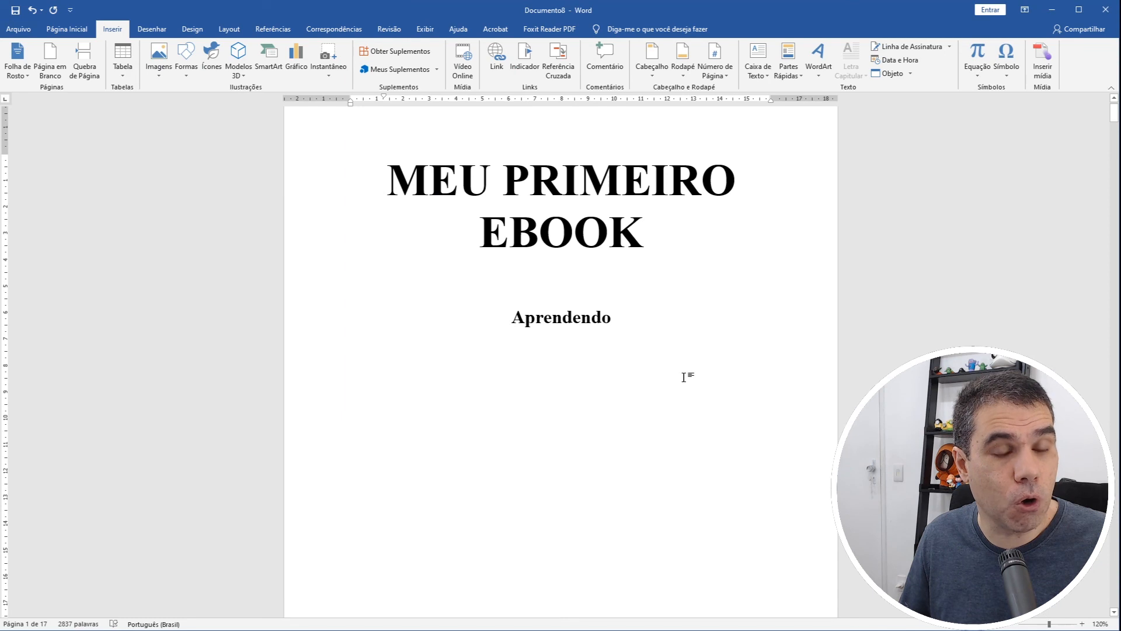
Bring the finished ebook "Passo a passo - Como criar seu curso online.docx" over the new book and enlarge its window to show the cover.
{"action": "scroll", "coordinate": [683, 377], "scroll_direction": "down", "scroll_amount": 2}
{"action": "scroll", "coordinate": [681, 376], "scroll_direction": "up", "scroll_amount": 3}
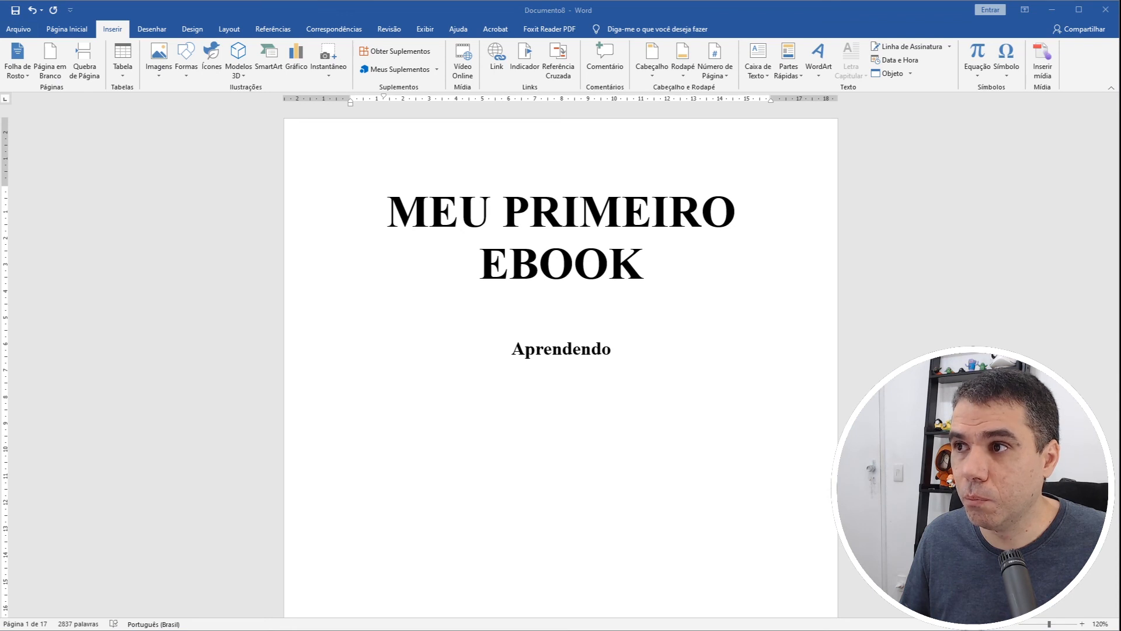
{"action": "left_click_drag", "start_coordinate": [1120, 231], "coordinate": [521, 83]}
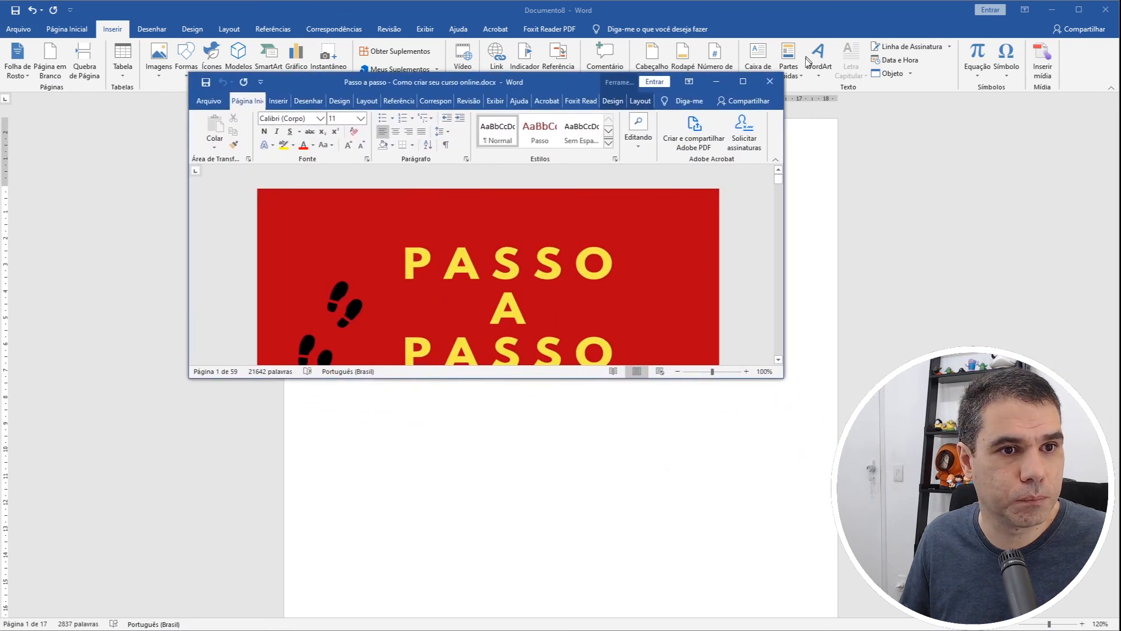
{"action": "left_click_drag", "start_coordinate": [784, 378], "coordinate": [988, 610]}
{"action": "left_click_drag", "start_coordinate": [707, 86], "coordinate": [563, 15]}
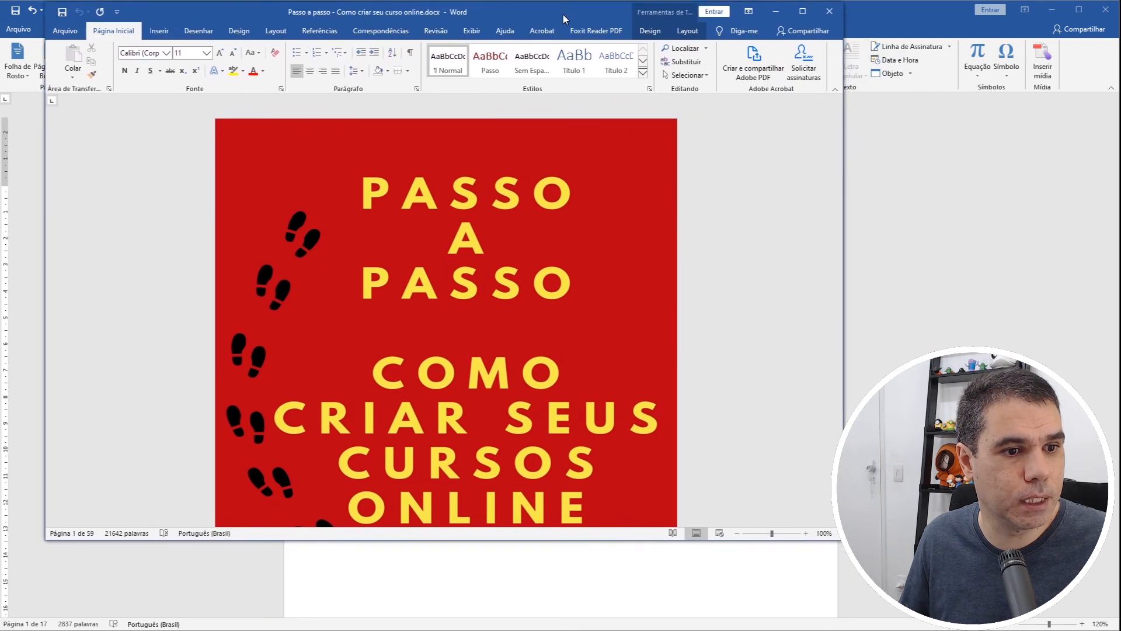
{"action": "left_click_drag", "start_coordinate": [839, 538], "coordinate": [1001, 627]}
Examine the finished ebook's cover from title to subtitle and author, and minimize its window to return to the new book.
{"action": "scroll", "coordinate": [742, 478], "scroll_direction": "down", "scroll_amount": 4}
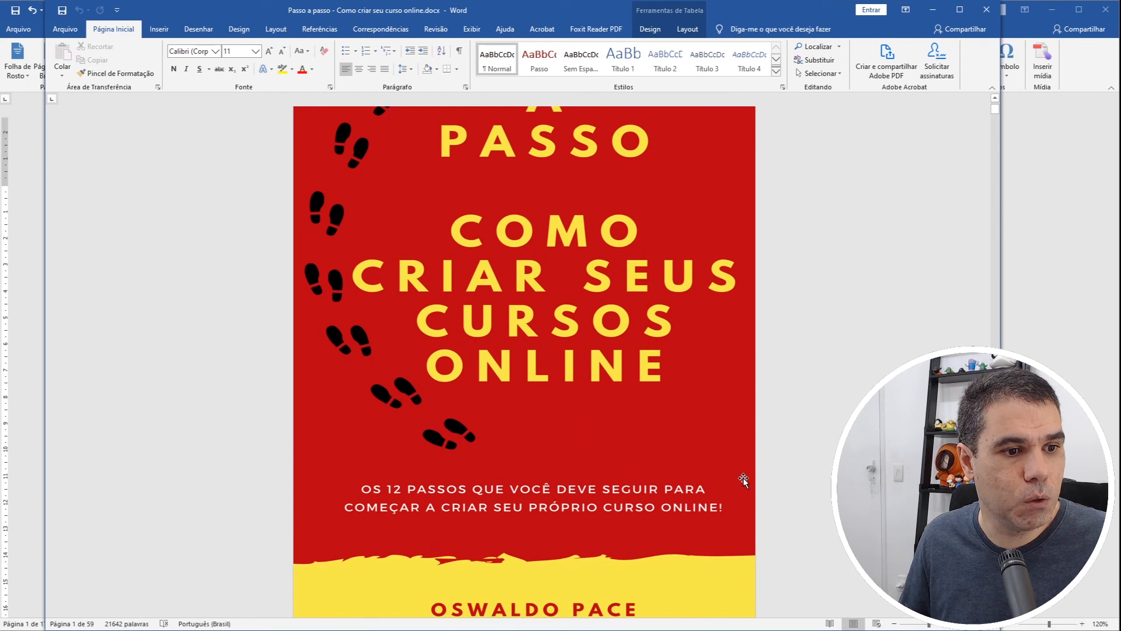
{"action": "scroll", "coordinate": [608, 318], "scroll_direction": "up", "scroll_amount": 5}
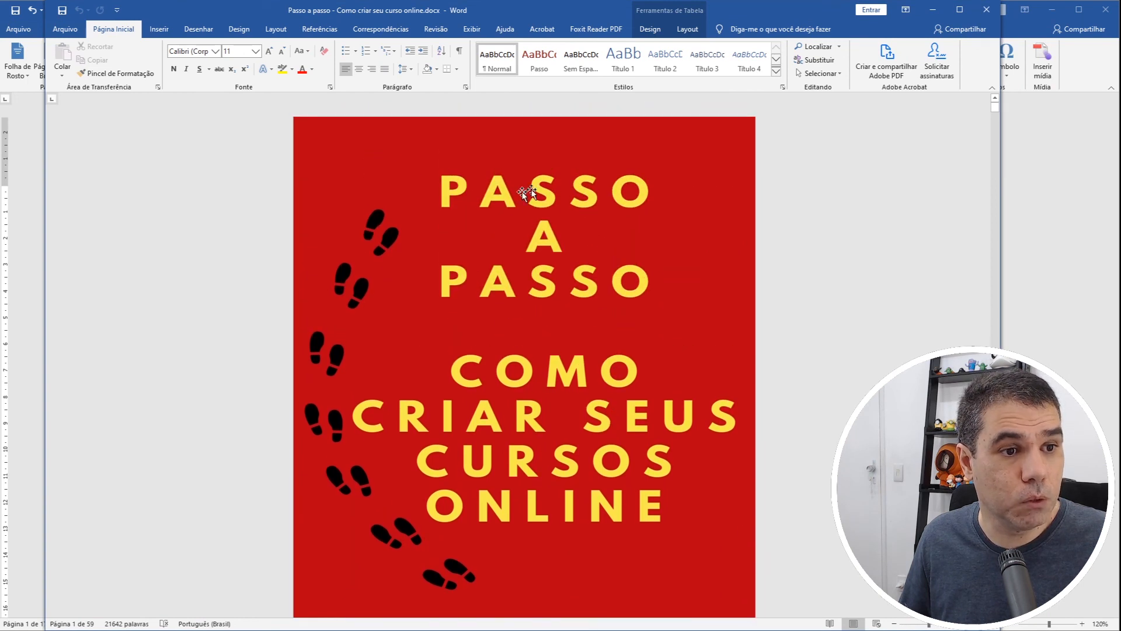
{"action": "scroll", "coordinate": [513, 413], "scroll_direction": "down", "scroll_amount": 3}
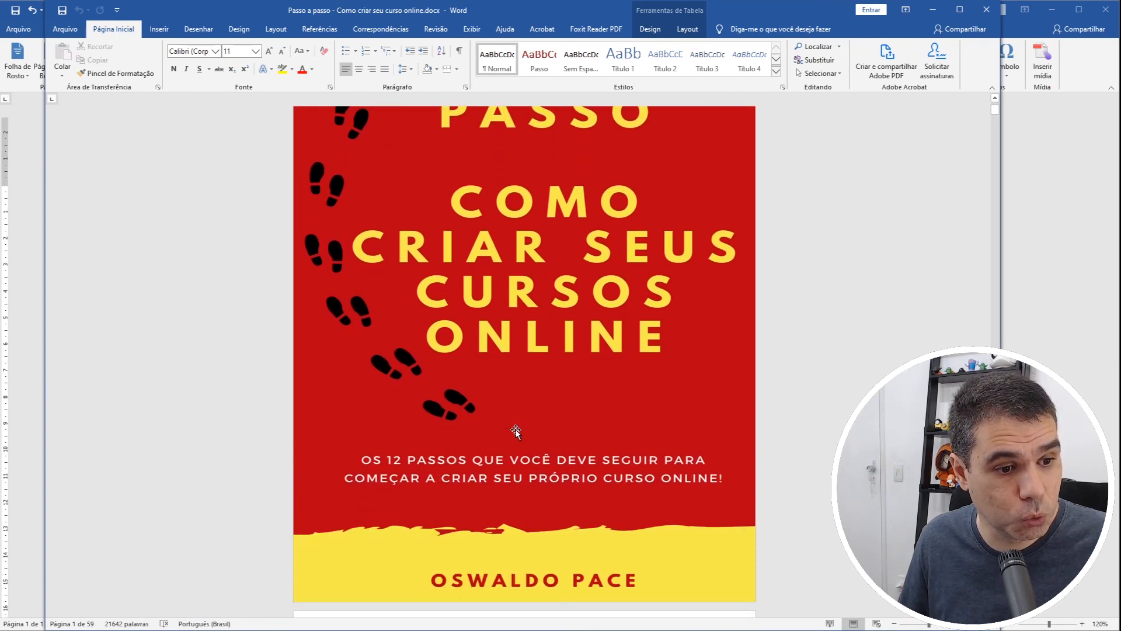
{"action": "scroll", "coordinate": [523, 432], "scroll_direction": "up", "scroll_amount": 3}
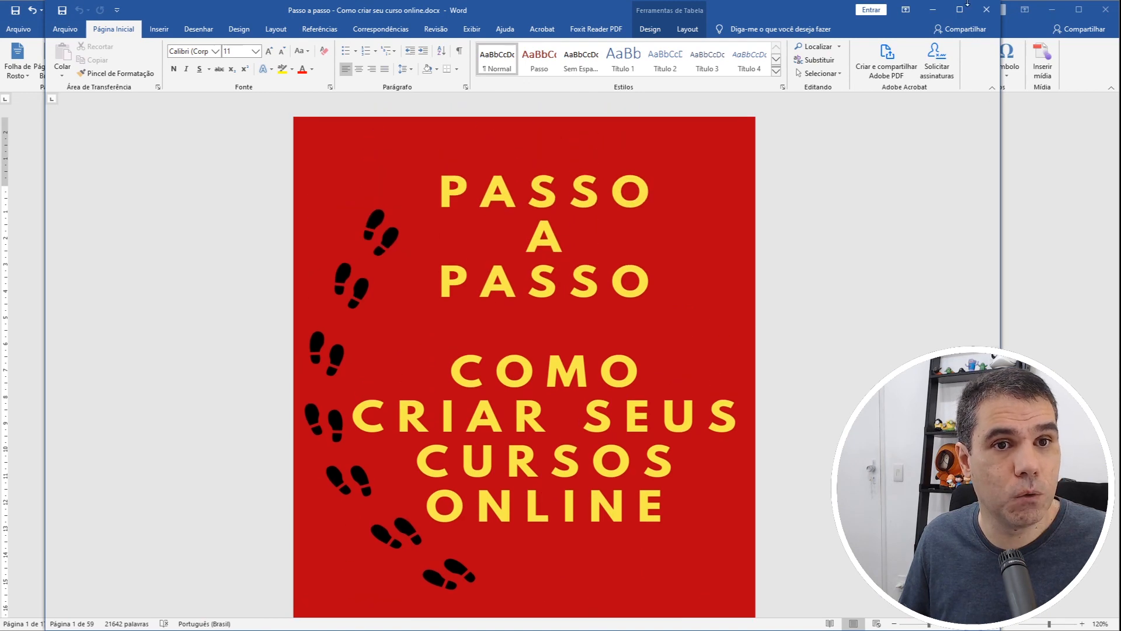
{"action": "left_click", "coordinate": [946, 10]}
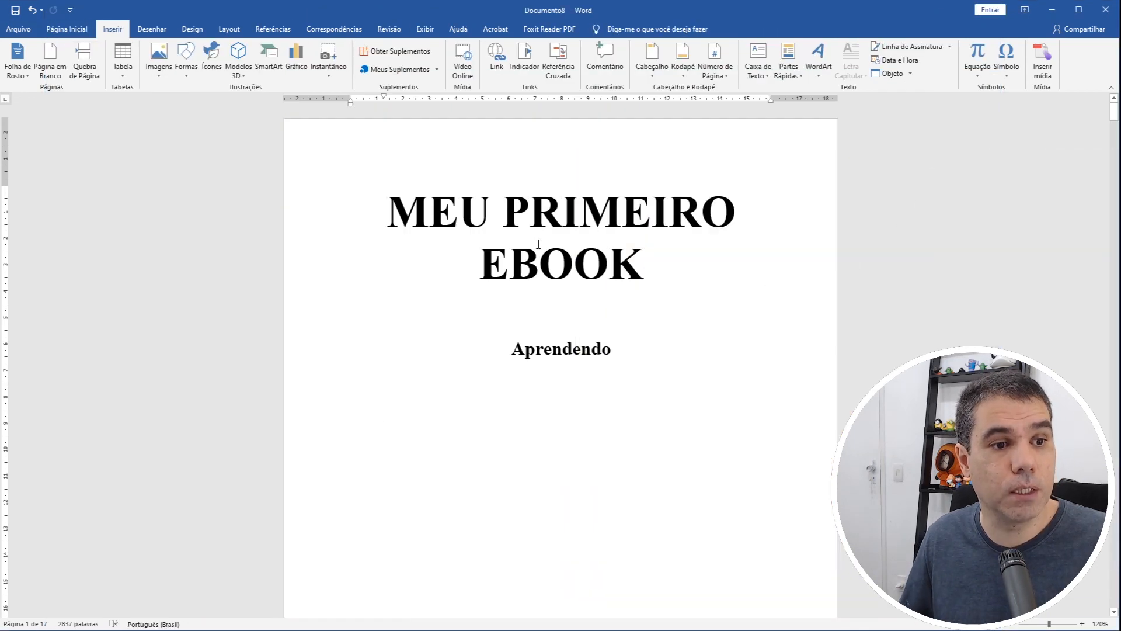
Review the new book's title page layout, the copyright notice and the dedication page.
{"action": "scroll", "coordinate": [572, 268], "scroll_direction": "down", "scroll_amount": 3}
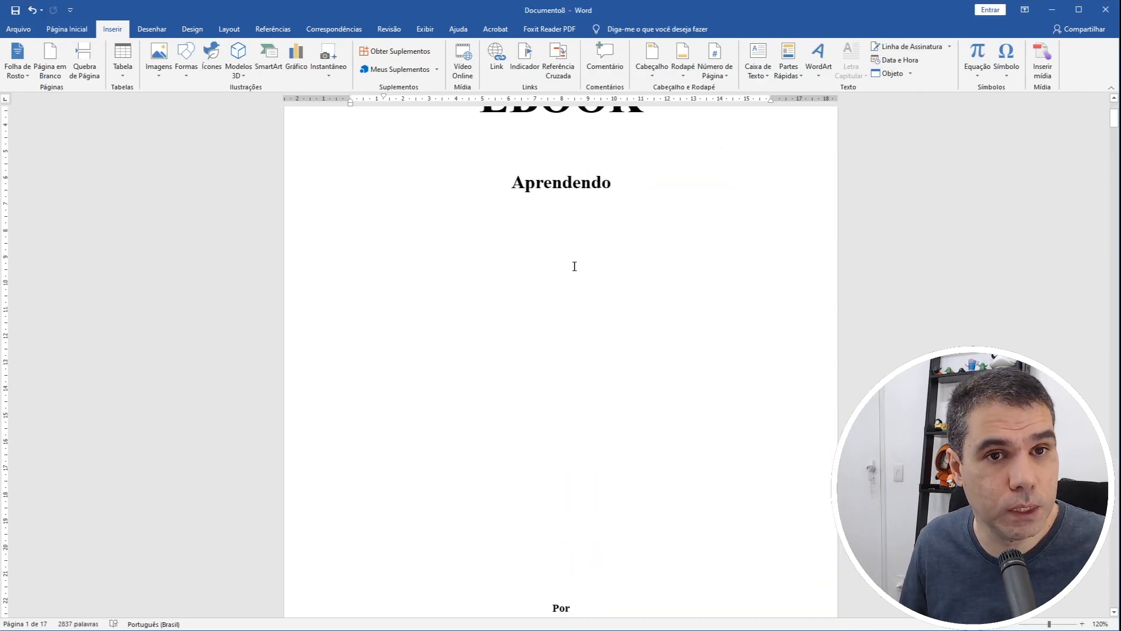
{"action": "scroll", "coordinate": [575, 266], "scroll_direction": "down", "scroll_amount": 3}
{"action": "scroll", "coordinate": [616, 271], "scroll_direction": "up", "scroll_amount": 5}
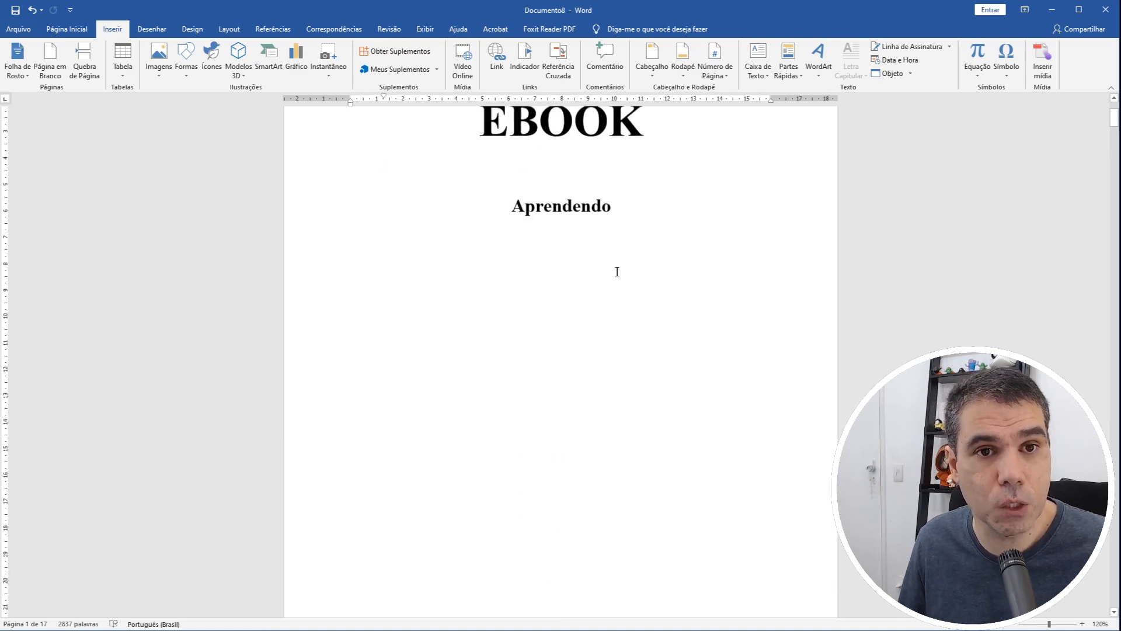
{"action": "scroll", "coordinate": [568, 343], "scroll_direction": "down", "scroll_amount": 2}
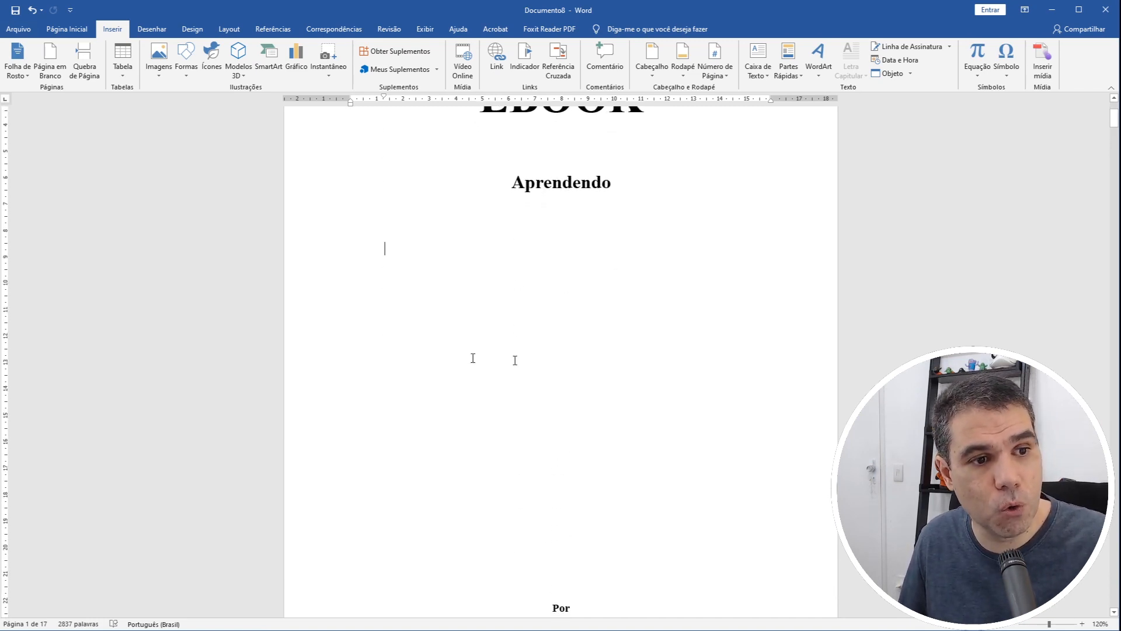
{"action": "scroll", "coordinate": [588, 317], "scroll_direction": "down", "scroll_amount": 8}
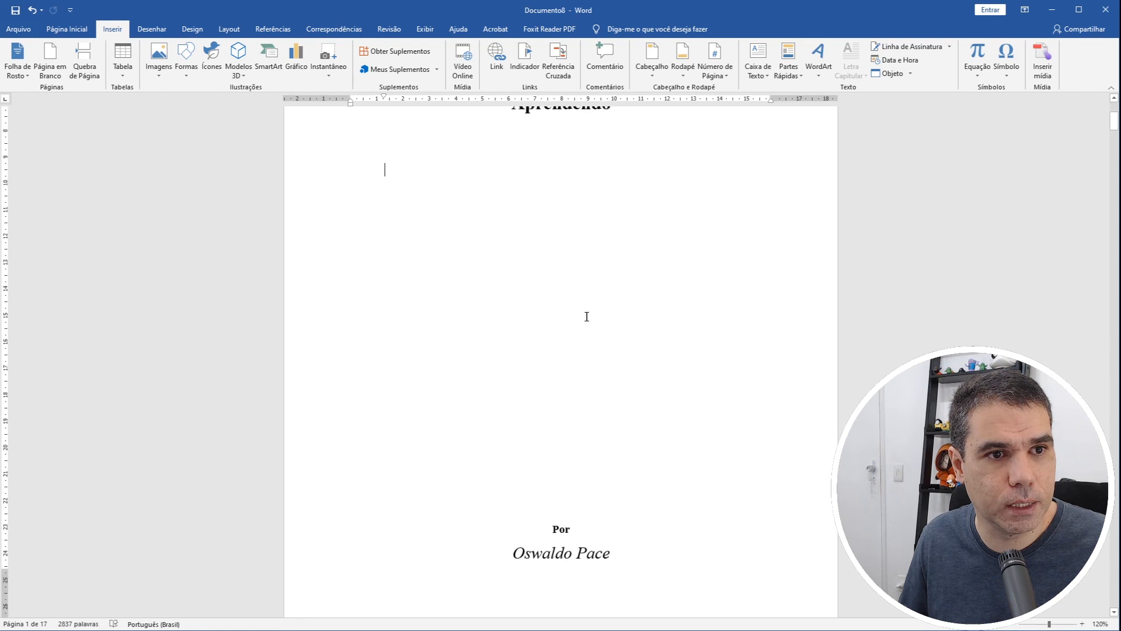
{"action": "scroll", "coordinate": [588, 315], "scroll_direction": "down", "scroll_amount": 5}
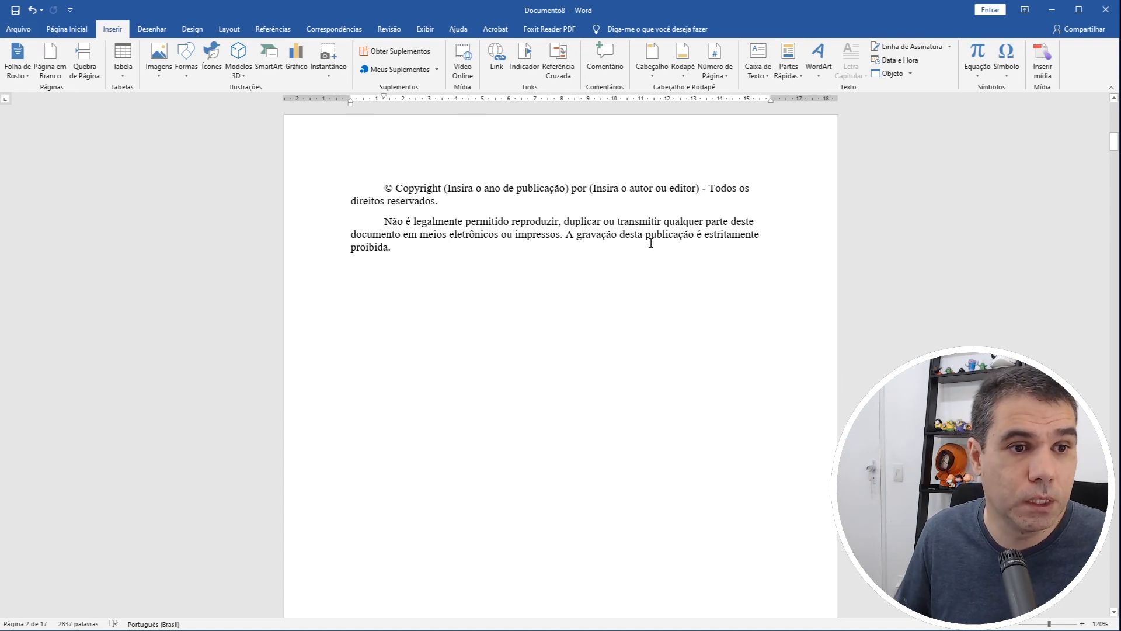
{"action": "scroll", "coordinate": [651, 243], "scroll_direction": "down", "scroll_amount": 10}
{"action": "scroll", "coordinate": [653, 244], "scroll_direction": "down", "scroll_amount": 5}
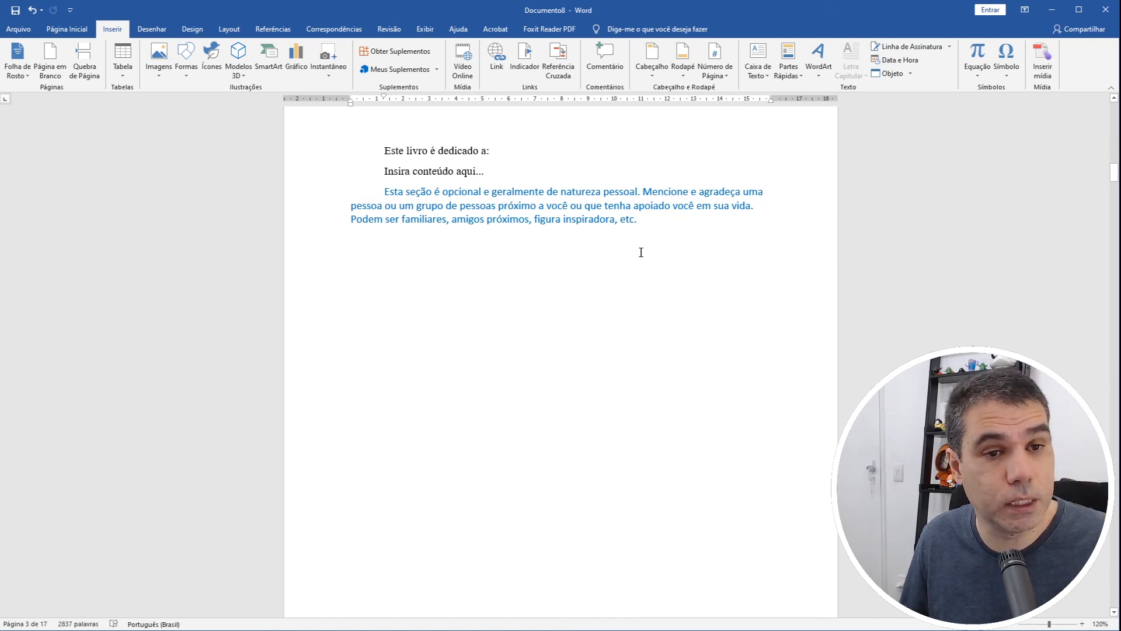
Replace the blue instruction paragraph on the dedication page with the placeholder text "Esse ebook é dedicado a fudf dfgdf dfg".
{"action": "scroll", "coordinate": [641, 253], "scroll_direction": "down", "scroll_amount": 4}
{"action": "scroll", "coordinate": [638, 256], "scroll_direction": "up", "scroll_amount": 5}
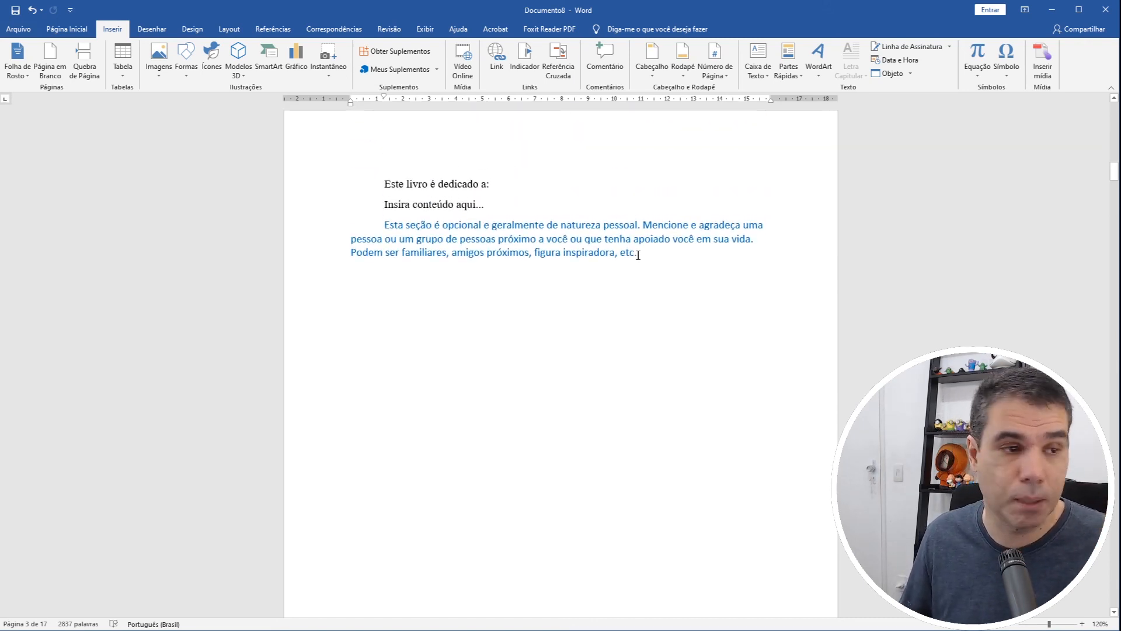
{"action": "triple_click", "coordinate": [388, 222]}
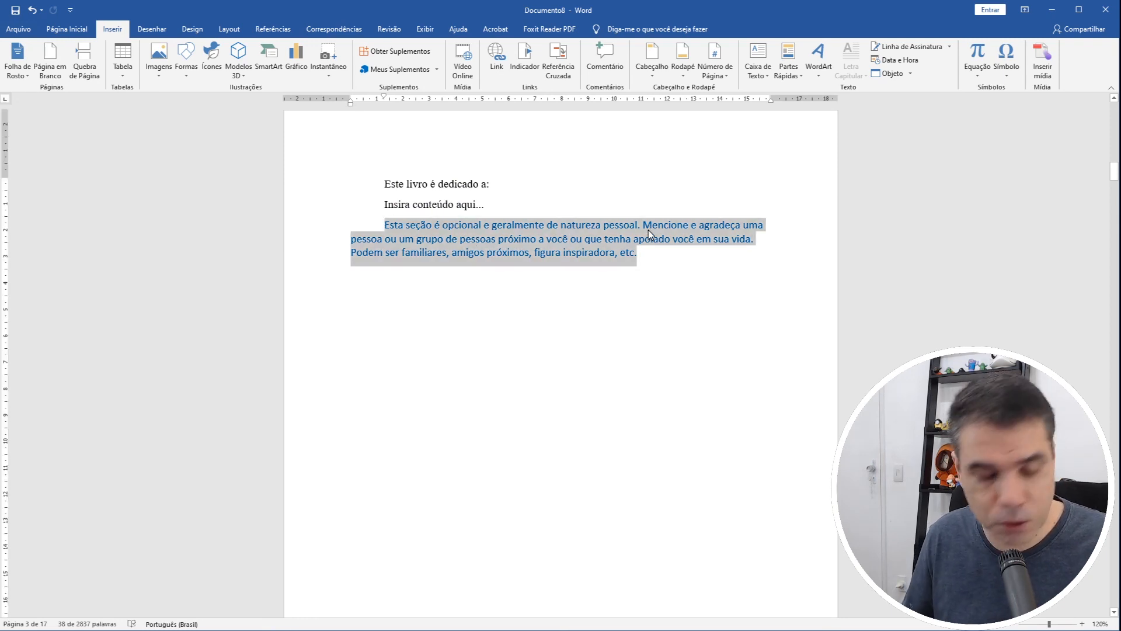
{"action": "type", "text": "Esse ebook é dedicado a fu"}
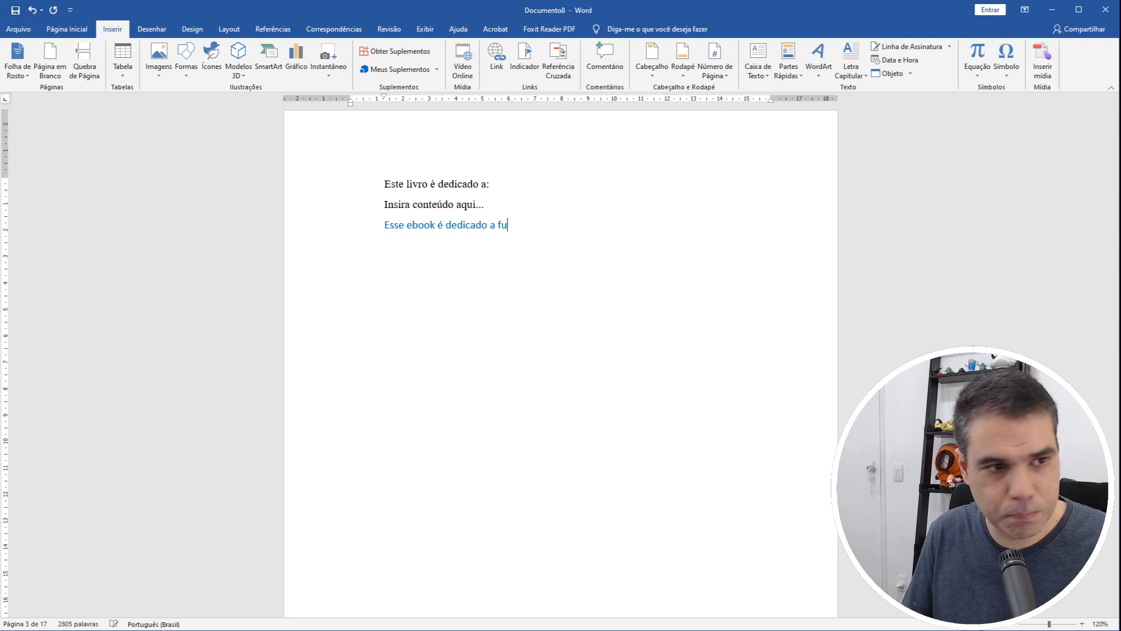
{"action": "type", "text": "df dfgdf dfg"}
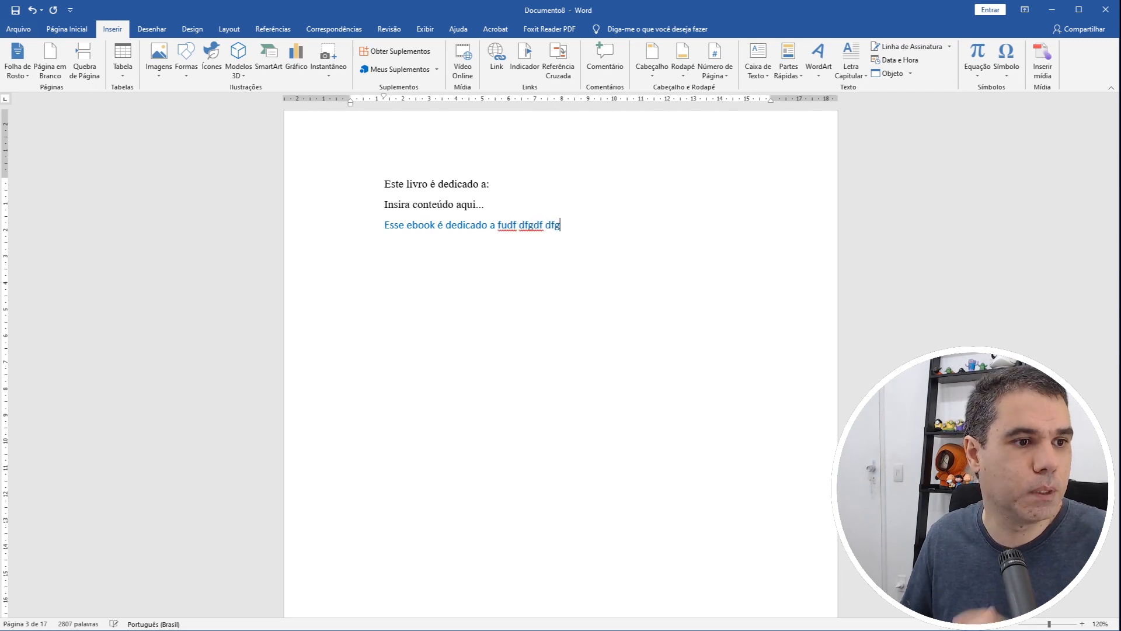
Examine the Sumário entries and the writing guidance on the Introdução page.
{"action": "scroll", "coordinate": [643, 268], "scroll_direction": "down", "scroll_amount": 10}
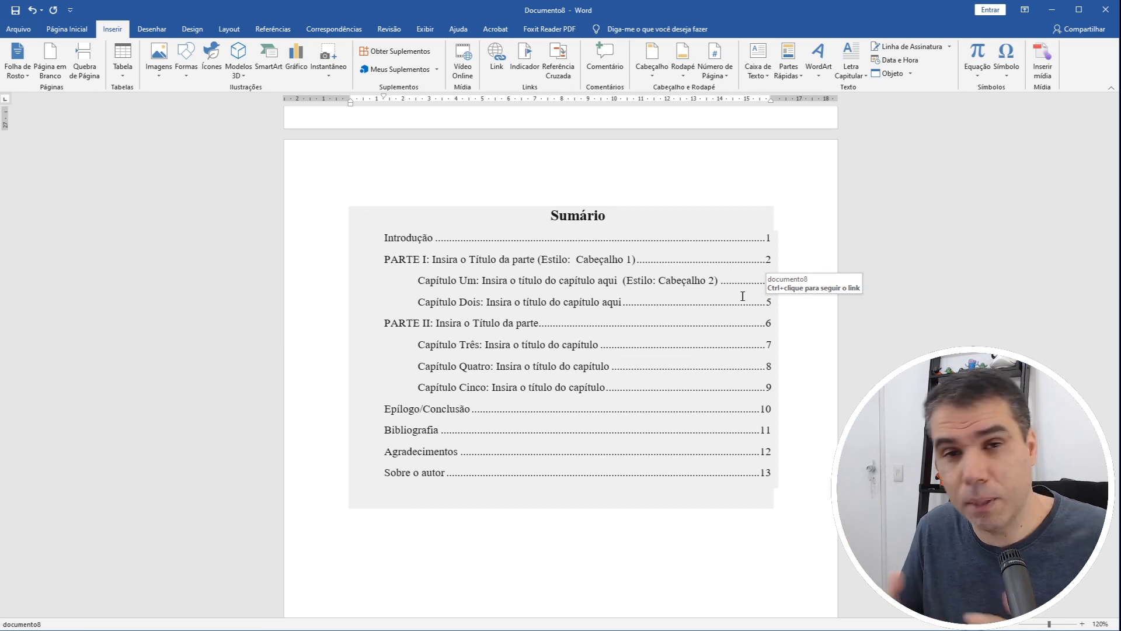
{"action": "left_click", "coordinate": [686, 270]}
{"action": "left_click", "coordinate": [621, 180]}
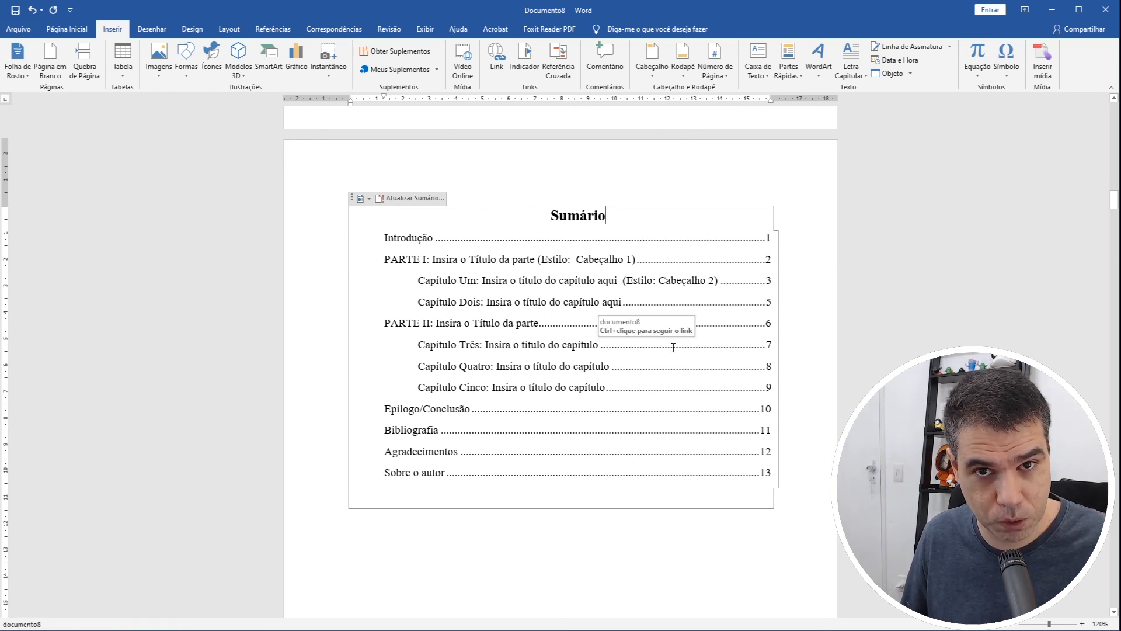
{"action": "scroll", "coordinate": [672, 347], "scroll_direction": "down", "scroll_amount": 10}
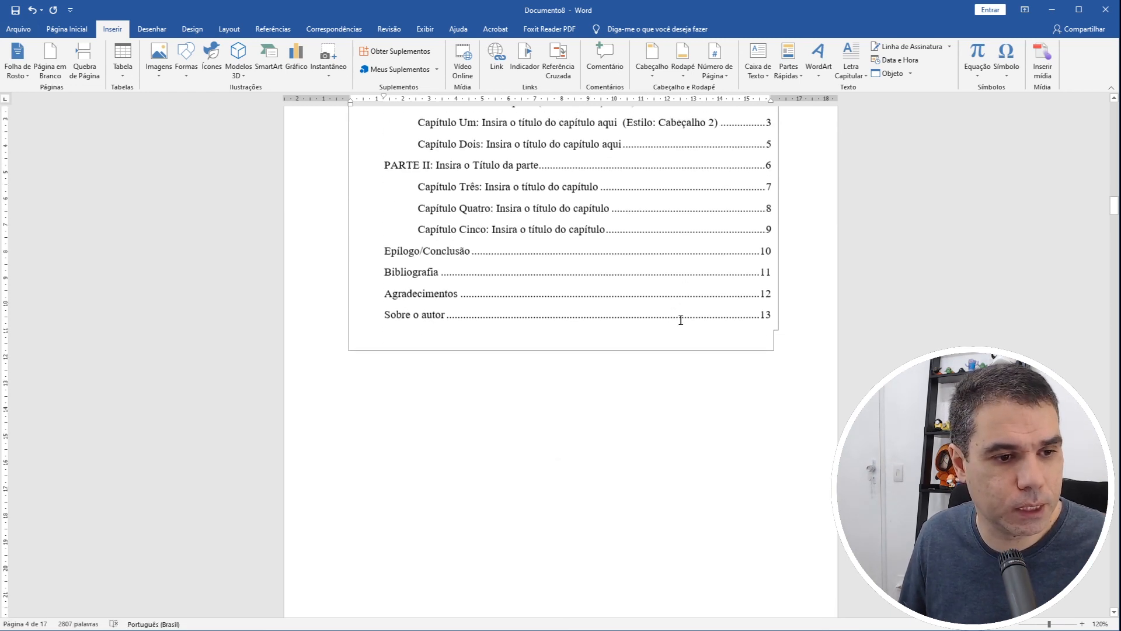
{"action": "scroll", "coordinate": [704, 339], "scroll_direction": "down", "scroll_amount": 3}
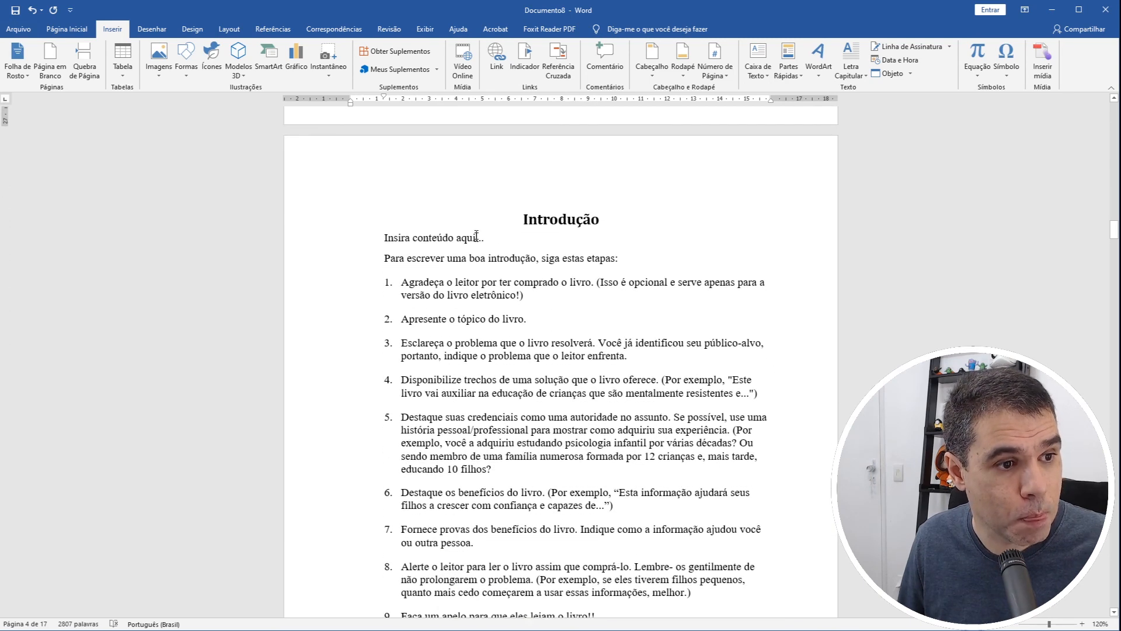
{"action": "scroll", "coordinate": [567, 219], "scroll_direction": "down", "scroll_amount": 2}
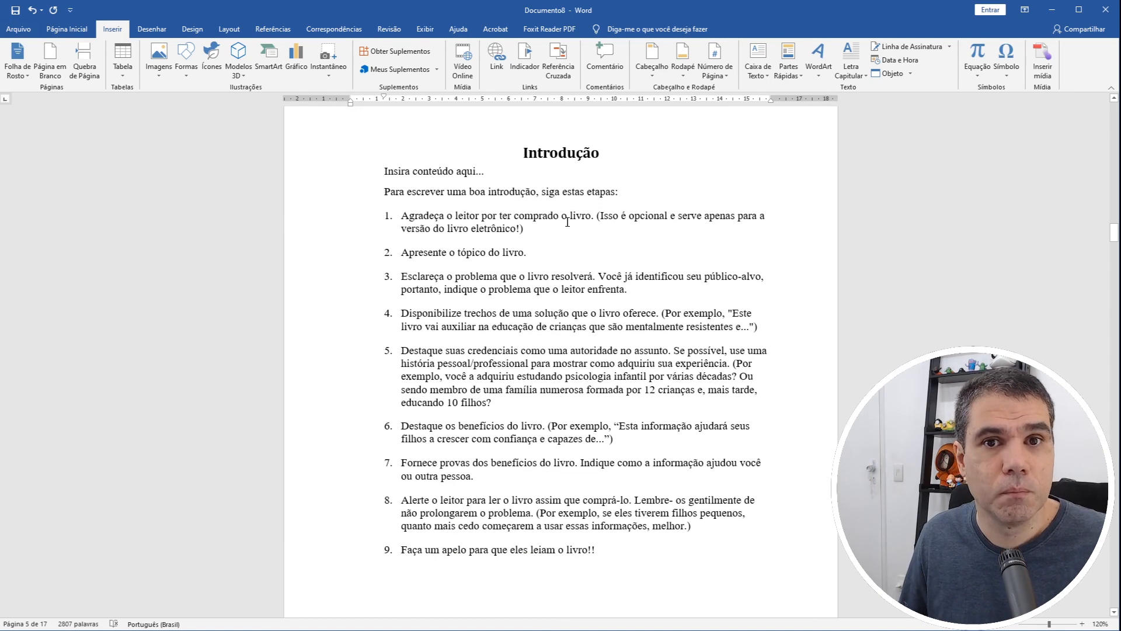
{"action": "scroll", "coordinate": [567, 220], "scroll_direction": "up", "scroll_amount": 2}
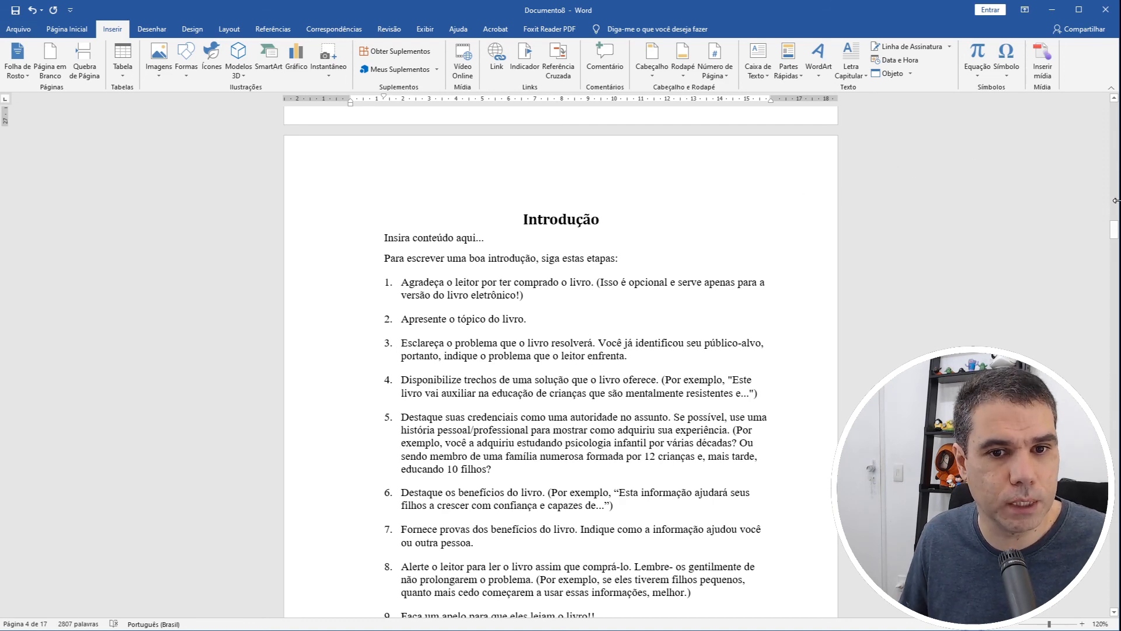
Return to the Sumário page and magnify the document view to 180%.
{"action": "left_click_drag", "start_coordinate": [1117, 225], "coordinate": [1115, 196]}
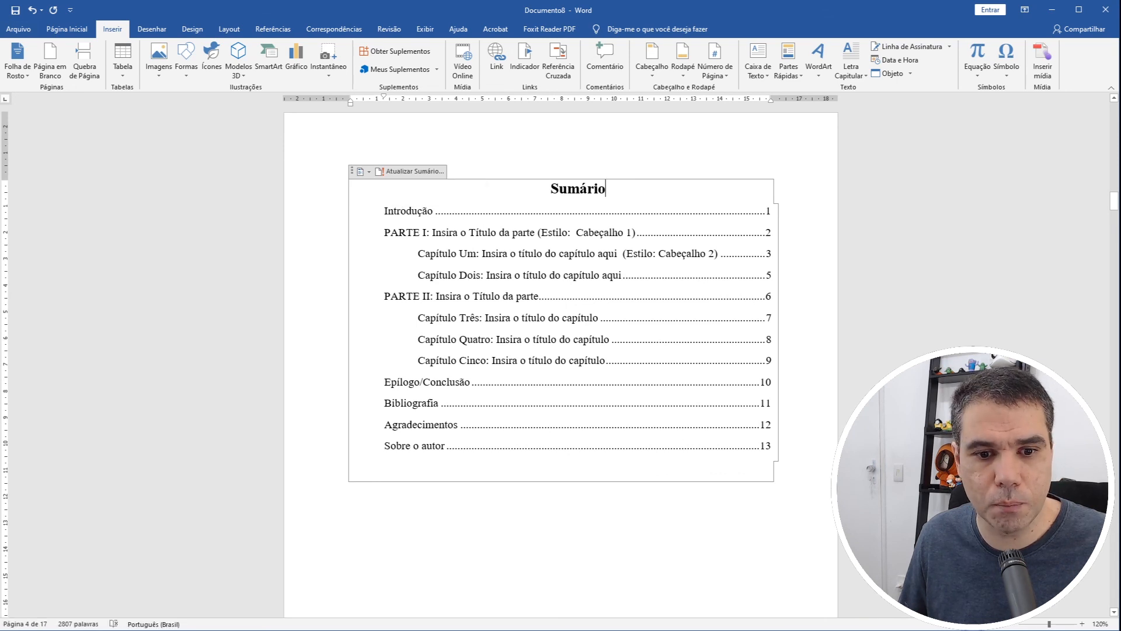
{"action": "left_click", "coordinate": [1082, 624]}
{"action": "left_click", "coordinate": [1083, 624]}
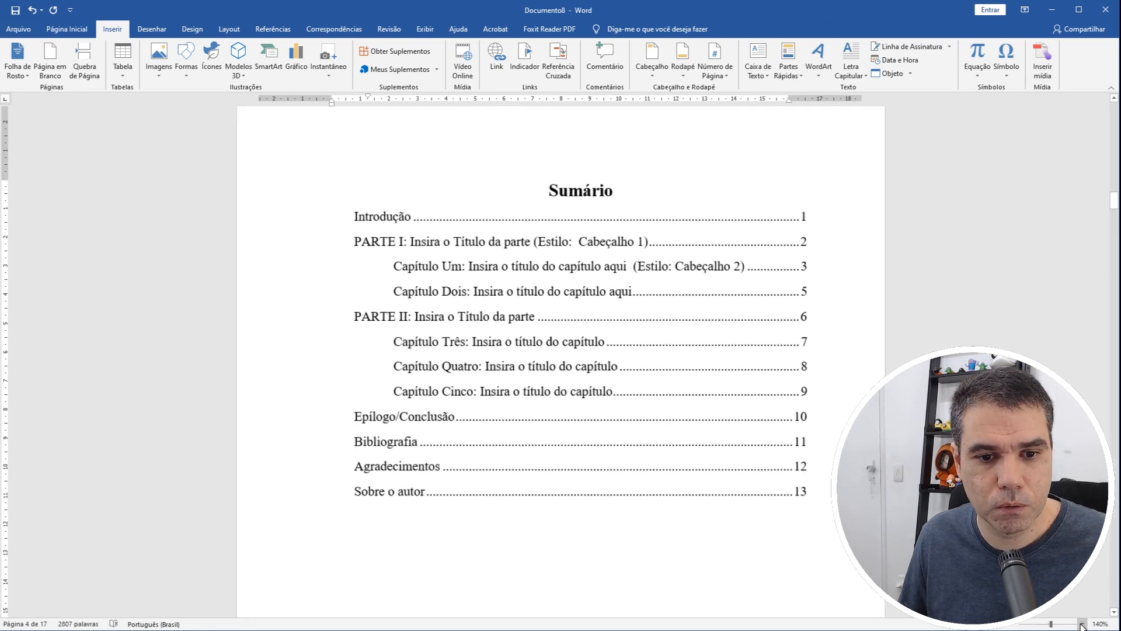
{"action": "left_click", "coordinate": [1082, 624]}
{"action": "left_click", "coordinate": [1083, 624]}
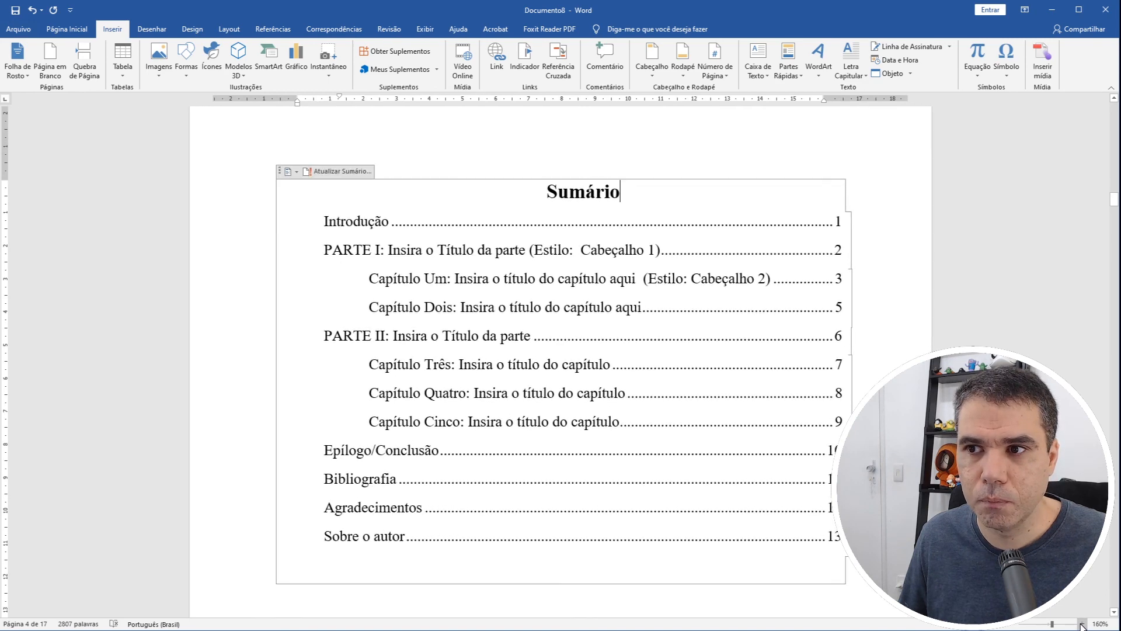
{"action": "left_click", "coordinate": [1083, 624]}
{"action": "left_click", "coordinate": [1083, 624]}
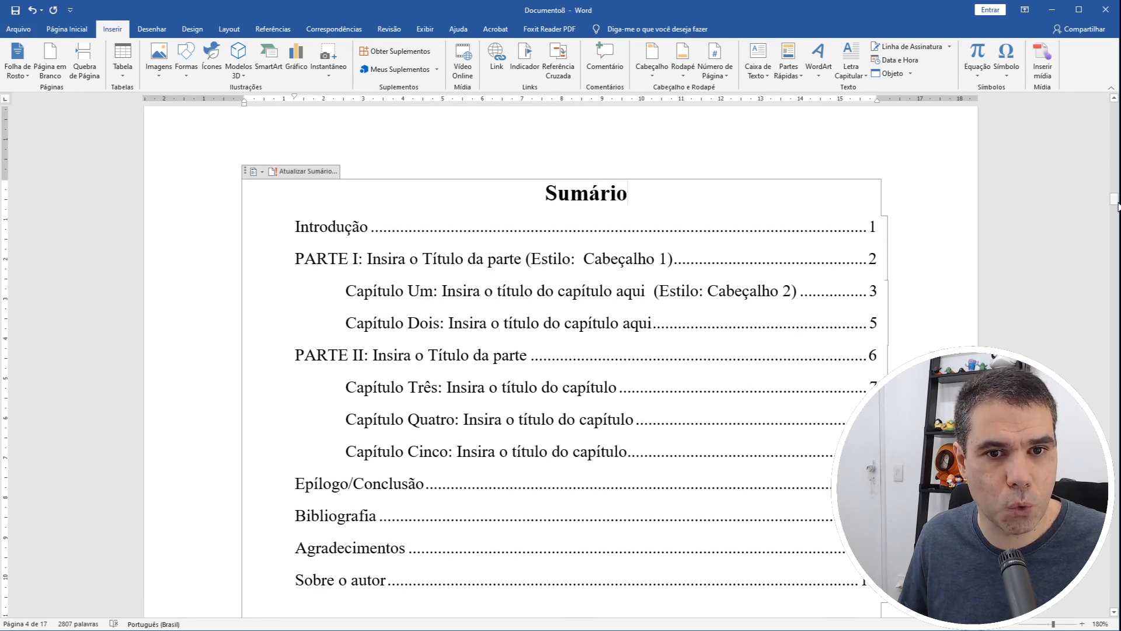
Replace the "Introdução" page heading with "Parte I" and check the writing guidance below it.
{"action": "left_click_drag", "start_coordinate": [1117, 206], "coordinate": [1114, 240]}
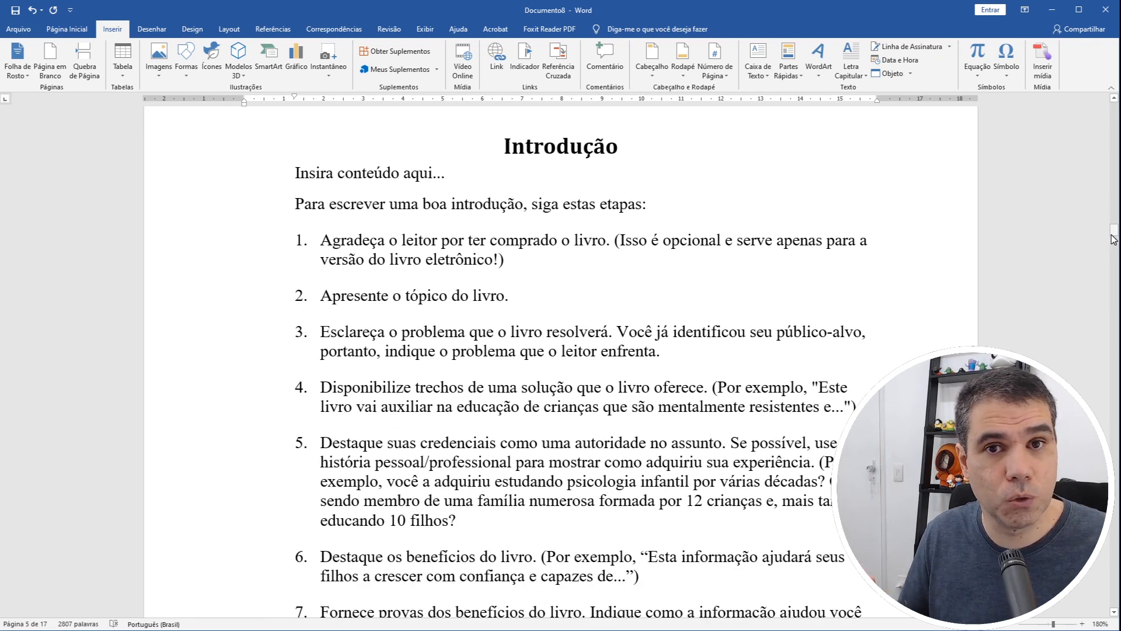
{"action": "double_click", "coordinate": [624, 146]}
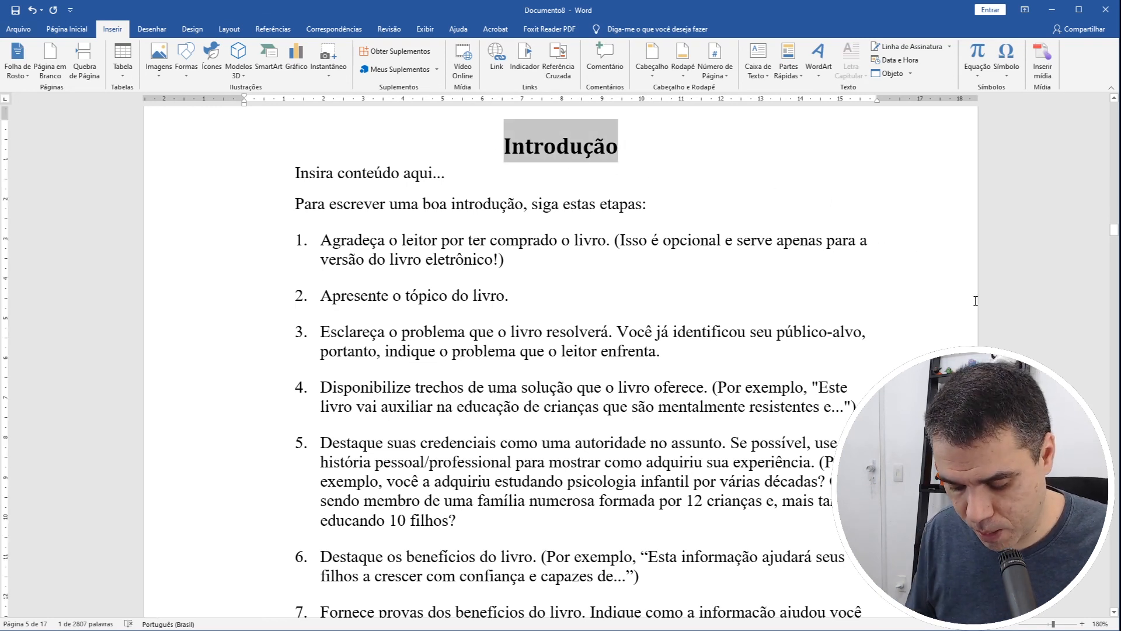
{"action": "type", "text": "Parte "}
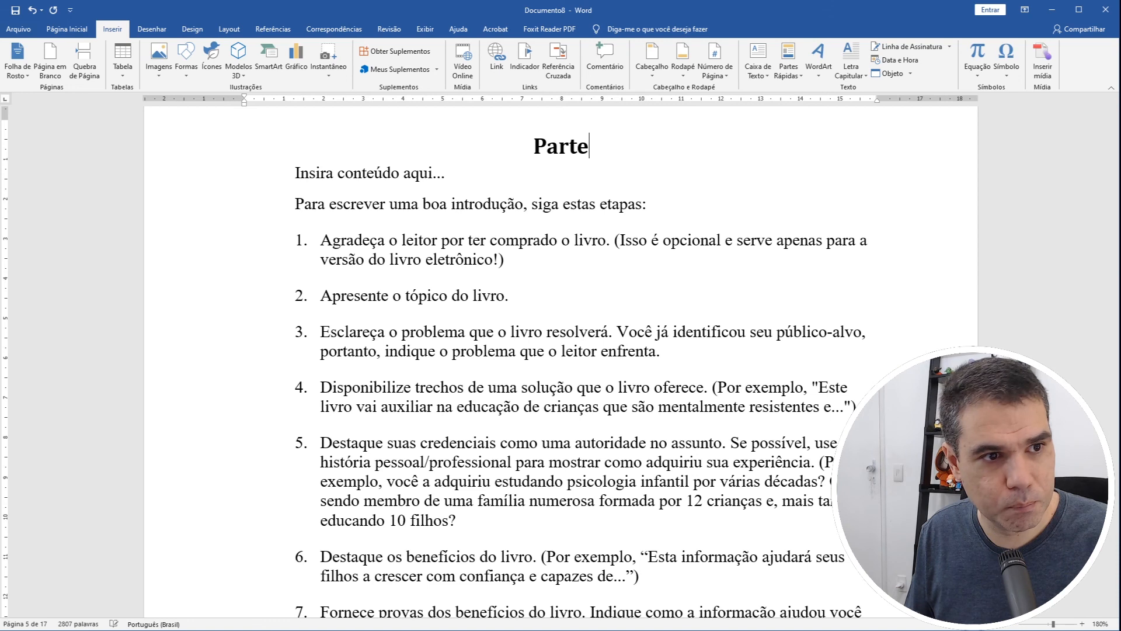
{"action": "type", "text": "I"}
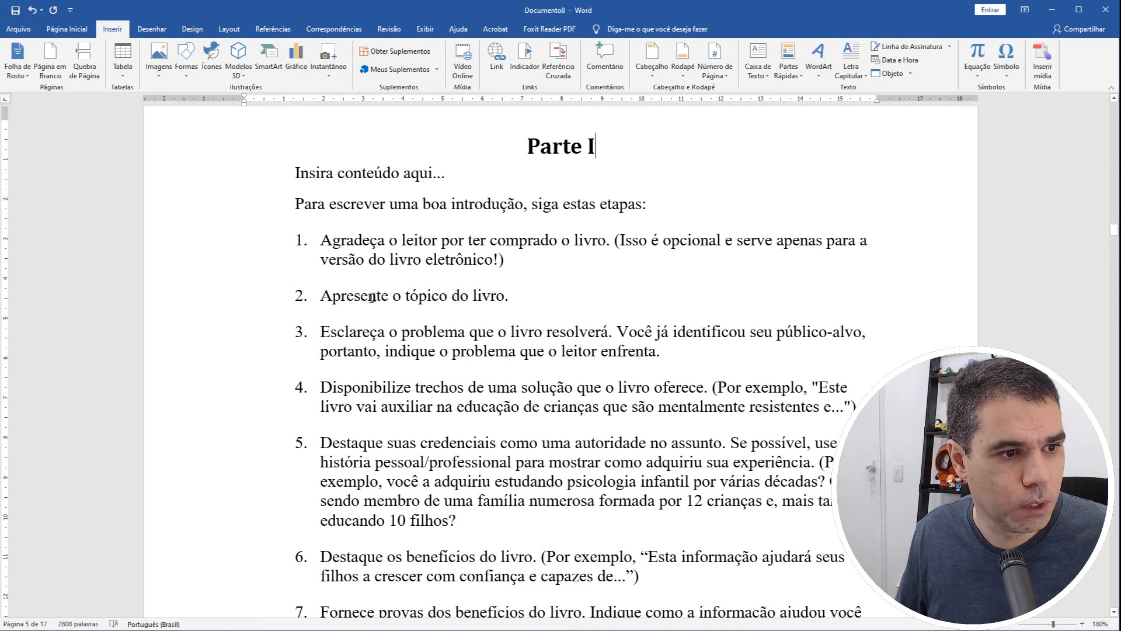
{"action": "scroll", "coordinate": [403, 329], "scroll_direction": "down", "scroll_amount": 1}
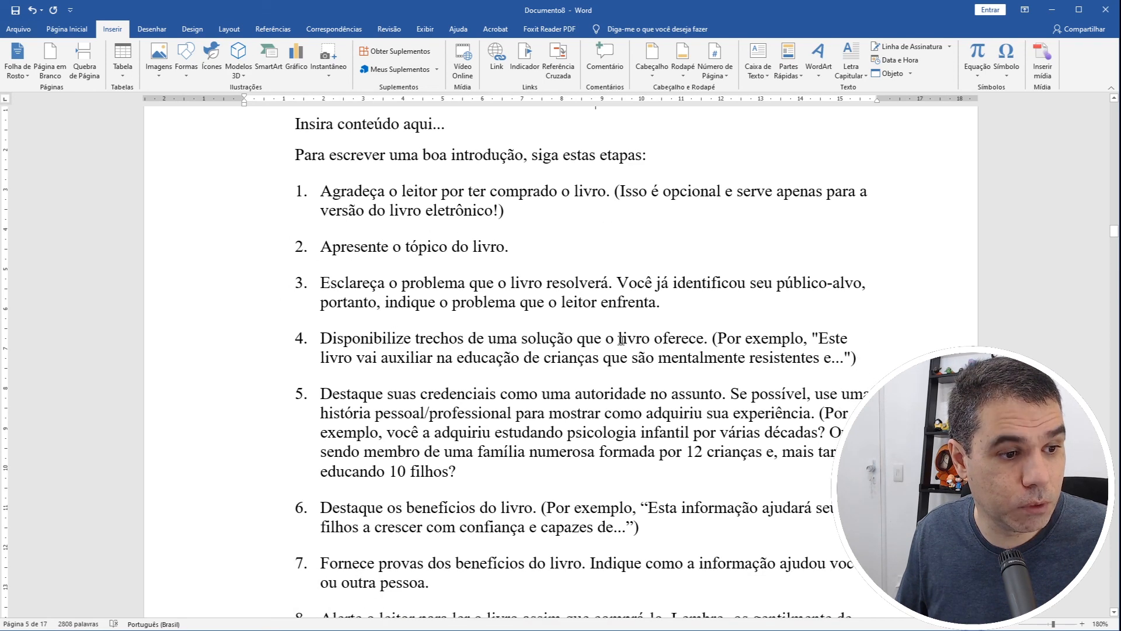
{"action": "scroll", "coordinate": [630, 341], "scroll_direction": "down", "scroll_amount": 5}
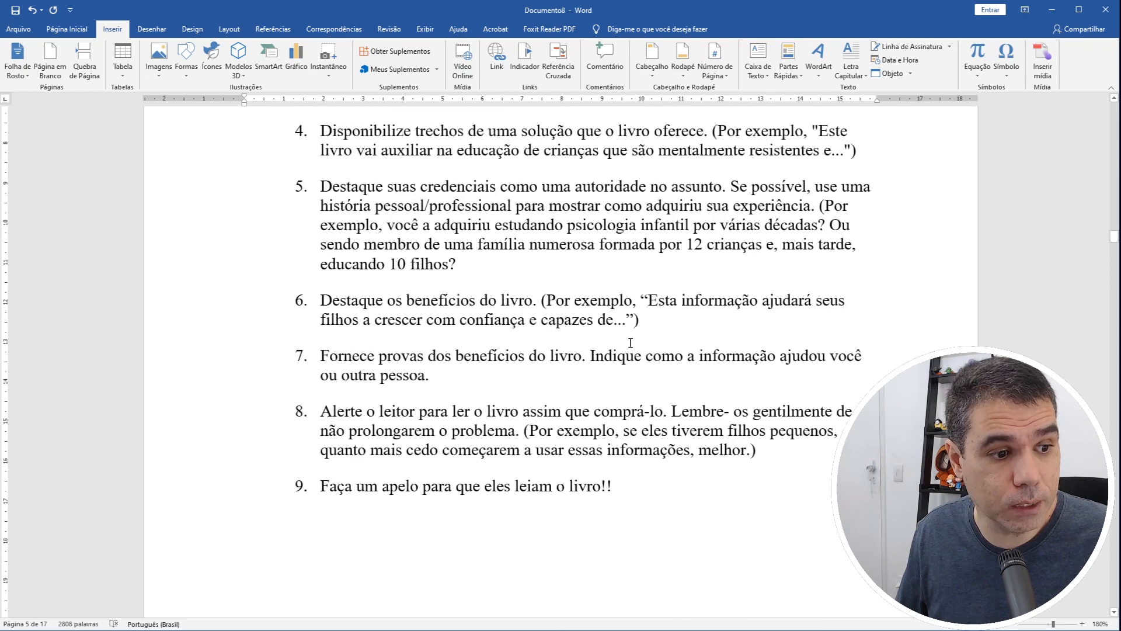
{"action": "scroll", "coordinate": [631, 343], "scroll_direction": "up", "scroll_amount": 6}
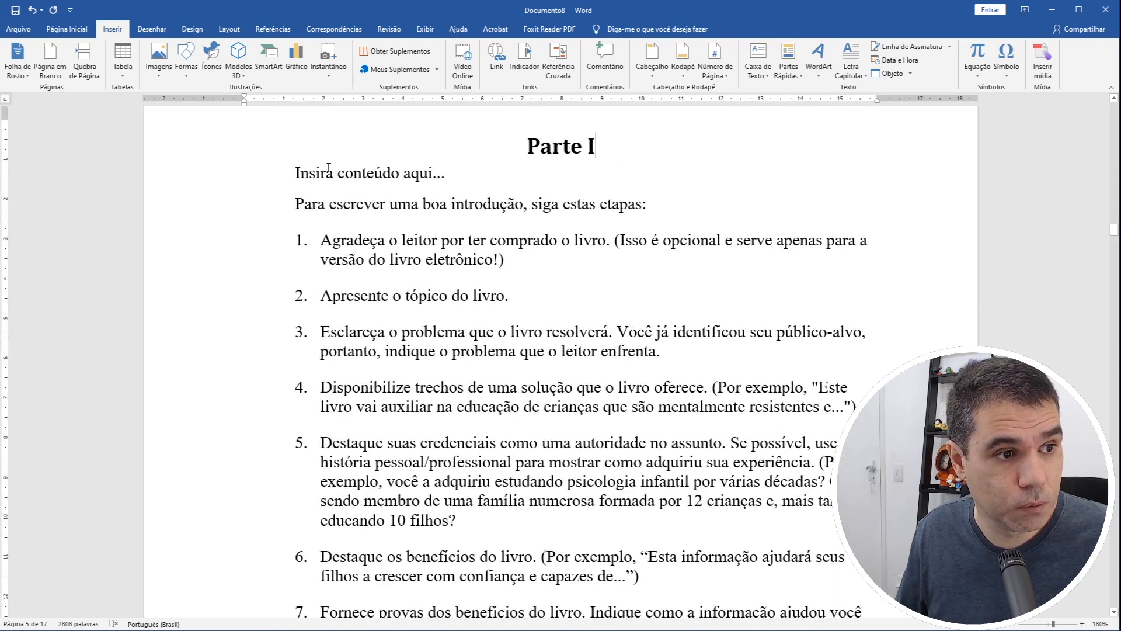
Replace the guidance text below "Parte I" with the placeholder "Agrsdf sdfsd sdfsddsdc sdcvsd" and remove its list numbering.
{"action": "left_click_drag", "start_coordinate": [298, 173], "coordinate": [510, 300]}
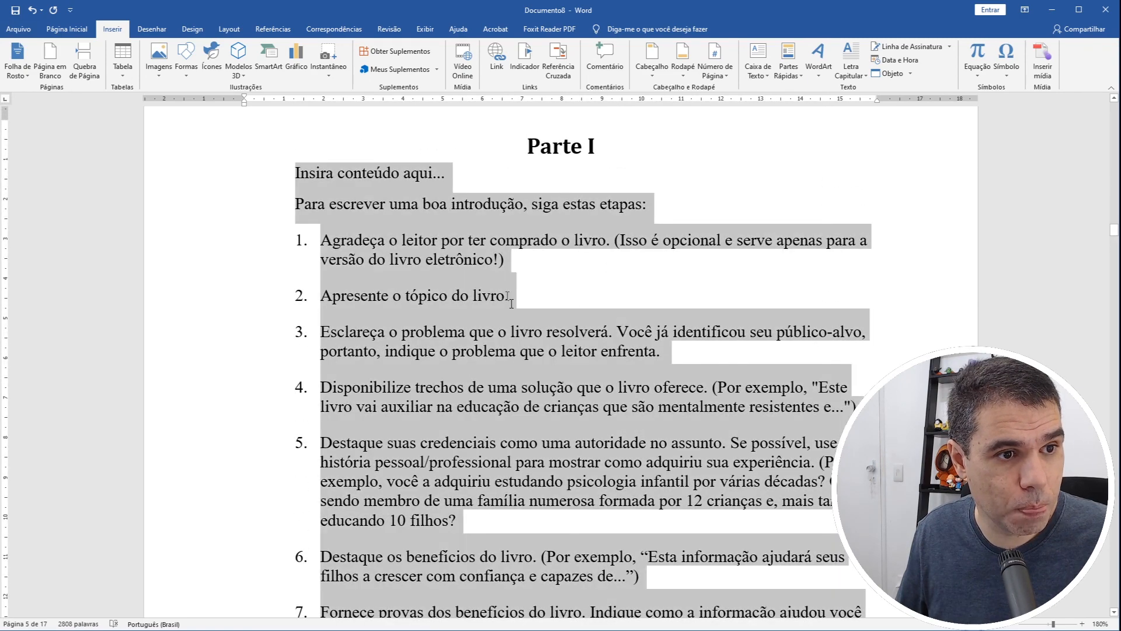
{"action": "scroll", "coordinate": [590, 439], "scroll_direction": "down", "scroll_amount": 5}
{"action": "scroll", "coordinate": [601, 447], "scroll_direction": "up", "scroll_amount": 6}
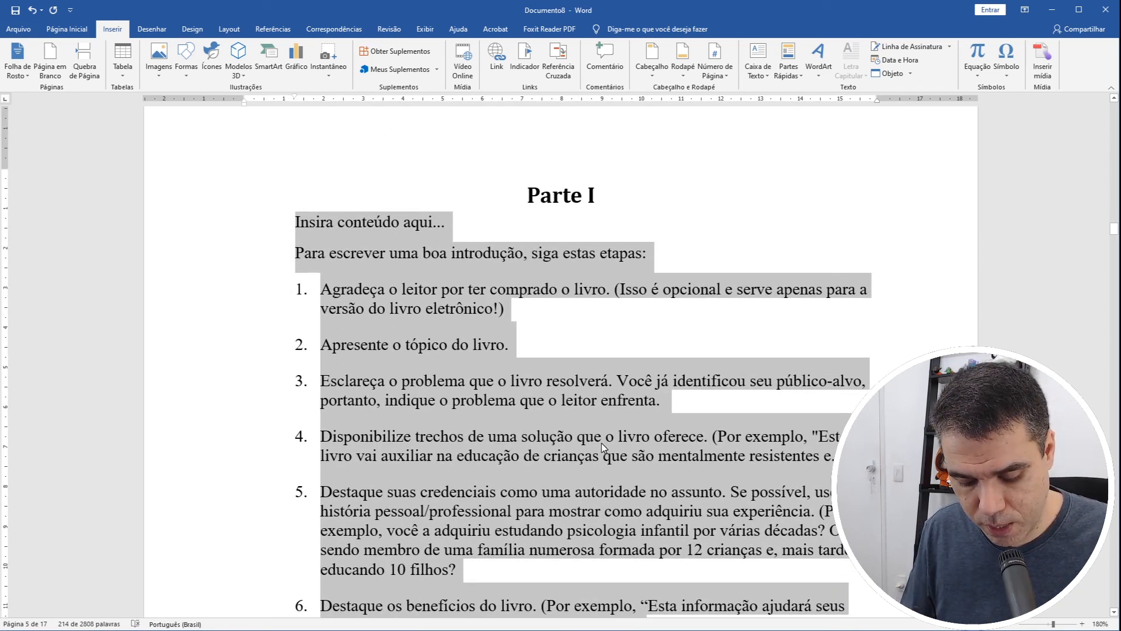
{"action": "type", "text": "Agrsdf sdfsd sdfsdd"}
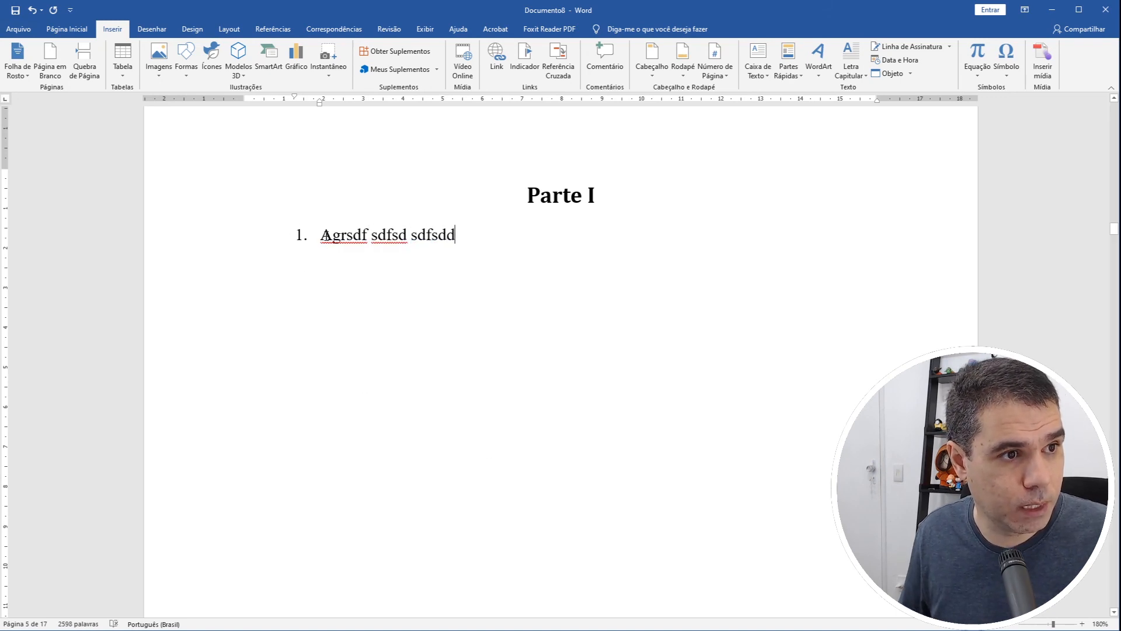
{"action": "left_click", "coordinate": [67, 28]}
{"action": "left_click", "coordinate": [316, 52]}
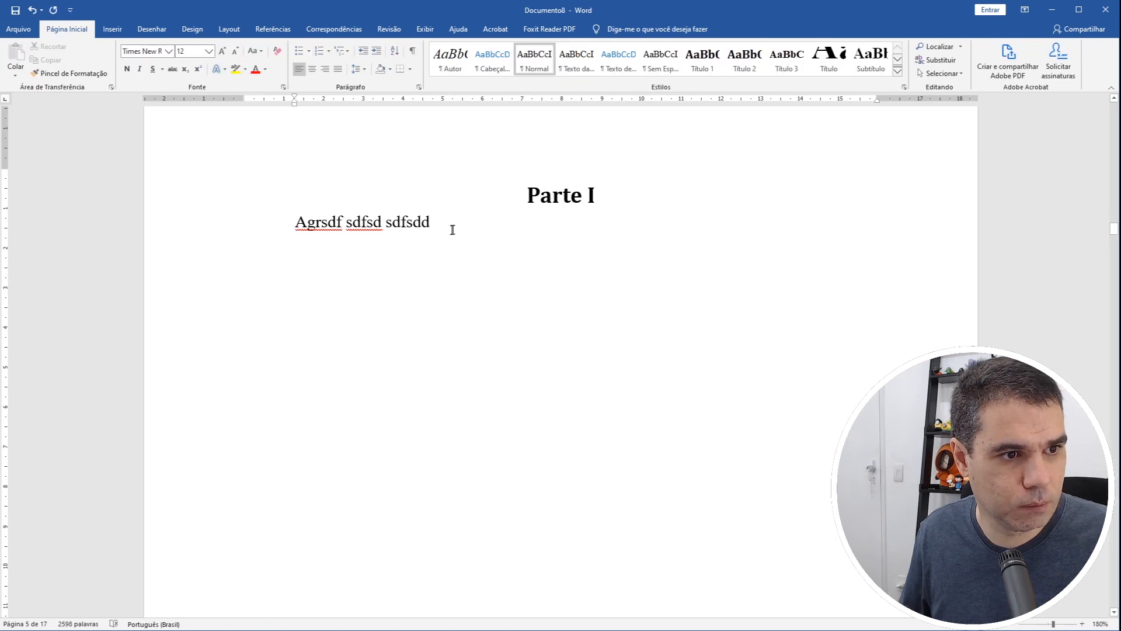
{"action": "type", "text": "sdc sdcvsd"}
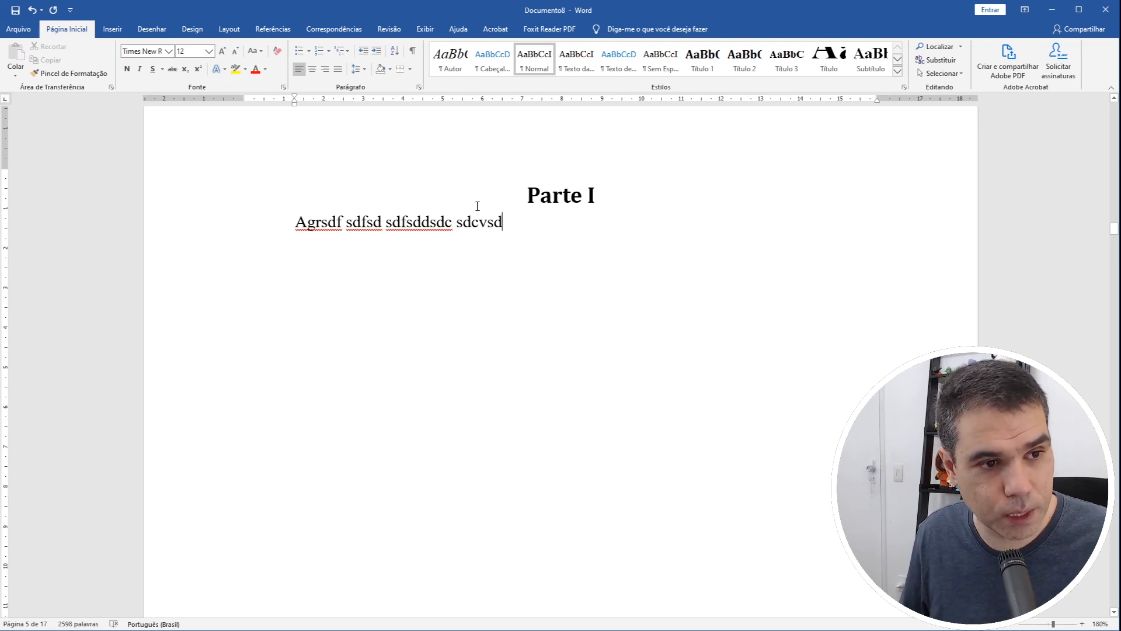
Undo the placeholder text, the numbering removal and the "Parte I" heading replacement on the introduction page.
{"action": "key", "text": "ctrl+z"}
{"action": "key", "text": "ctrl+z"}
{"action": "key", "text": "ctrl+z"}
{"action": "key", "text": "ctrl+z"}
{"action": "key", "text": "ctrl+z"}
{"action": "key", "text": "ctrl+z"}
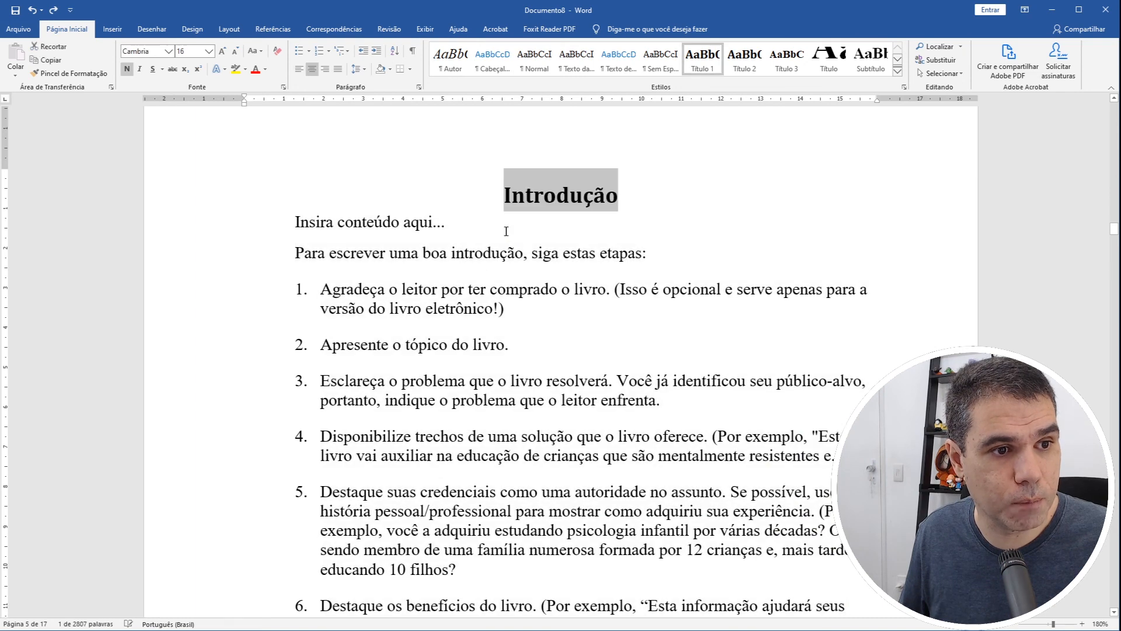
{"action": "key", "text": "ctrl+z"}
Replace the page header text of the PARTE I section with the author's surname followed by "/ Meu Primeiro Ebook" and return to the body.
{"action": "scroll", "coordinate": [667, 315], "scroll_direction": "down", "scroll_amount": 3}
{"action": "scroll", "coordinate": [667, 314], "scroll_direction": "down", "scroll_amount": 10}
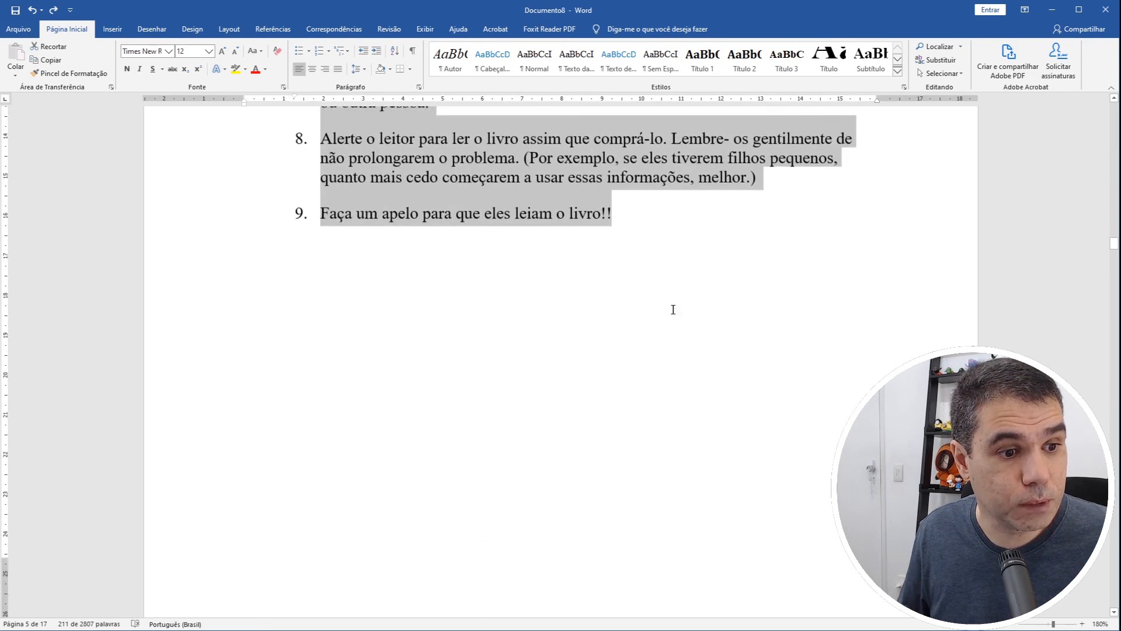
{"action": "scroll", "coordinate": [670, 310], "scroll_direction": "down", "scroll_amount": 1}
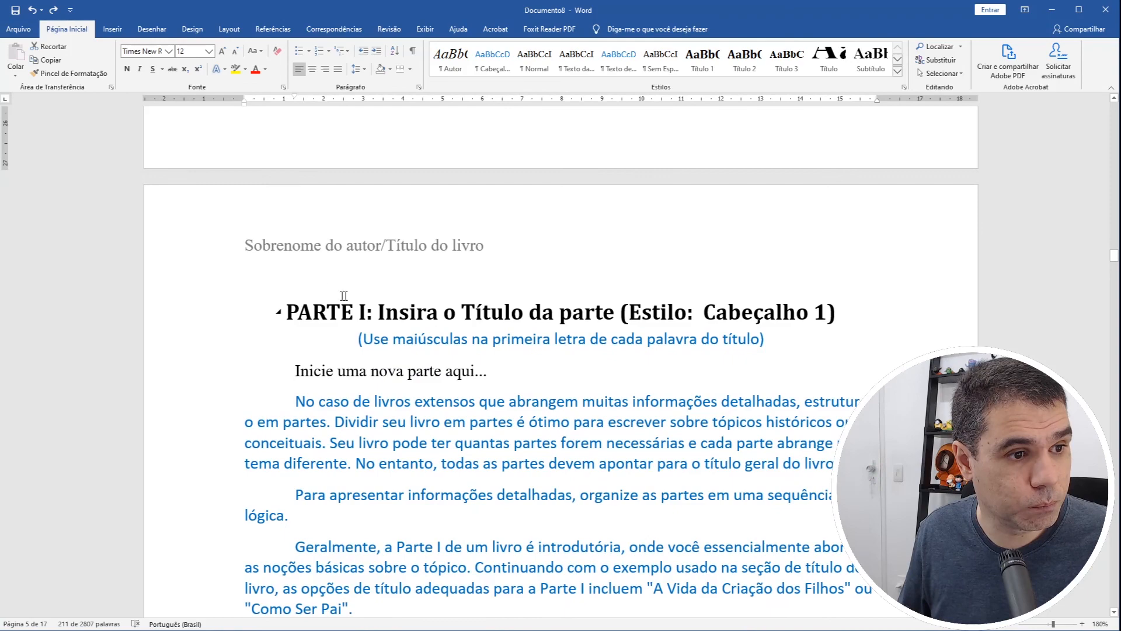
{"action": "scroll", "coordinate": [508, 336], "scroll_direction": "up", "scroll_amount": 12}
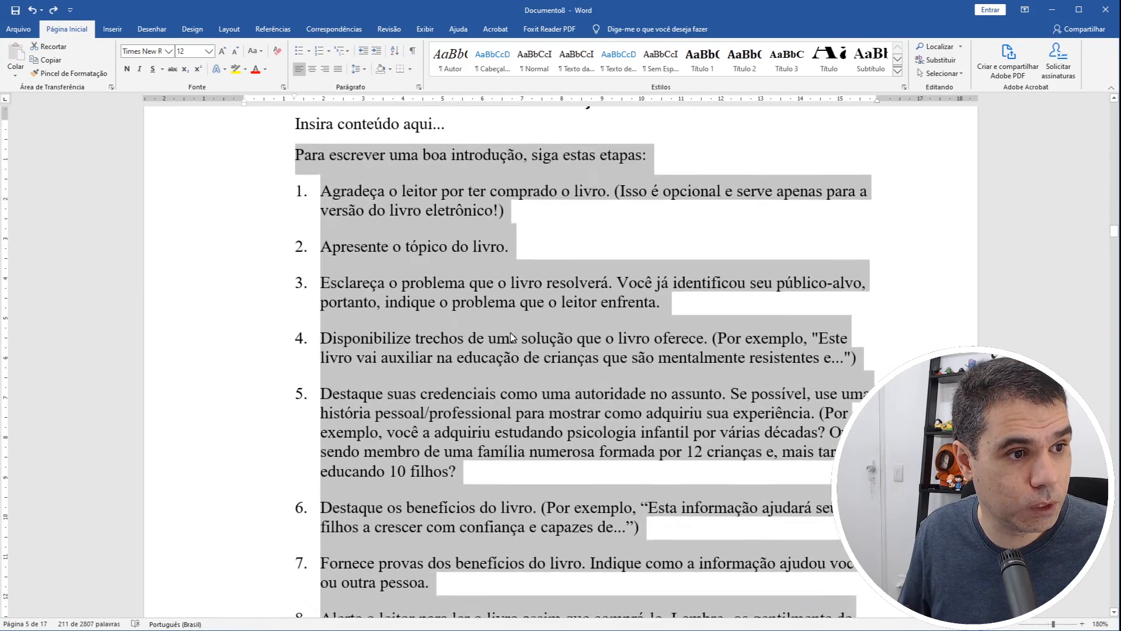
{"action": "scroll", "coordinate": [532, 423], "scroll_direction": "down", "scroll_amount": 12}
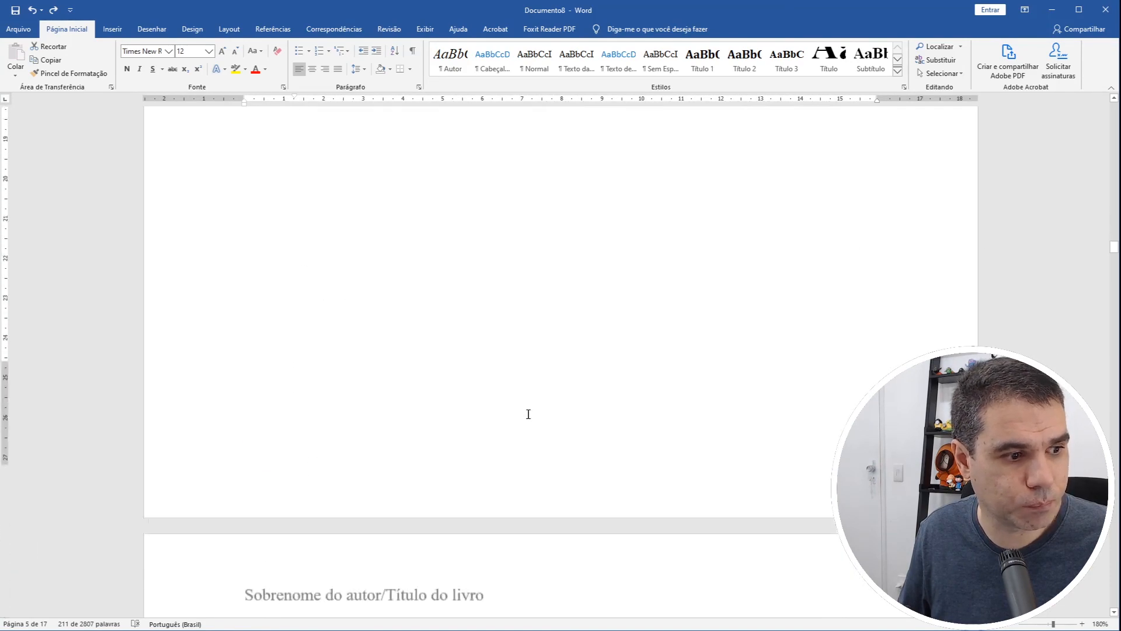
{"action": "left_click", "coordinate": [332, 344]}
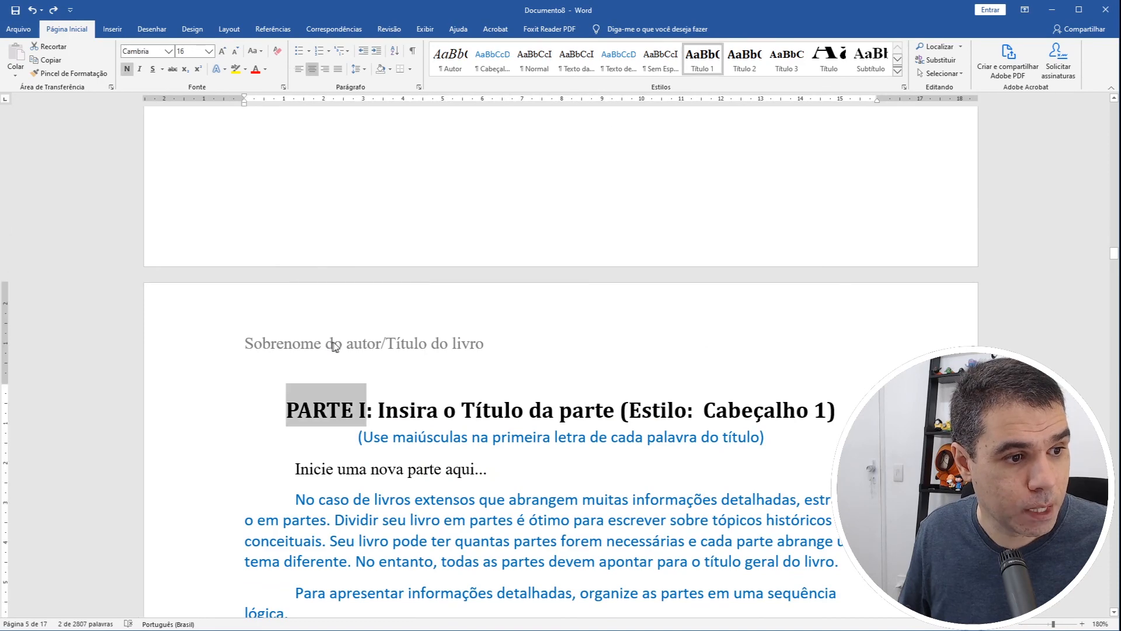
{"action": "double_click", "coordinate": [348, 346]}
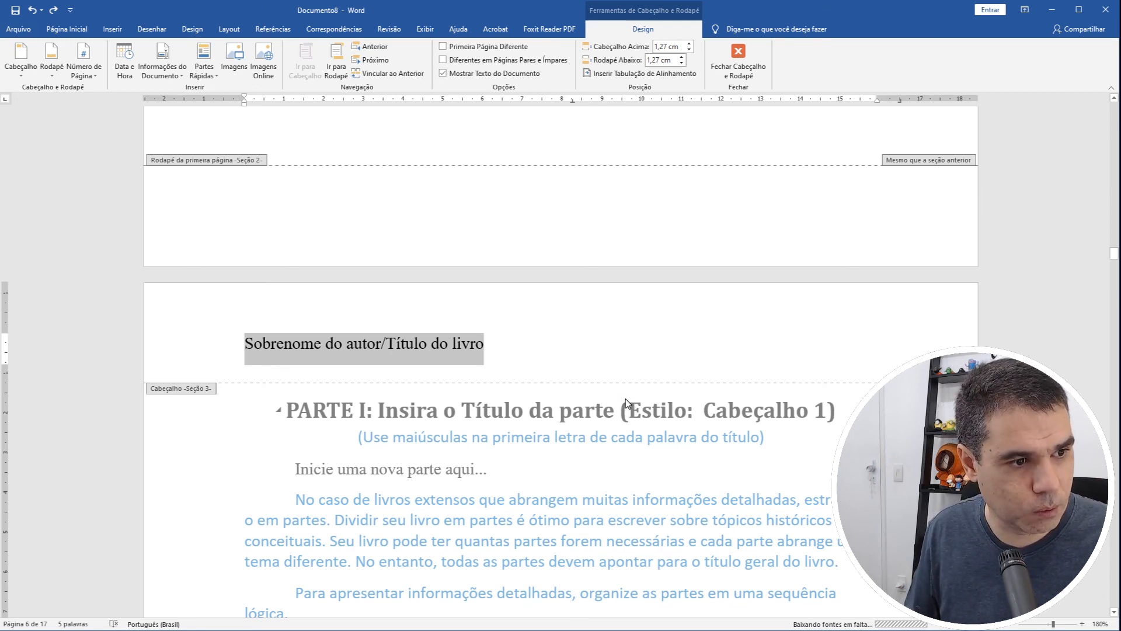
{"action": "type", "text": "Pace"}
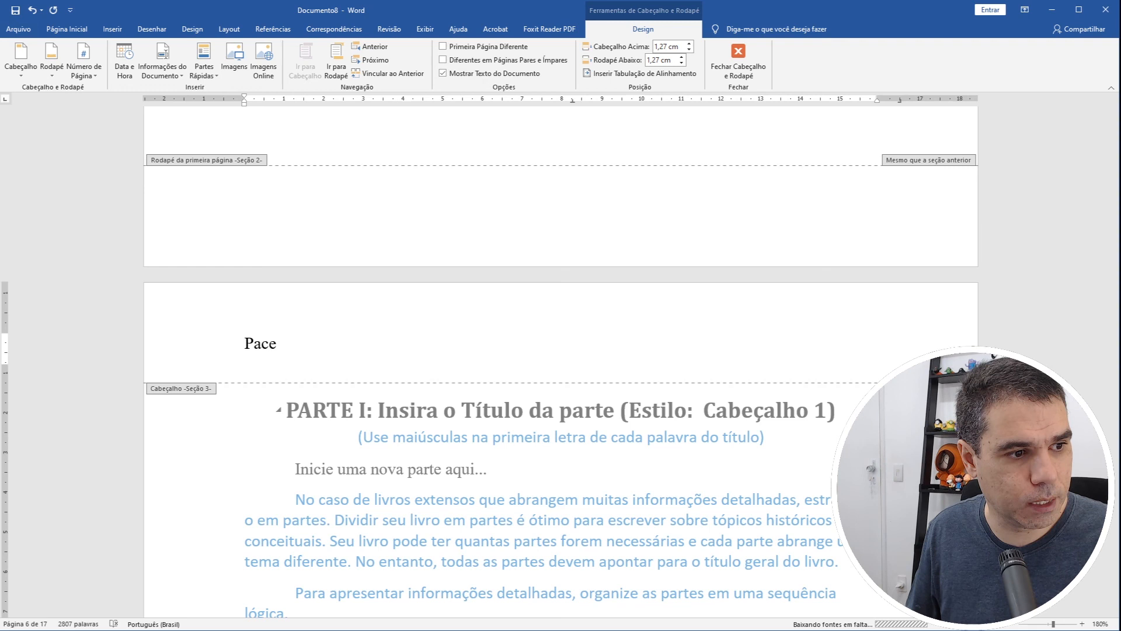
{"action": "type", "text": " / "}
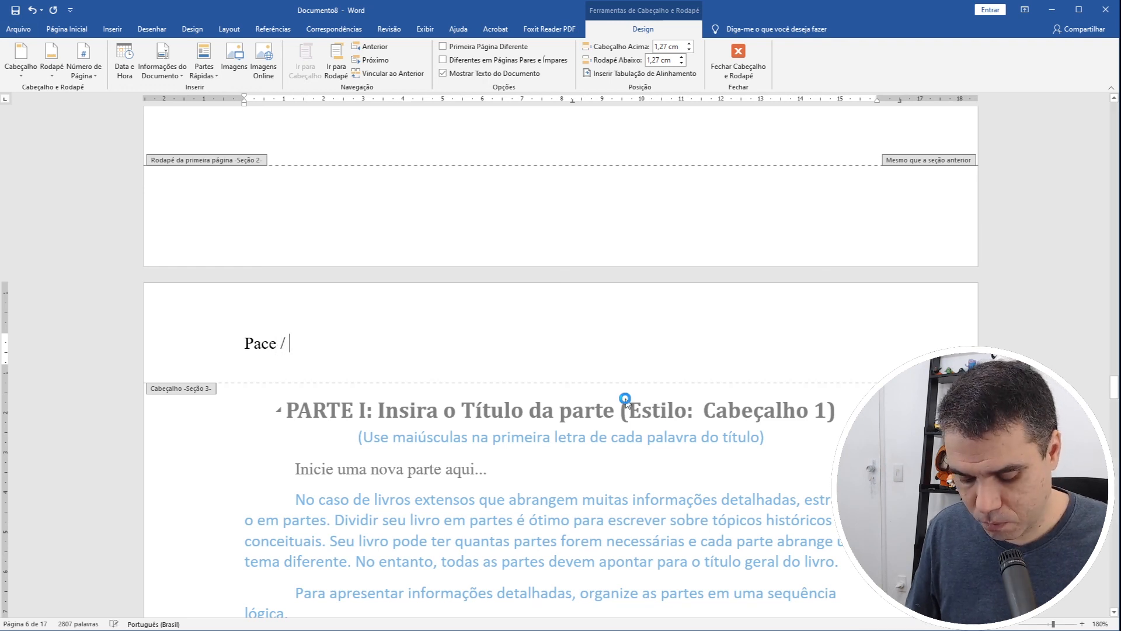
{"action": "type", "text": "Meu Primeiro Ebook"}
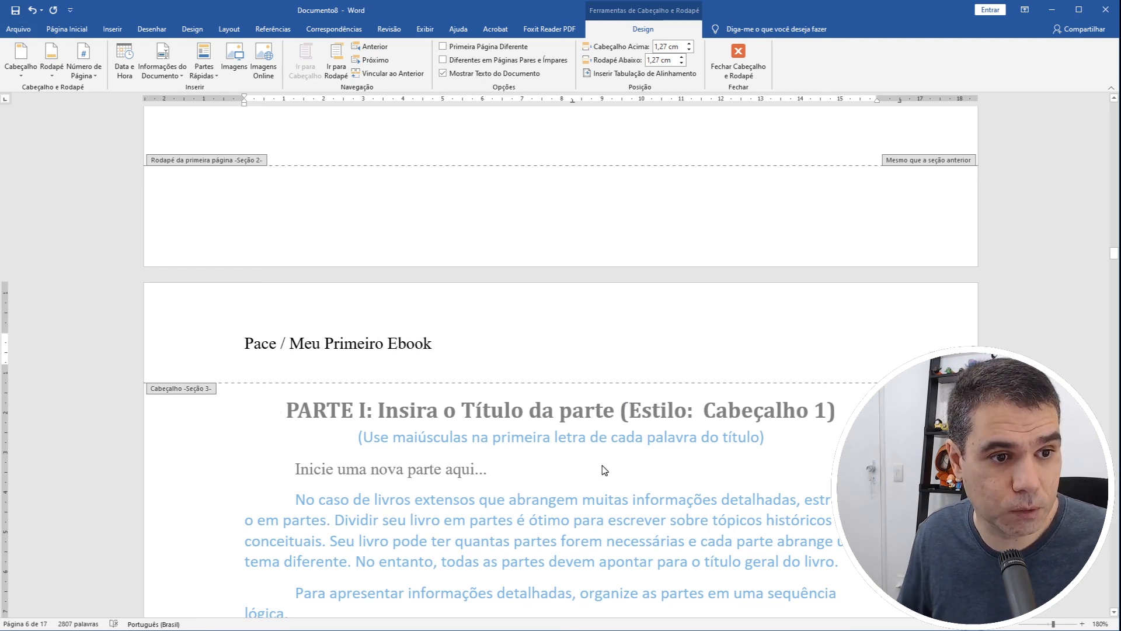
{"action": "double_click", "coordinate": [605, 471]}
Check the header across the chapter pages and review the writing guidance for PARTE I, Capítulo Um and the introduction.
{"action": "scroll", "coordinate": [378, 356], "scroll_direction": "down", "scroll_amount": 15}
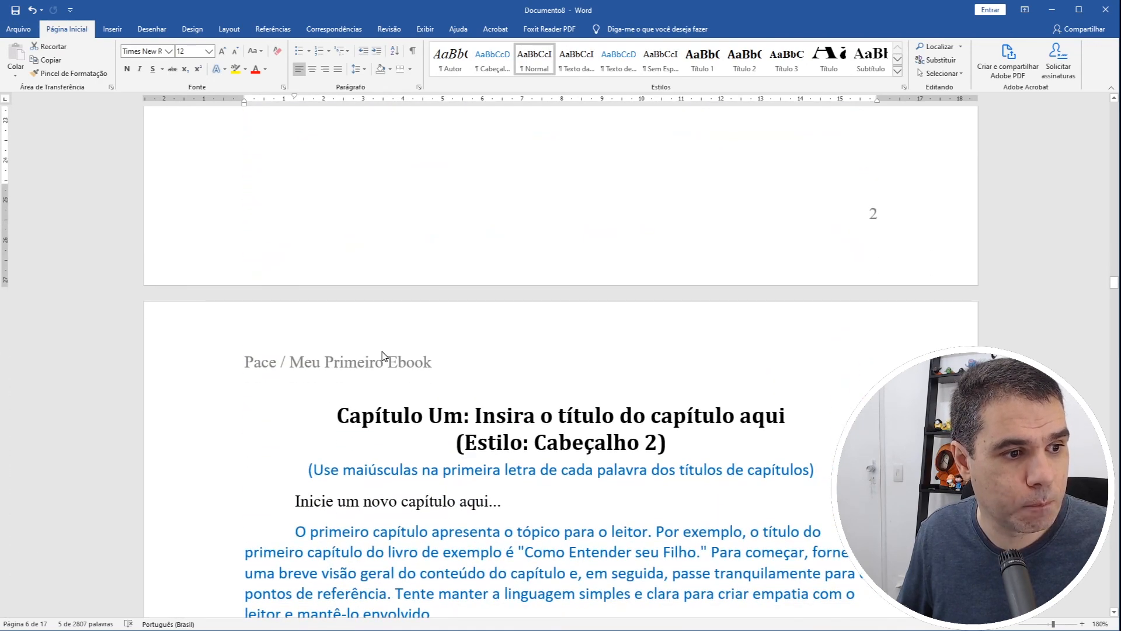
{"action": "scroll", "coordinate": [377, 356], "scroll_direction": "down", "scroll_amount": 15}
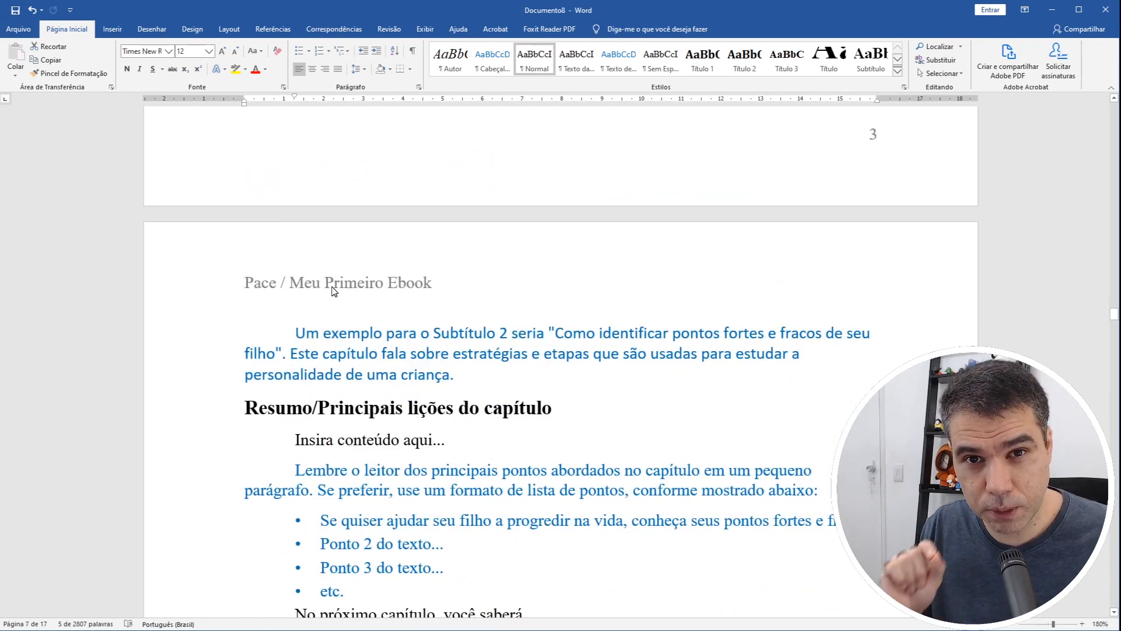
{"action": "scroll", "coordinate": [364, 273], "scroll_direction": "up", "scroll_amount": 5}
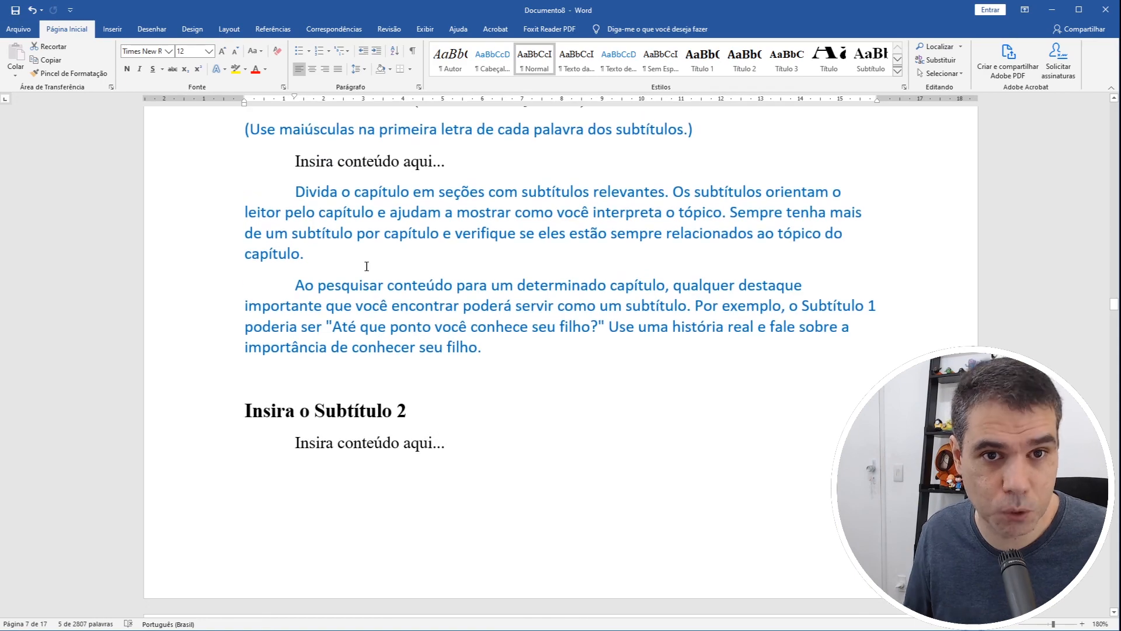
{"action": "scroll", "coordinate": [376, 261], "scroll_direction": "up", "scroll_amount": 15}
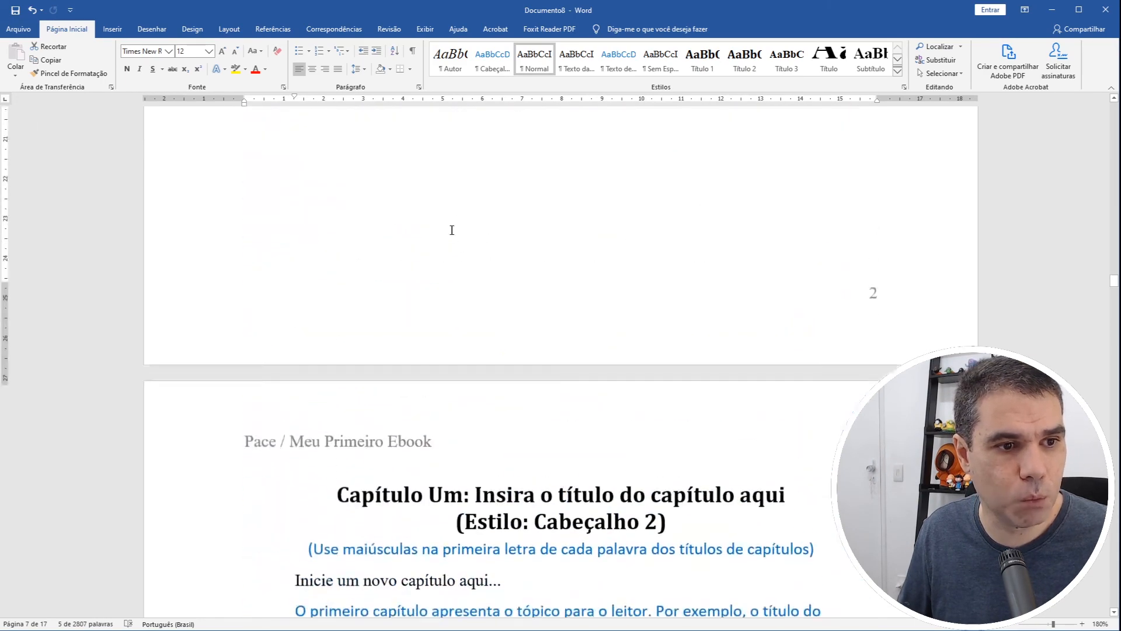
{"action": "scroll", "coordinate": [456, 228], "scroll_direction": "up", "scroll_amount": 15}
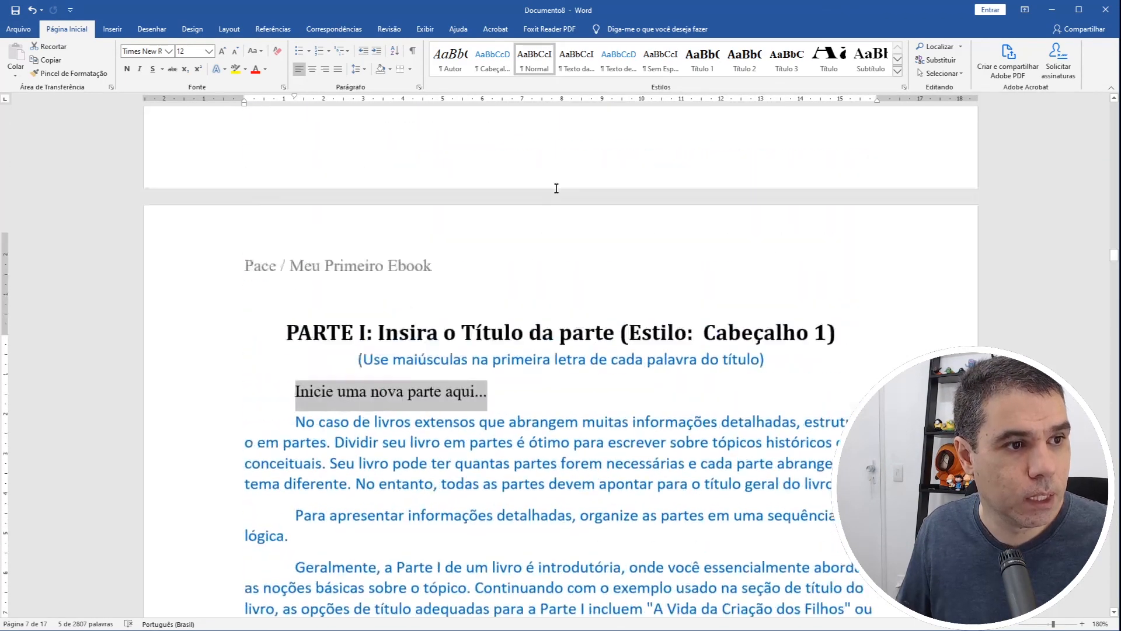
{"action": "scroll", "coordinate": [560, 187], "scroll_direction": "down", "scroll_amount": 3}
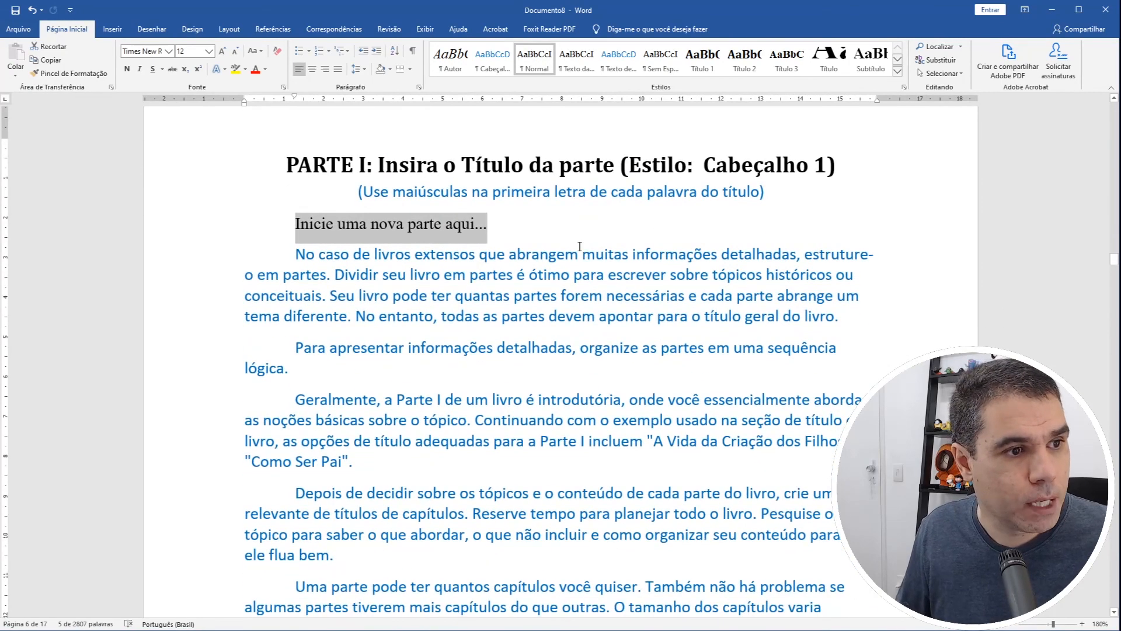
{"action": "scroll", "coordinate": [588, 252], "scroll_direction": "up", "scroll_amount": 2}
{"action": "scroll", "coordinate": [589, 252], "scroll_direction": "up", "scroll_amount": 12}
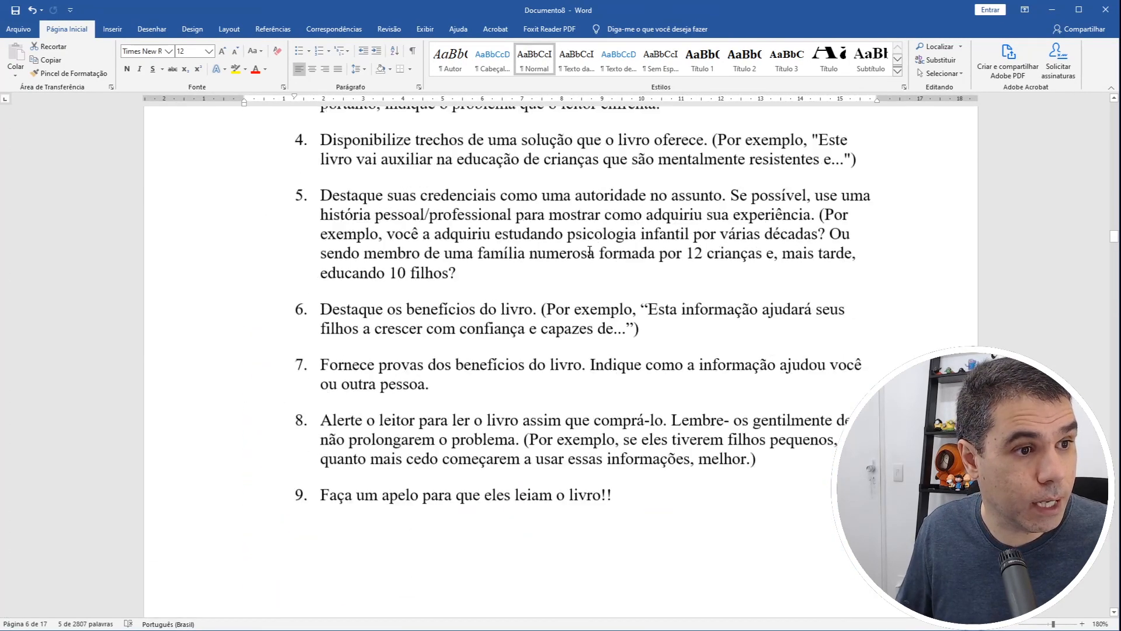
{"action": "scroll", "coordinate": [590, 251], "scroll_direction": "down", "scroll_amount": 12}
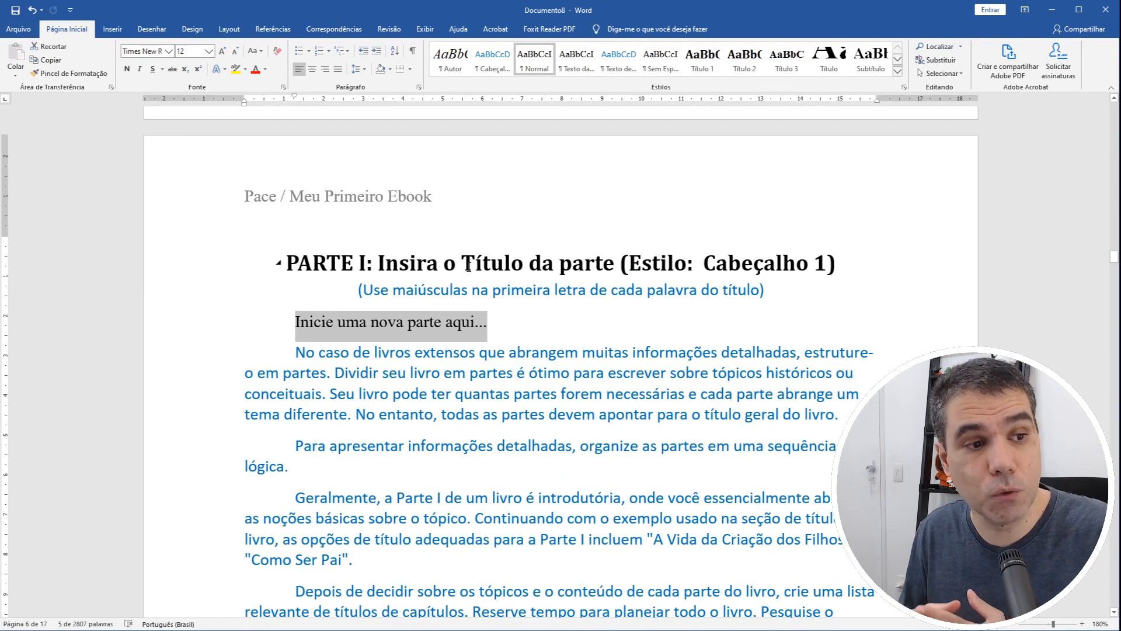
Examine the Epílogo/Conclusão page and the citation format examples on the Bibliografia page.
{"action": "left_click_drag", "start_coordinate": [1114, 257], "coordinate": [1115, 493]}
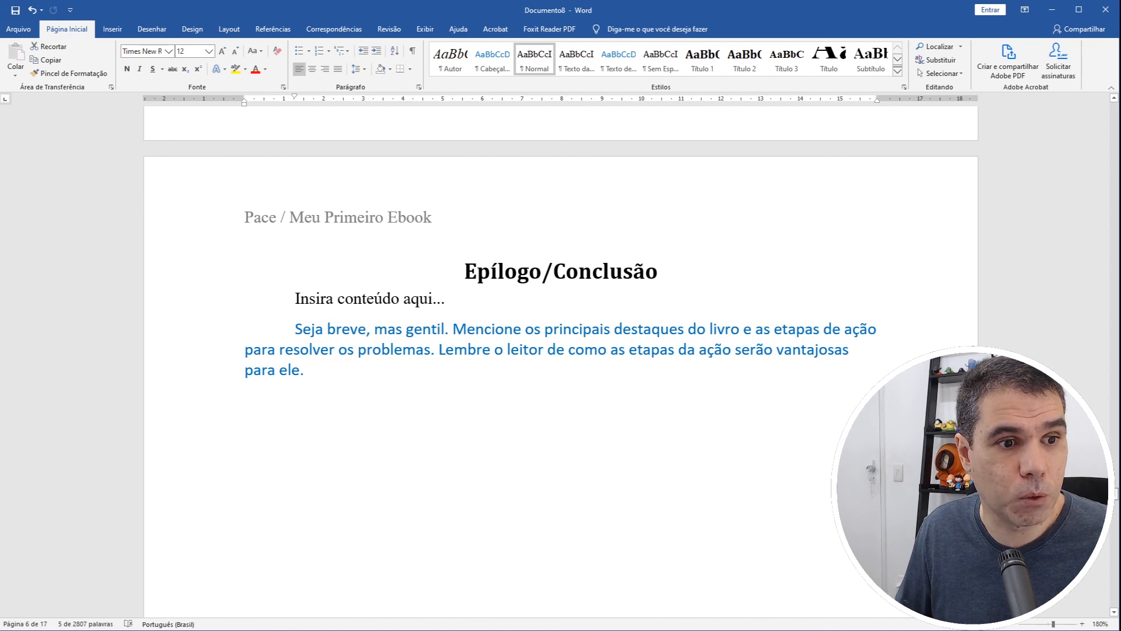
{"action": "scroll", "coordinate": [561, 362], "scroll_direction": "down", "scroll_amount": 15}
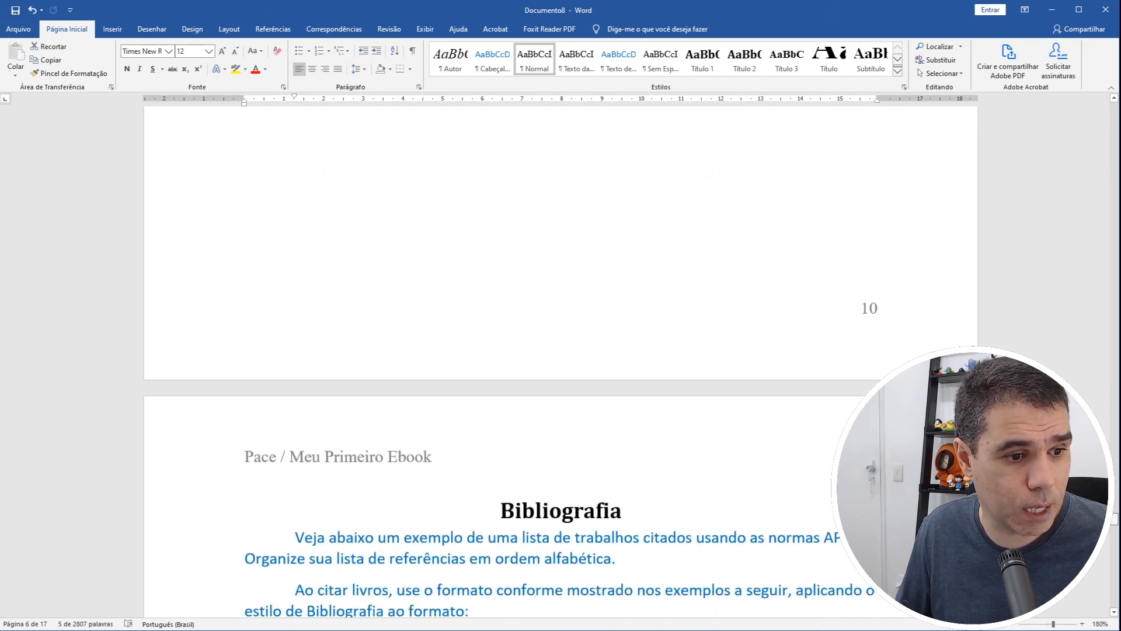
{"action": "scroll", "coordinate": [560, 362], "scroll_direction": "down", "scroll_amount": 3}
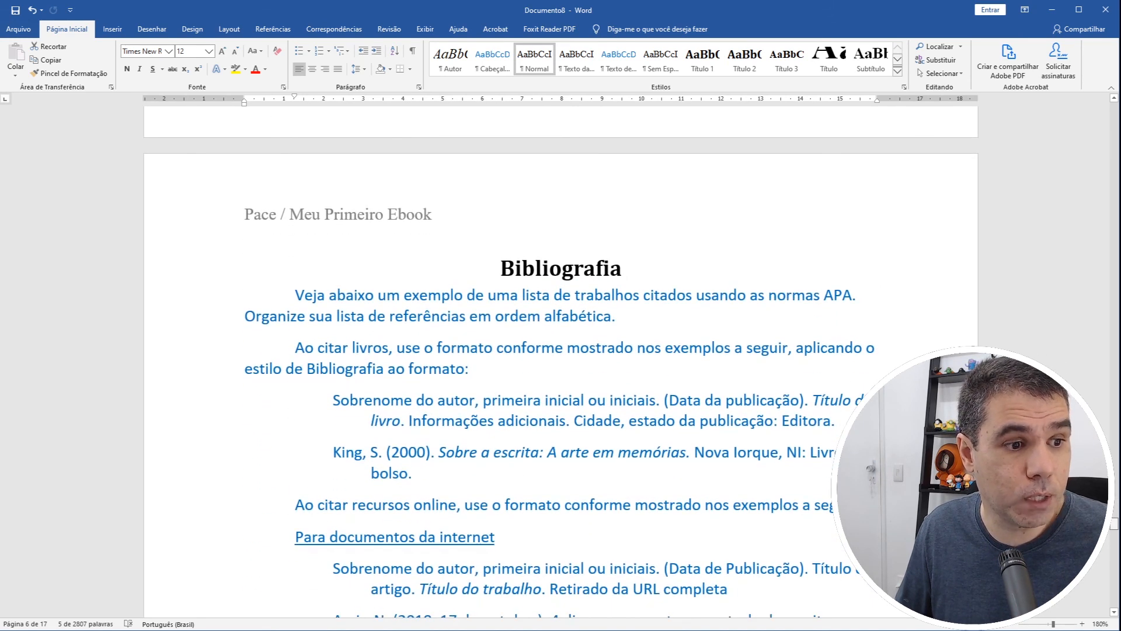
{"action": "scroll", "coordinate": [561, 362], "scroll_direction": "down", "scroll_amount": 5}
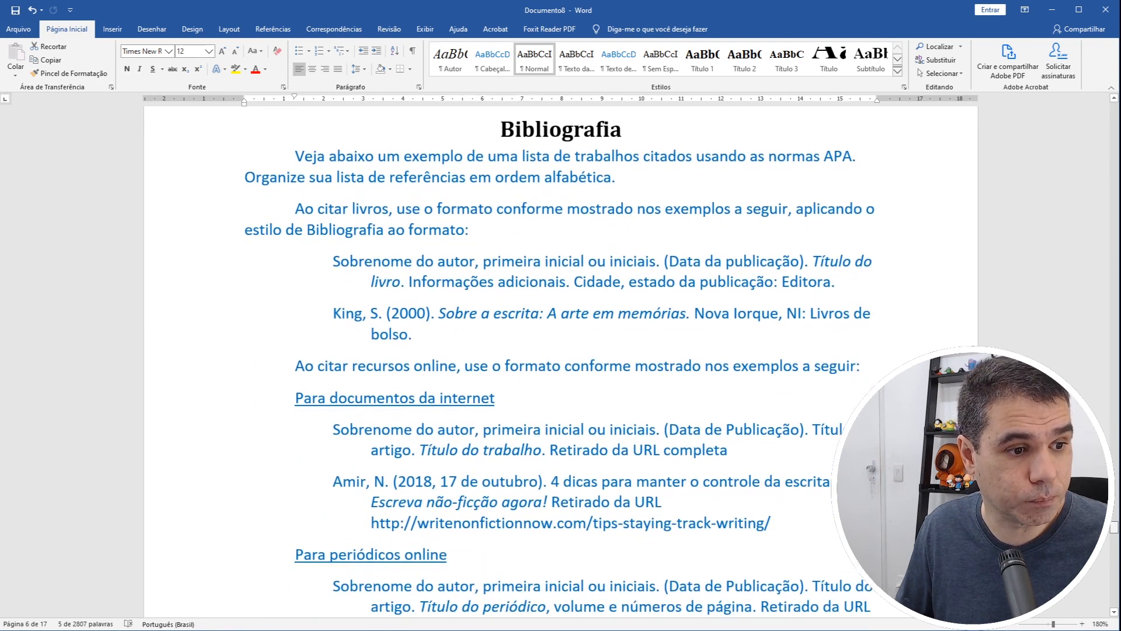
{"action": "scroll", "coordinate": [560, 359], "scroll_direction": "up", "scroll_amount": 1}
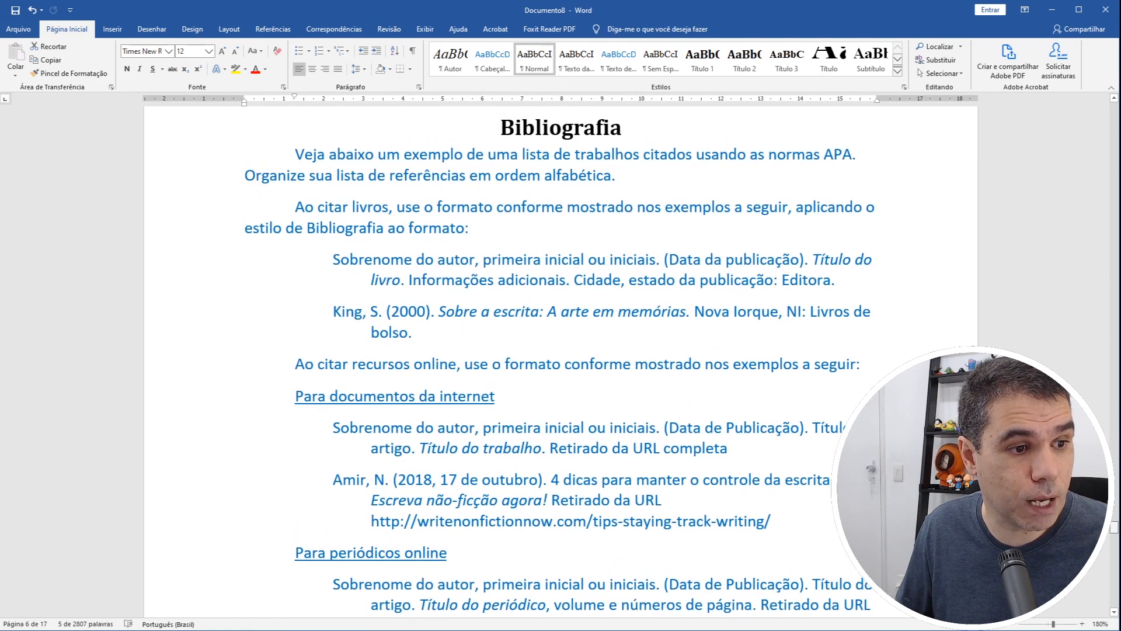
{"action": "scroll", "coordinate": [569, 367], "scroll_direction": "down", "scroll_amount": 1}
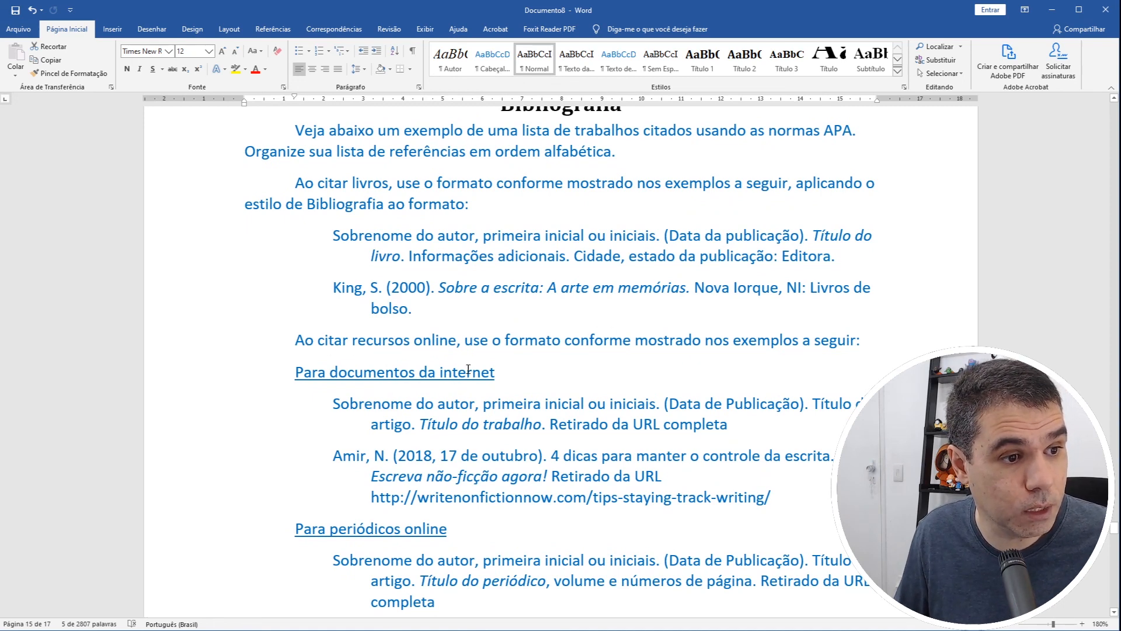
{"action": "scroll", "coordinate": [477, 361], "scroll_direction": "up", "scroll_amount": 2}
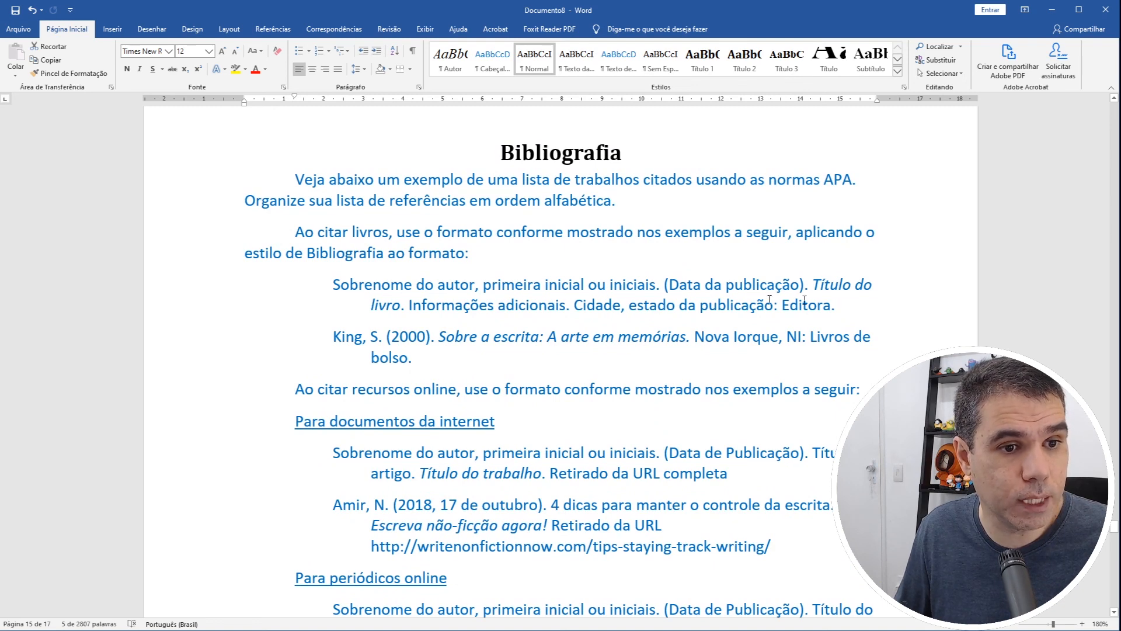
{"action": "scroll", "coordinate": [821, 298], "scroll_direction": "down", "scroll_amount": 10}
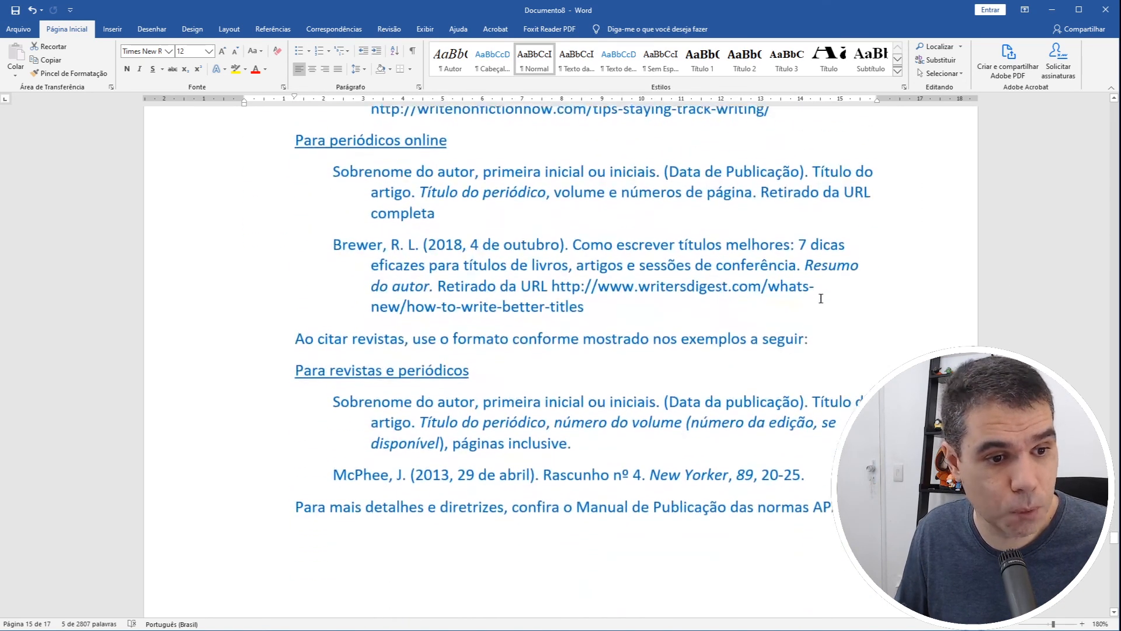
{"action": "scroll", "coordinate": [828, 294], "scroll_direction": "down", "scroll_amount": 7}
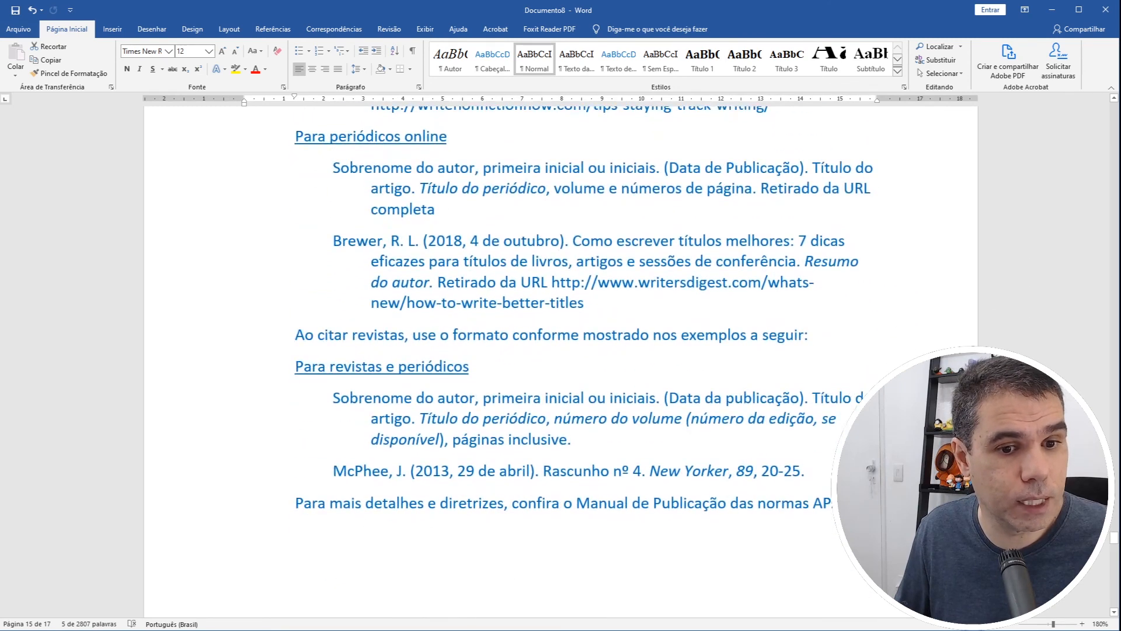
Replace the "Inicie uma nova parte aqui..." placeholder on the PARTE I page with blank lines.
{"action": "left_click_drag", "start_coordinate": [1115, 547], "coordinate": [1080, 266]}
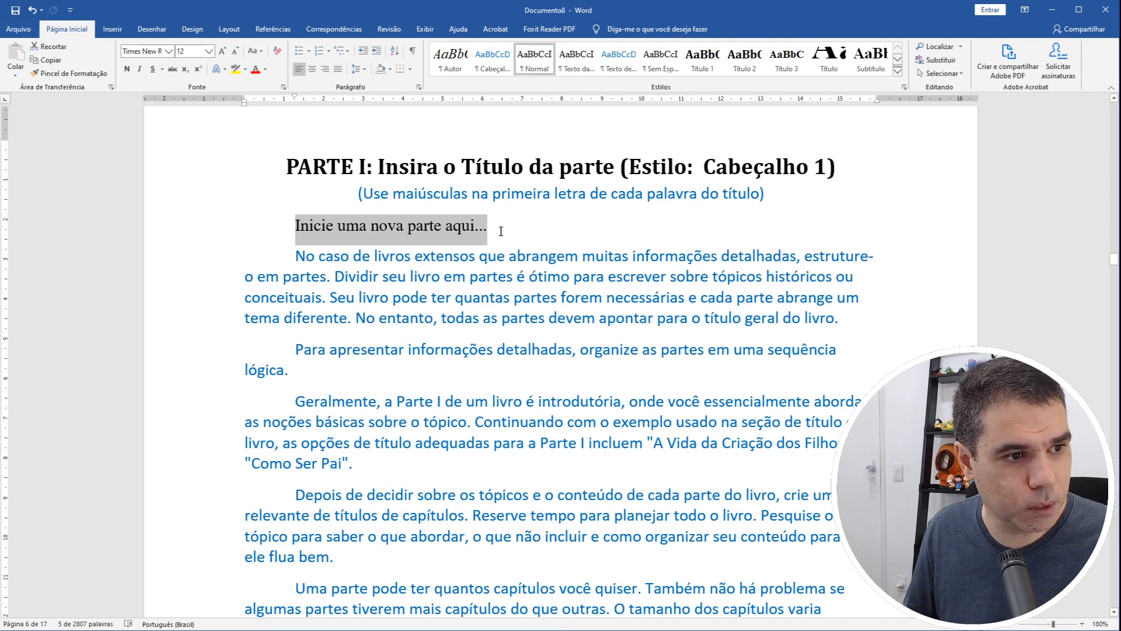
{"action": "key", "text": "Return"}
{"action": "key", "text": "Return"}
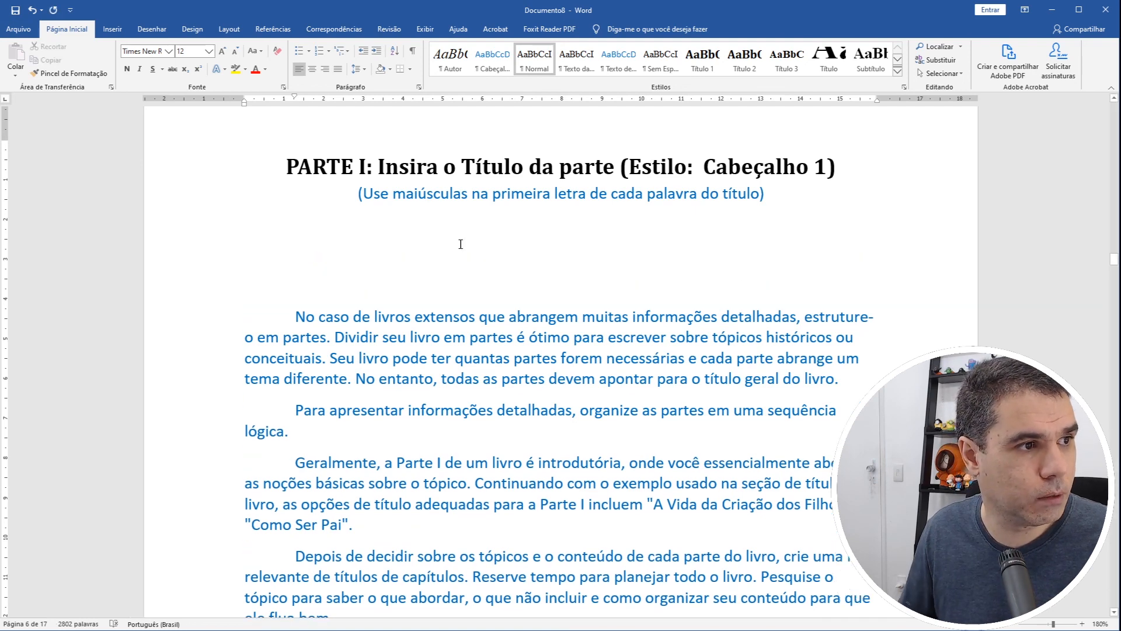
Insert the picture of the phone tripod kit from the nested E-Book image folder above the PARTE I guidance text.
{"action": "left_click", "coordinate": [112, 29]}
{"action": "left_click", "coordinate": [164, 73]}
{"action": "left_click", "coordinate": [188, 103]}
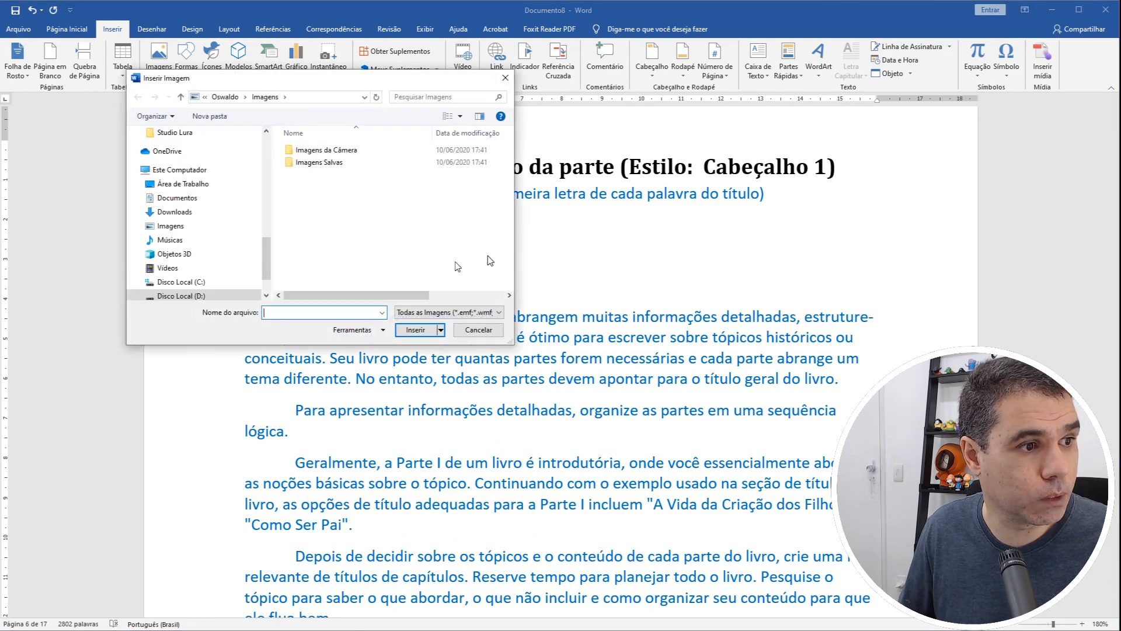
{"action": "left_click_drag", "start_coordinate": [265, 260], "coordinate": [263, 165]}
{"action": "left_click", "coordinate": [251, 216]}
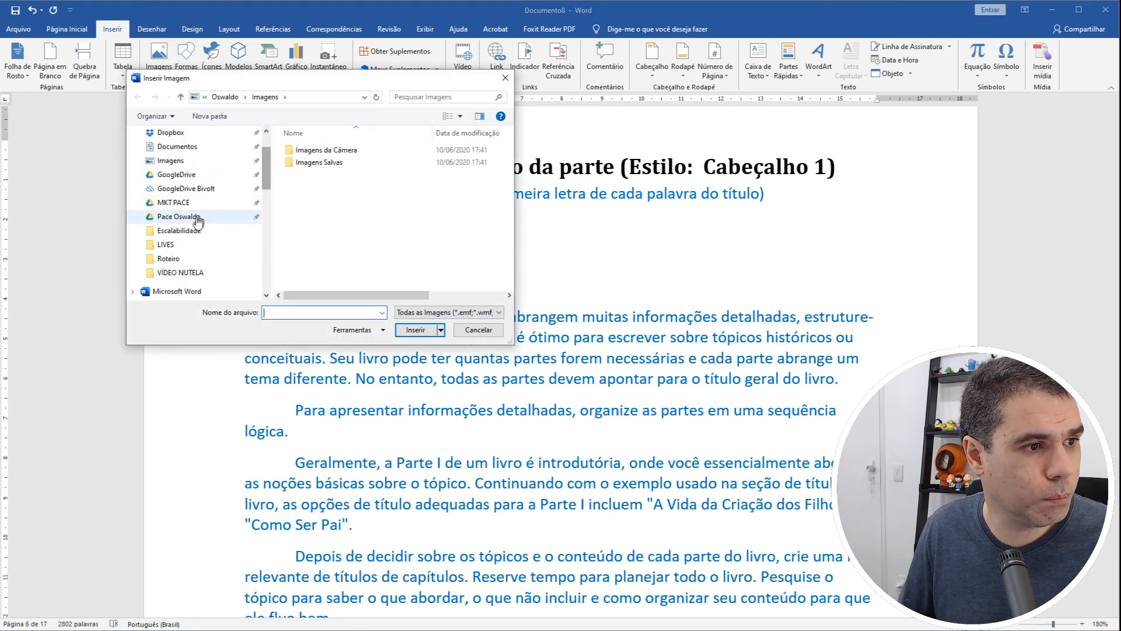
{"action": "double_click", "coordinate": [390, 232]}
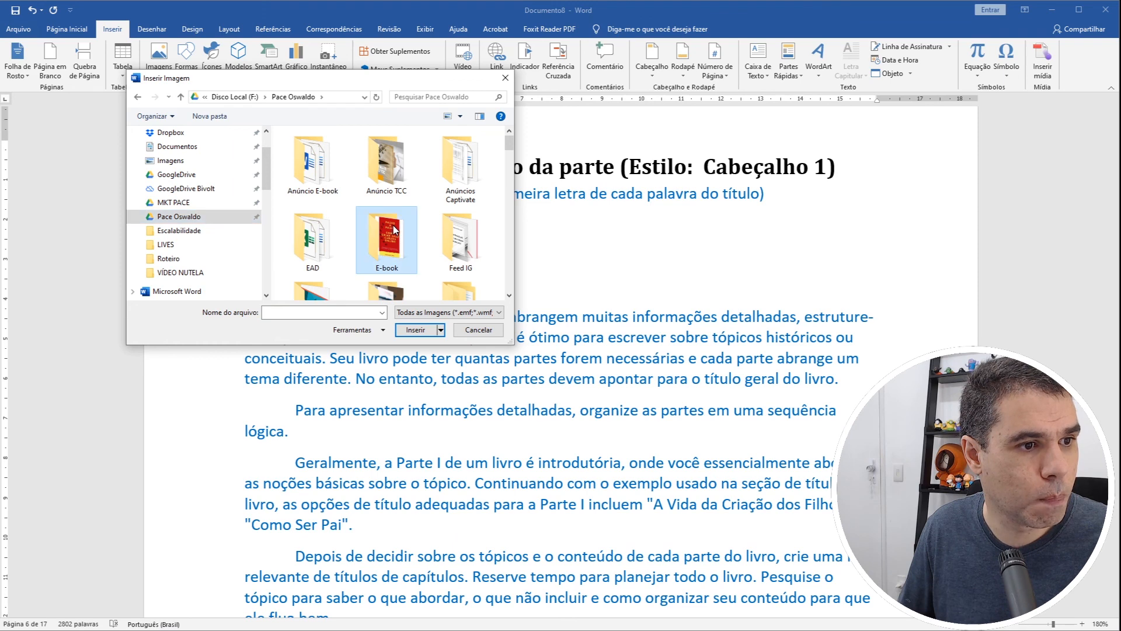
{"action": "double_click", "coordinate": [296, 151]}
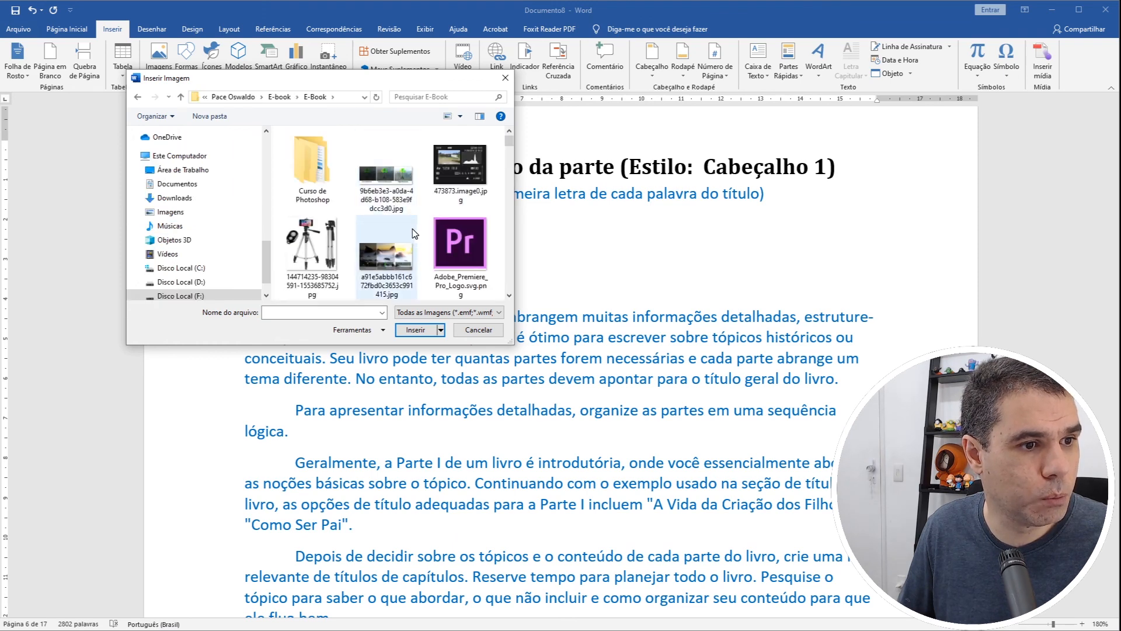
{"action": "left_click", "coordinate": [328, 257]}
{"action": "left_click", "coordinate": [415, 330]}
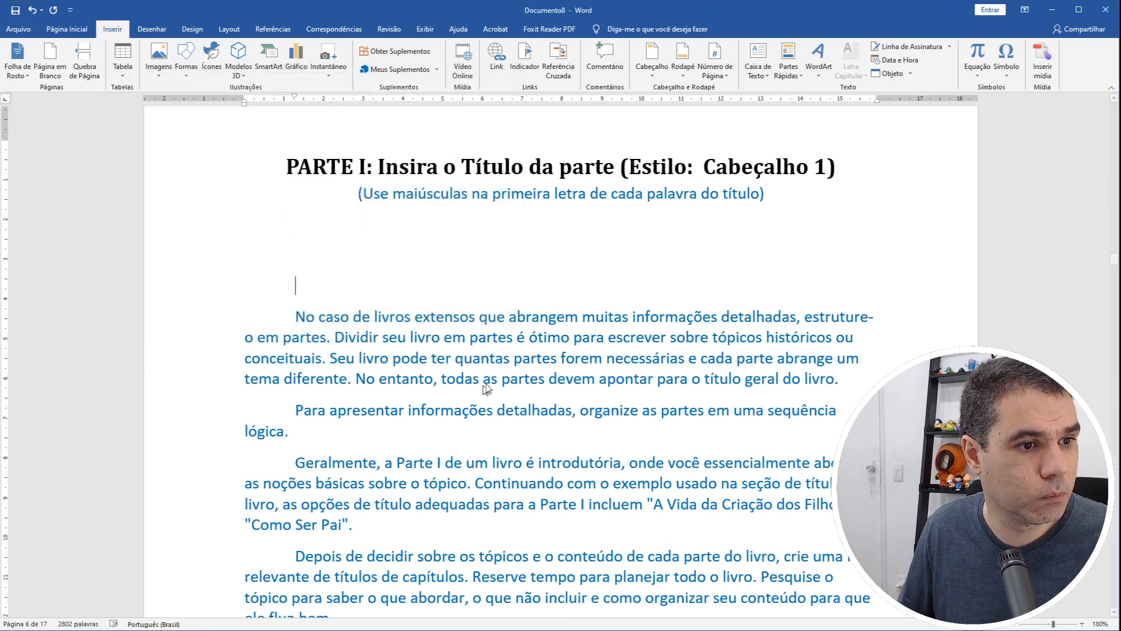
{"action": "left_click", "coordinate": [491, 349]}
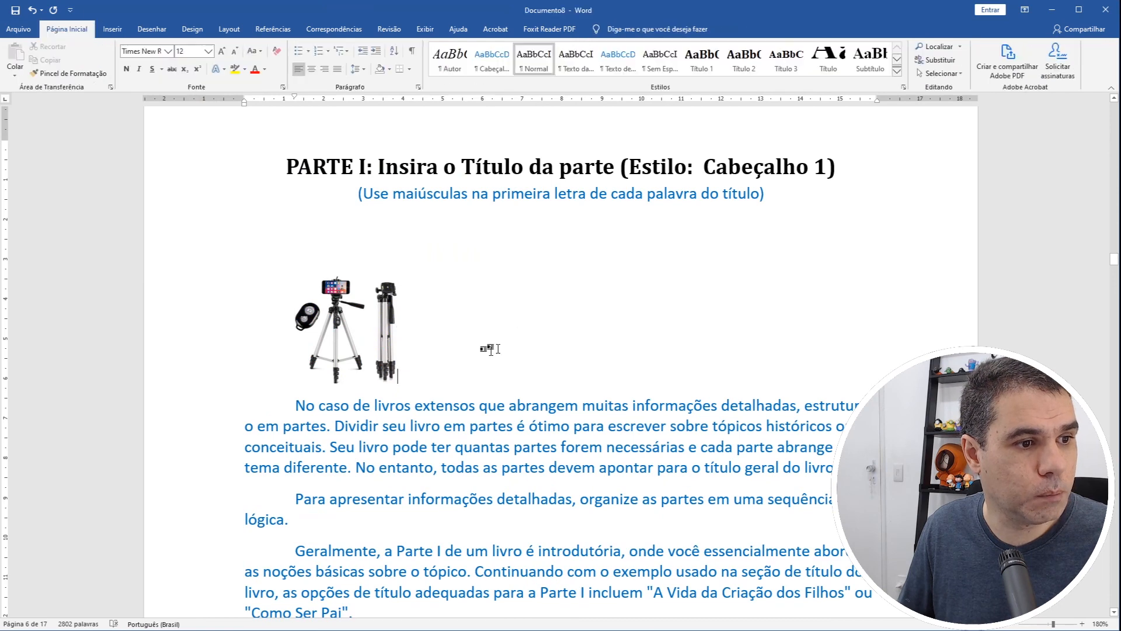
Enlarge the tripod picture proportionally to about 3.42 cm high and 3.25 cm wide.
{"action": "left_click", "coordinate": [374, 339]}
{"action": "left_click_drag", "start_coordinate": [399, 384], "coordinate": [418, 412]}
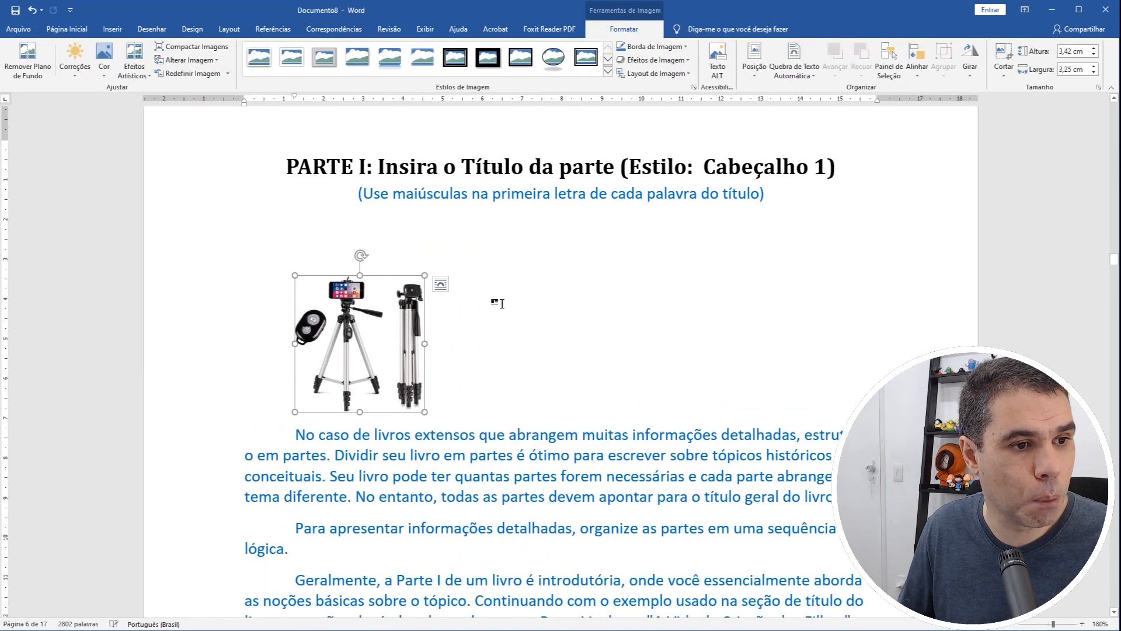
{"action": "left_click", "coordinate": [526, 283]}
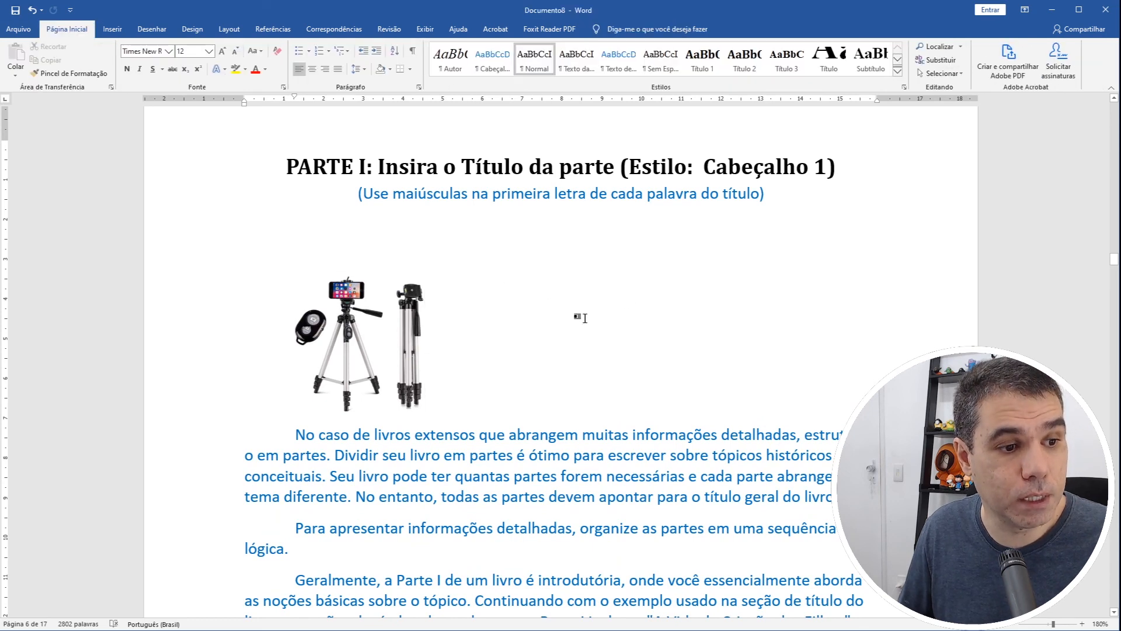
Try adding the text "dffgfd" beside the tripod picture, remove it and select the picture.
{"action": "type", "text": "dffgfd"}
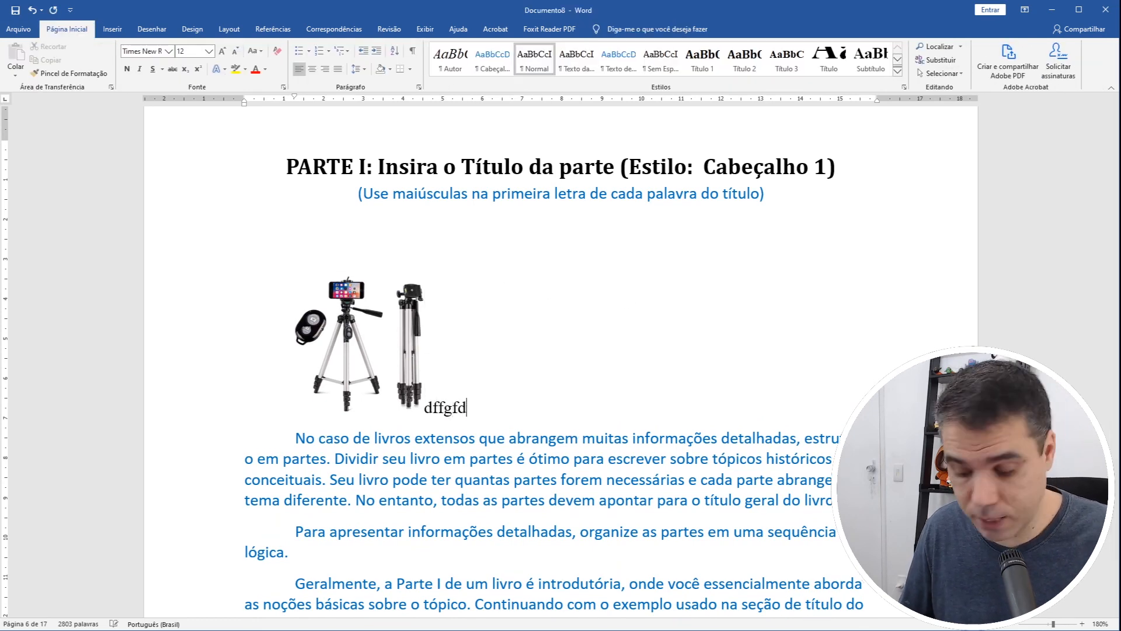
{"action": "key", "text": "BackSpace"}
{"action": "key", "text": "BackSpace"}
{"action": "key", "text": "BackSpace"}
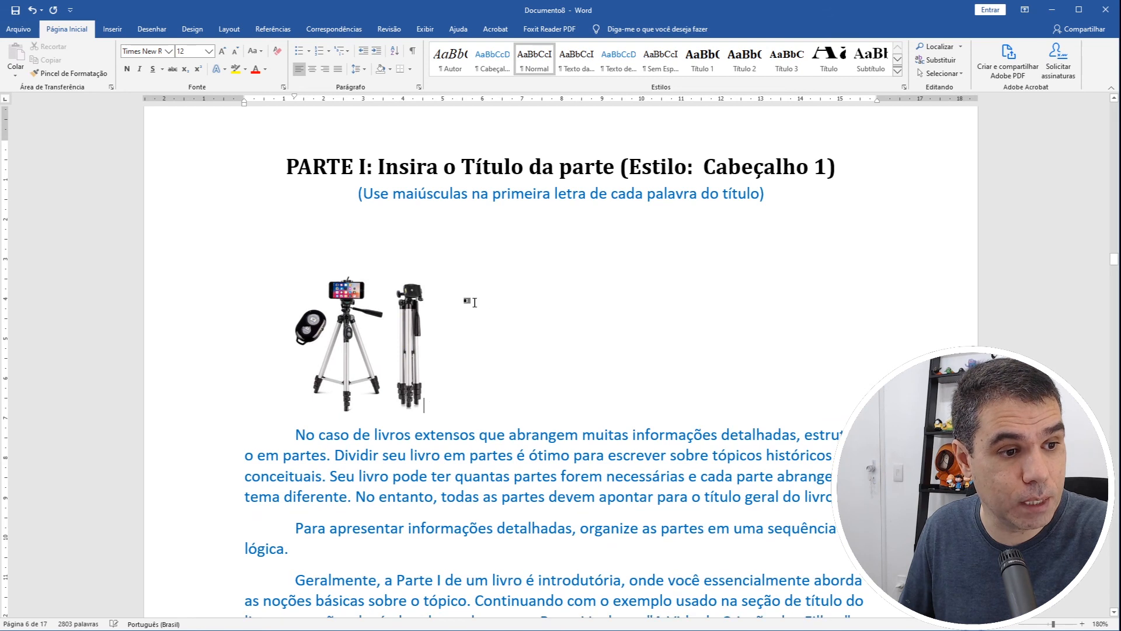
{"action": "left_click", "coordinate": [383, 314]}
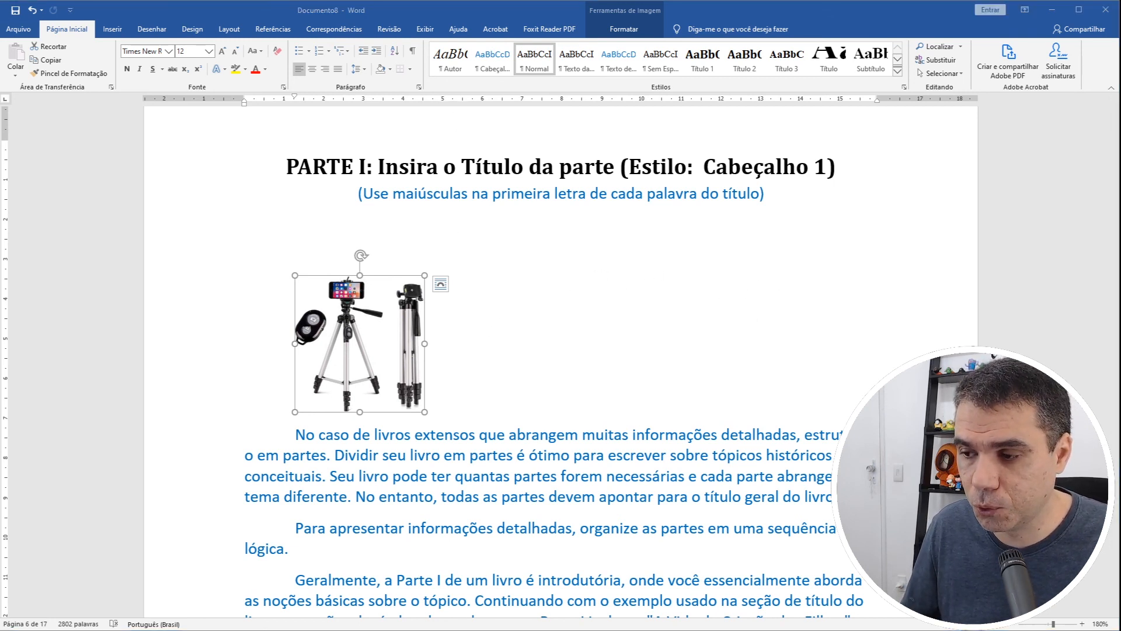
Switch to "Passo a passo - Como criar seu curso online.docx", examine the Capítulo 1 layout with its tree picture beside the text, and minimize the document.
{"action": "key", "text": "alt+Tab"}
{"action": "scroll", "coordinate": [666, 225], "scroll_direction": "down", "scroll_amount": 10}
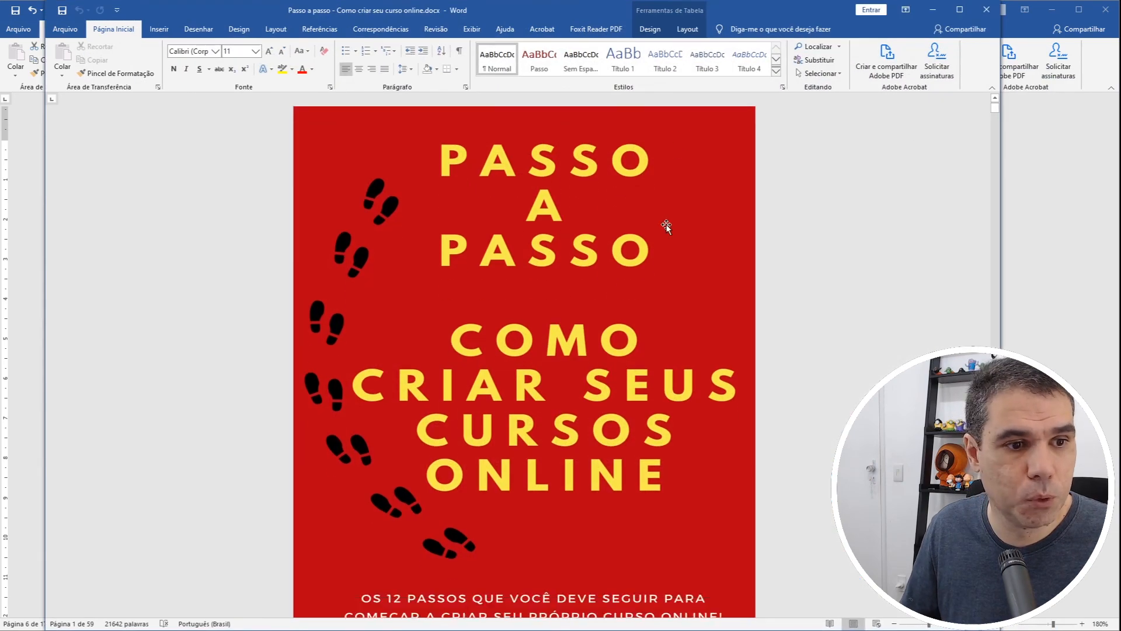
{"action": "scroll", "coordinate": [701, 241], "scroll_direction": "down", "scroll_amount": 20}
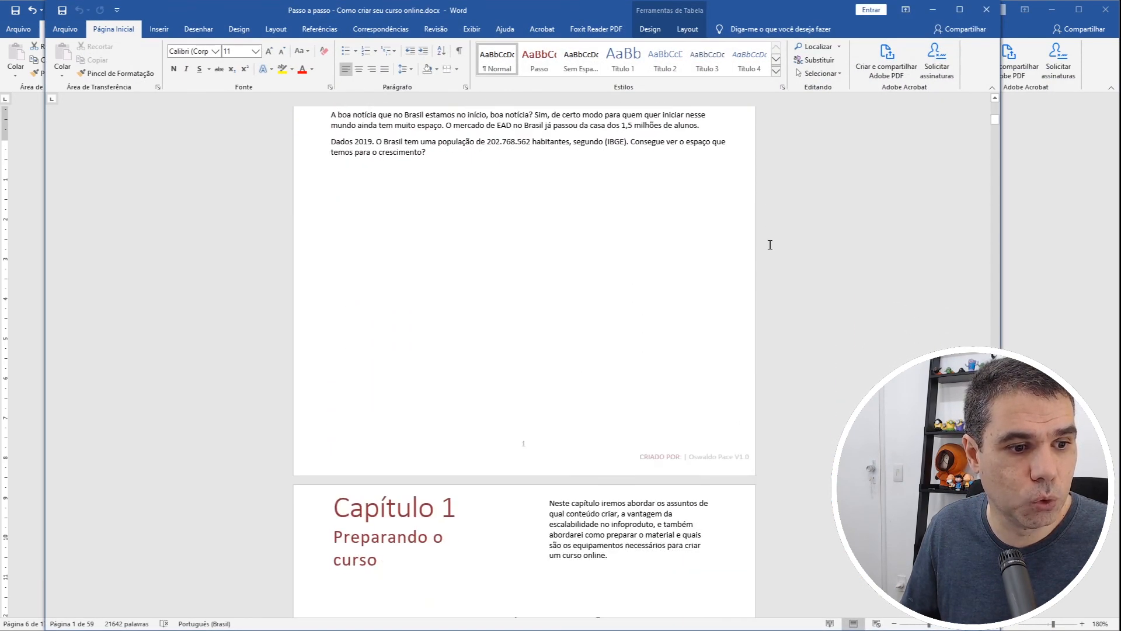
{"action": "scroll", "coordinate": [772, 244], "scroll_direction": "down", "scroll_amount": 1}
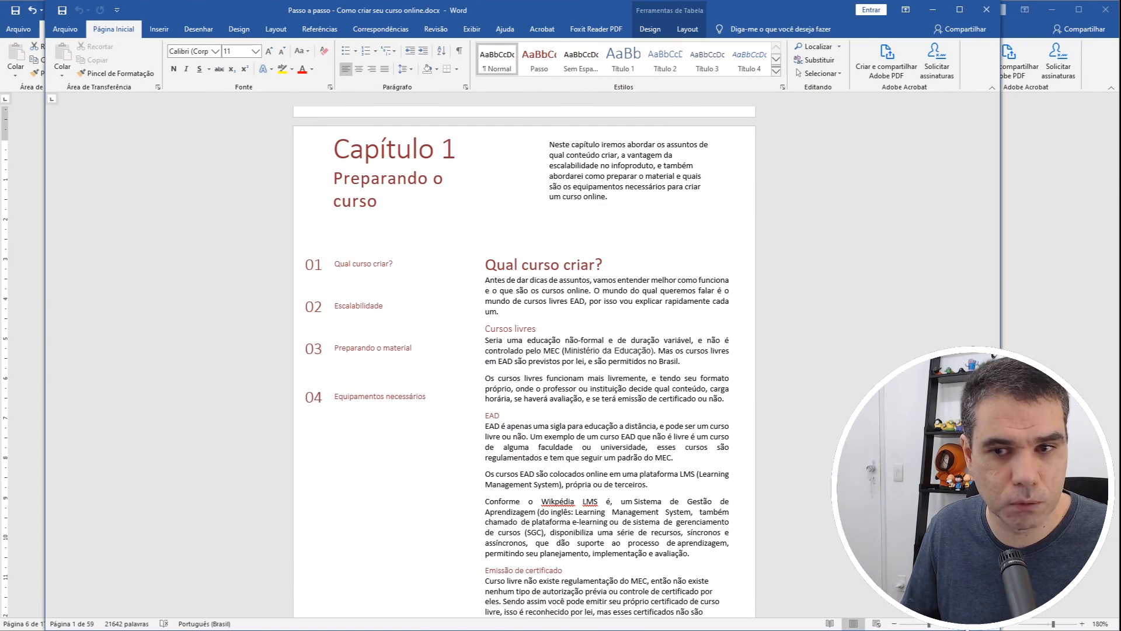
{"action": "left_click", "coordinate": [963, 624]}
{"action": "left_click", "coordinate": [962, 624]}
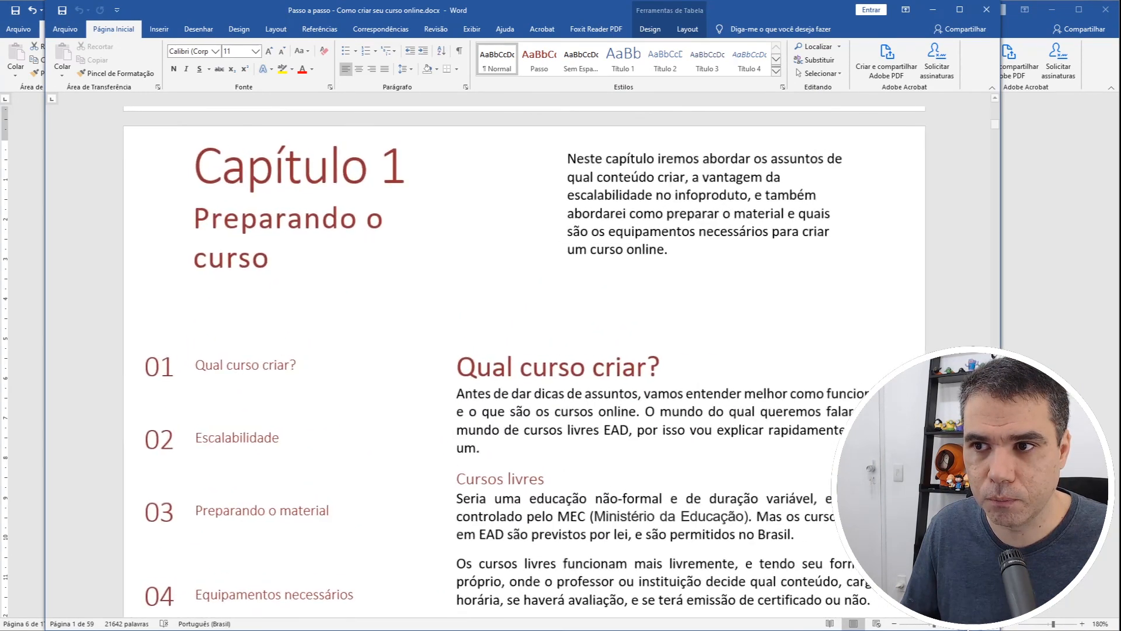
{"action": "scroll", "coordinate": [280, 316], "scroll_direction": "down", "scroll_amount": 15}
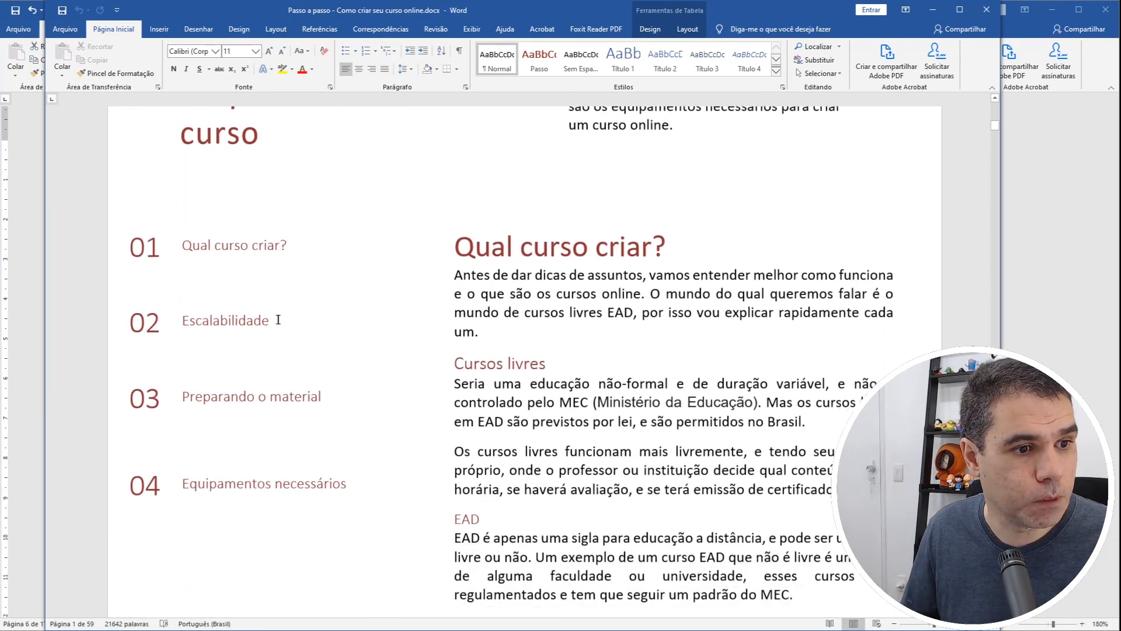
{"action": "scroll", "coordinate": [332, 310], "scroll_direction": "down", "scroll_amount": 3}
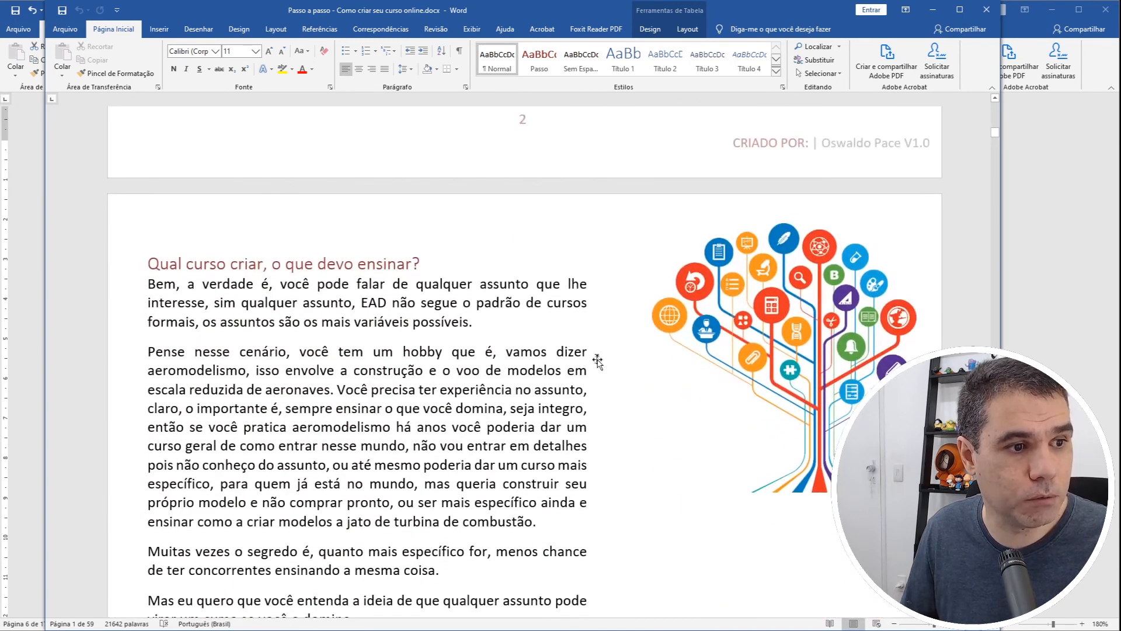
{"action": "left_click", "coordinate": [799, 307]}
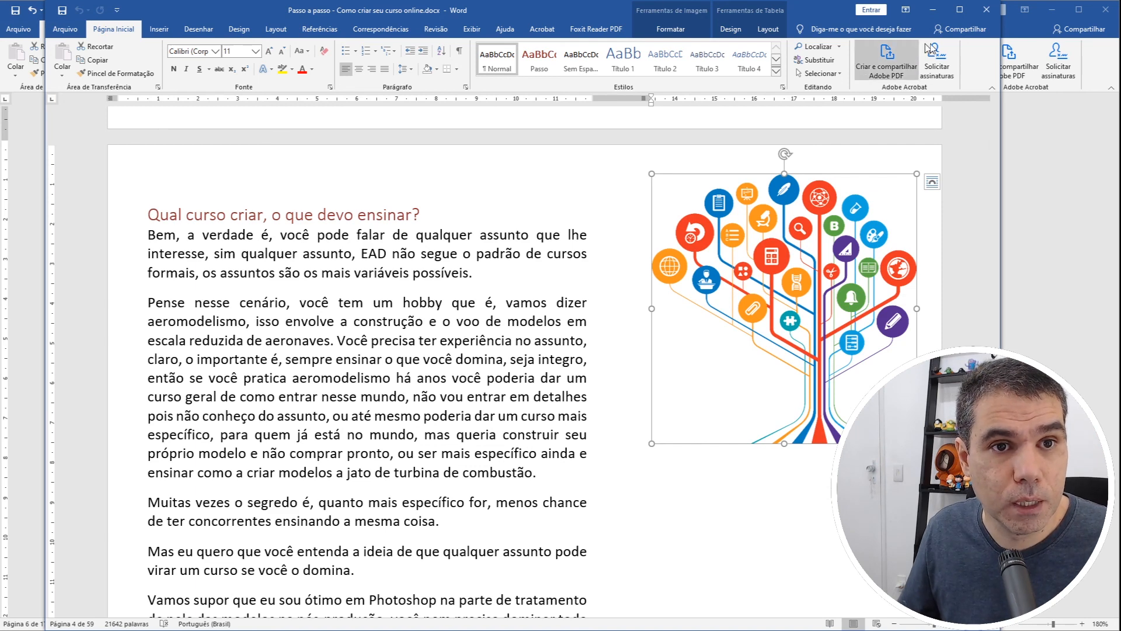
{"action": "left_click", "coordinate": [934, 13]}
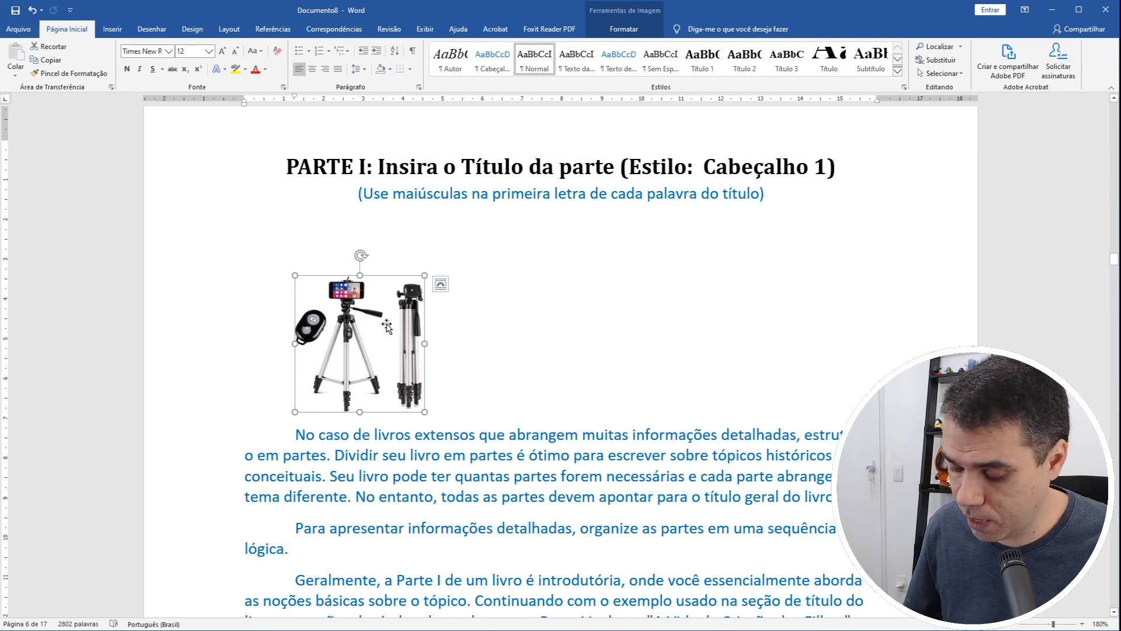
Delete the tripod picture and replace the blue guidance text of PARTE I with "Sdf sdfgsd sdfsd sdfgsdf".
{"action": "key", "text": "Delete"}
{"action": "key", "text": "Delete"}
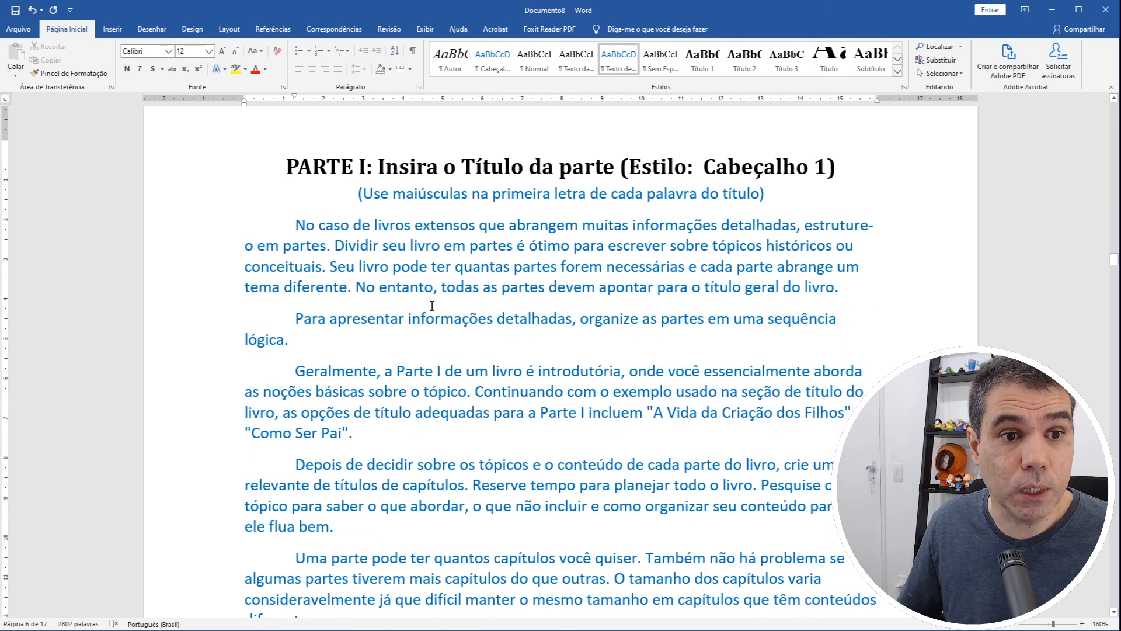
{"action": "key", "text": "ctrl+shift+End"}
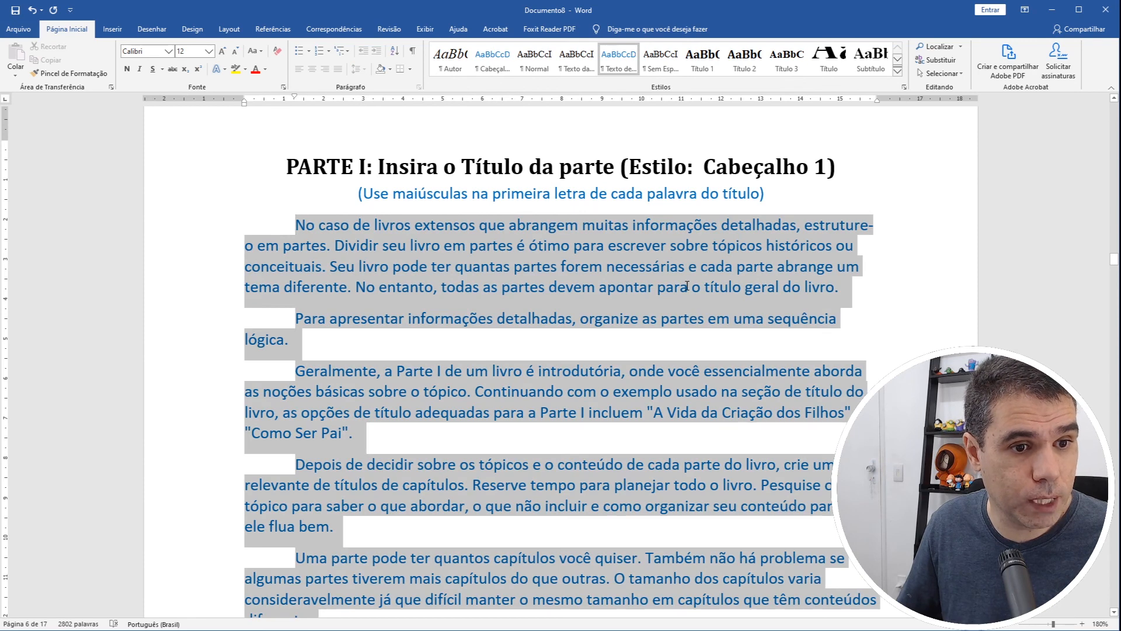
{"action": "type", "text": "sdf s"}
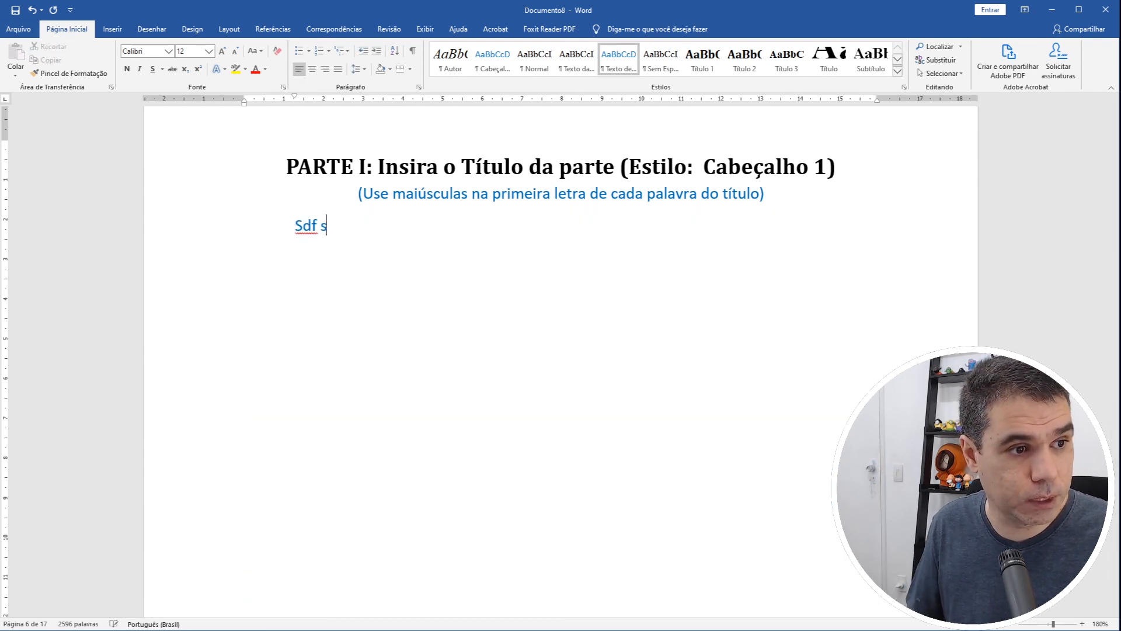
{"action": "type", "text": "dfgsd sdfsd sdfgsdf"}
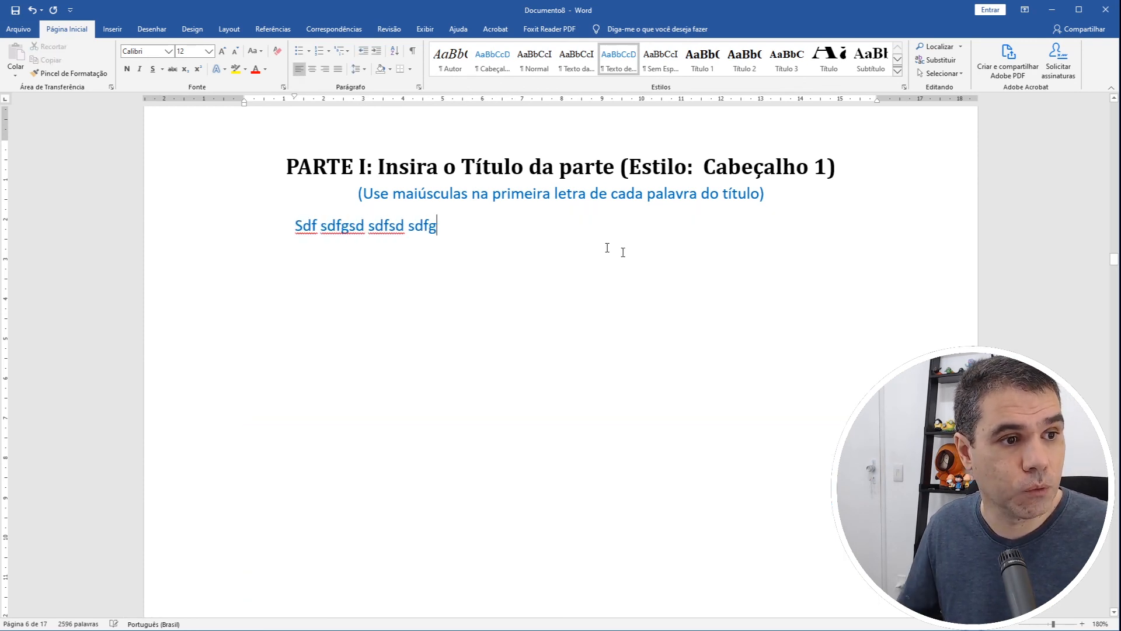
{"action": "left_click", "coordinate": [204, 232]}
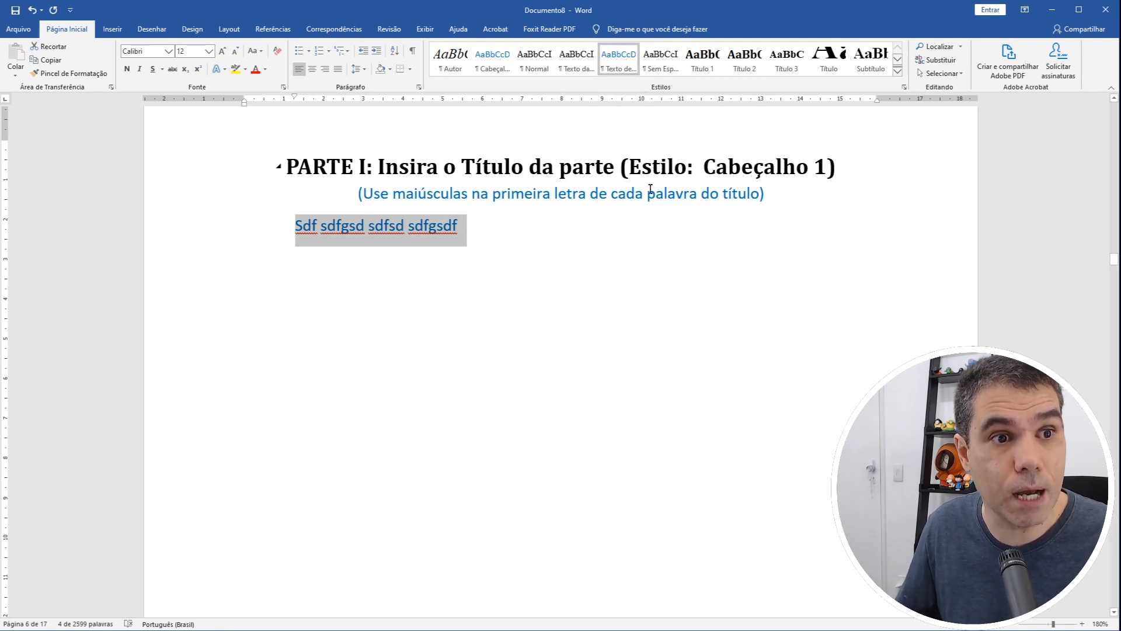
Replace the "Inicie um novo capítulo aqui..." placeholder in Capítulo Um with "Sdf sefsd fgsfsdf" and apply the centred "Texto da..." style.
{"action": "scroll", "coordinate": [666, 254], "scroll_direction": "down", "scroll_amount": 15}
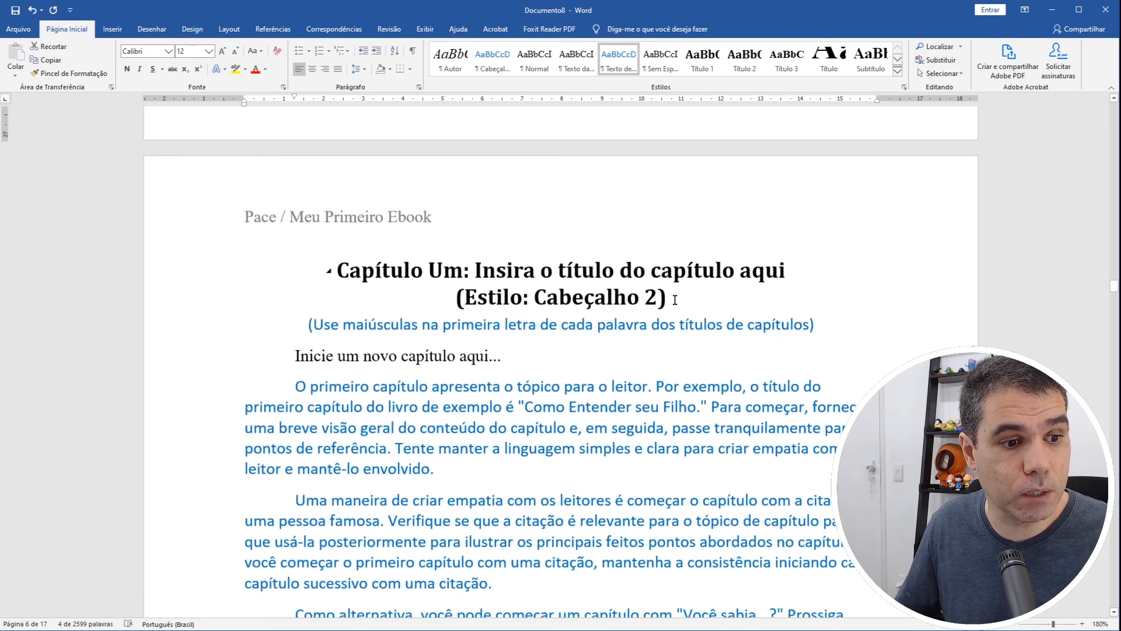
{"action": "left_click", "coordinate": [491, 216]}
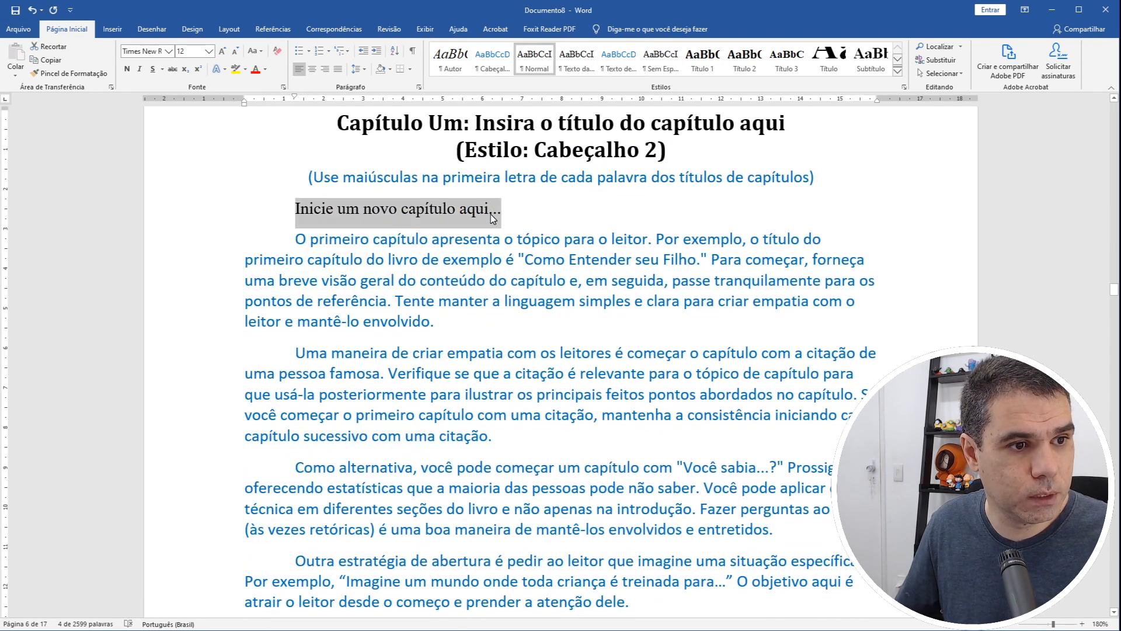
{"action": "type", "text": "Sdf sefsd "}
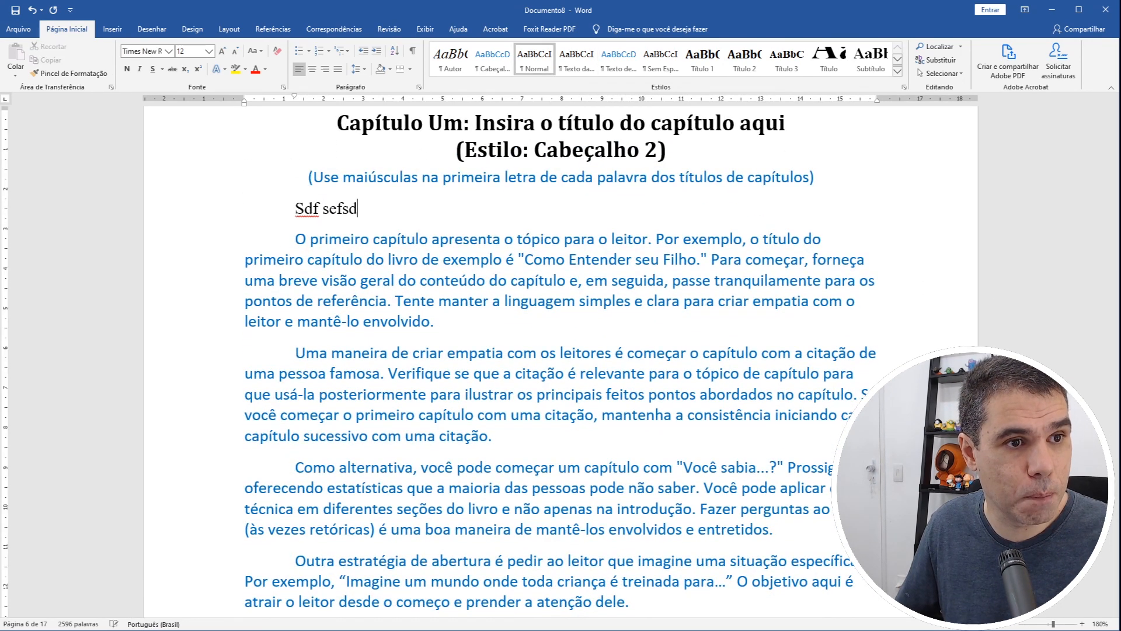
{"action": "type", "text": "fgsfsdf"}
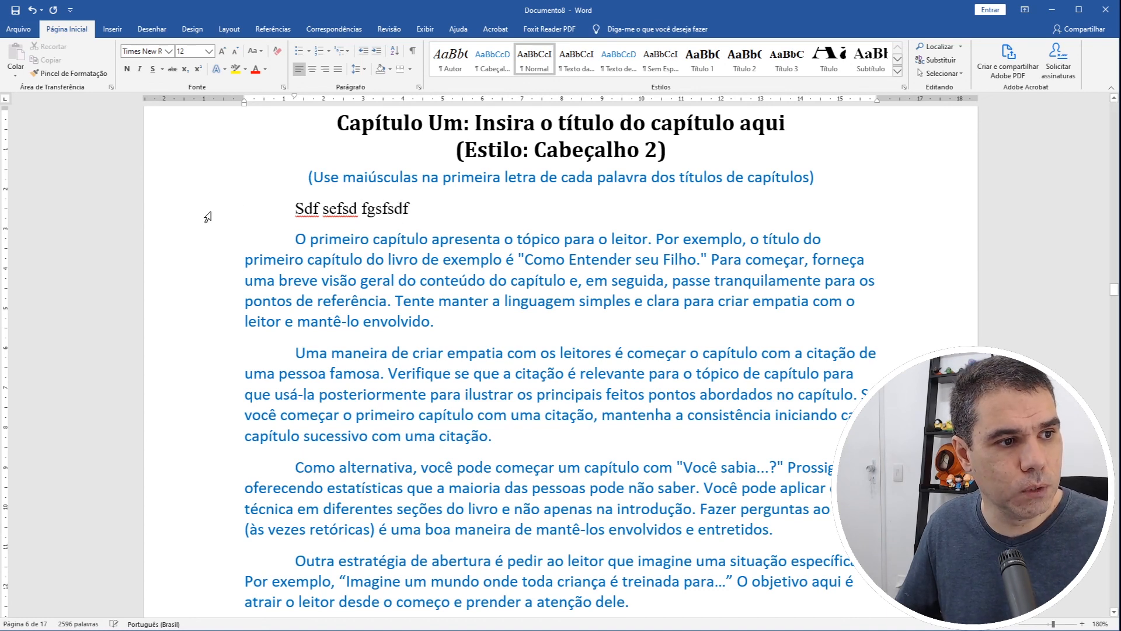
{"action": "left_click", "coordinate": [207, 217]}
{"action": "left_click", "coordinate": [576, 62]}
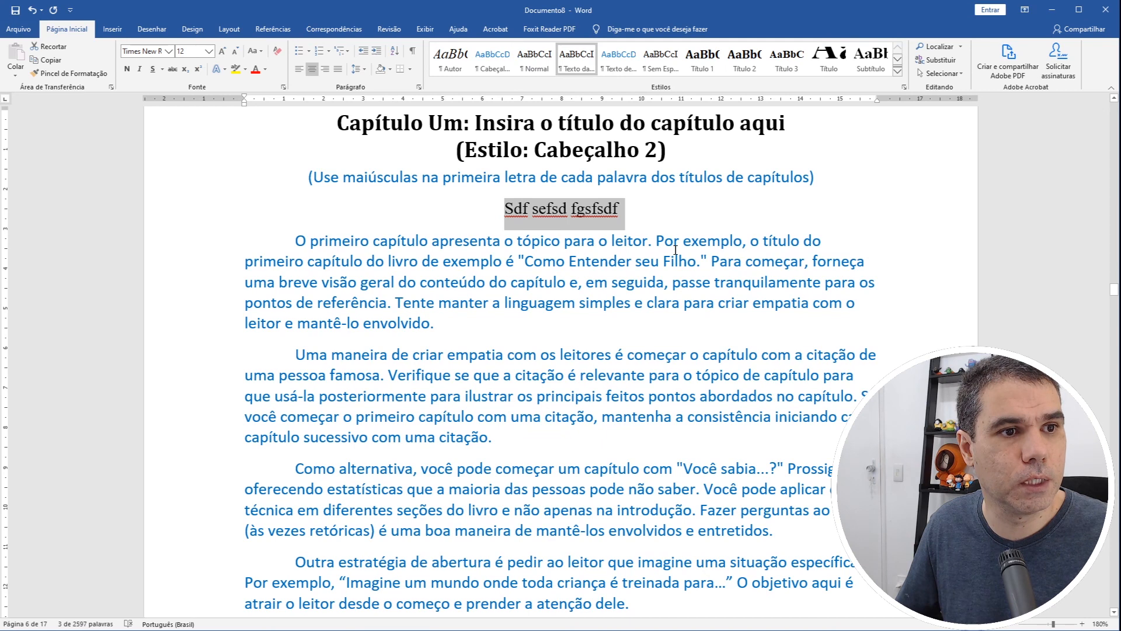
Apply the same centred "Texto da..." style to the sample text line under the PARTE I heading.
{"action": "scroll", "coordinate": [671, 251], "scroll_direction": "up", "scroll_amount": 4}
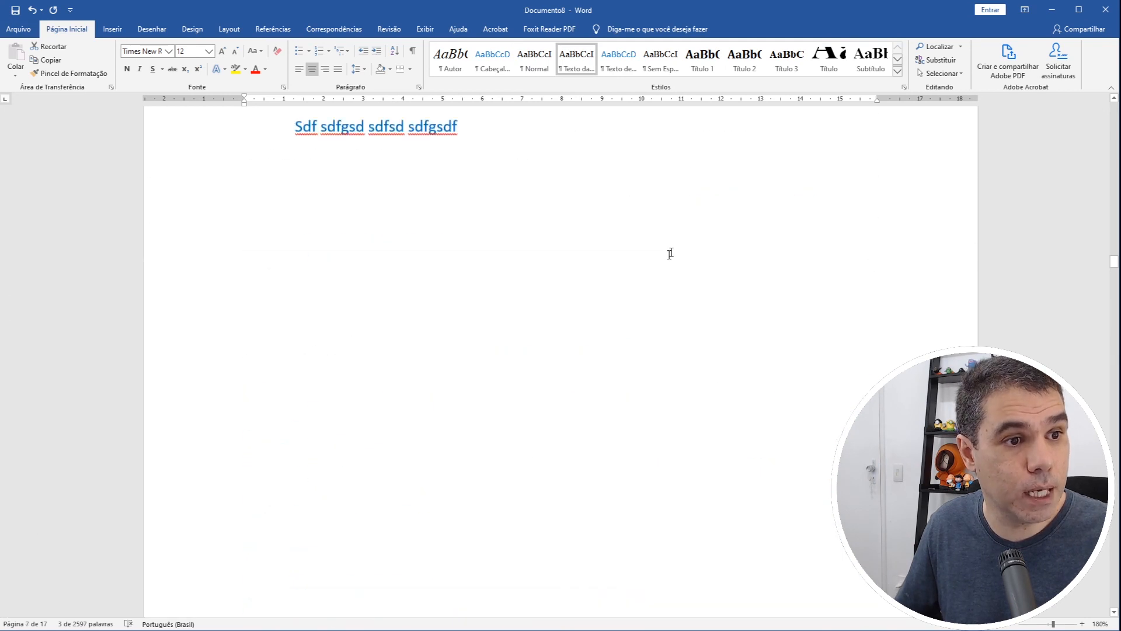
{"action": "scroll", "coordinate": [671, 253], "scroll_direction": "up", "scroll_amount": 5}
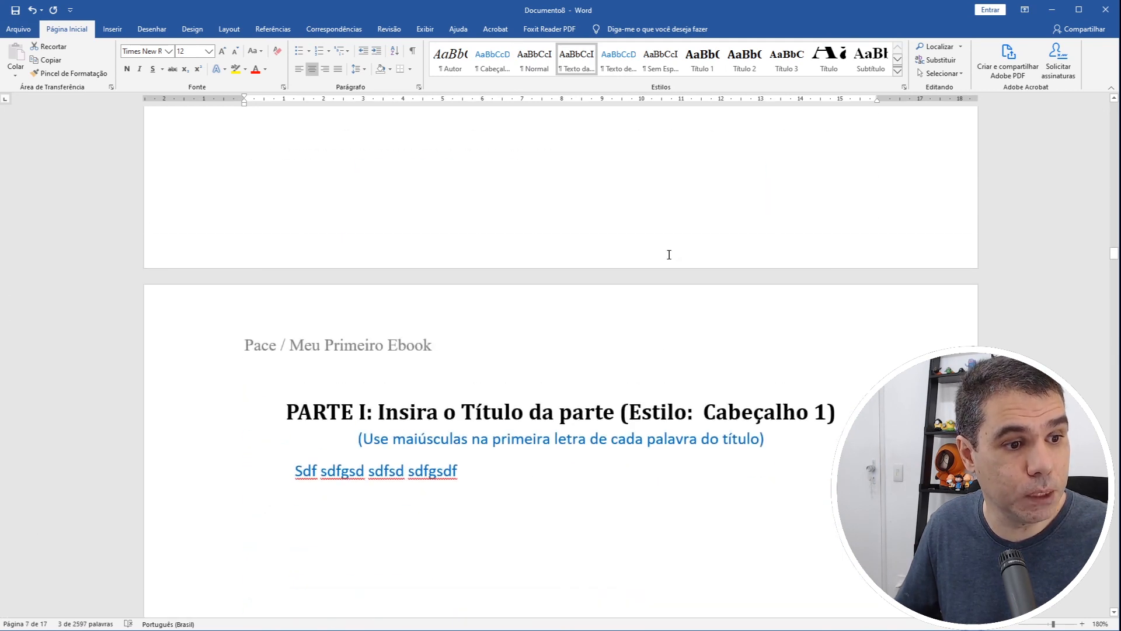
{"action": "left_click", "coordinate": [193, 471]}
{"action": "left_click", "coordinate": [561, 65]}
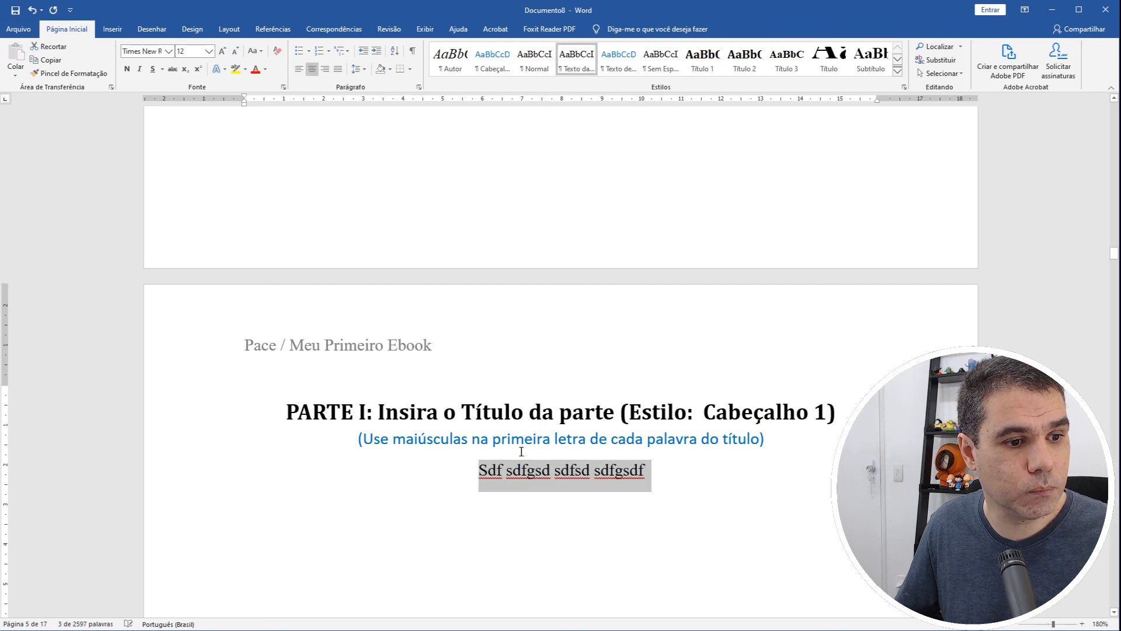
Replace the "Introdução" heading text with "Parte I".
{"action": "scroll", "coordinate": [538, 474], "scroll_direction": "down", "scroll_amount": 15}
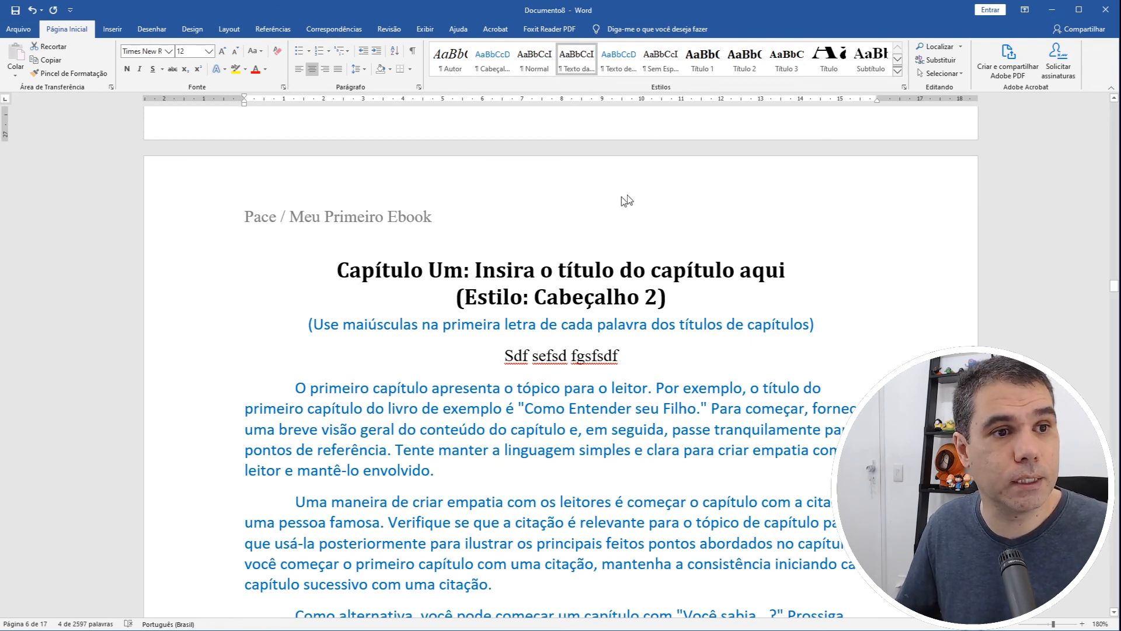
{"action": "scroll", "coordinate": [737, 172], "scroll_direction": "up", "scroll_amount": 3}
{"action": "scroll", "coordinate": [737, 171], "scroll_direction": "up", "scroll_amount": 5}
{"action": "left_click_drag", "start_coordinate": [1114, 276], "coordinate": [1060, 230]}
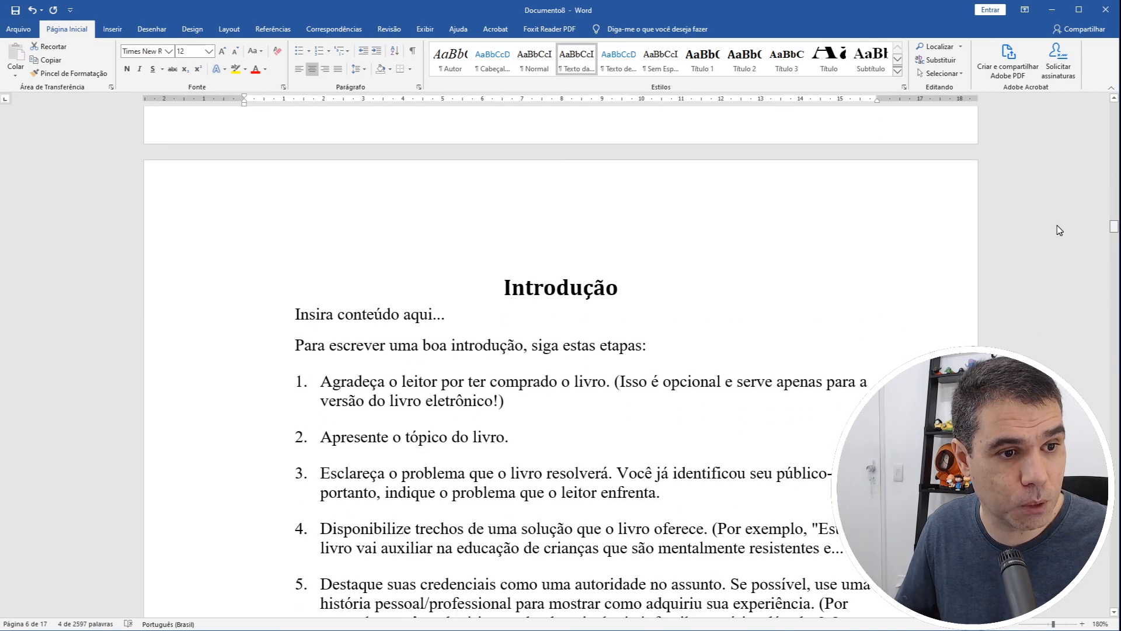
{"action": "double_click", "coordinate": [591, 284]}
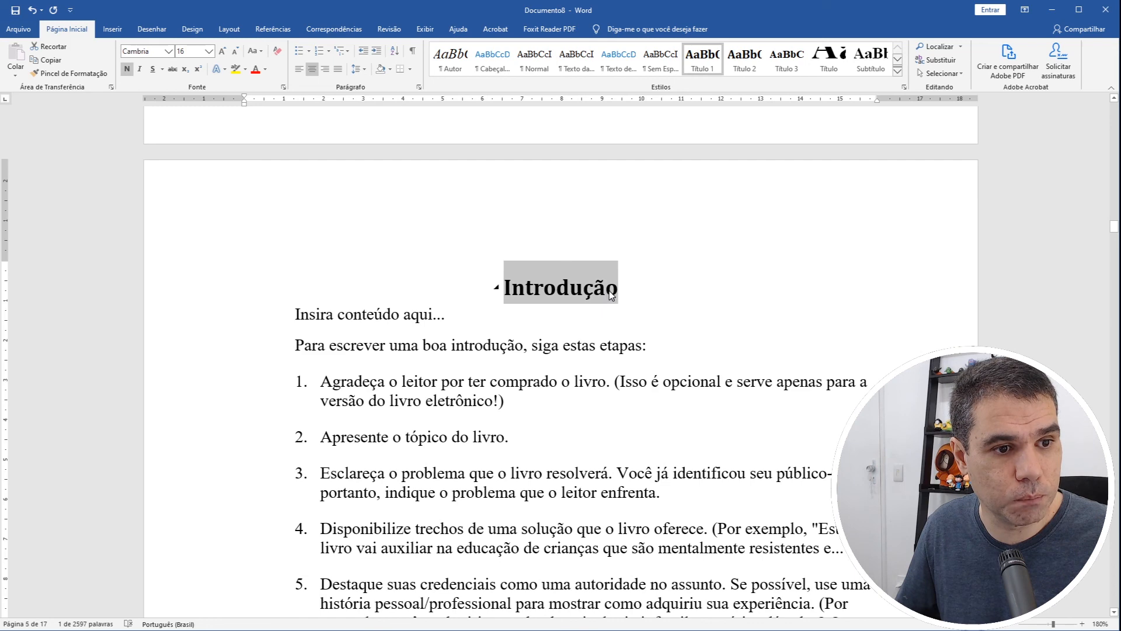
{"action": "type", "text": "Parte I"}
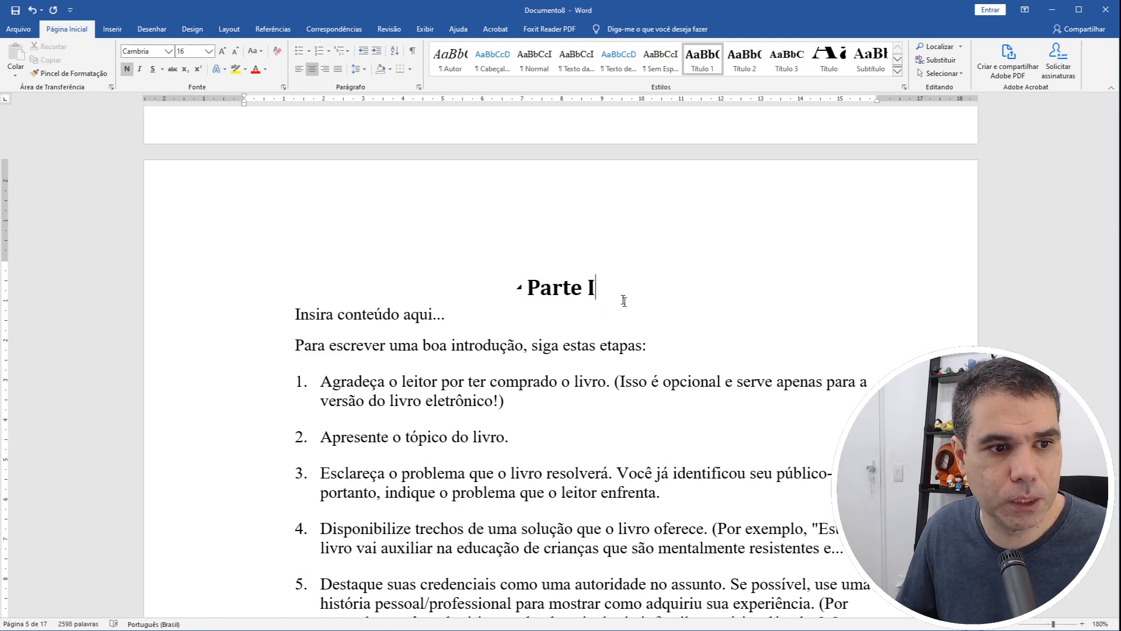
Check the Sumário entries and replace the heading above the introduction steps with "Teste I".
{"action": "scroll", "coordinate": [624, 301], "scroll_direction": "up", "scroll_amount": 15}
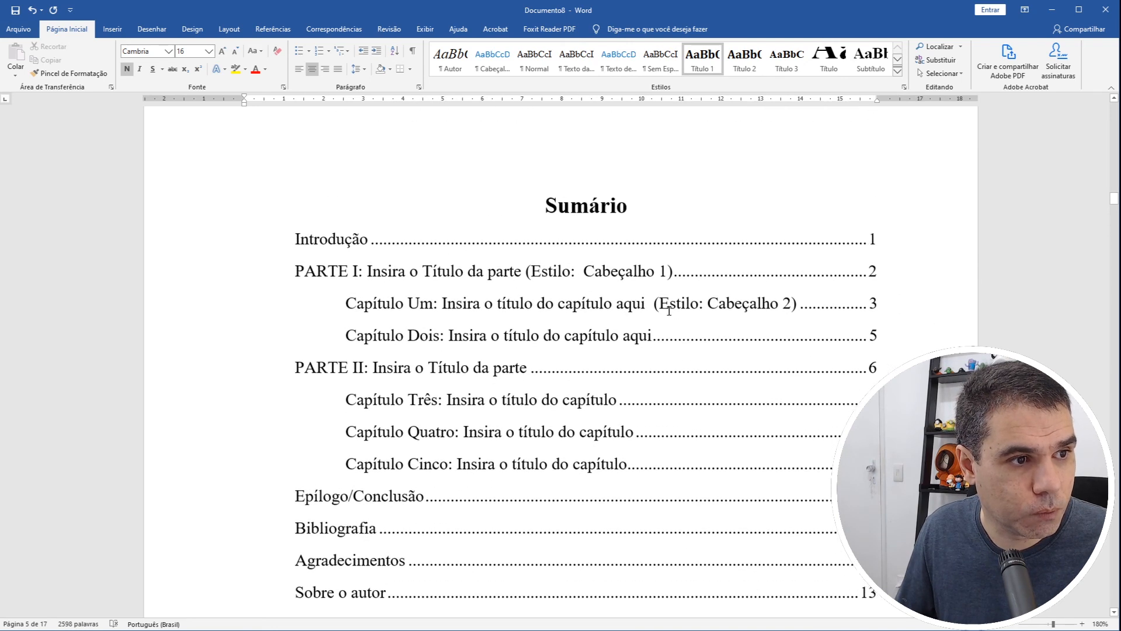
{"action": "left_click", "coordinate": [670, 311]}
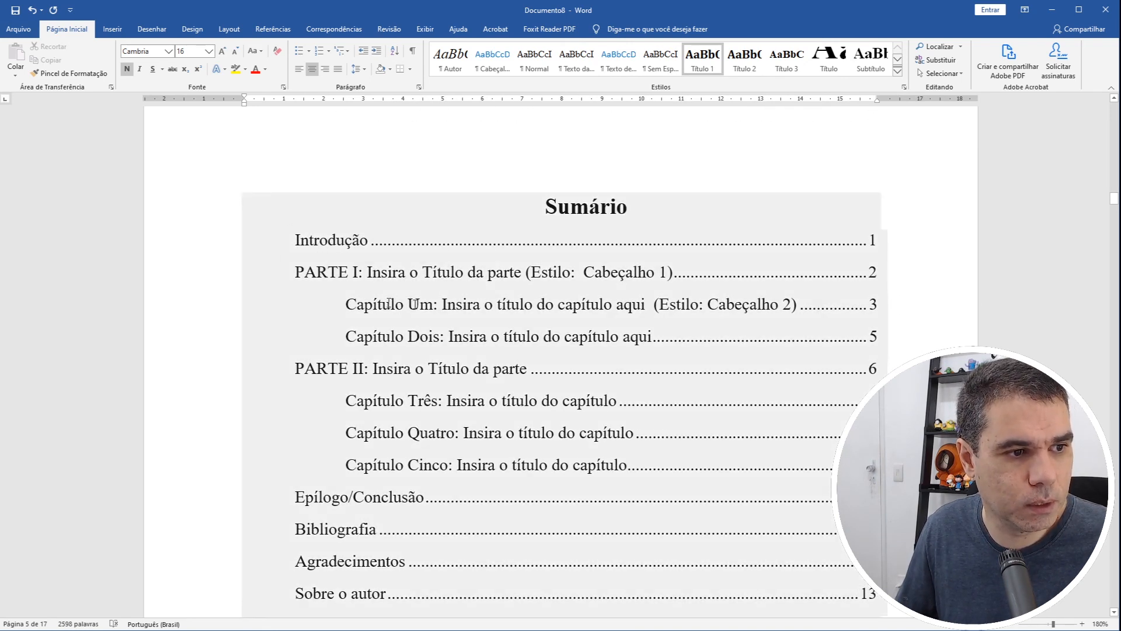
{"action": "scroll", "coordinate": [433, 315], "scroll_direction": "down", "scroll_amount": 15}
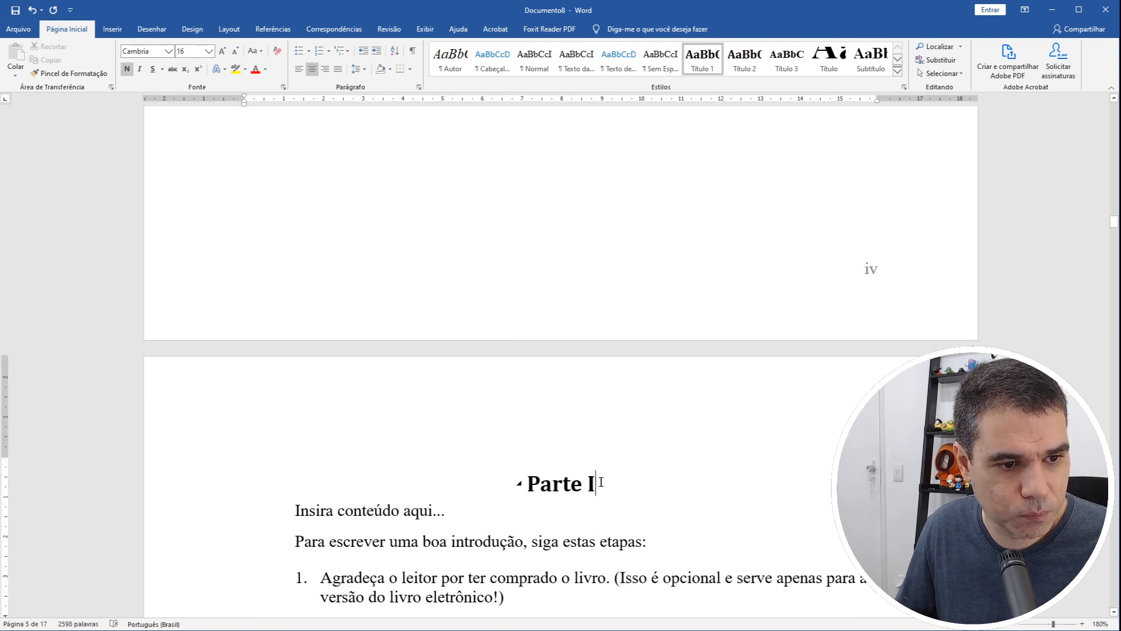
{"action": "triple_click", "coordinate": [603, 481]}
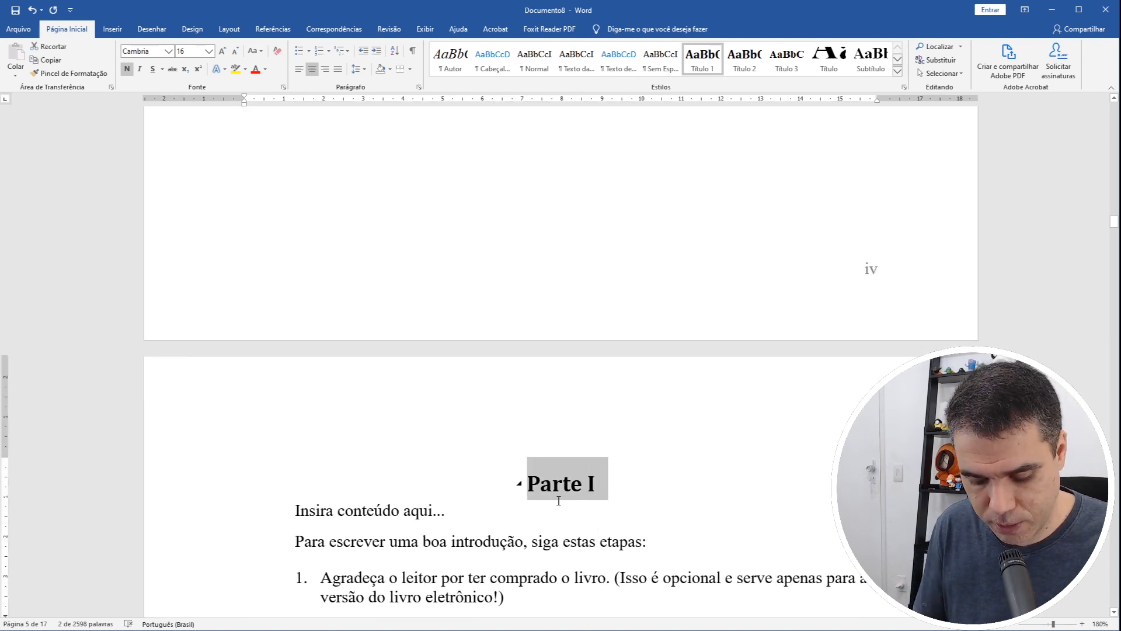
{"action": "type", "text": "Teste I"}
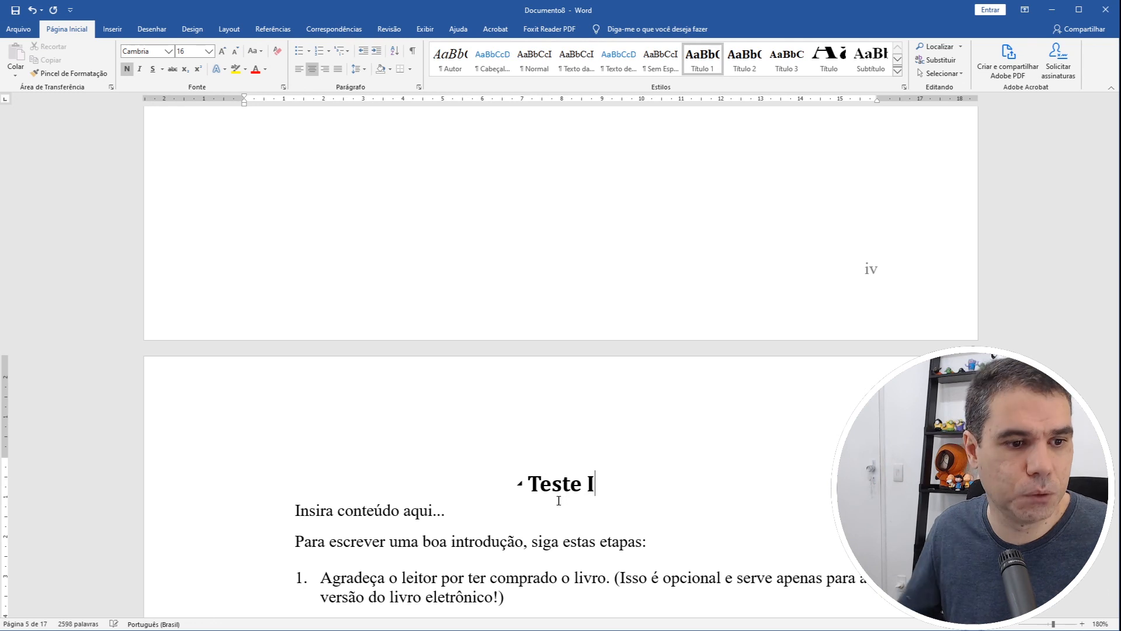
Update the Sumário and switch it to the built-in "Sumário Automático 2" format.
{"action": "scroll", "coordinate": [556, 450], "scroll_direction": "up", "scroll_amount": 12}
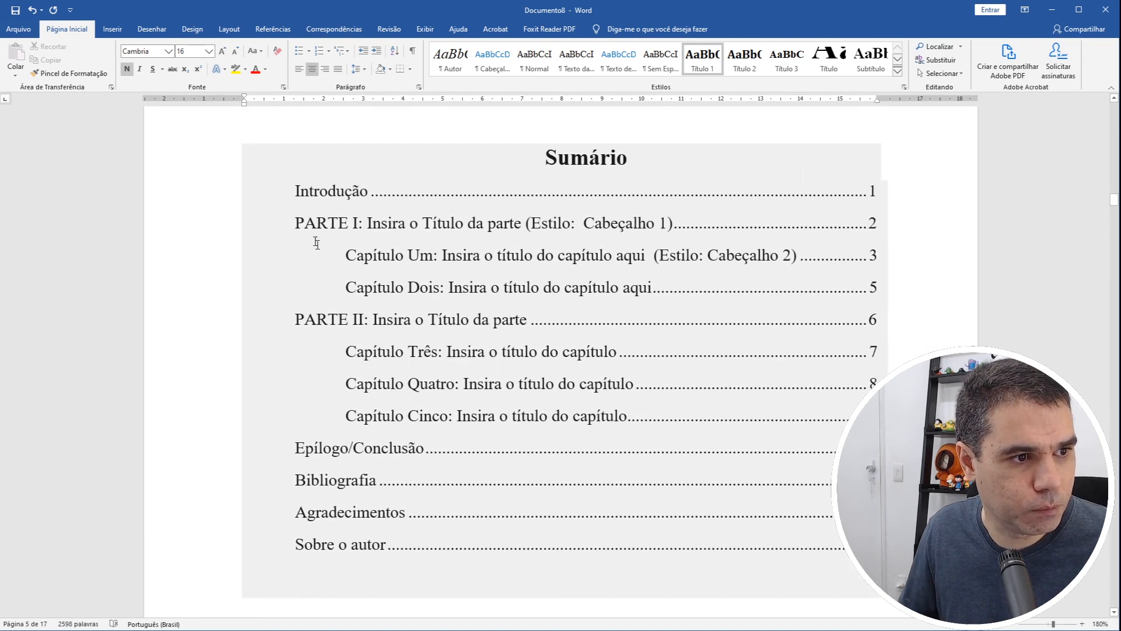
{"action": "scroll", "coordinate": [409, 310], "scroll_direction": "up", "scroll_amount": 1}
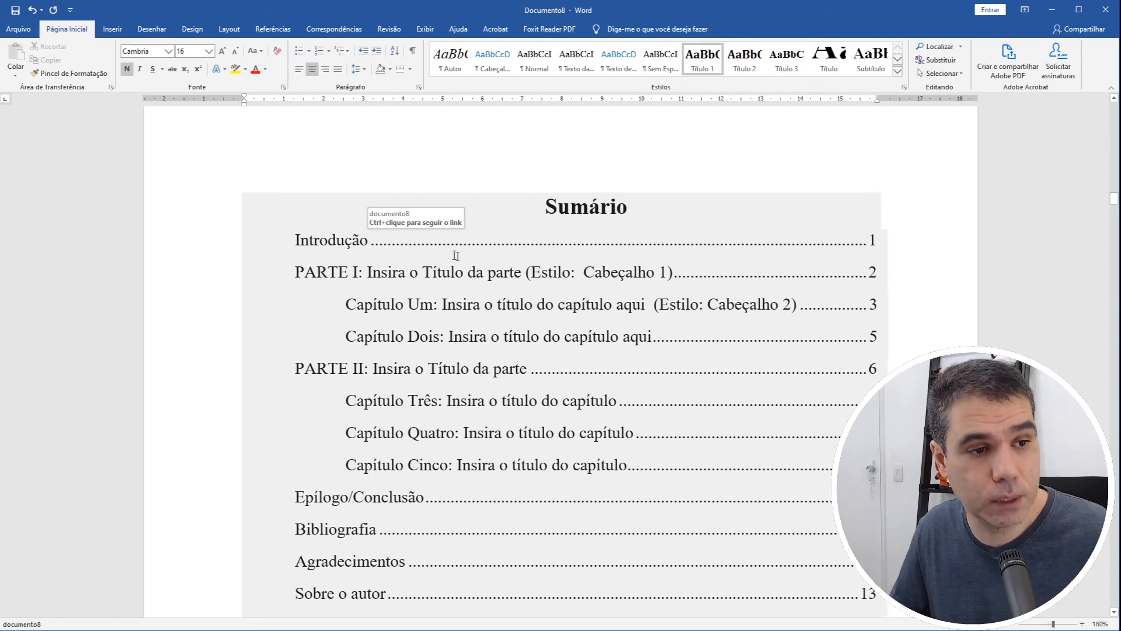
{"action": "left_click", "coordinate": [489, 279]}
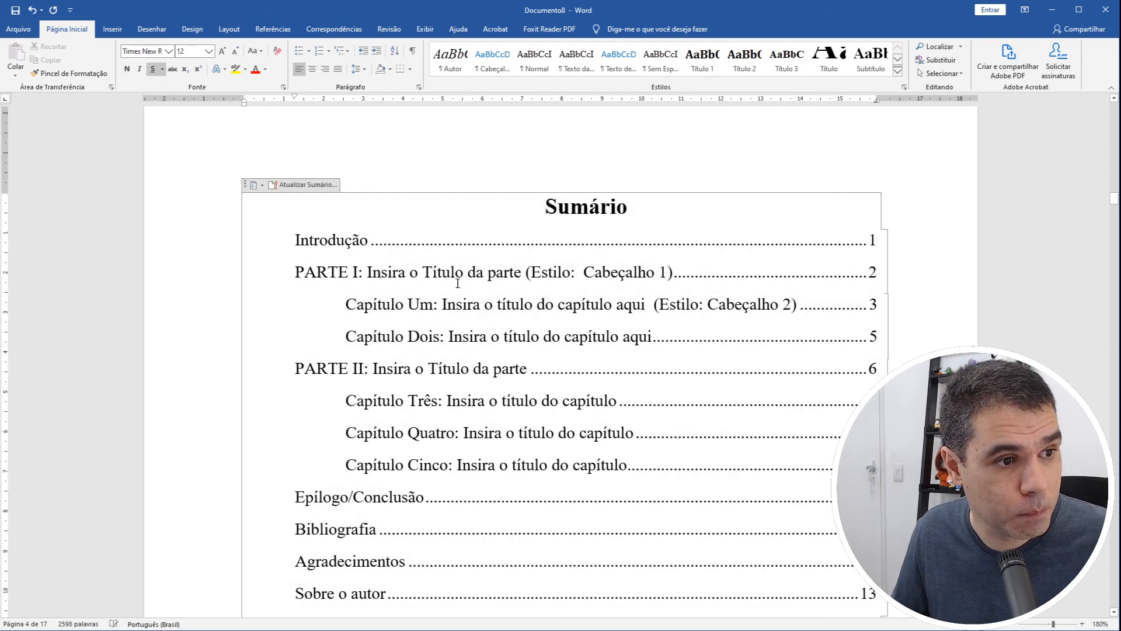
{"action": "left_click", "coordinate": [303, 185]}
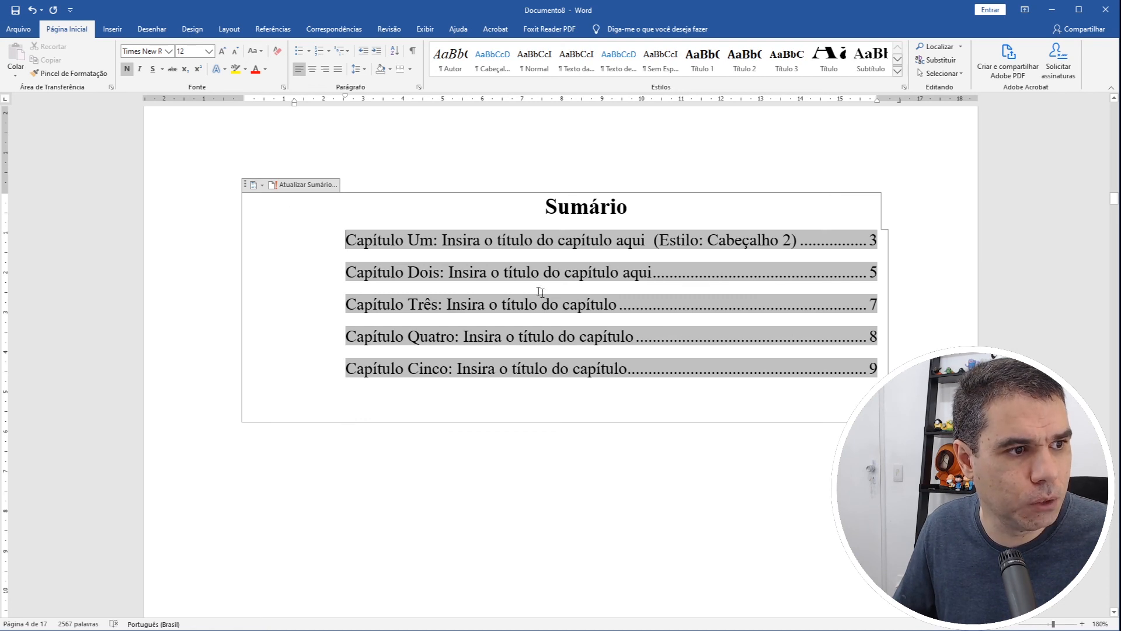
{"action": "left_click", "coordinate": [262, 186]}
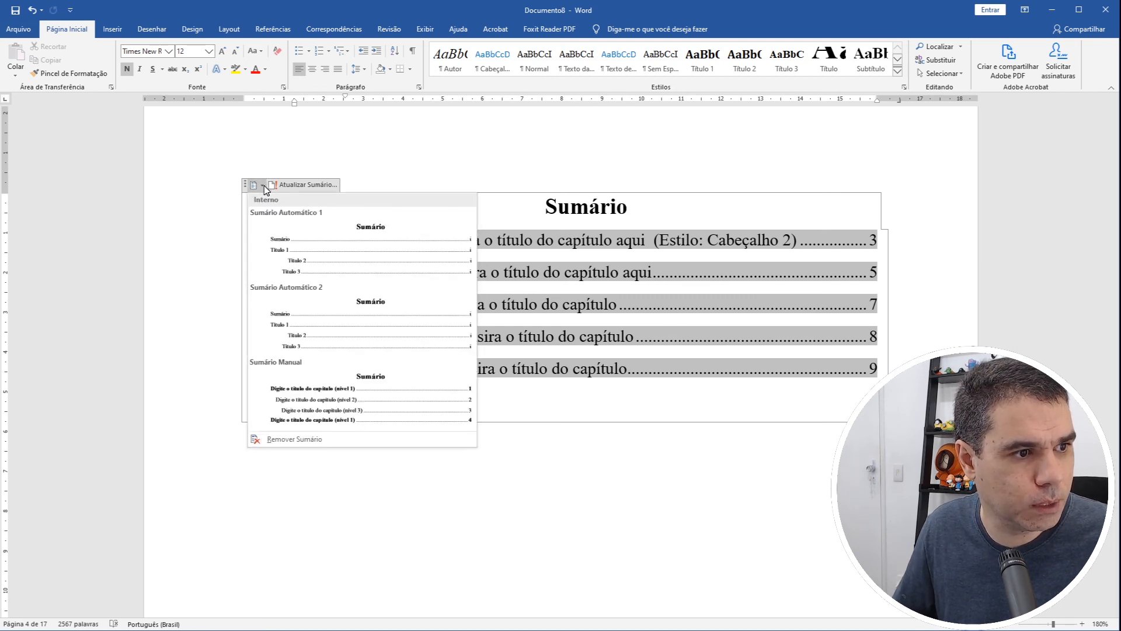
{"action": "left_click", "coordinate": [332, 336]}
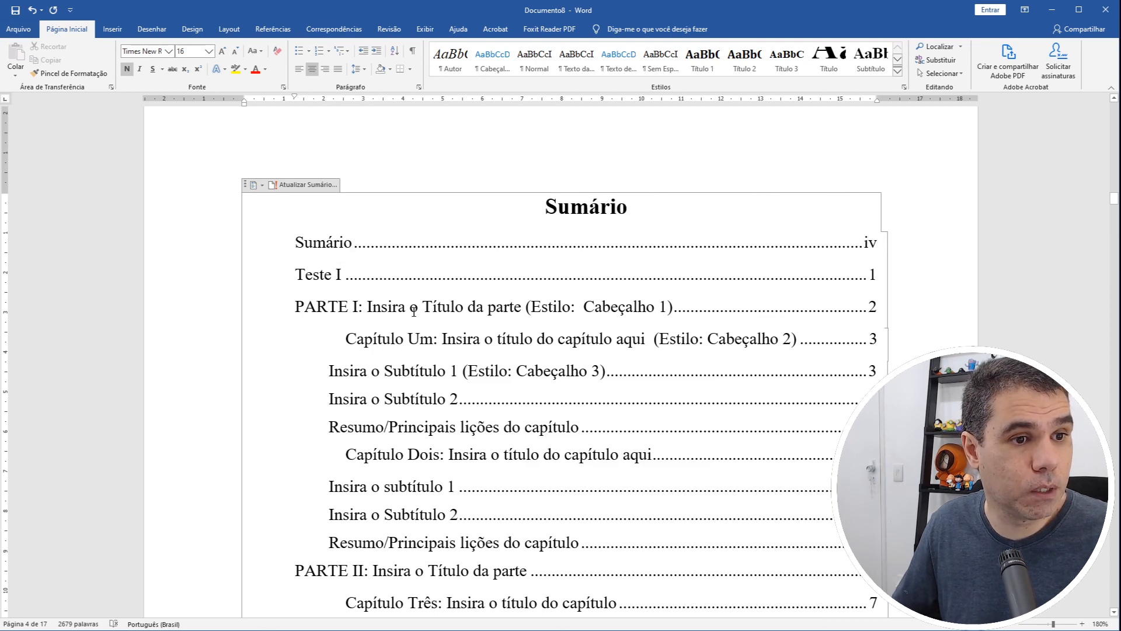
Change the heading above the introduction steps to "Teste II".
{"action": "scroll", "coordinate": [411, 299], "scroll_direction": "down", "scroll_amount": 1}
{"action": "scroll", "coordinate": [466, 315], "scroll_direction": "down", "scroll_amount": 15}
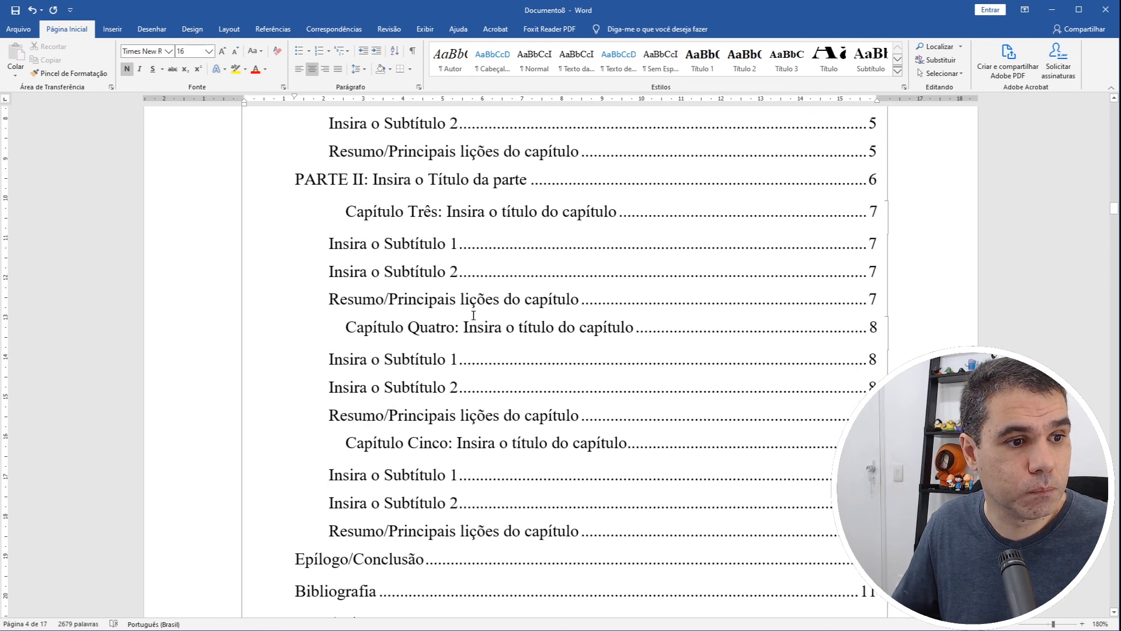
{"action": "scroll", "coordinate": [473, 317], "scroll_direction": "down", "scroll_amount": 3}
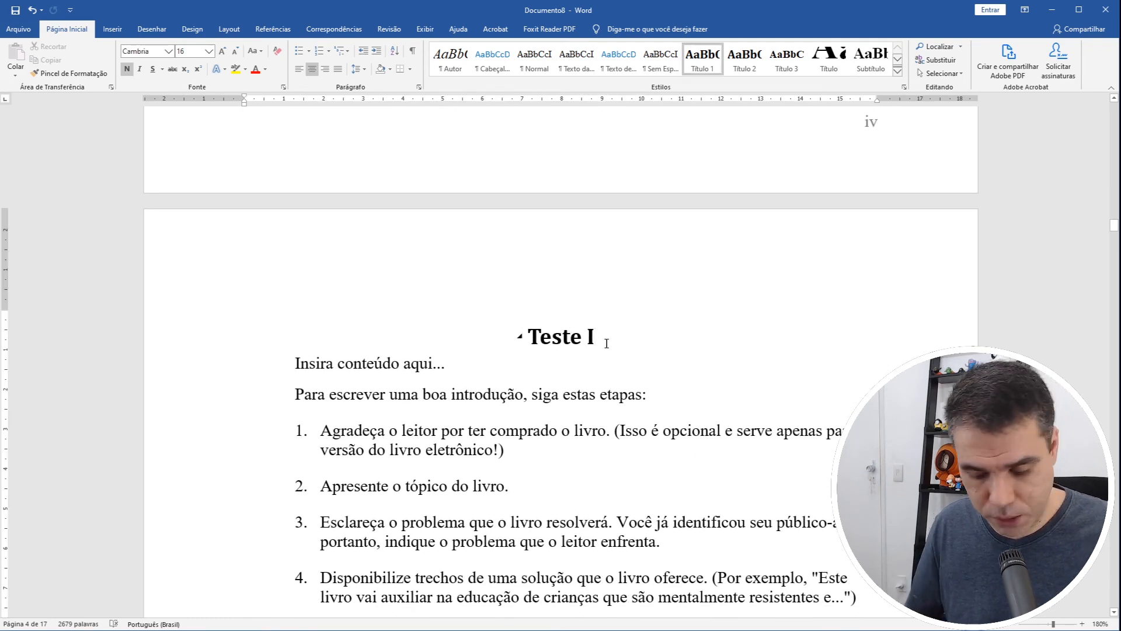
{"action": "left_click", "coordinate": [607, 343]}
{"action": "type", "text": "I"}
Update the Sumário with the option "Atualizar o índice inteiro" so it picks up the edited heading.
{"action": "scroll", "coordinate": [607, 344], "scroll_direction": "up", "scroll_amount": 15}
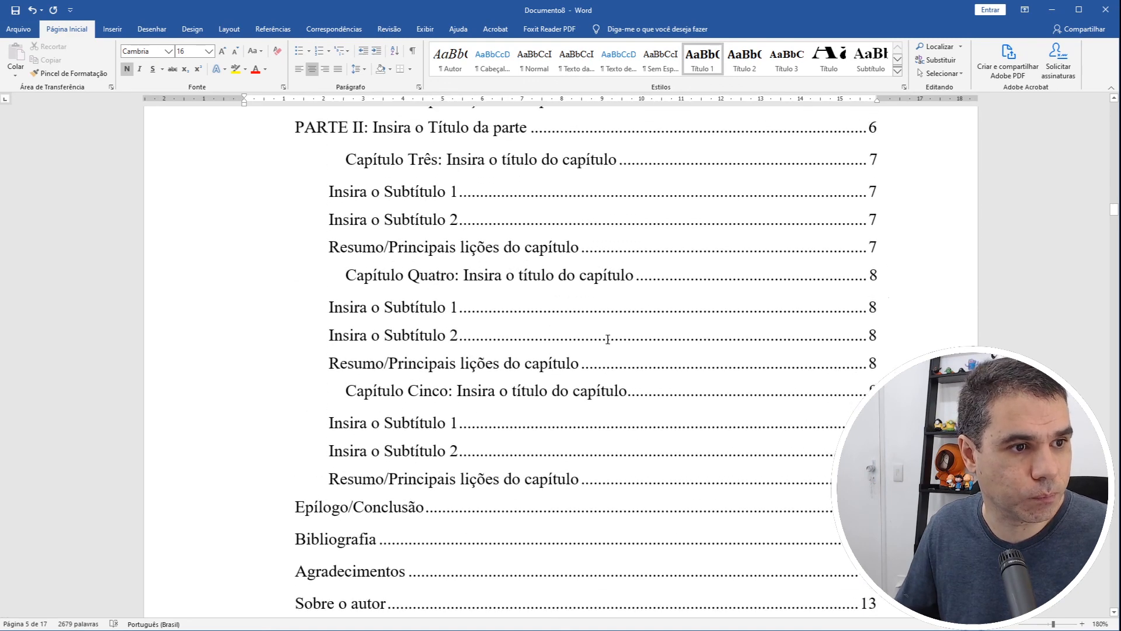
{"action": "scroll", "coordinate": [608, 339], "scroll_direction": "up", "scroll_amount": 2}
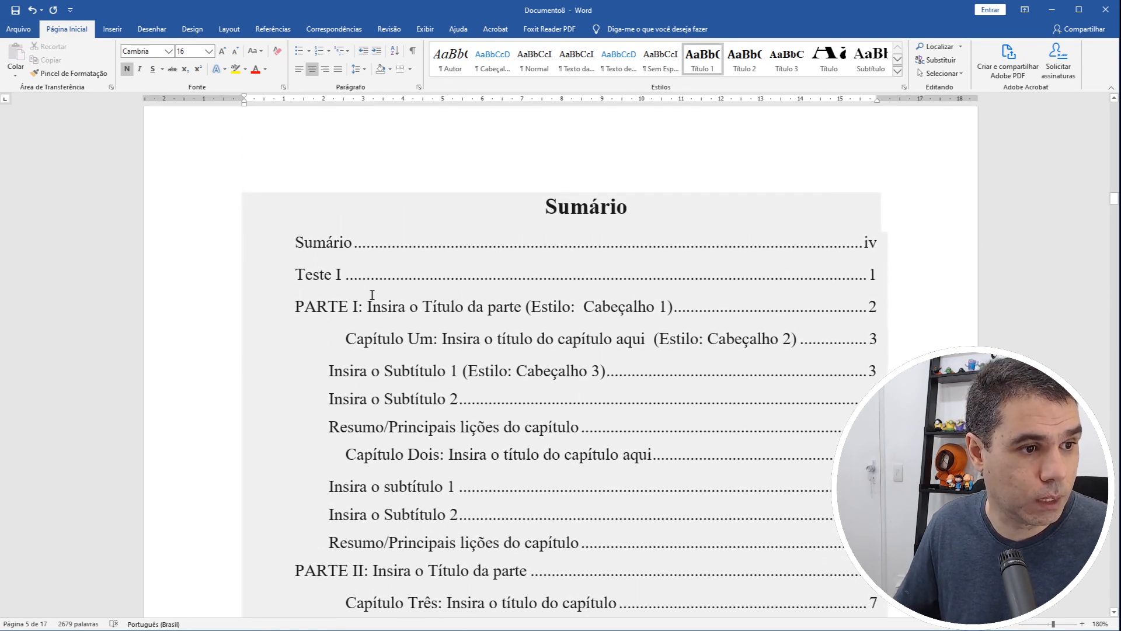
{"action": "left_click", "coordinate": [389, 293]}
{"action": "left_click", "coordinate": [310, 186]}
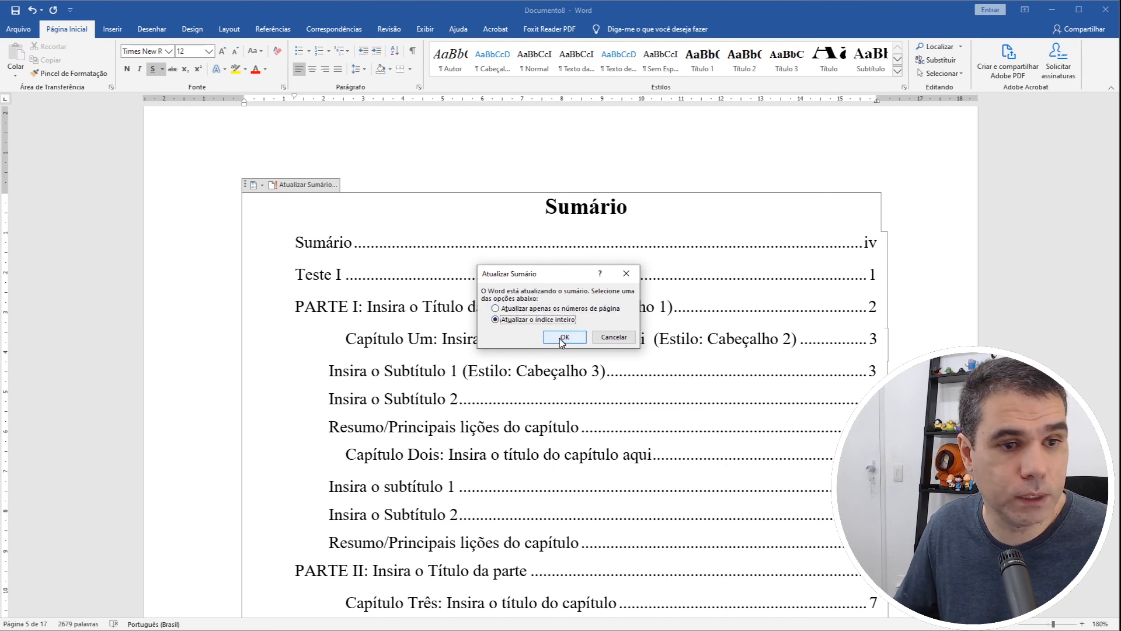
{"action": "left_click", "coordinate": [562, 337]}
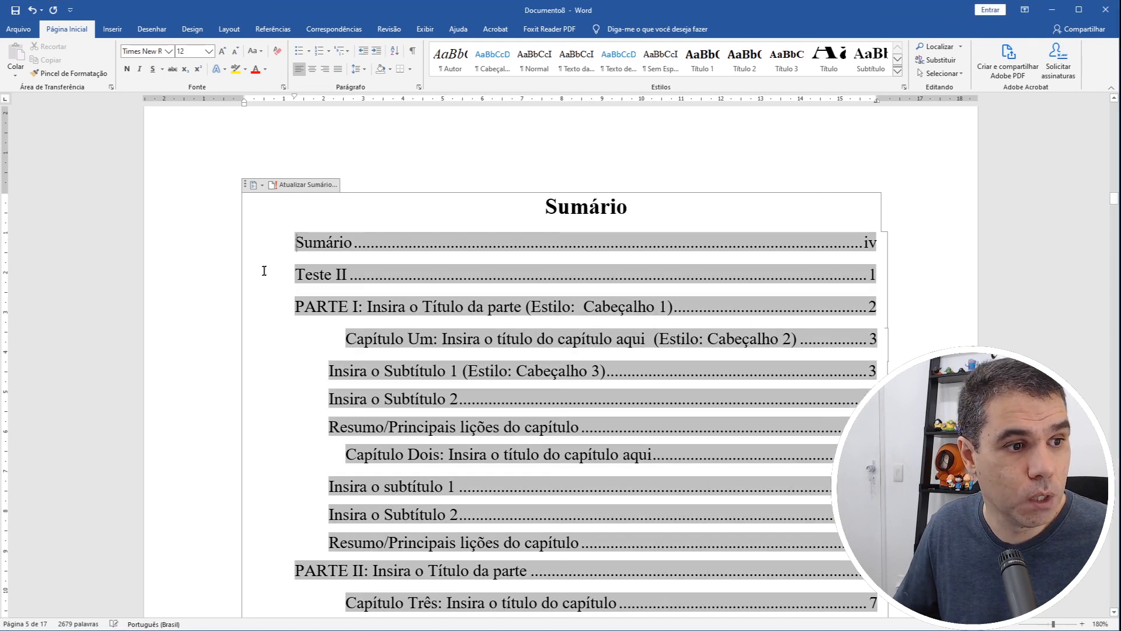
{"action": "key", "text": "ctrl+s"}
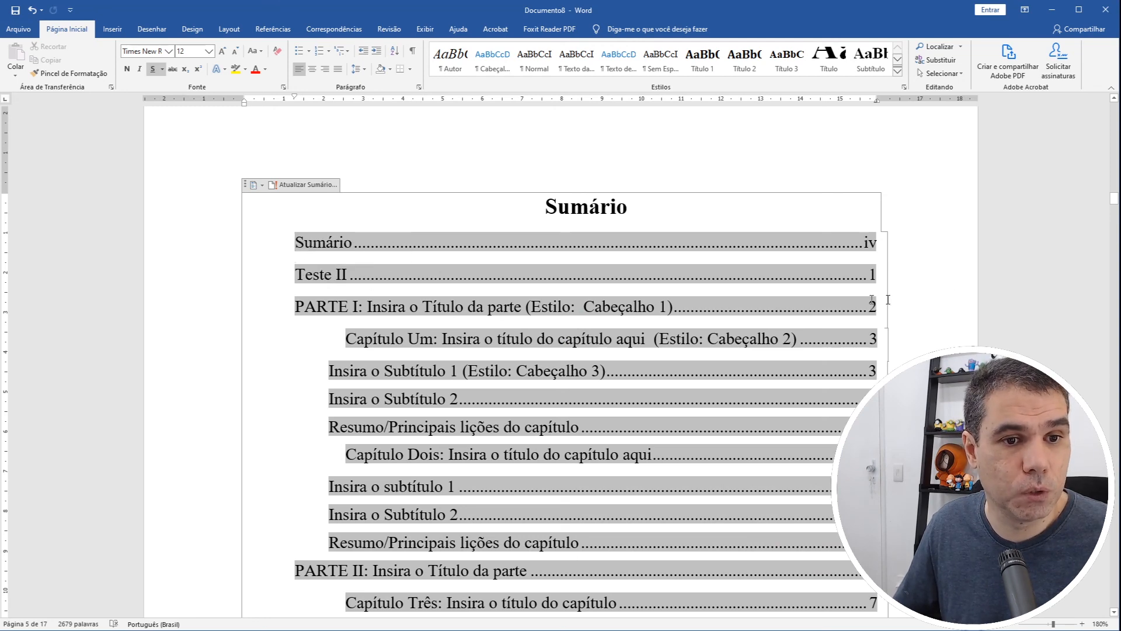
{"action": "scroll", "coordinate": [879, 320], "scroll_direction": "down", "scroll_amount": 4}
{"action": "scroll", "coordinate": [713, 155], "scroll_direction": "up", "scroll_amount": 4}
{"action": "left_click", "coordinate": [736, 160]}
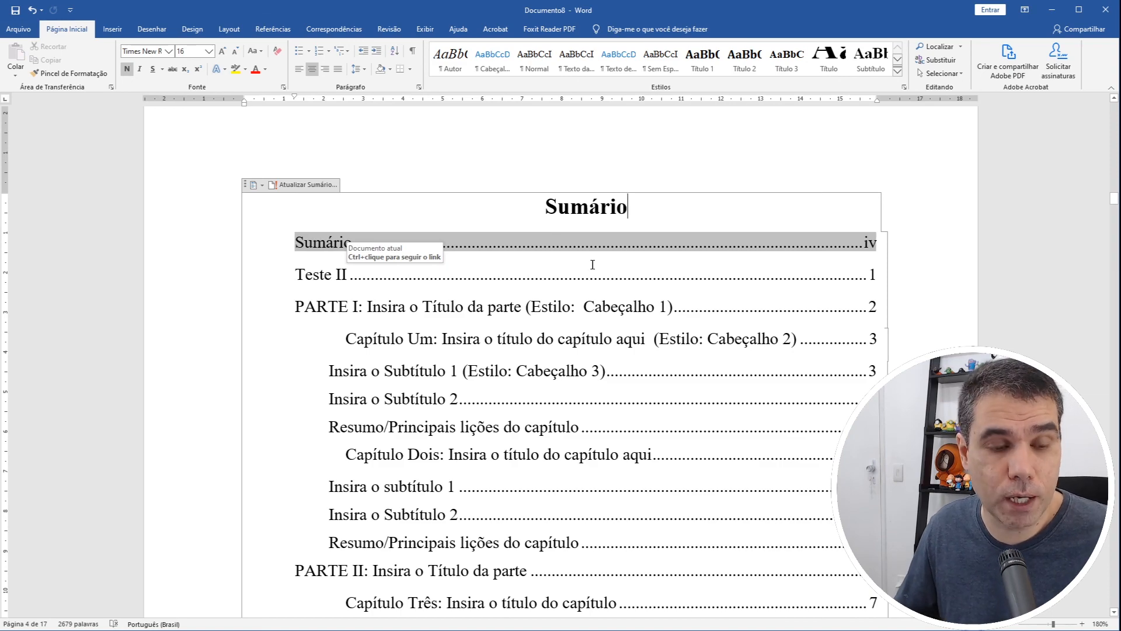
Insert a page break below the bullet list at the end of Capítulo Cinco, before Epílogo/Conclusão.
{"action": "scroll", "coordinate": [592, 265], "scroll_direction": "down", "scroll_amount": 15}
{"action": "scroll", "coordinate": [604, 282], "scroll_direction": "down", "scroll_amount": 15}
{"action": "left_click_drag", "start_coordinate": [1114, 247], "coordinate": [1099, 488]}
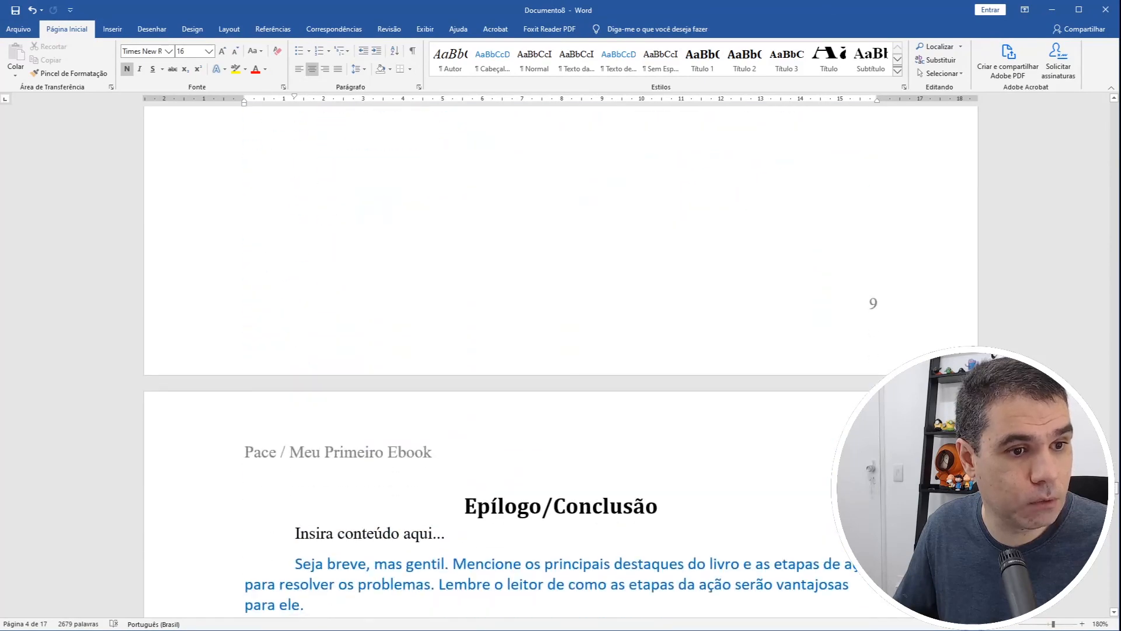
{"action": "left_click", "coordinate": [416, 285]}
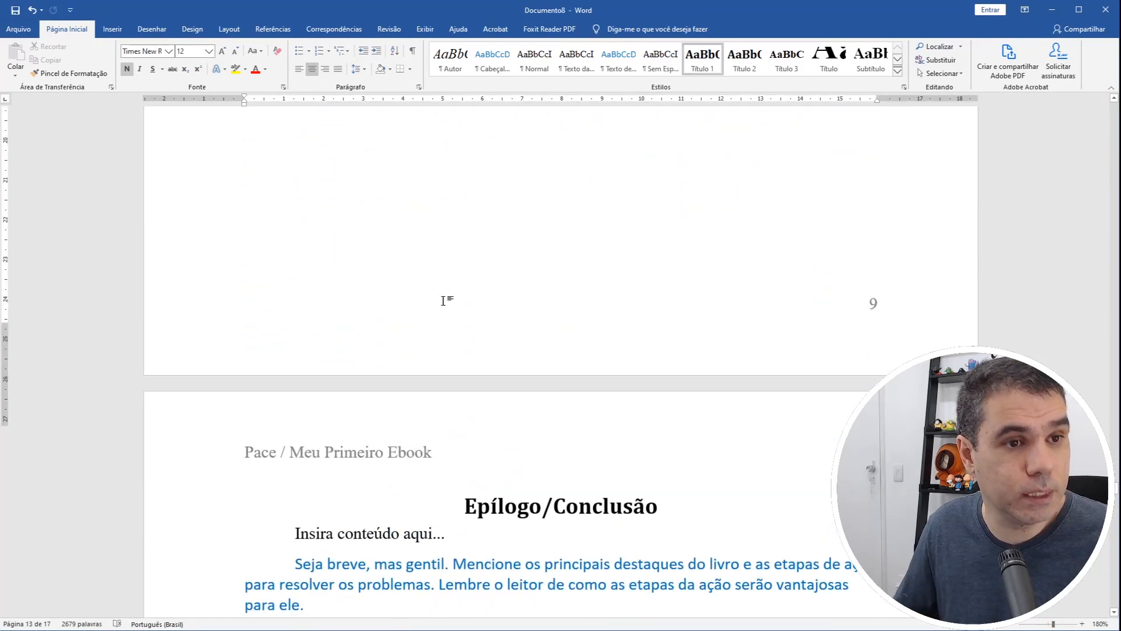
{"action": "scroll", "coordinate": [444, 300], "scroll_direction": "up", "scroll_amount": 15}
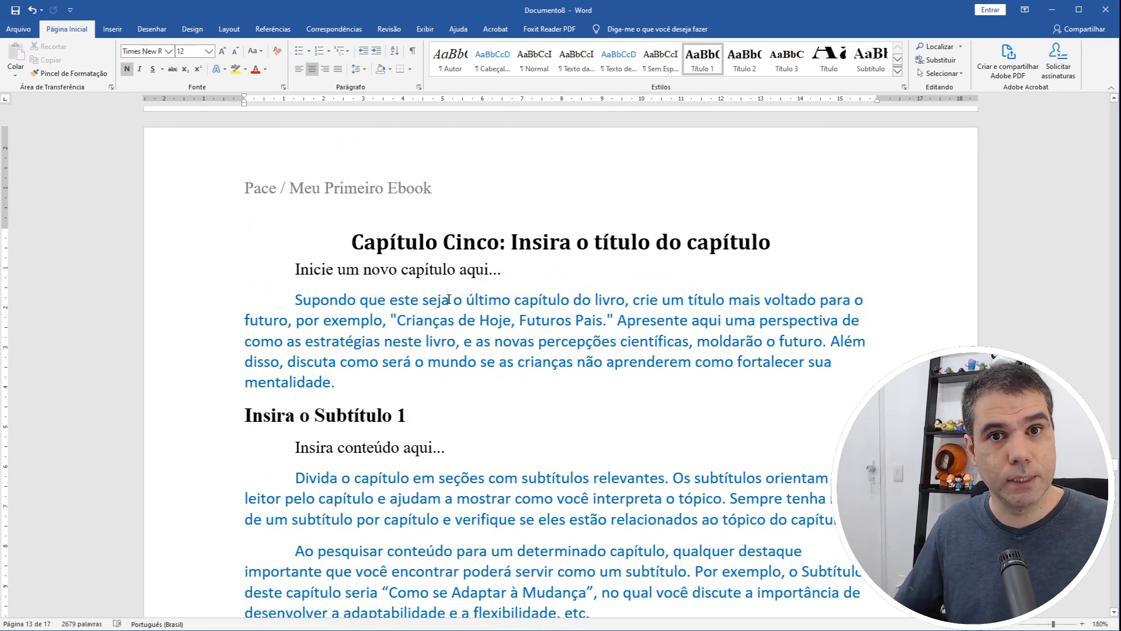
{"action": "scroll", "coordinate": [448, 300], "scroll_direction": "down", "scroll_amount": 15}
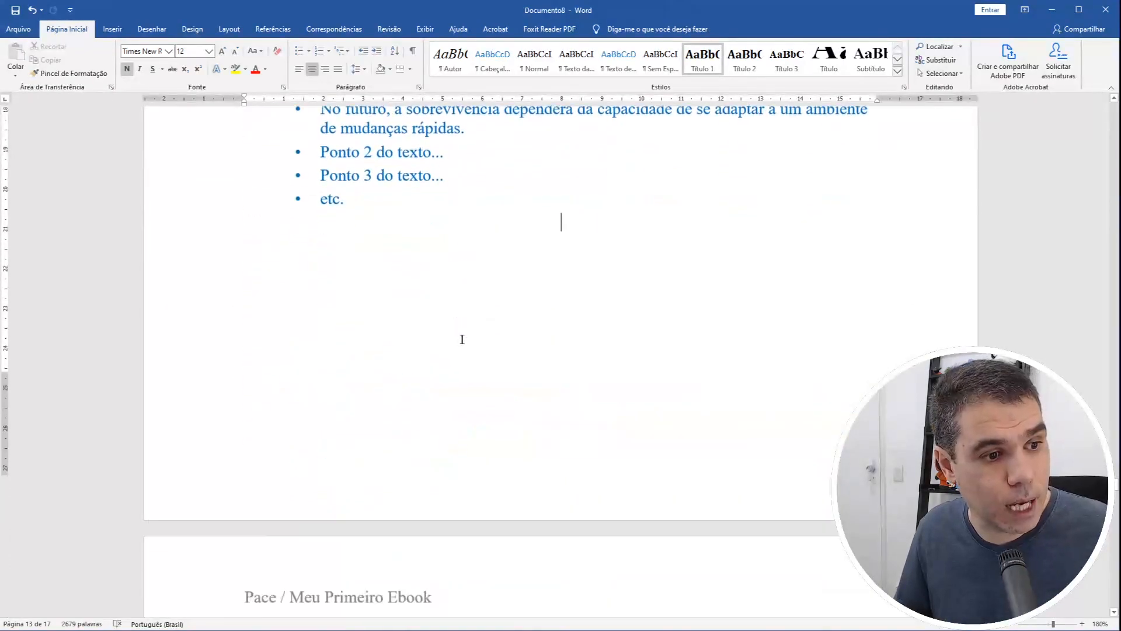
{"action": "scroll", "coordinate": [384, 294], "scroll_direction": "down", "scroll_amount": 2}
{"action": "scroll", "coordinate": [405, 313], "scroll_direction": "up", "scroll_amount": 3}
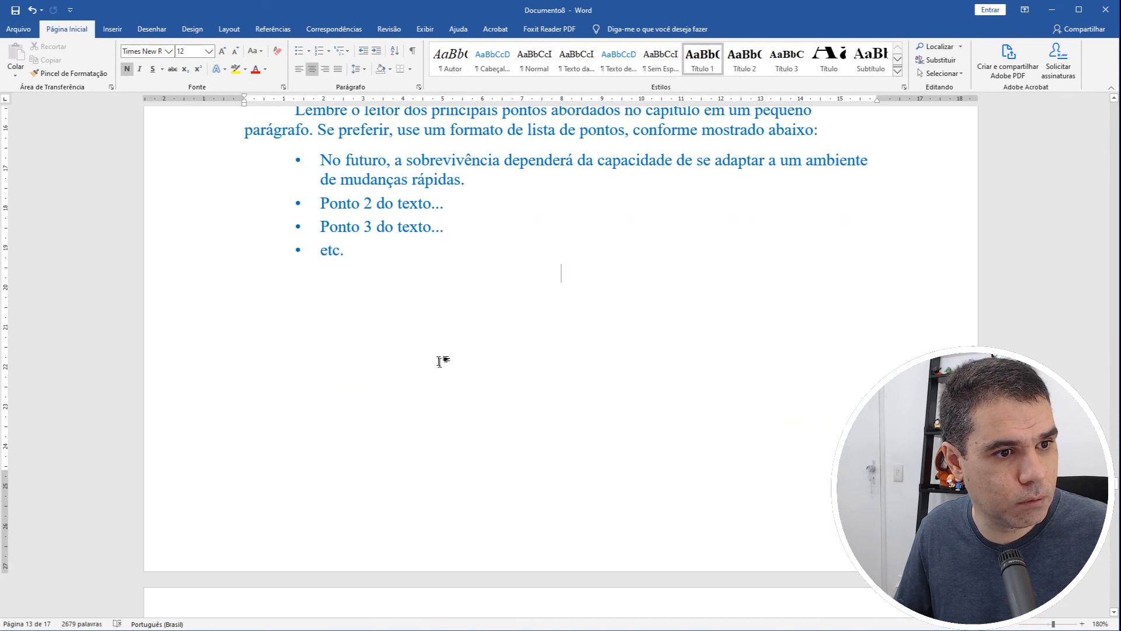
{"action": "scroll", "coordinate": [461, 389], "scroll_direction": "down", "scroll_amount": 3}
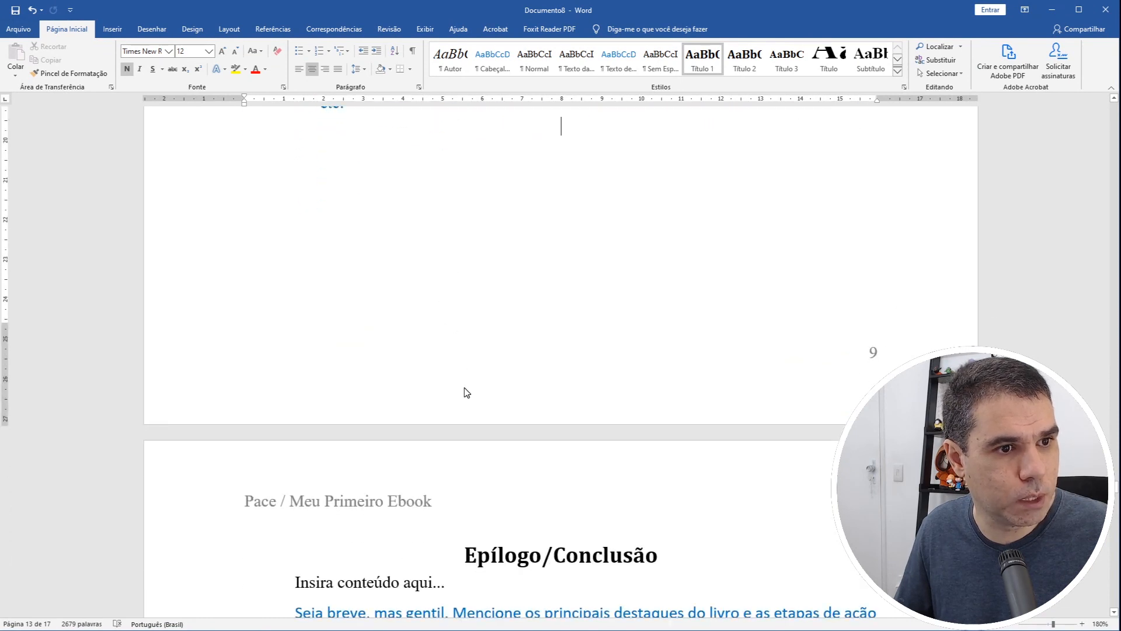
{"action": "scroll", "coordinate": [466, 391], "scroll_direction": "up", "scroll_amount": 3}
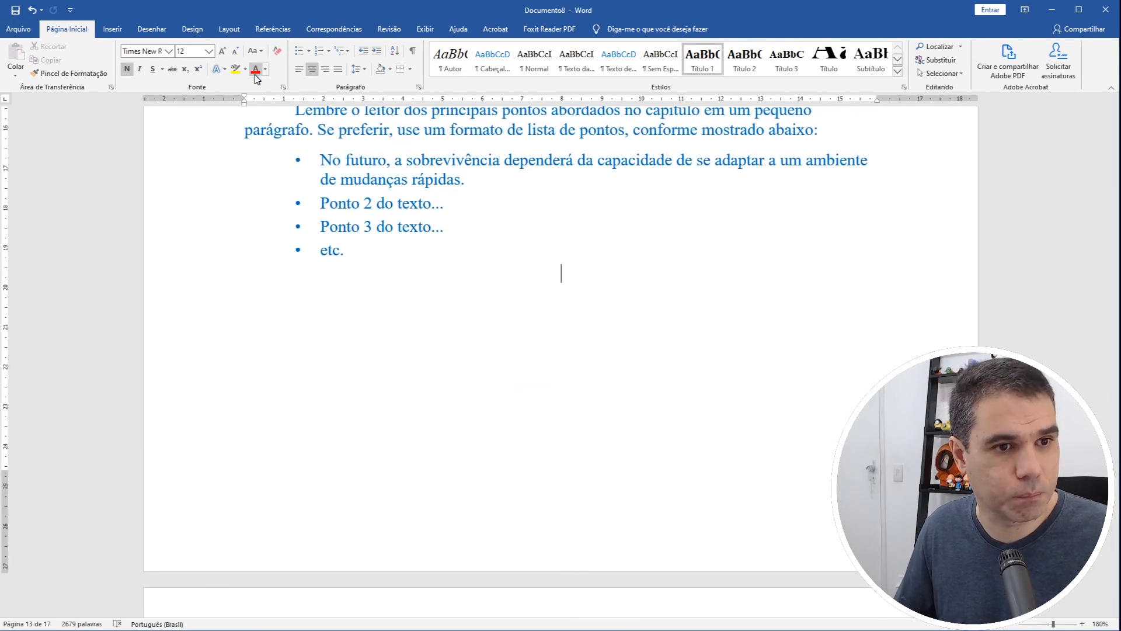
{"action": "left_click", "coordinate": [113, 29]}
{"action": "scroll", "coordinate": [514, 287], "scroll_direction": "down", "scroll_amount": 5}
{"action": "scroll", "coordinate": [507, 266], "scroll_direction": "up", "scroll_amount": 4}
{"action": "scroll", "coordinate": [507, 267], "scroll_direction": "up", "scroll_amount": 4}
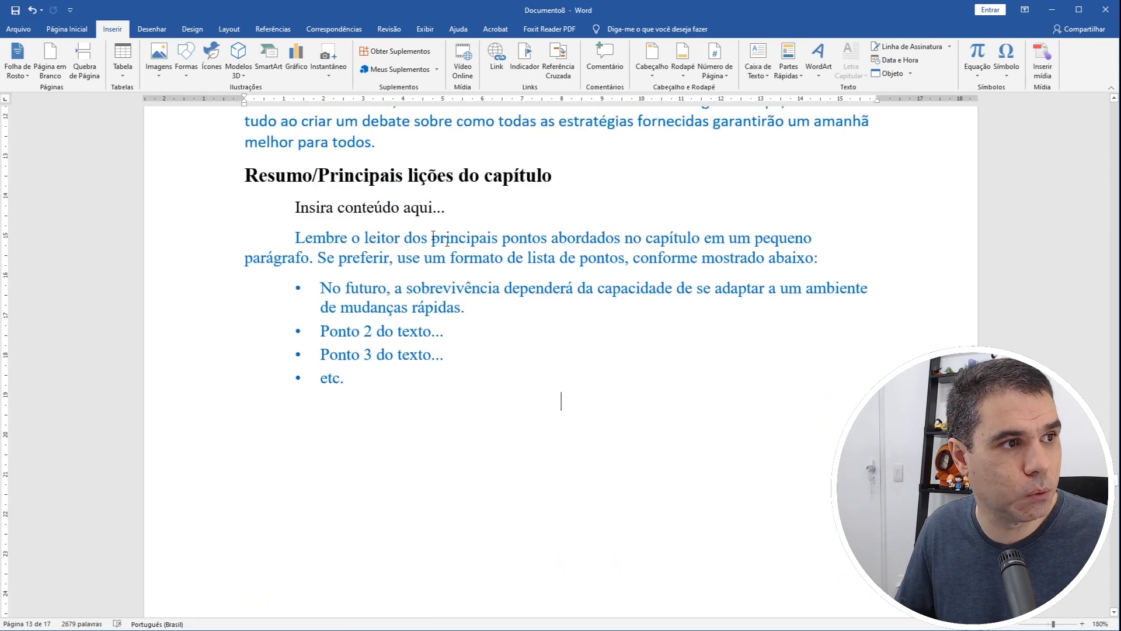
{"action": "left_click", "coordinate": [85, 61]}
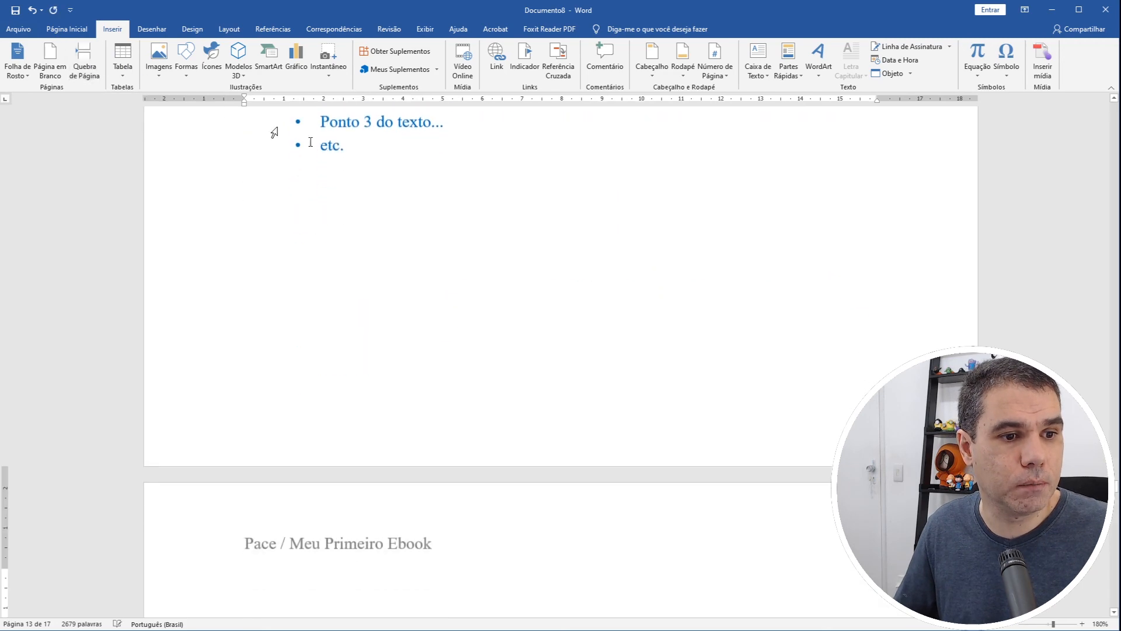
Update the Sumário so its page numbers account for the blank page added before Epílogo/Conclusão.
{"action": "scroll", "coordinate": [557, 237], "scroll_direction": "up", "scroll_amount": 4}
{"action": "scroll", "coordinate": [566, 246], "scroll_direction": "down", "scroll_amount": 15}
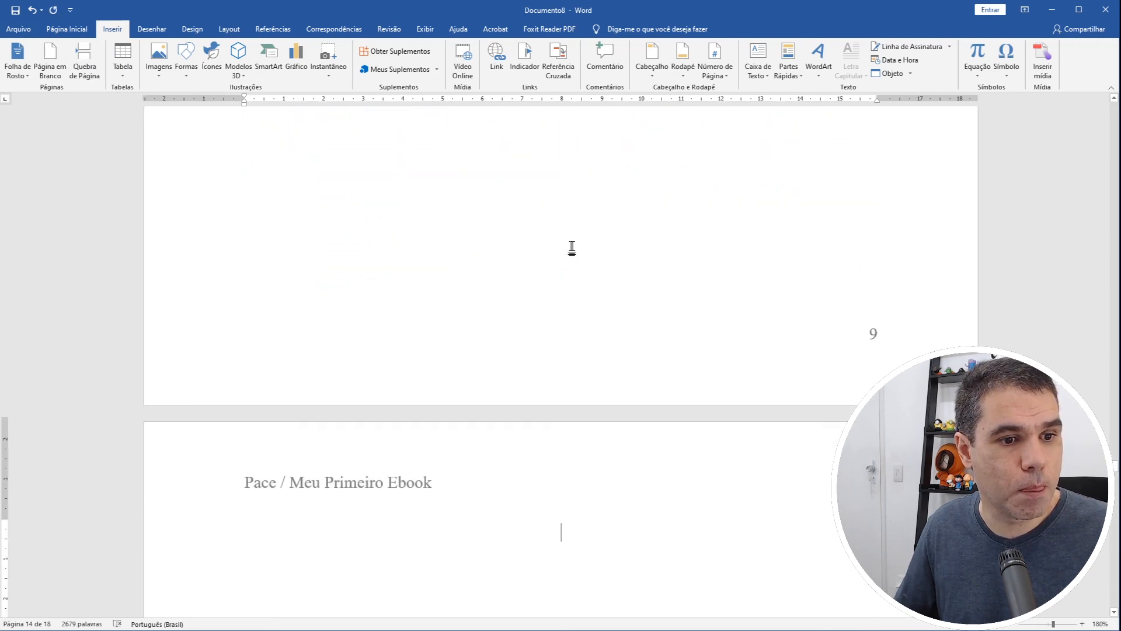
{"action": "scroll", "coordinate": [621, 280], "scroll_direction": "down", "scroll_amount": 5}
{"action": "scroll", "coordinate": [651, 296], "scroll_direction": "up", "scroll_amount": 4}
{"action": "scroll", "coordinate": [636, 295], "scroll_direction": "up", "scroll_amount": 5}
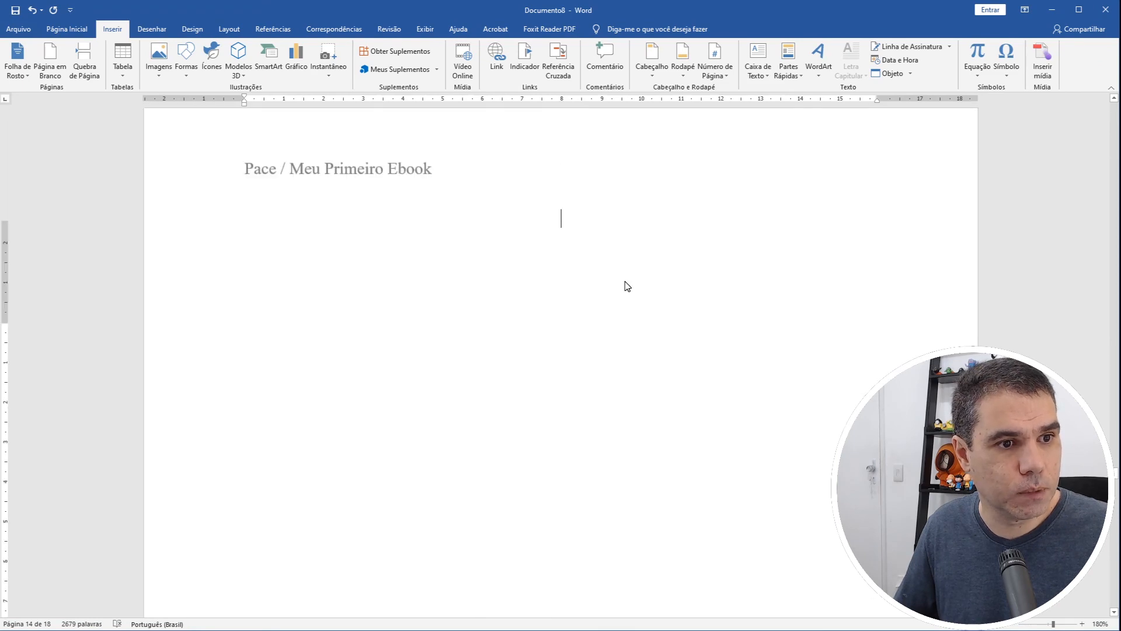
{"action": "left_click_drag", "start_coordinate": [1115, 477], "coordinate": [1079, 207]}
{"action": "scroll", "coordinate": [574, 333], "scroll_direction": "up", "scroll_amount": 7}
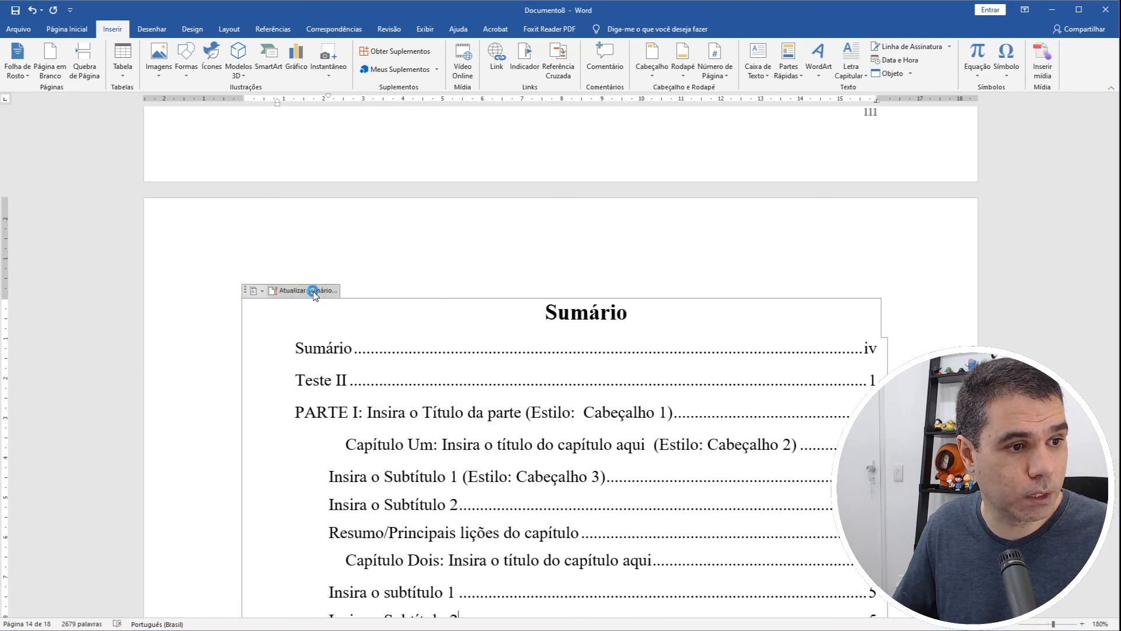
{"action": "left_click", "coordinate": [310, 290]}
{"action": "left_click", "coordinate": [564, 337]}
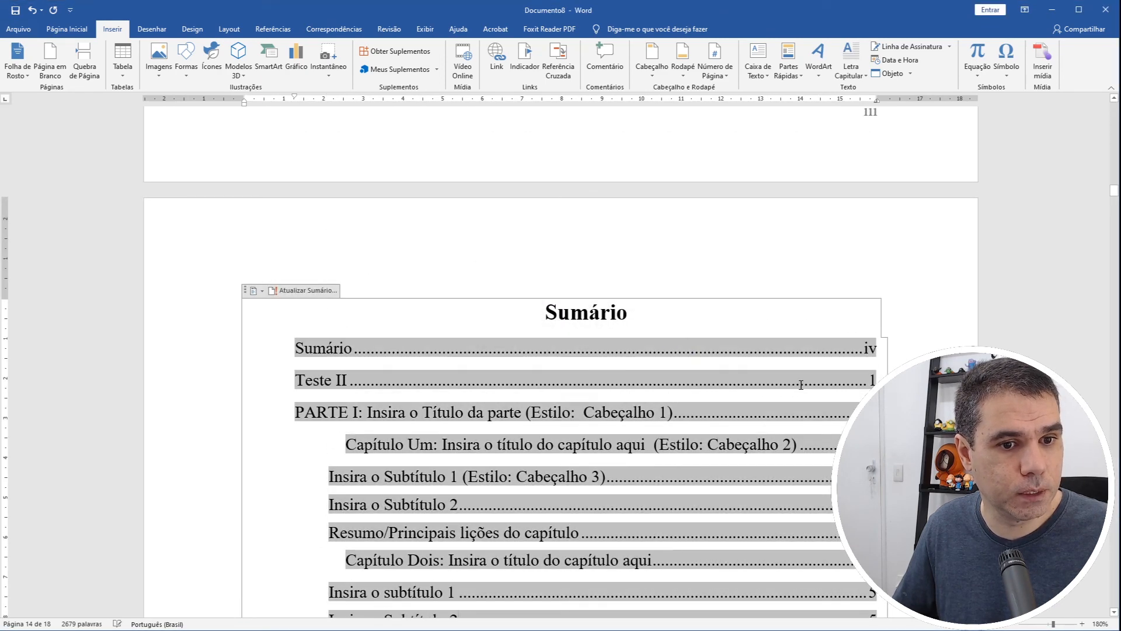
{"action": "scroll", "coordinate": [800, 388], "scroll_direction": "down", "scroll_amount": 10}
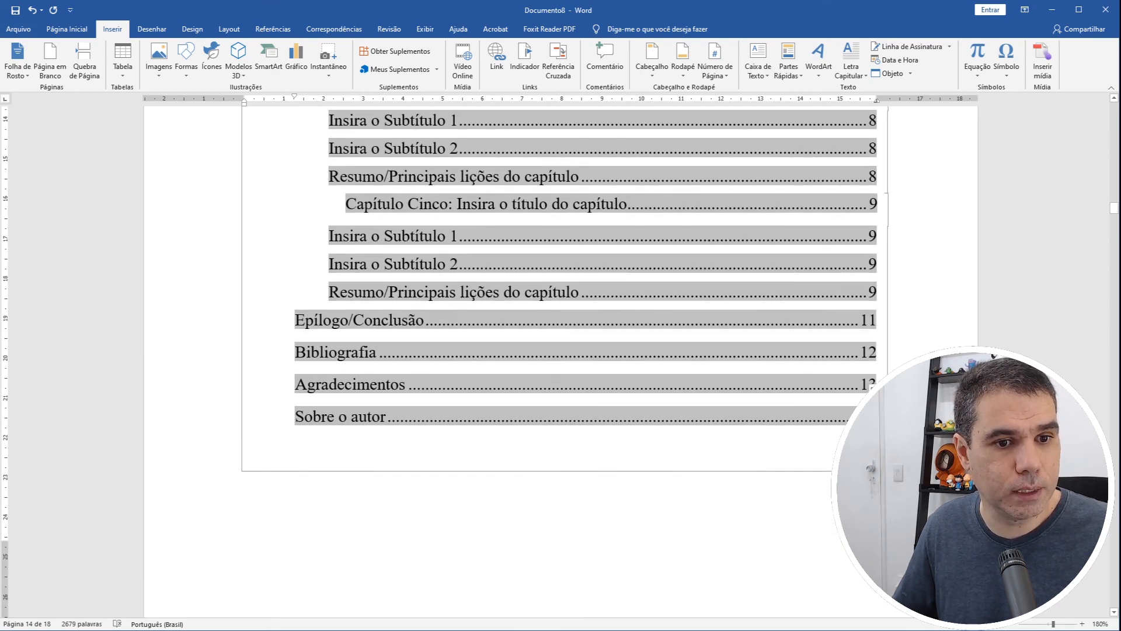
{"action": "scroll", "coordinate": [869, 368], "scroll_direction": "up", "scroll_amount": 1}
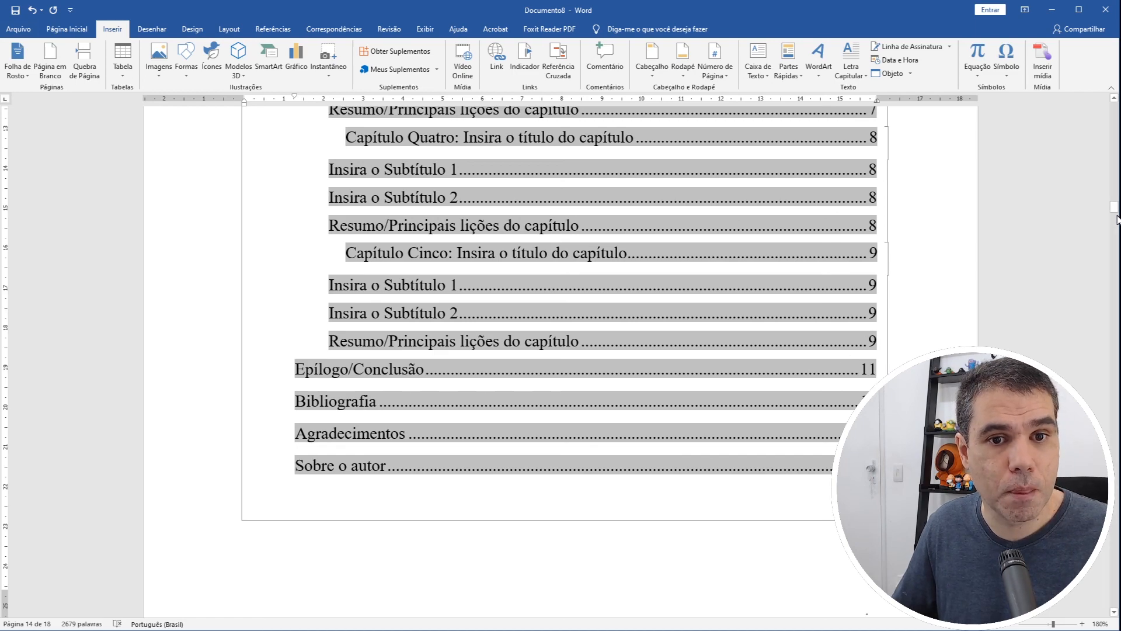
Enter the heading "Capítulo 6" on the blank page after Capítulo Cinco.
{"action": "left_click_drag", "start_coordinate": [1115, 211], "coordinate": [1115, 472]}
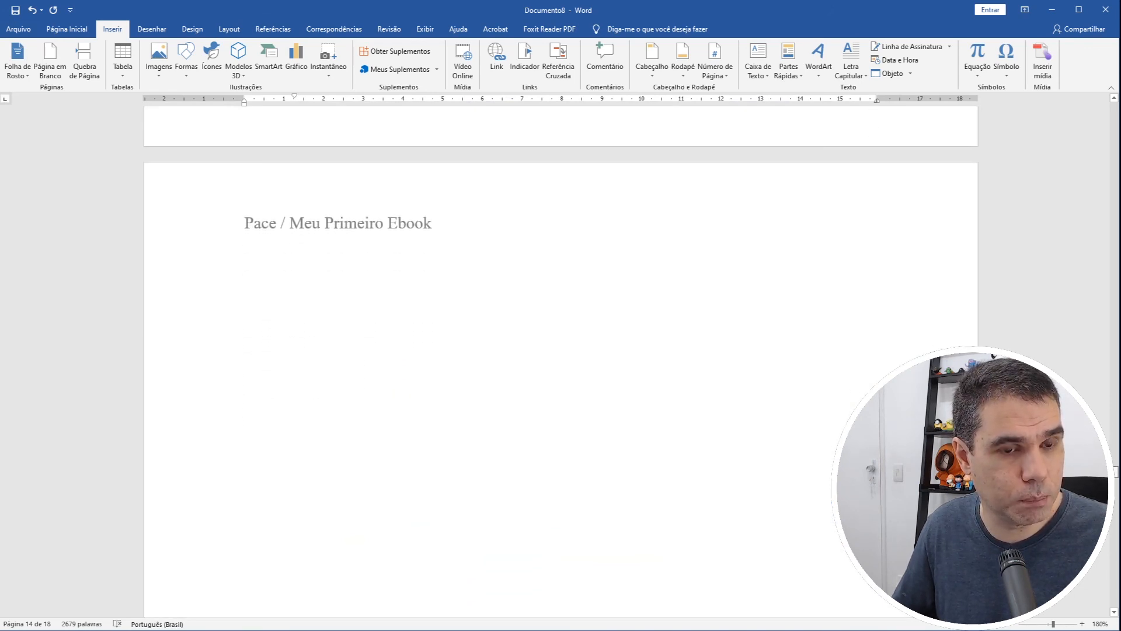
{"action": "scroll", "coordinate": [358, 220], "scroll_direction": "down", "scroll_amount": 1}
{"action": "left_click", "coordinate": [372, 215]}
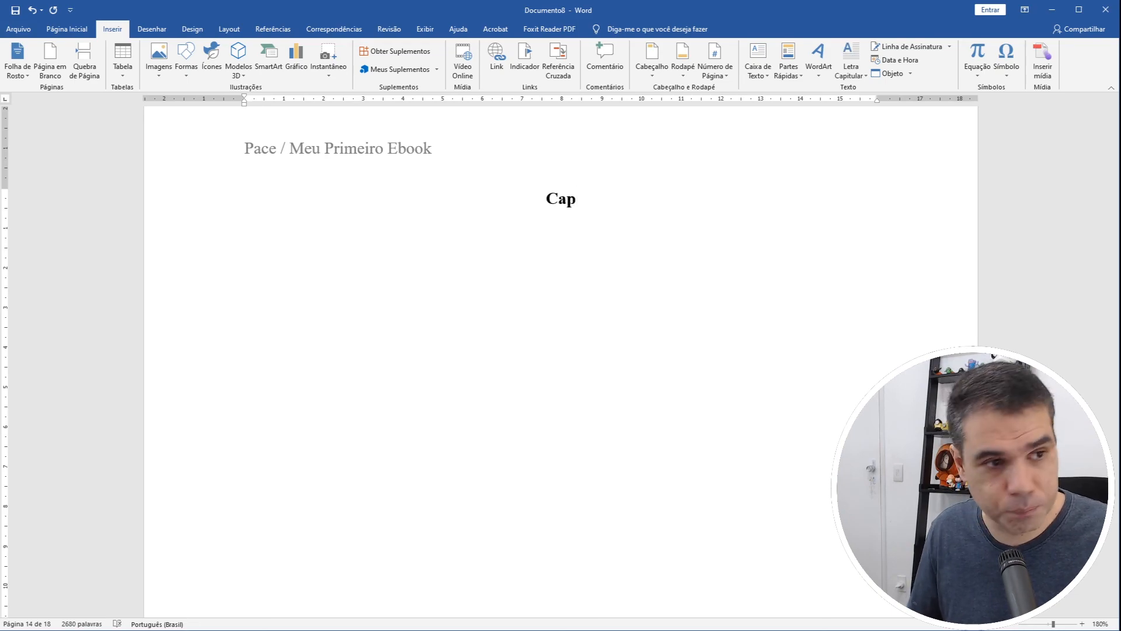
{"action": "scroll", "coordinate": [597, 289], "scroll_direction": "up", "scroll_amount": 15}
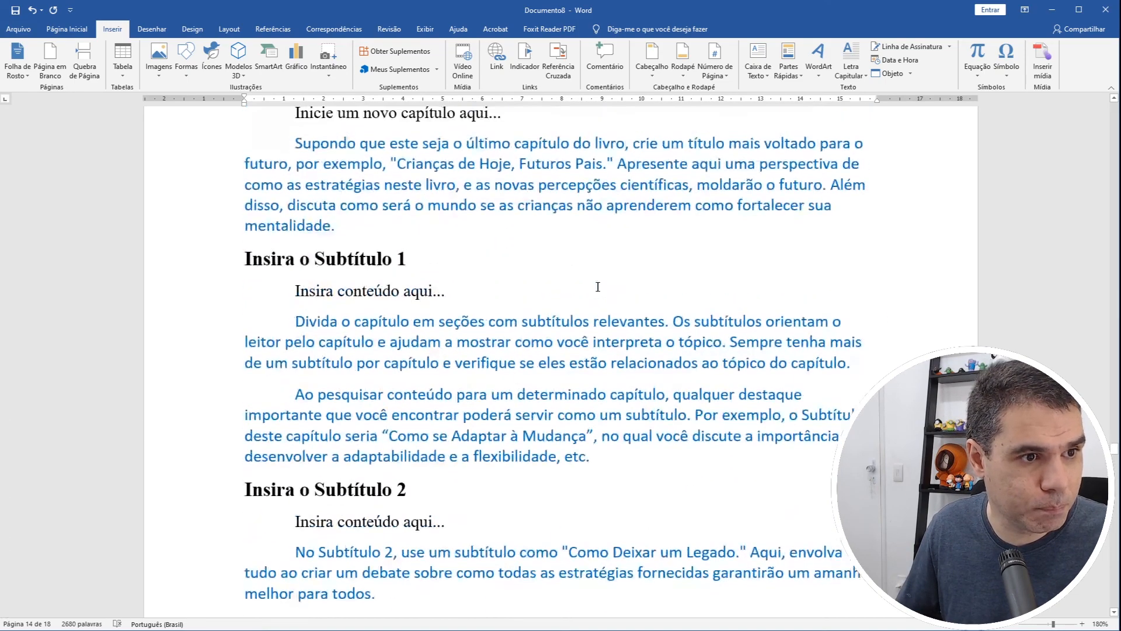
{"action": "scroll", "coordinate": [597, 289], "scroll_direction": "down", "scroll_amount": 15}
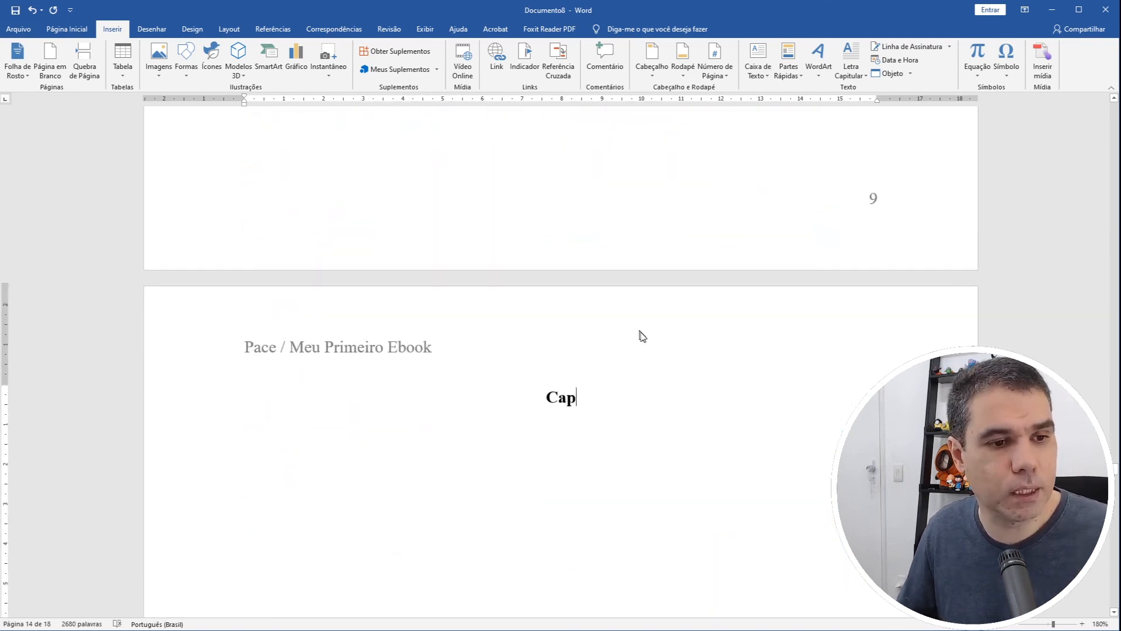
{"action": "type", "text": "ítu"}
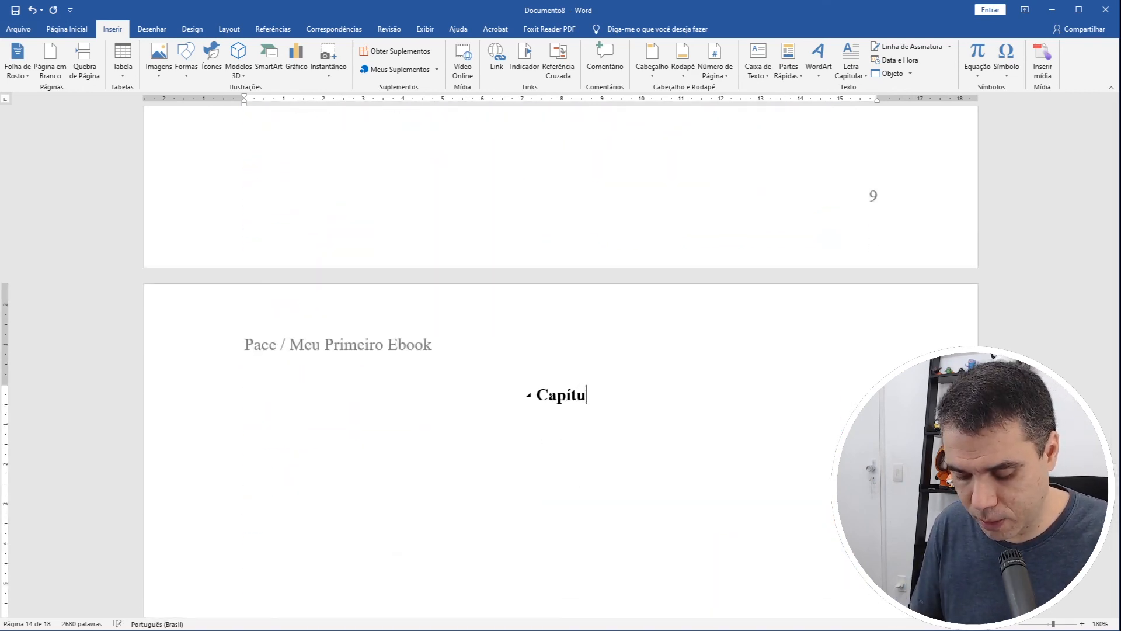
{"action": "type", "text": "lo 6"}
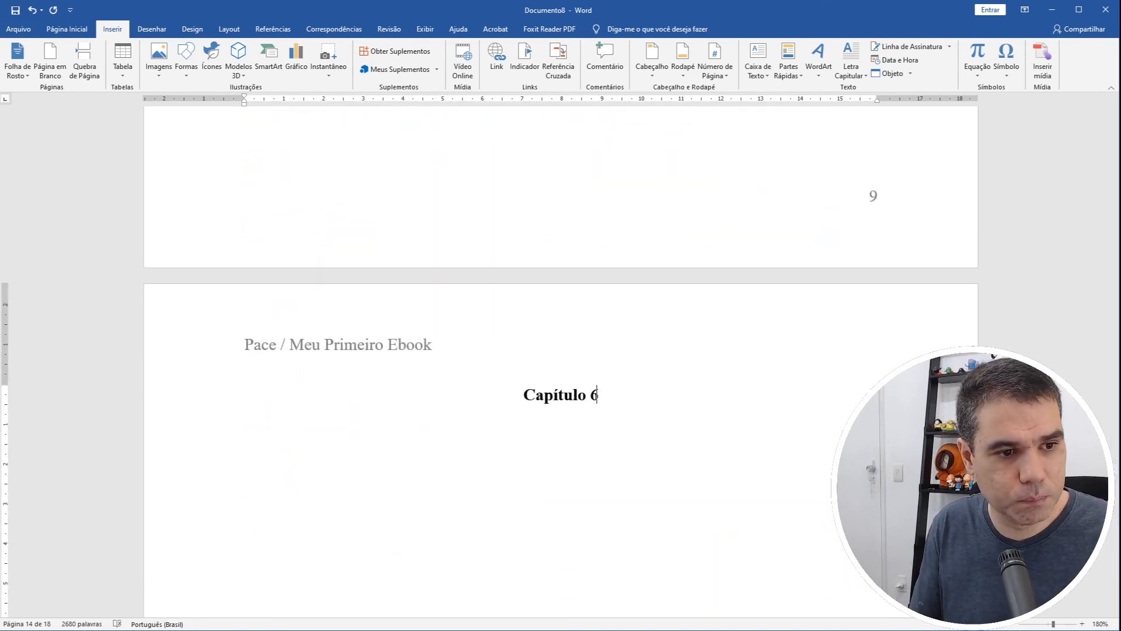
Update the Sumário with the option "Atualizar o índice inteiro" so it picks up the "Capítulo 6" heading.
{"action": "scroll", "coordinate": [827, 378], "scroll_direction": "up", "scroll_amount": 15}
{"action": "scroll", "coordinate": [827, 378], "scroll_direction": "down", "scroll_amount": 10}
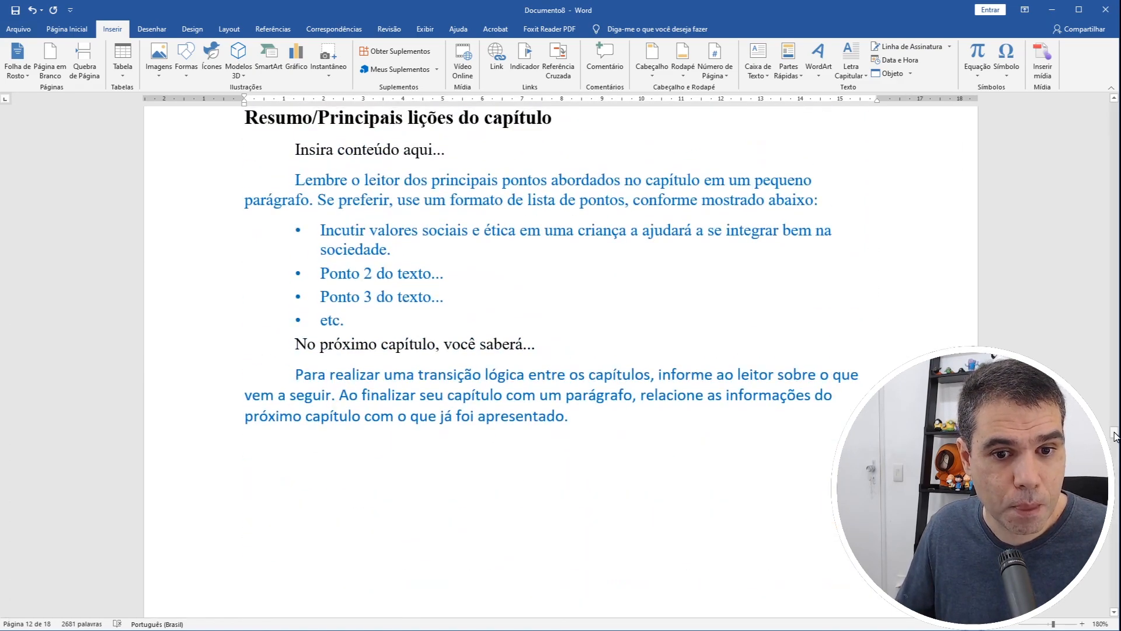
{"action": "scroll", "coordinate": [1086, 331], "scroll_direction": "up", "scroll_amount": 15}
{"action": "scroll", "coordinate": [1085, 331], "scroll_direction": "up", "scroll_amount": 20}
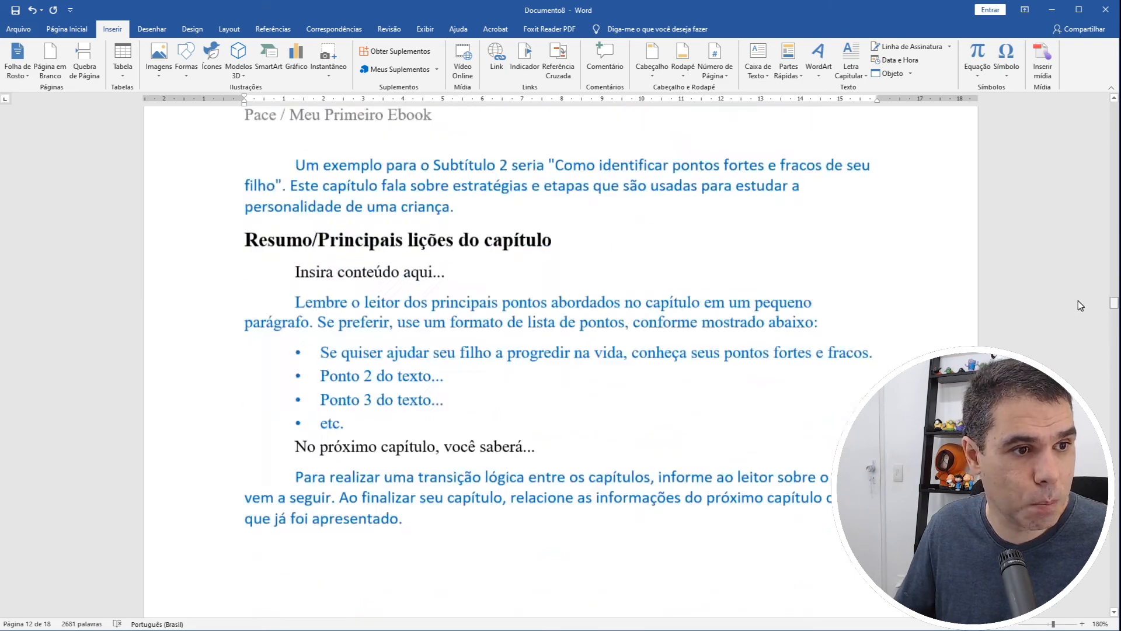
{"action": "scroll", "coordinate": [1074, 219], "scroll_direction": "up", "scroll_amount": 20}
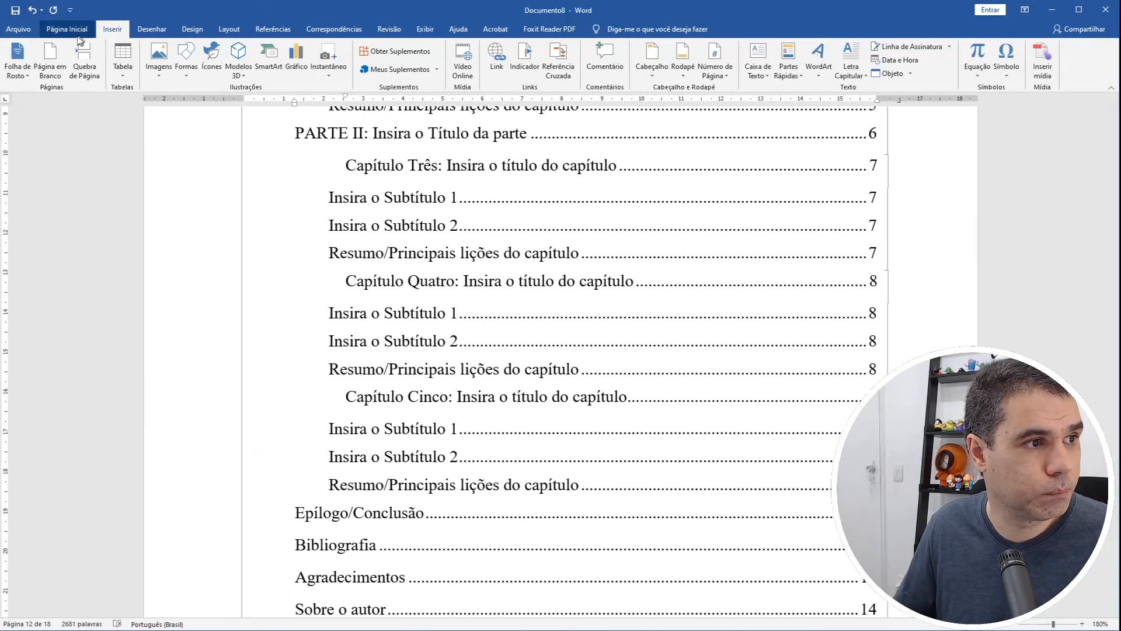
{"action": "scroll", "coordinate": [483, 222], "scroll_direction": "up", "scroll_amount": 9}
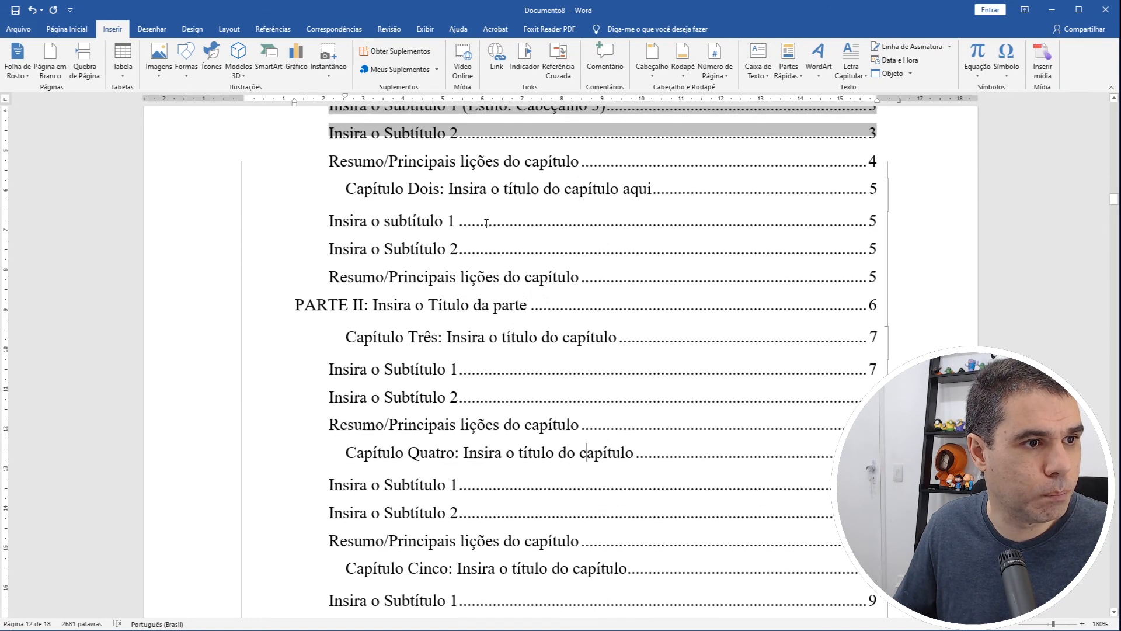
{"action": "scroll", "coordinate": [409, 237], "scroll_direction": "up", "scroll_amount": 2}
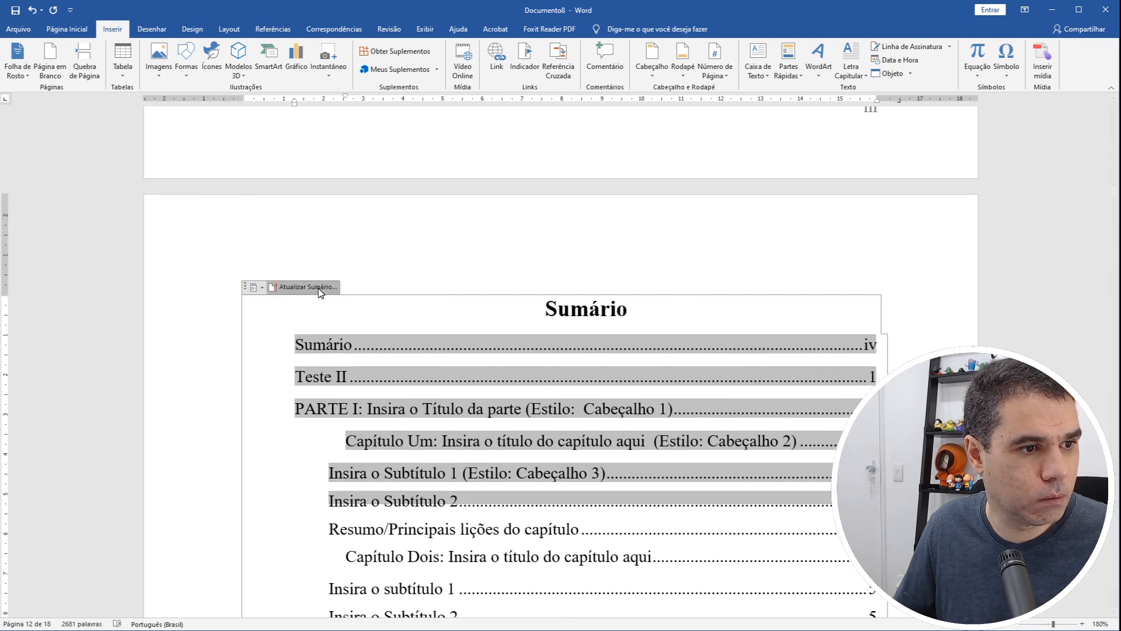
{"action": "left_click", "coordinate": [308, 287]}
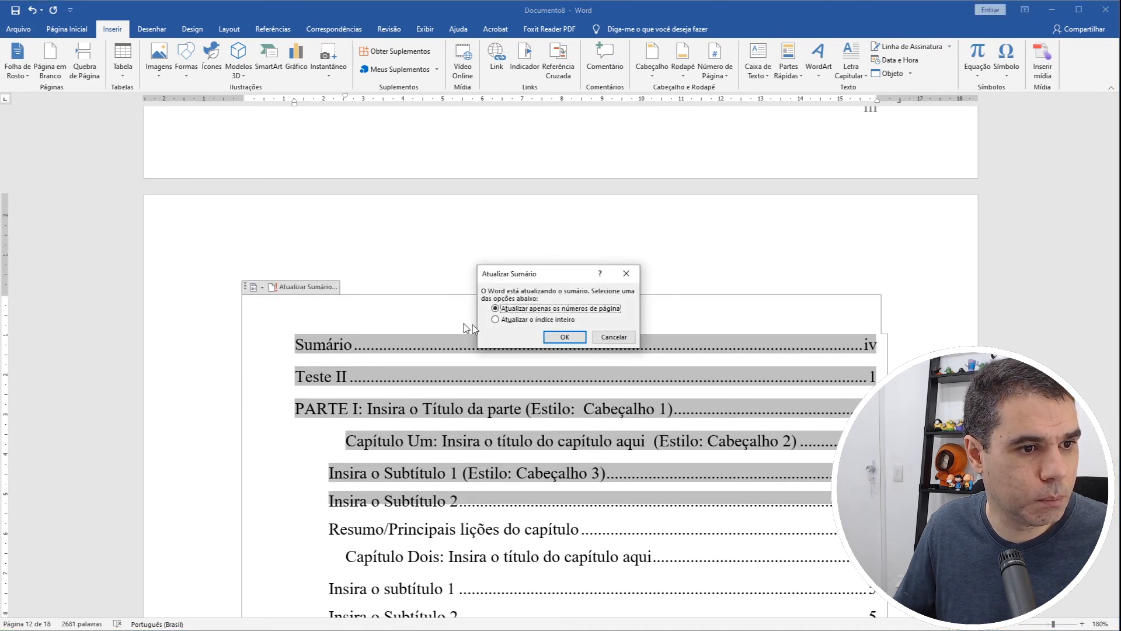
{"action": "left_click", "coordinate": [566, 338]}
{"action": "left_click_drag", "start_coordinate": [1114, 191], "coordinate": [1107, 210]}
{"action": "scroll", "coordinate": [436, 223], "scroll_direction": "up", "scroll_amount": 2}
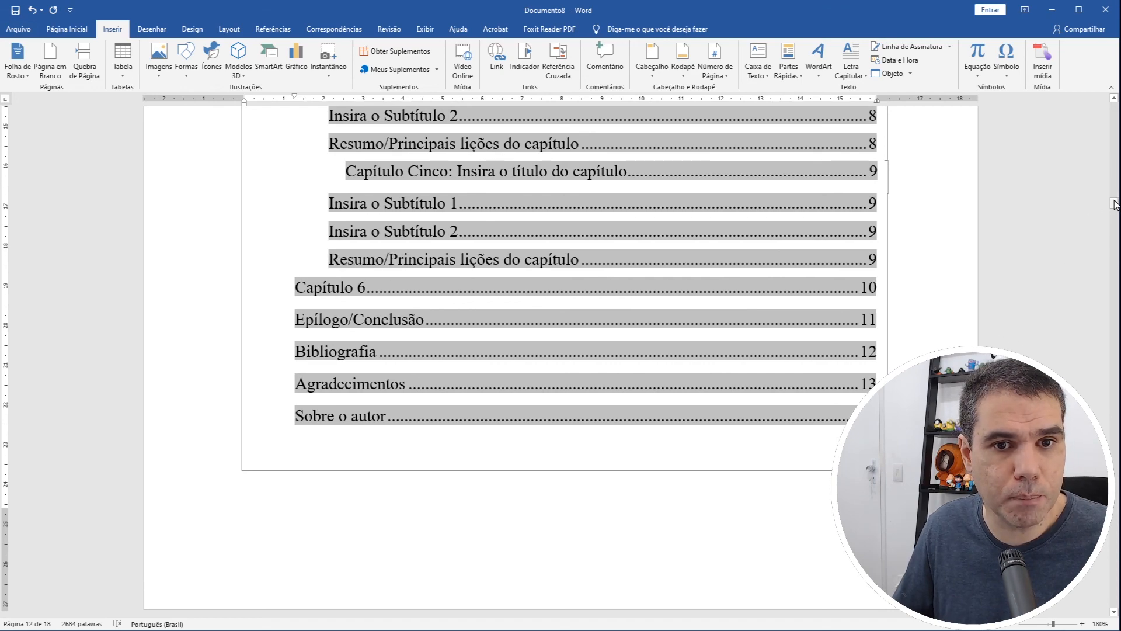
Undo the change that pulled Epílogo/Conclusão onto the Capítulo 6 page and apply the Normal style to "Capítulo 6".
{"action": "left_click_drag", "start_coordinate": [1114, 204], "coordinate": [1115, 481]}
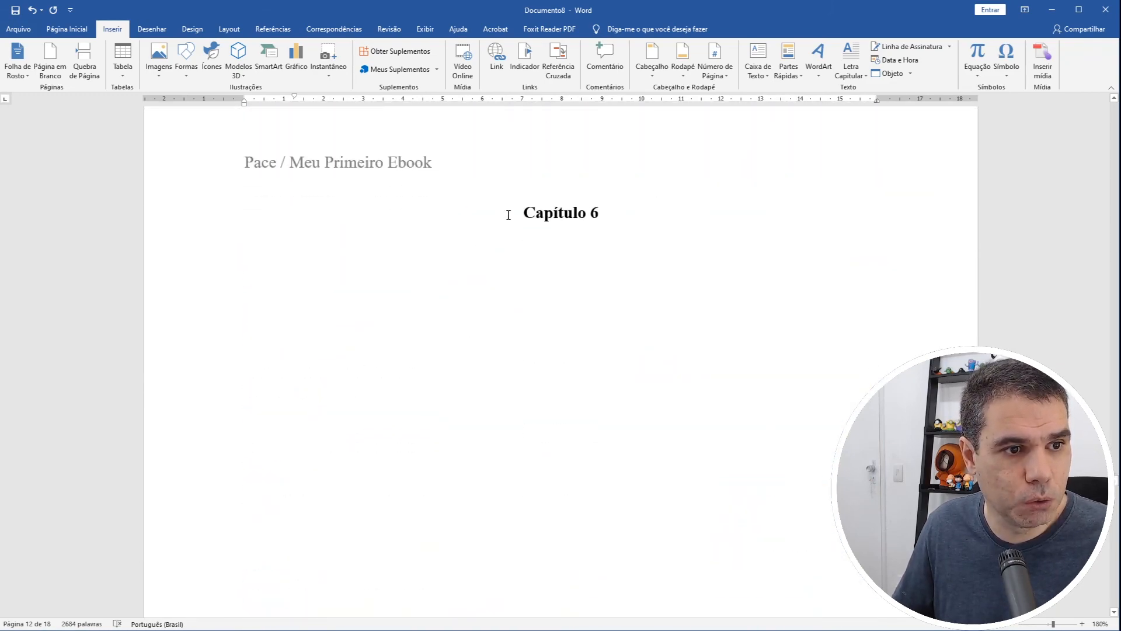
{"action": "left_click", "coordinate": [515, 216]}
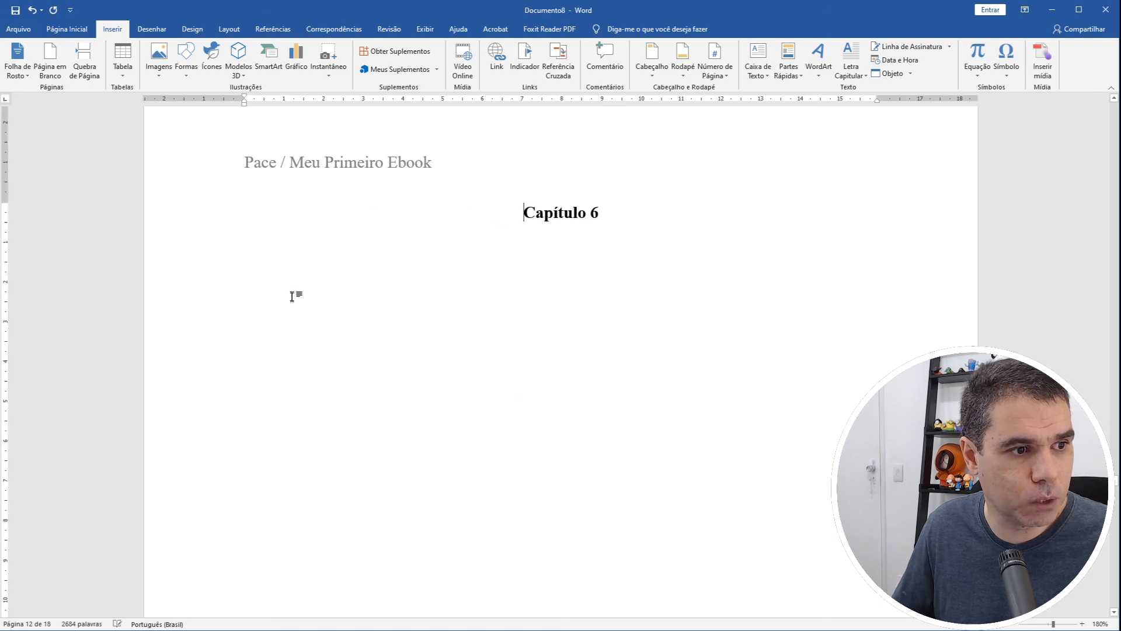
{"action": "left_click", "coordinate": [516, 214]}
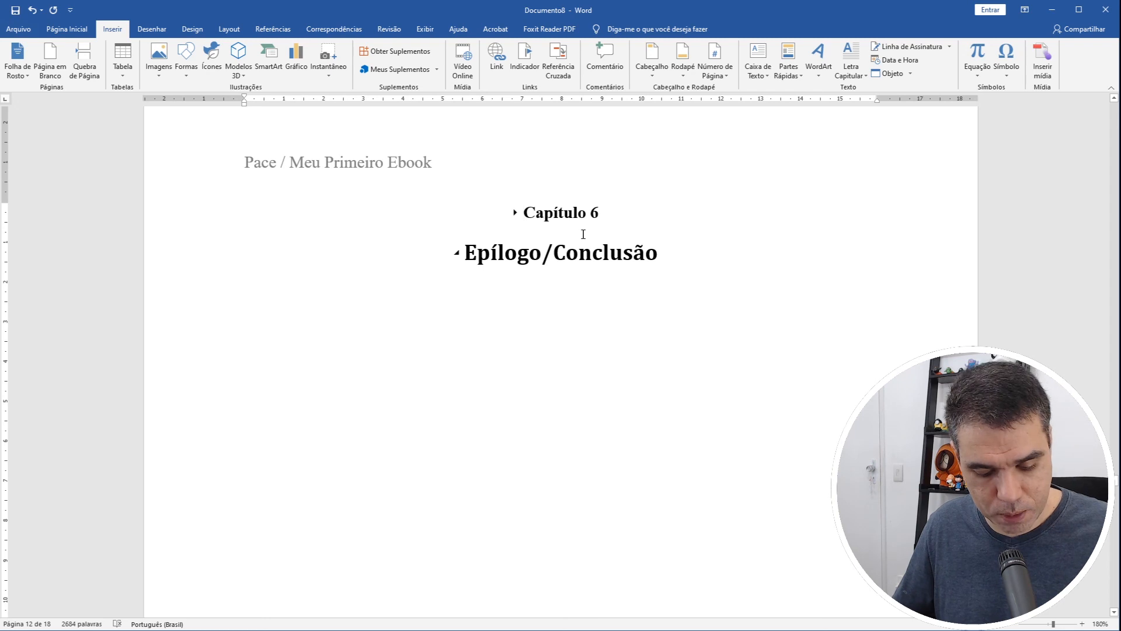
{"action": "key", "text": "ctrl+z"}
{"action": "scroll", "coordinate": [690, 285], "scroll_direction": "up", "scroll_amount": 2}
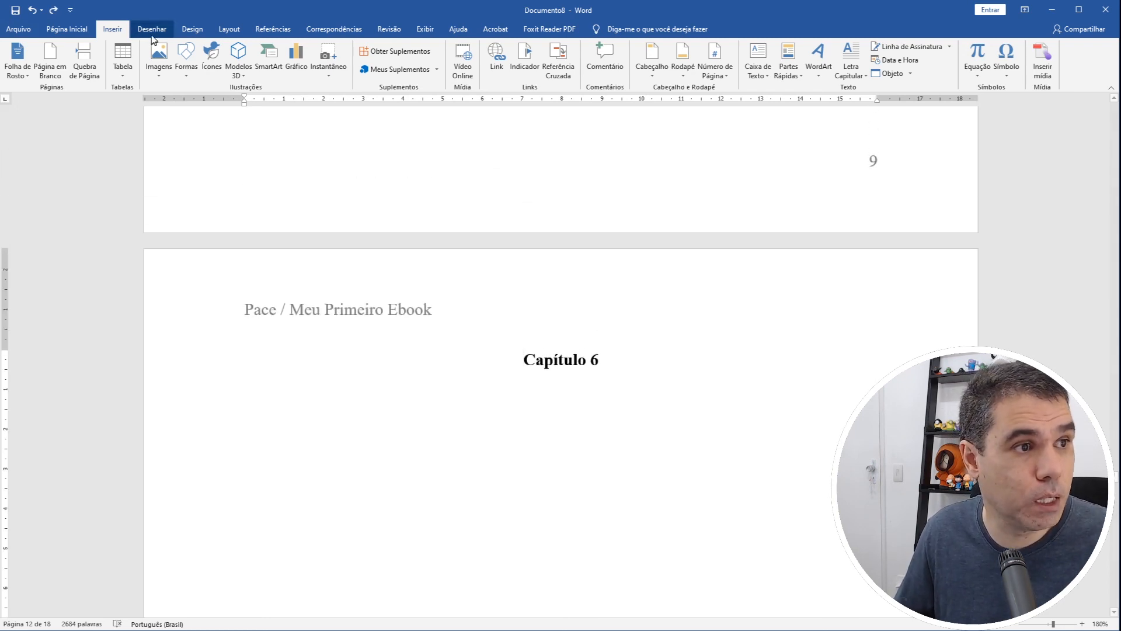
{"action": "left_click", "coordinate": [67, 29]}
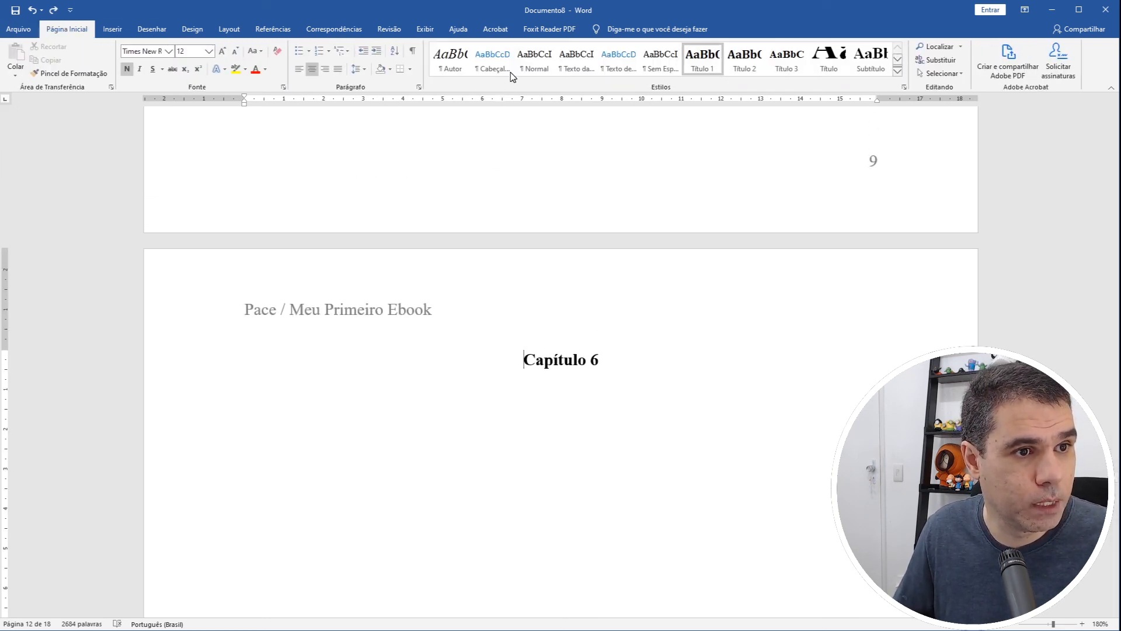
{"action": "left_click", "coordinate": [531, 65]}
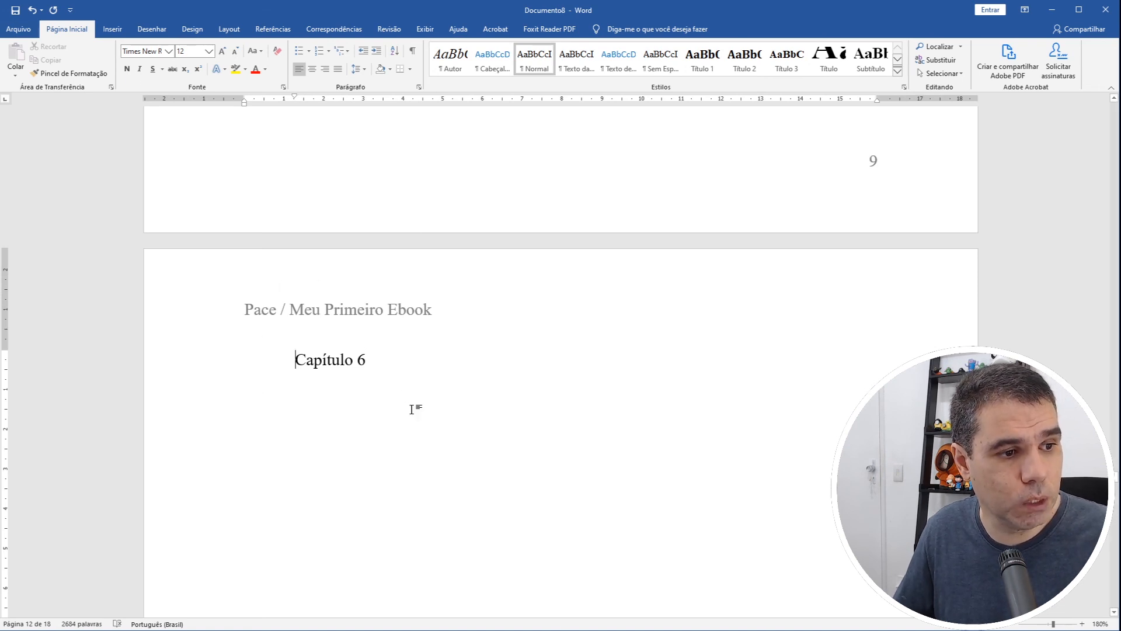
Update the whole Sumário so it reflects "Capítulo 6" being in the Normal style.
{"action": "mouse_move", "coordinate": [1115, 487]}
{"action": "left_mouse_down"}
{"action": "mouse_move", "coordinate": [1114, 181]}
{"action": "mouse_move", "coordinate": [1112, 231]}
{"action": "mouse_move", "coordinate": [1108, 199]}
{"action": "left_mouse_up"}
{"action": "left_click", "coordinate": [450, 196]}
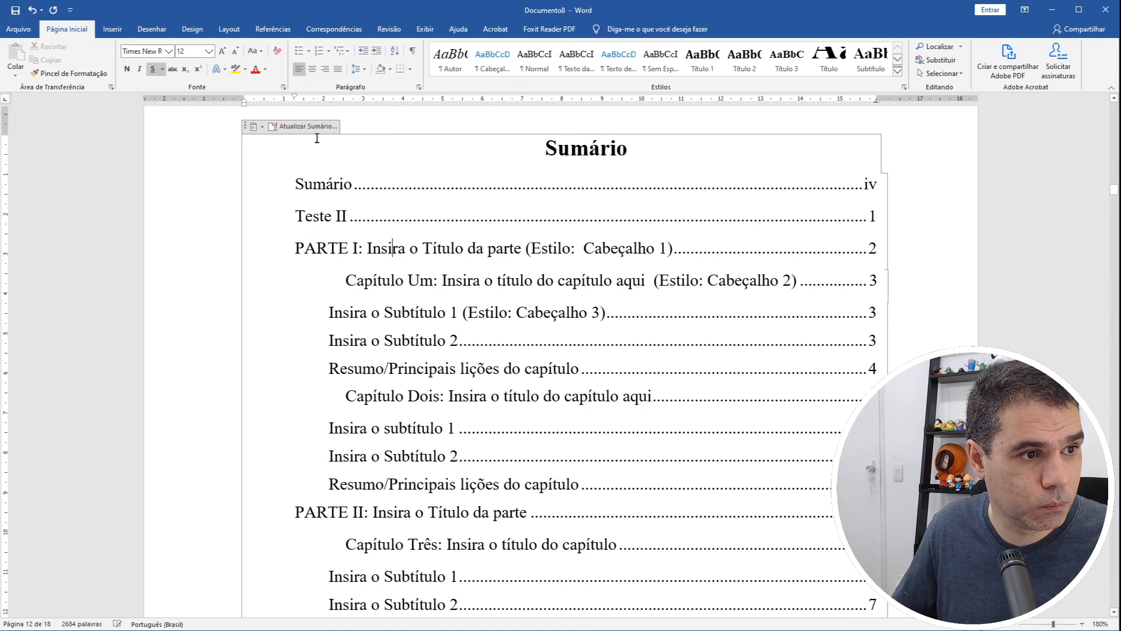
{"action": "left_click", "coordinate": [306, 127]}
{"action": "left_click", "coordinate": [564, 337]}
{"action": "scroll", "coordinate": [711, 392], "scroll_direction": "down", "scroll_amount": 8}
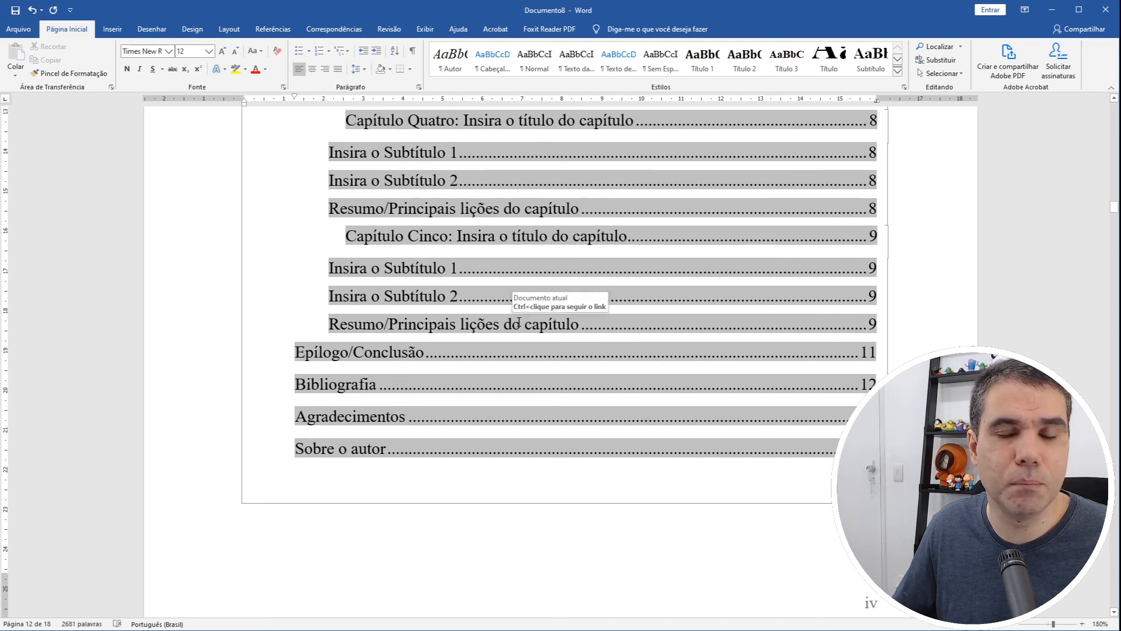
Check the styles of the Capítulo Cinco title and its first subtitle, and apply the Título 2 style to "Capítulo 6".
{"action": "left_click_drag", "start_coordinate": [1115, 210], "coordinate": [1095, 441]}
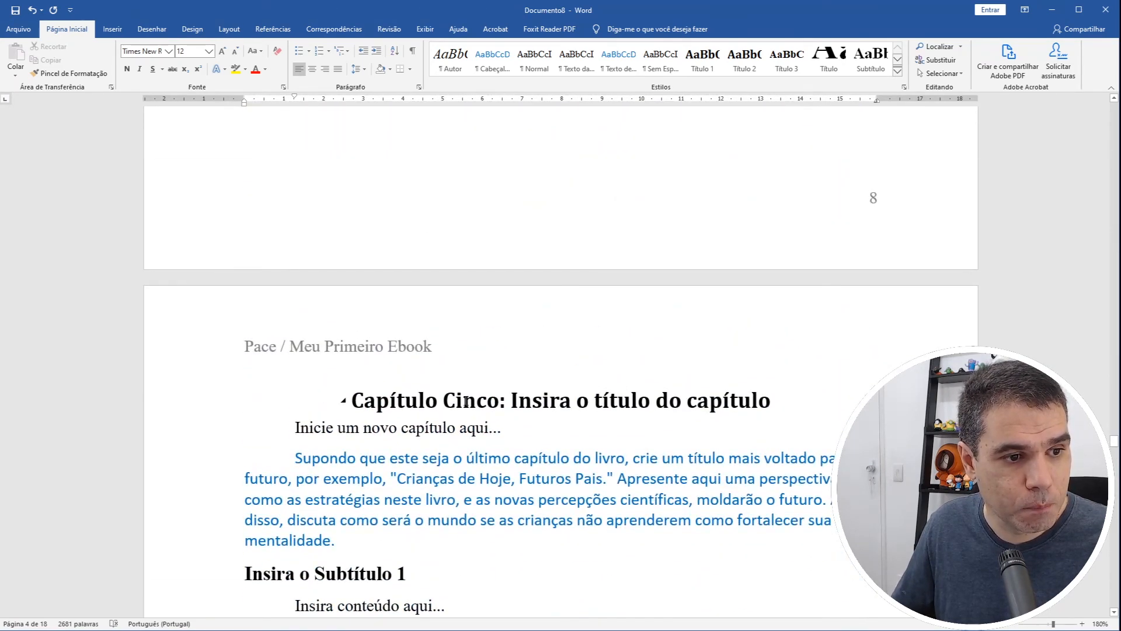
{"action": "double_click", "coordinate": [467, 401]}
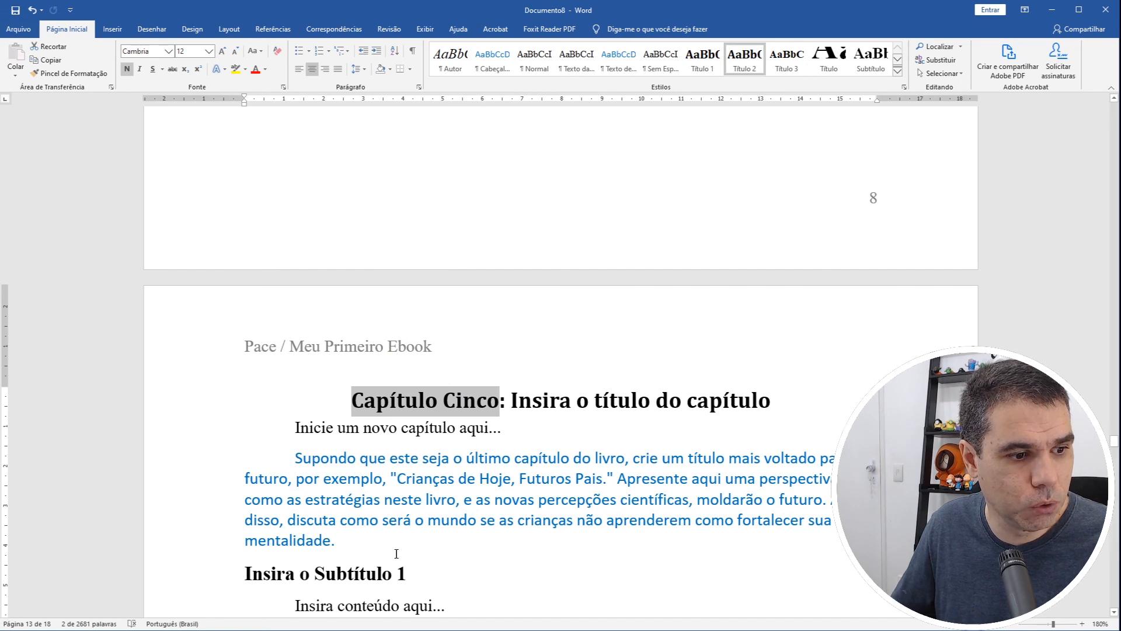
{"action": "triple_click", "coordinate": [369, 577]}
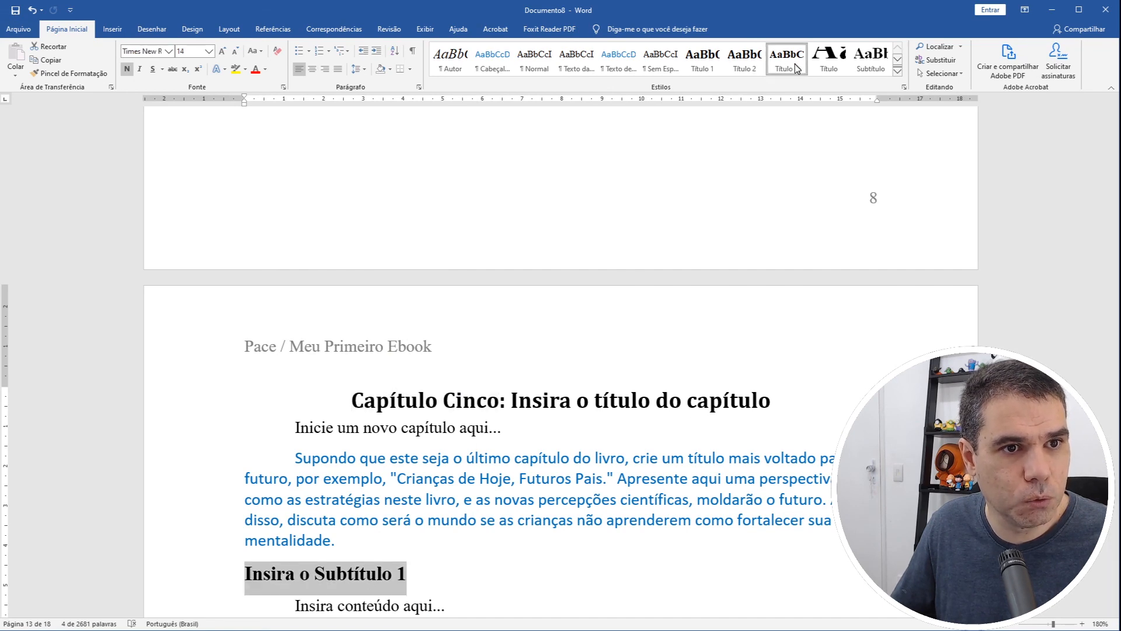
{"action": "scroll", "coordinate": [682, 328], "scroll_direction": "down", "scroll_amount": 12}
{"action": "scroll", "coordinate": [683, 329], "scroll_direction": "down", "scroll_amount": 8}
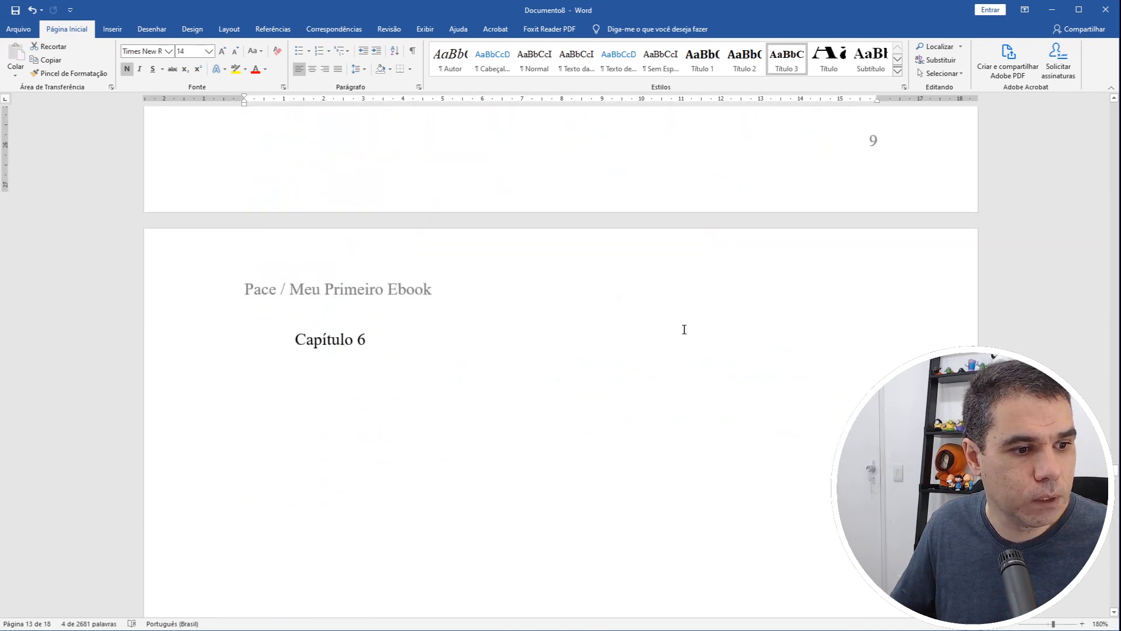
{"action": "left_click", "coordinate": [331, 319]}
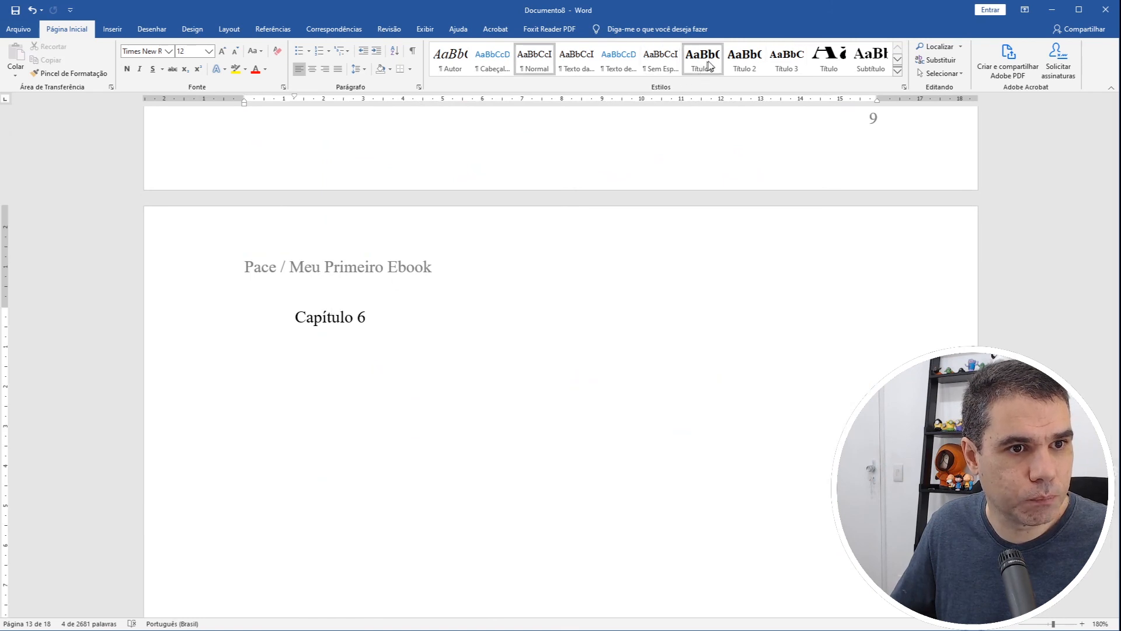
{"action": "left_click", "coordinate": [744, 62]}
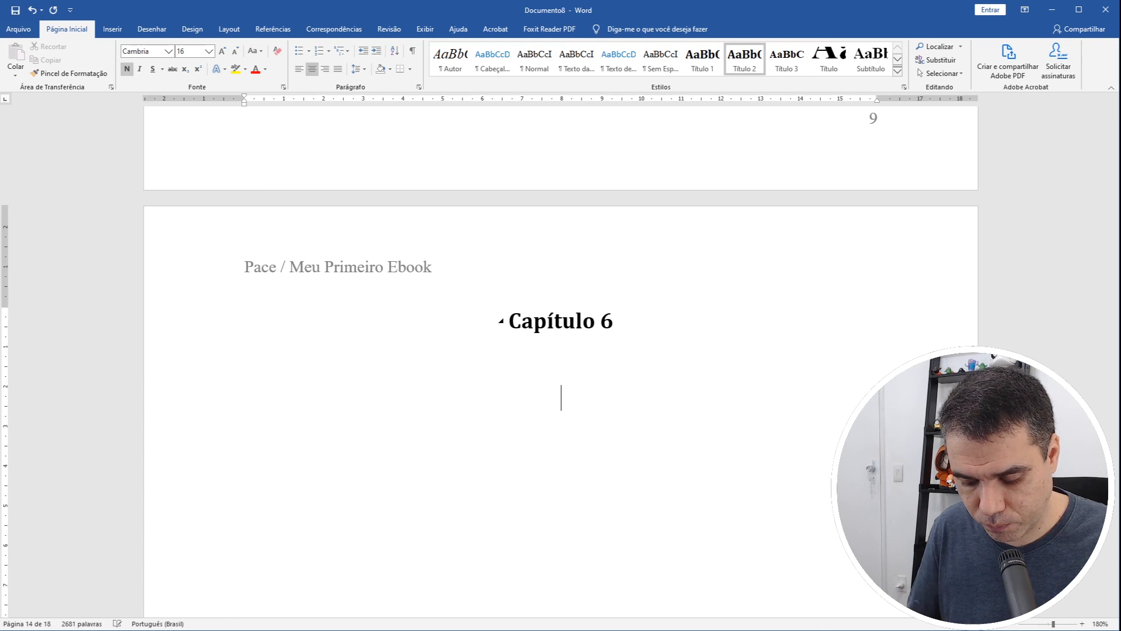
Add the subtitle "sub" in the Título 3 style under "Capítulo 6" and compare it with Capítulo Cinco's subtitles.
{"action": "left_click", "coordinate": [795, 75]}
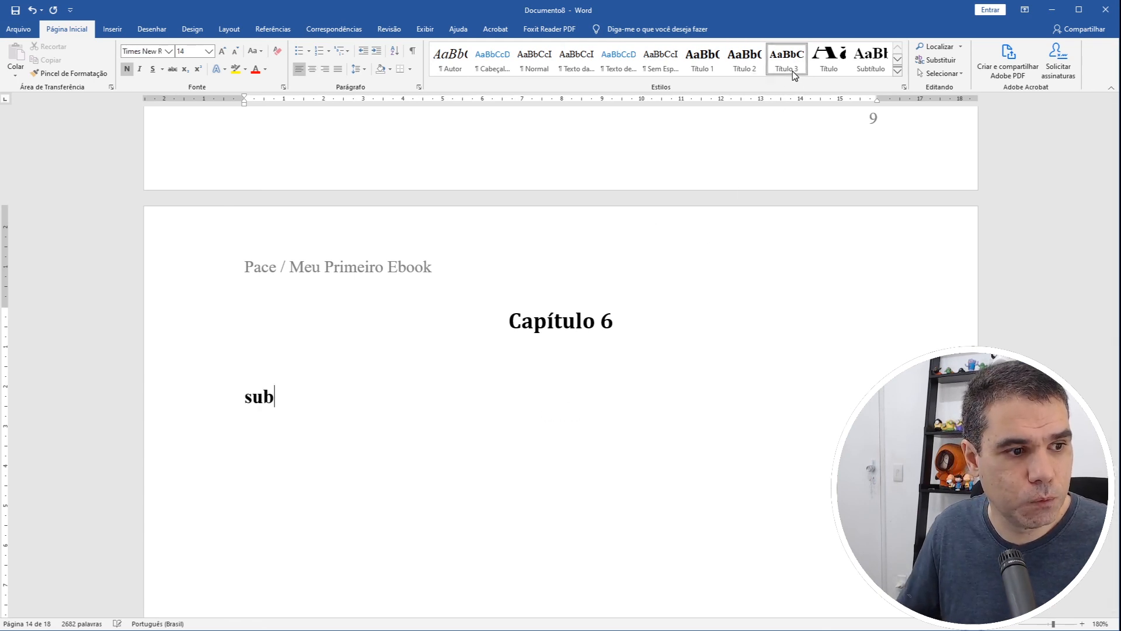
{"action": "scroll", "coordinate": [728, 333], "scroll_direction": "up", "scroll_amount": 10}
{"action": "scroll", "coordinate": [732, 311], "scroll_direction": "up", "scroll_amount": 10}
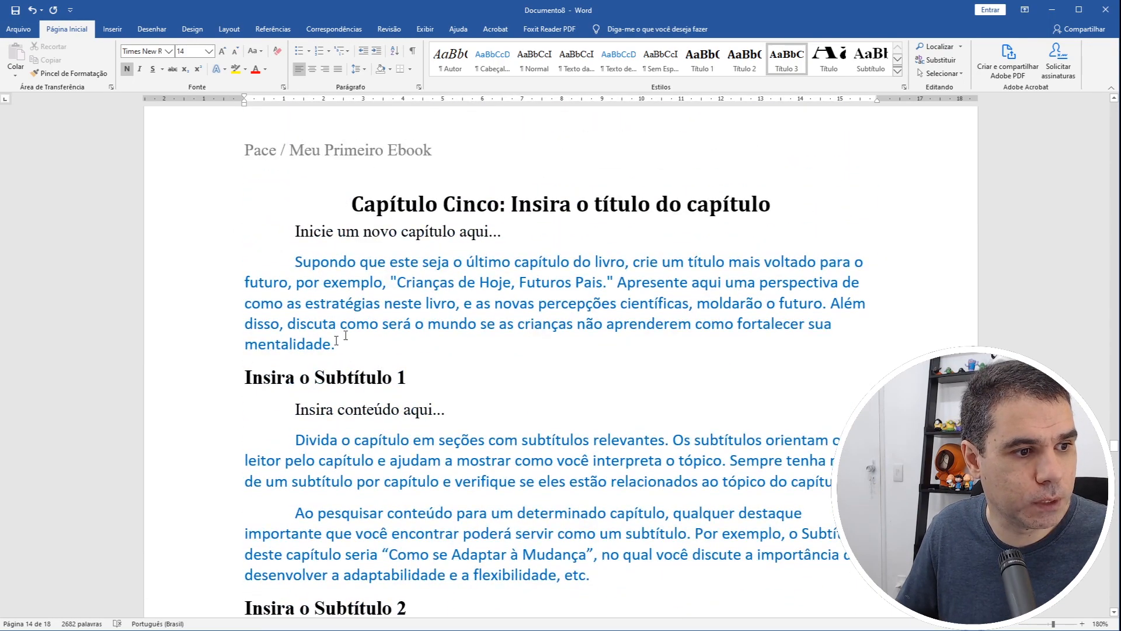
{"action": "scroll", "coordinate": [488, 415], "scroll_direction": "down", "scroll_amount": 20}
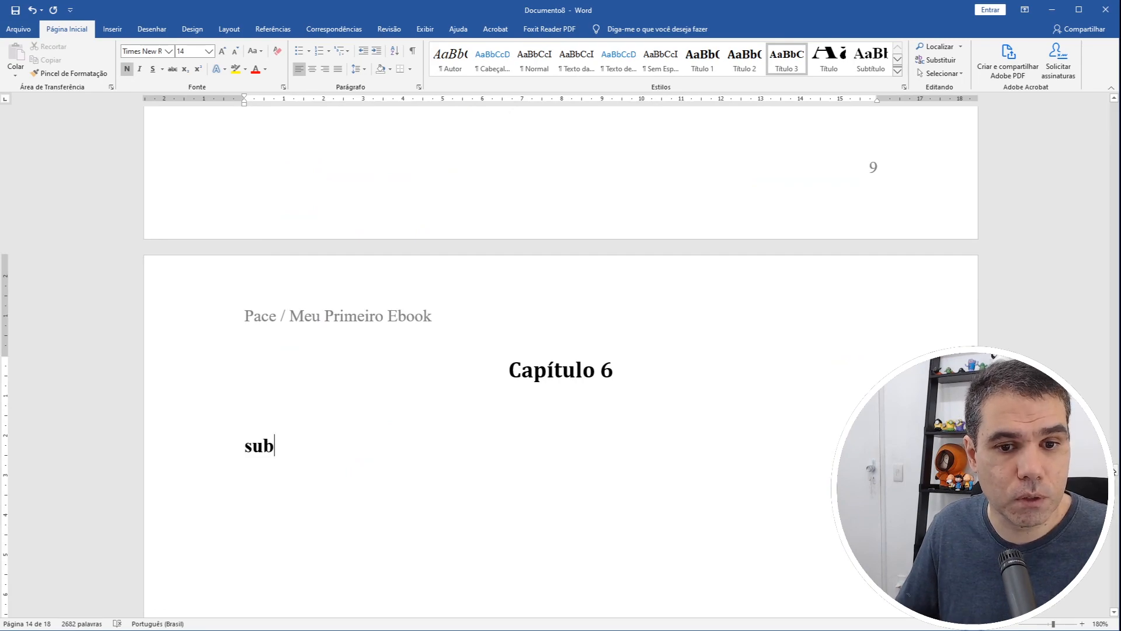
Update the Sumário so it picks up the "sub" subtitle, and review its Capítulo 6 entries.
{"action": "left_click_drag", "start_coordinate": [1115, 471], "coordinate": [1115, 232]}
{"action": "scroll", "coordinate": [539, 267], "scroll_direction": "up", "scroll_amount": 20}
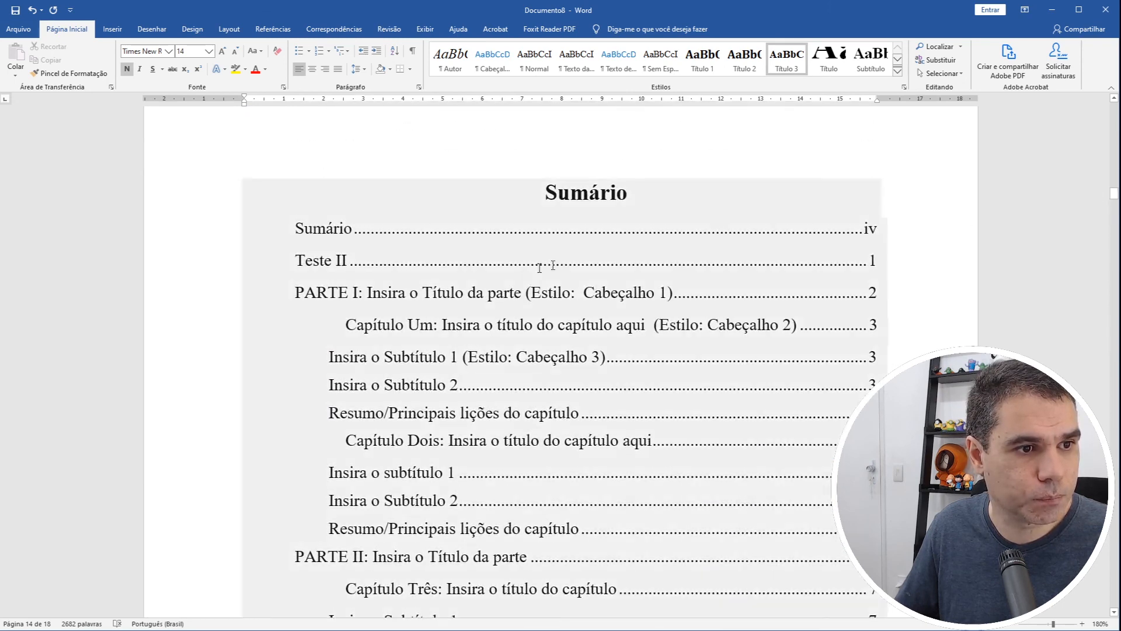
{"action": "left_click", "coordinate": [539, 268]}
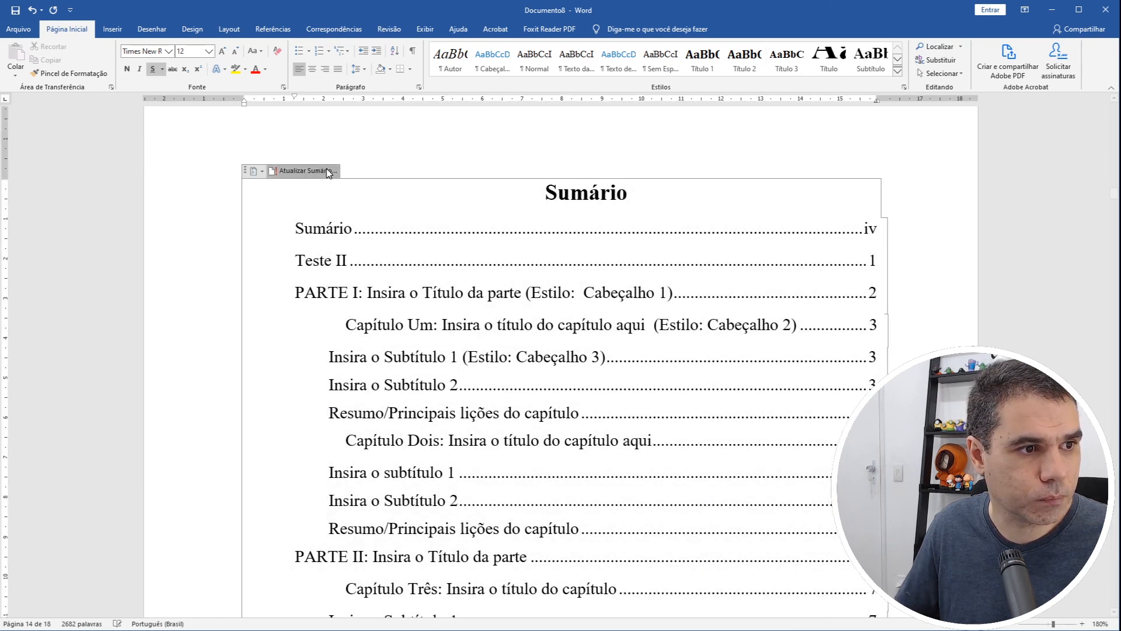
{"action": "left_click", "coordinate": [304, 171]}
{"action": "left_click", "coordinate": [564, 338]}
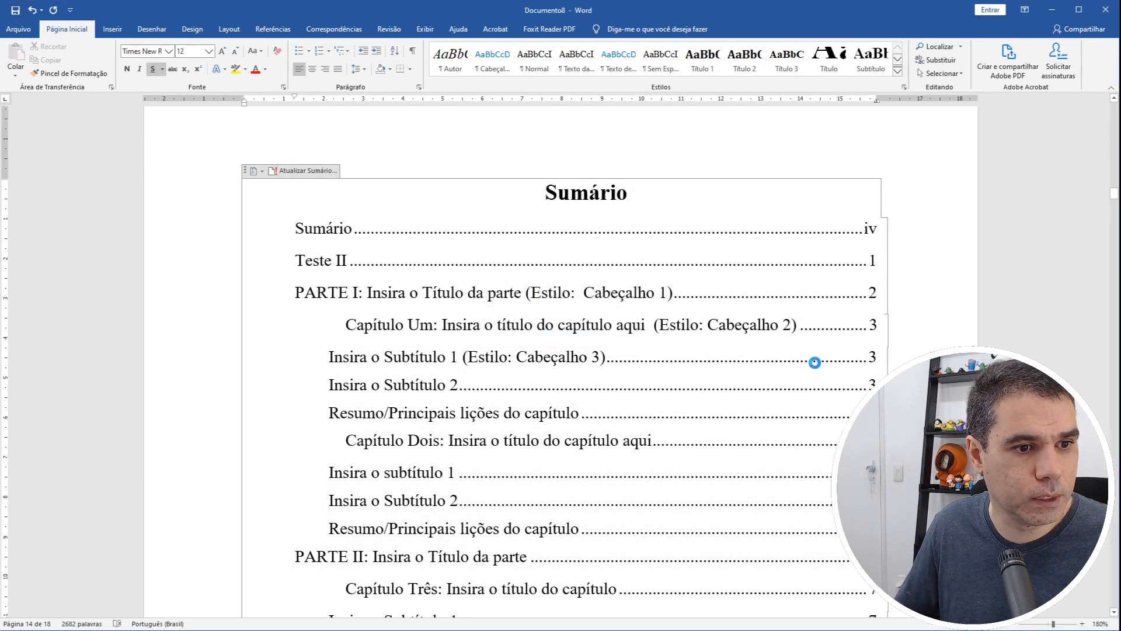
{"action": "scroll", "coordinate": [823, 363], "scroll_direction": "down", "scroll_amount": 9}
{"action": "scroll", "coordinate": [823, 363], "scroll_direction": "down", "scroll_amount": 2}
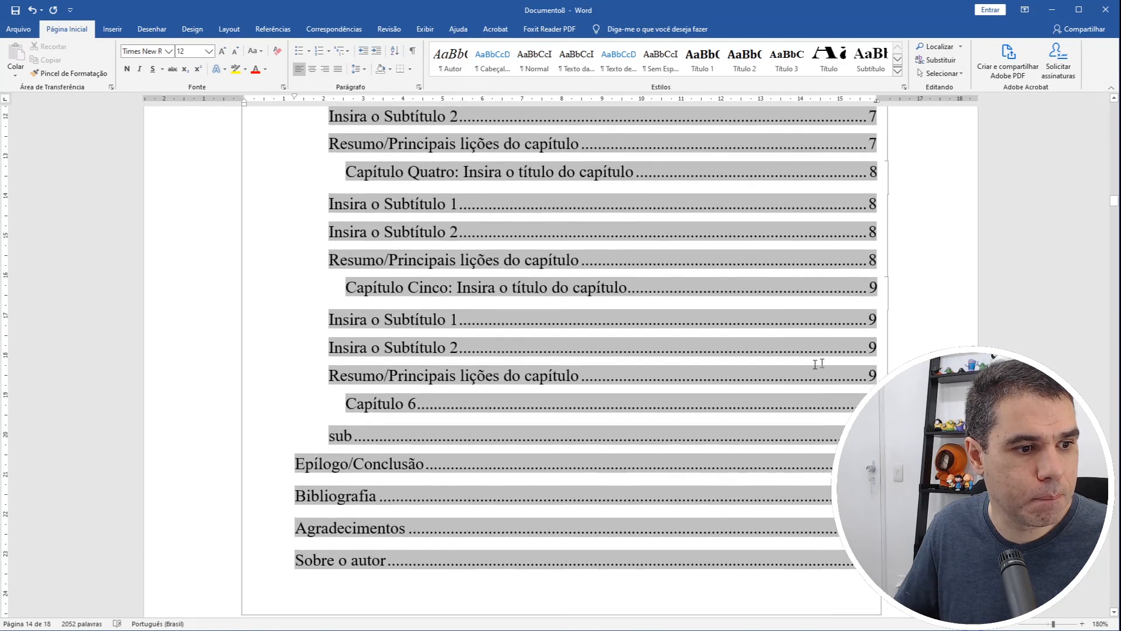
{"action": "scroll", "coordinate": [347, 431], "scroll_direction": "up", "scroll_amount": 5}
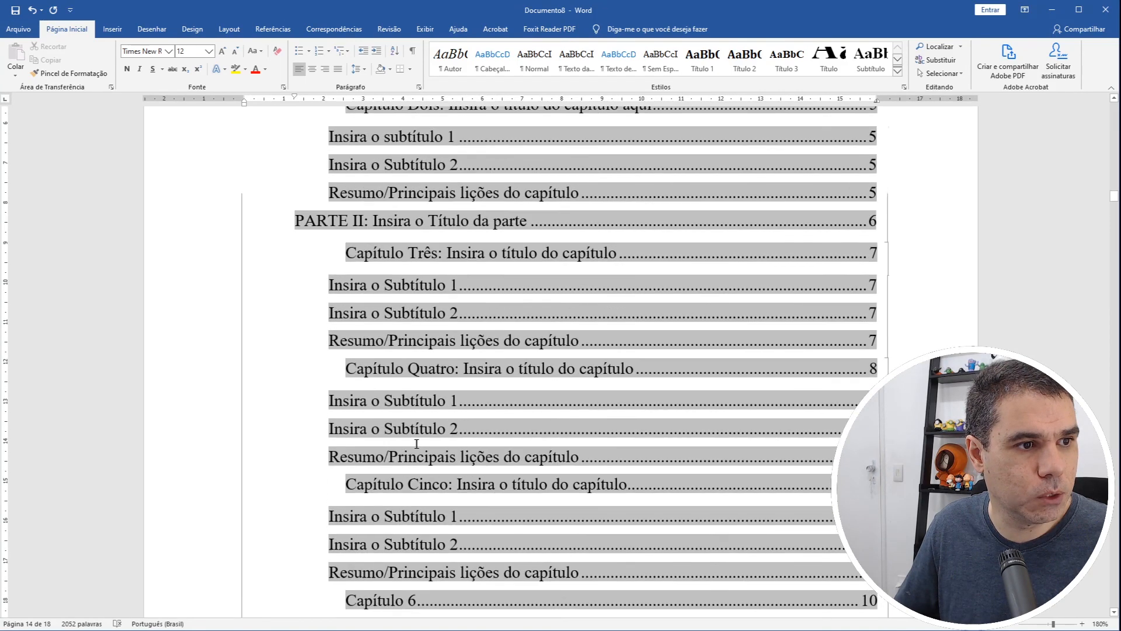
{"action": "scroll", "coordinate": [384, 359], "scroll_direction": "down", "scroll_amount": 6}
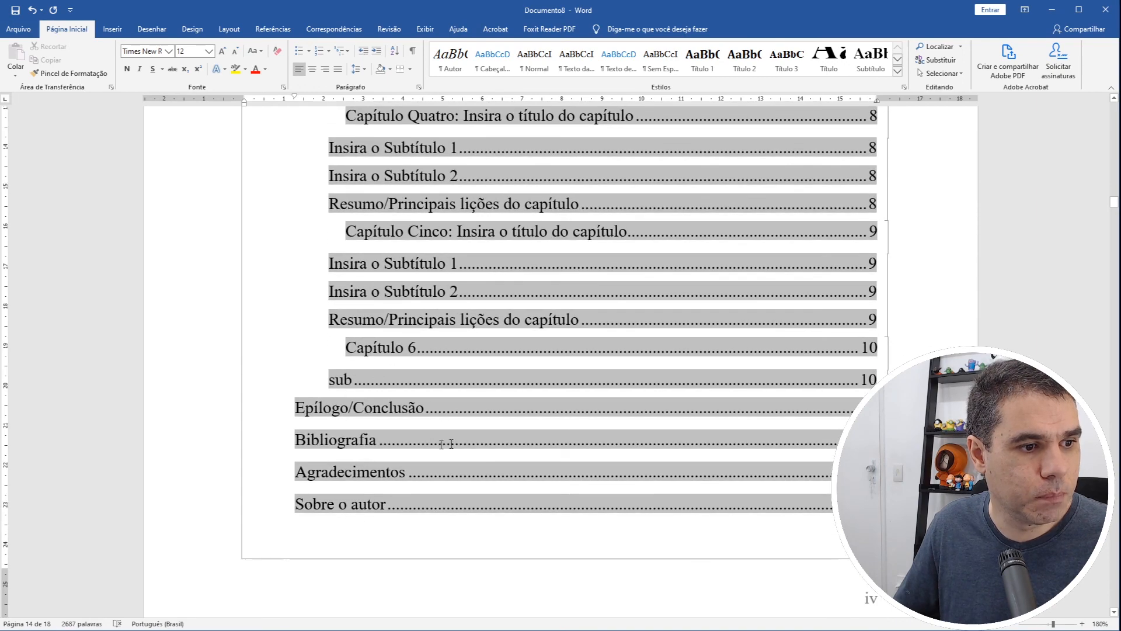
Examine how Capítulo Quatro ends with its closing paragraph and how Capítulo Cinco starts on the following page.
{"action": "scroll", "coordinate": [425, 445], "scroll_direction": "down", "scroll_amount": 4}
{"action": "left_click_drag", "start_coordinate": [1114, 206], "coordinate": [1114, 429]}
{"action": "scroll", "coordinate": [561, 361], "scroll_direction": "down", "scroll_amount": 3}
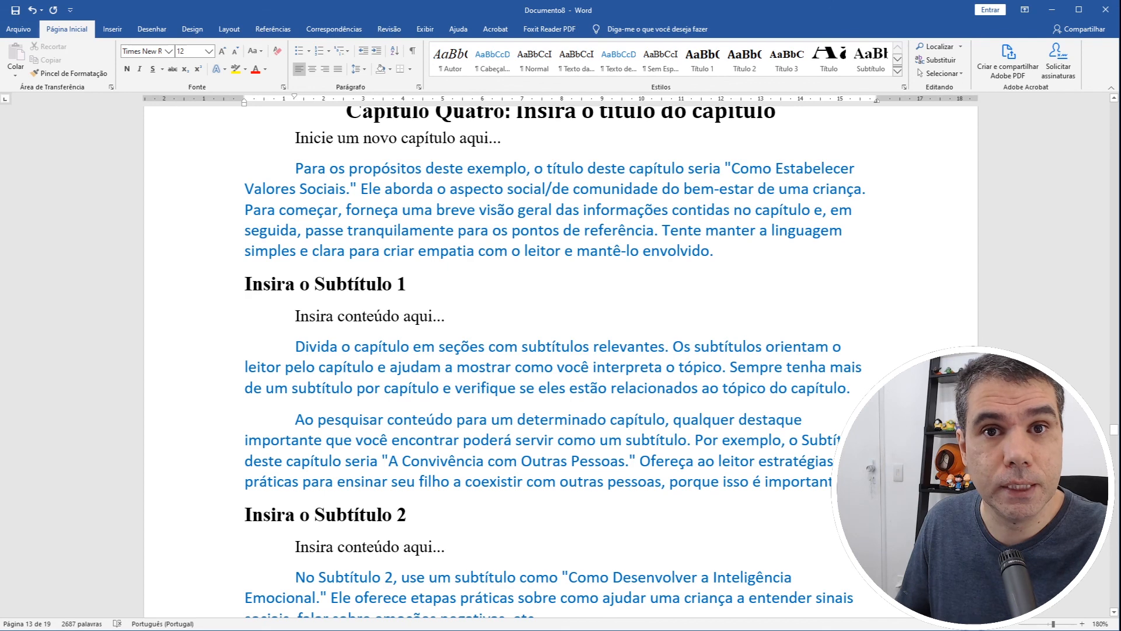
{"action": "scroll", "coordinate": [561, 350], "scroll_direction": "down", "scroll_amount": 3}
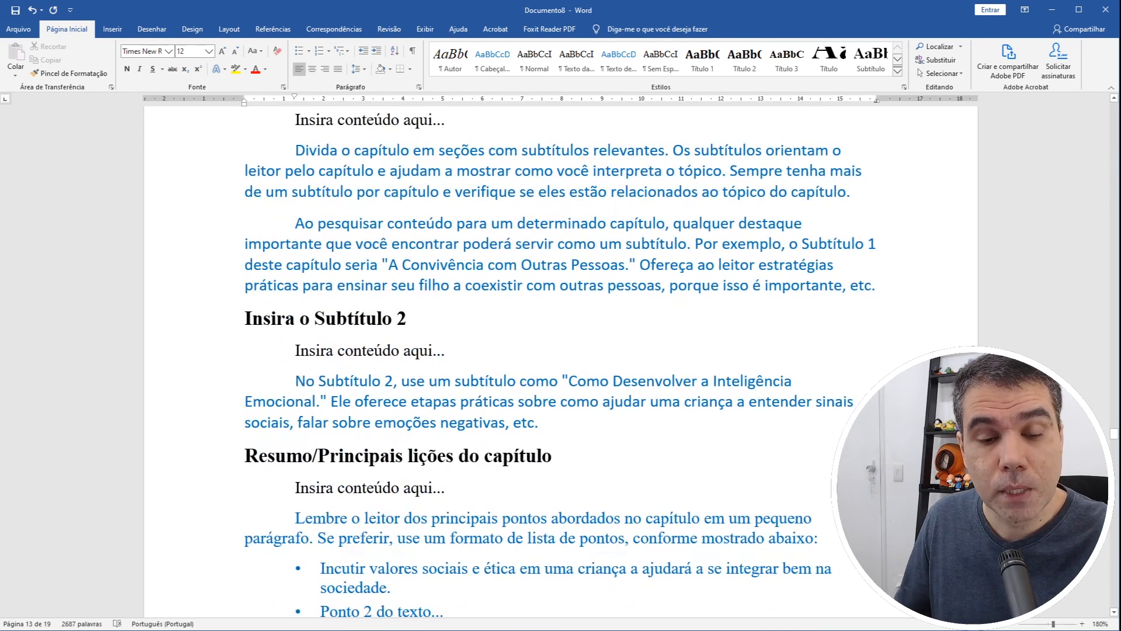
{"action": "scroll", "coordinate": [853, 322], "scroll_direction": "down", "scroll_amount": 7}
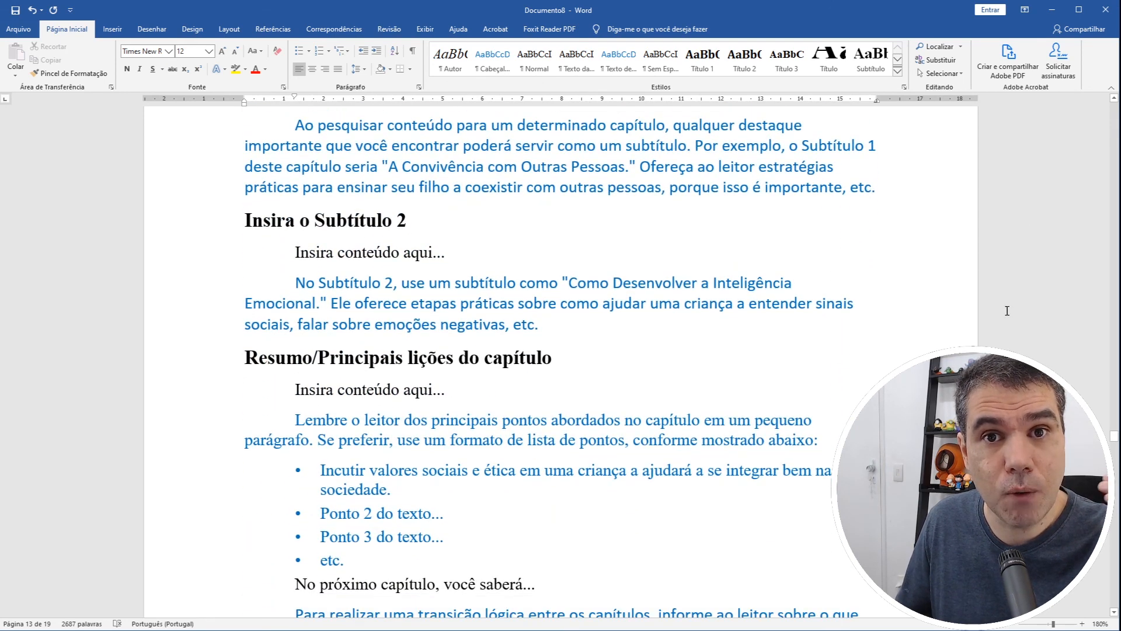
{"action": "scroll", "coordinate": [741, 289], "scroll_direction": "down", "scroll_amount": 1}
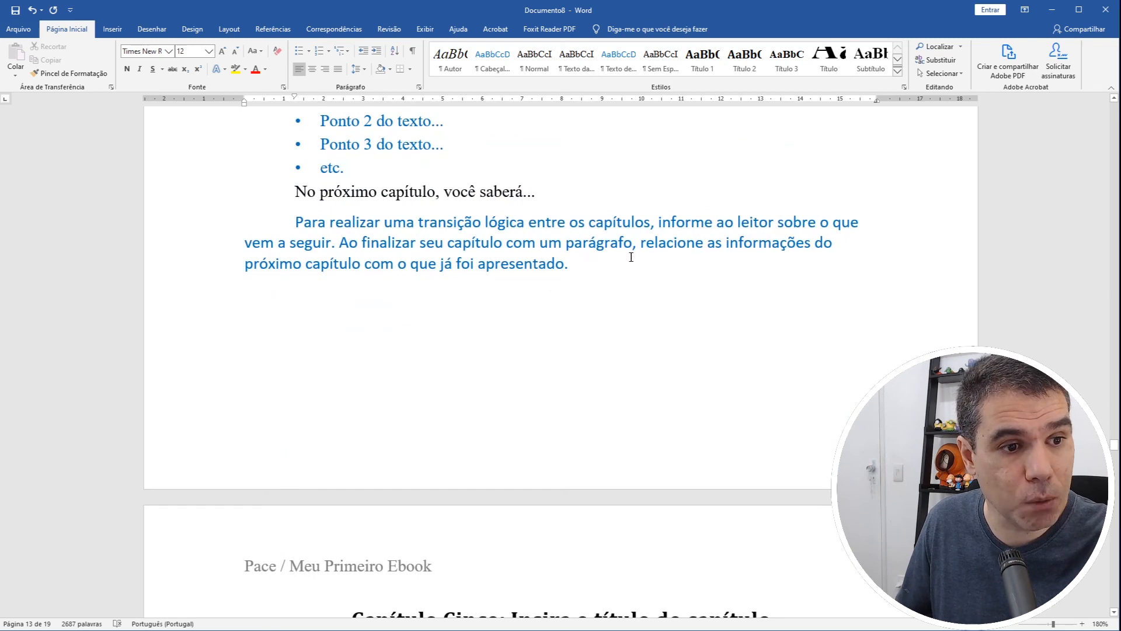
{"action": "triple_click", "coordinate": [585, 270]}
{"action": "scroll", "coordinate": [611, 327], "scroll_direction": "down", "scroll_amount": 4}
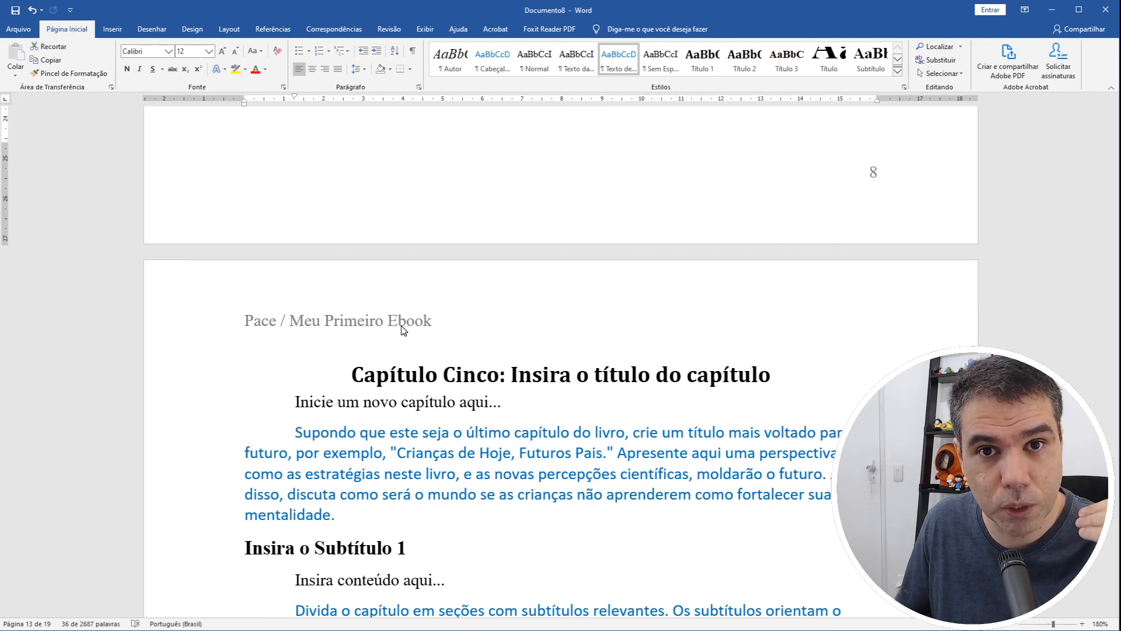
{"action": "scroll", "coordinate": [402, 330], "scroll_direction": "down", "scroll_amount": 1}
{"action": "scroll", "coordinate": [491, 231], "scroll_direction": "up", "scroll_amount": 3}
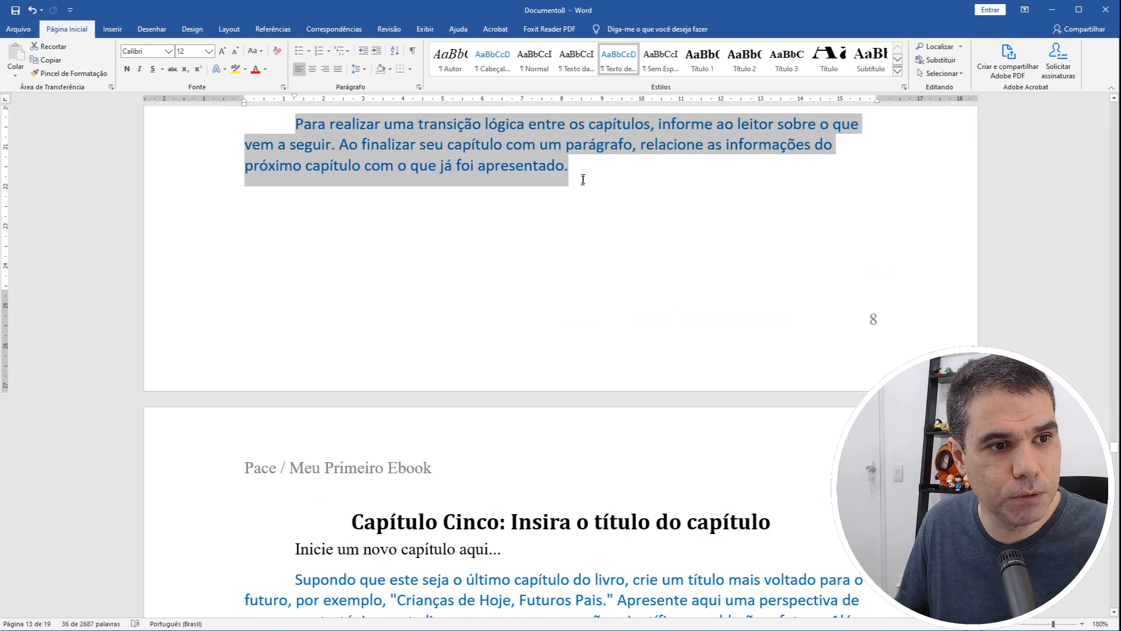
{"action": "scroll", "coordinate": [584, 179], "scroll_direction": "down", "scroll_amount": 15}
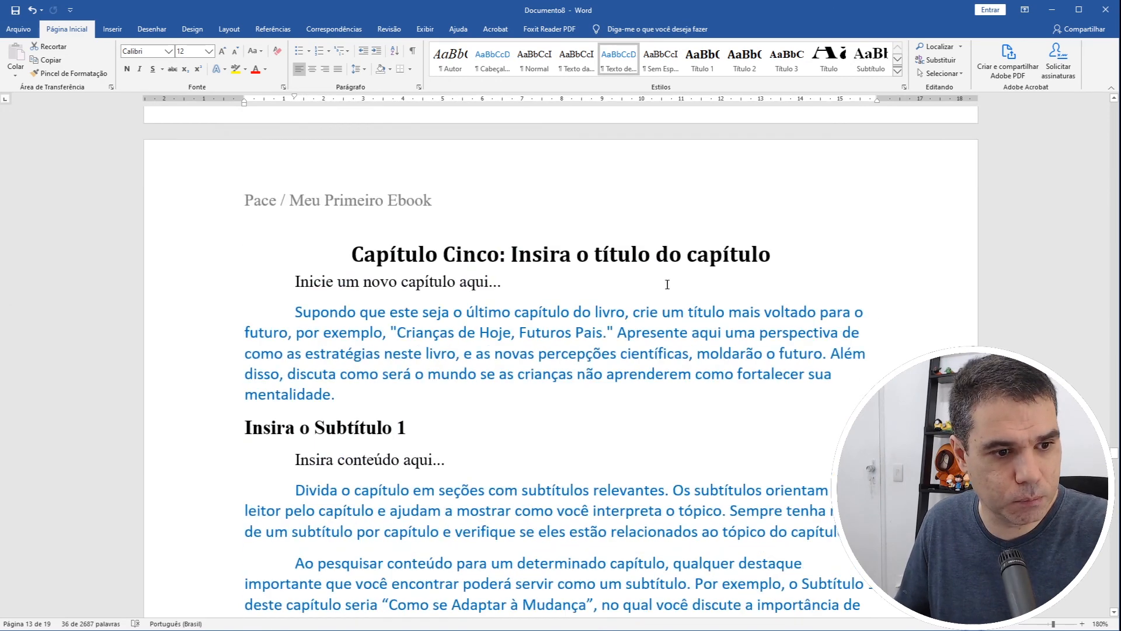
Insert a long run of blank lines above "Capítulo 6" to push the heading down onto the following page.
{"action": "left_click", "coordinate": [405, 255]}
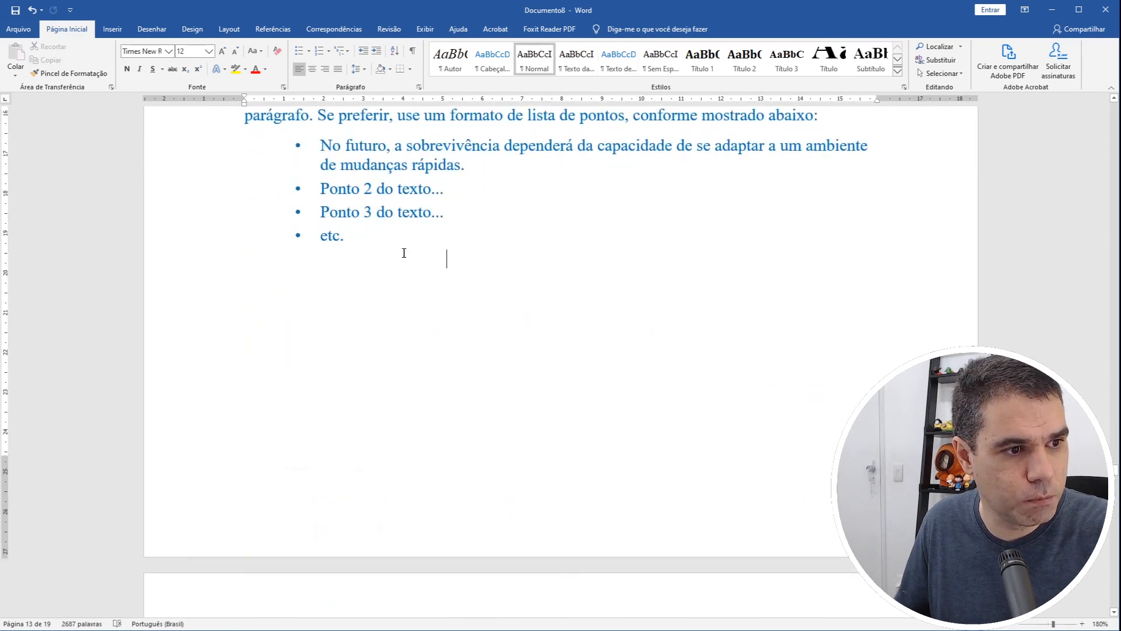
{"action": "scroll", "coordinate": [507, 338], "scroll_direction": "down", "scroll_amount": 5}
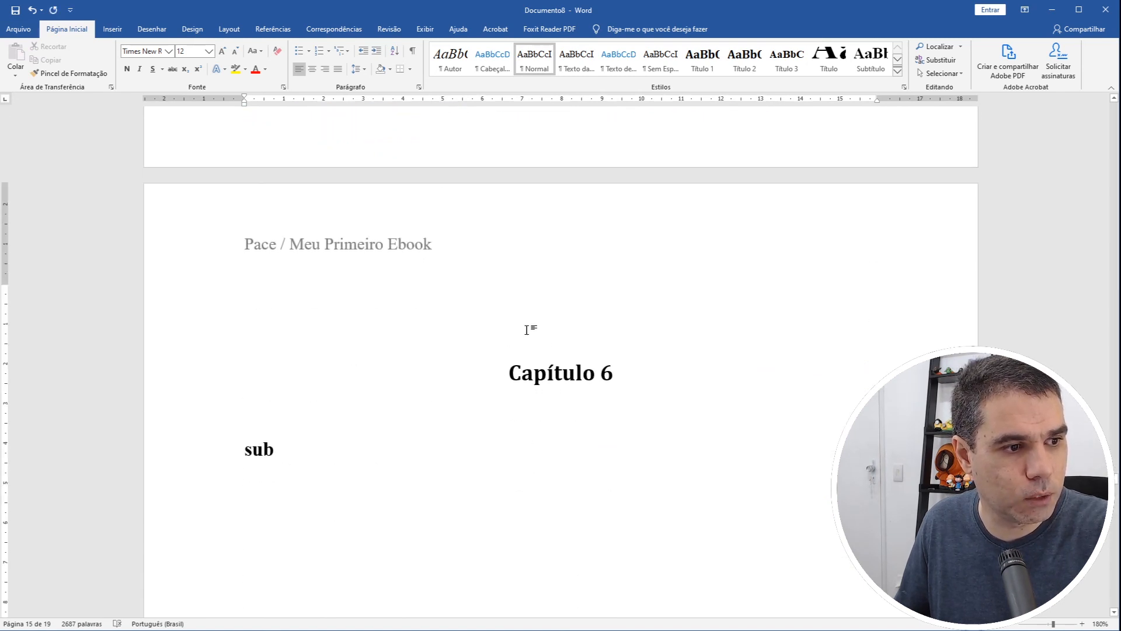
{"action": "key", "text": "Return"}
{"action": "key", "text": "Return"}
{"action": "key", "text": "Return"}
{"action": "key", "text": "Return"}
{"action": "key", "text": "Return"}
{"action": "key", "text": "Return"}
{"action": "key", "text": "Return"}
{"action": "key", "text": "Return"}
{"action": "key", "text": "Return"}
{"action": "key", "text": "Return"}
{"action": "key", "text": "Return"}
{"action": "key", "text": "Return"}
{"action": "key", "text": "Return"}
{"action": "key", "text": "Return"}
{"action": "key", "text": "Return"}
{"action": "key", "text": "Return"}
{"action": "key", "text": "Return"}
{"action": "key", "text": "Return"}
{"action": "key", "text": "Return"}
{"action": "key", "text": "Return"}
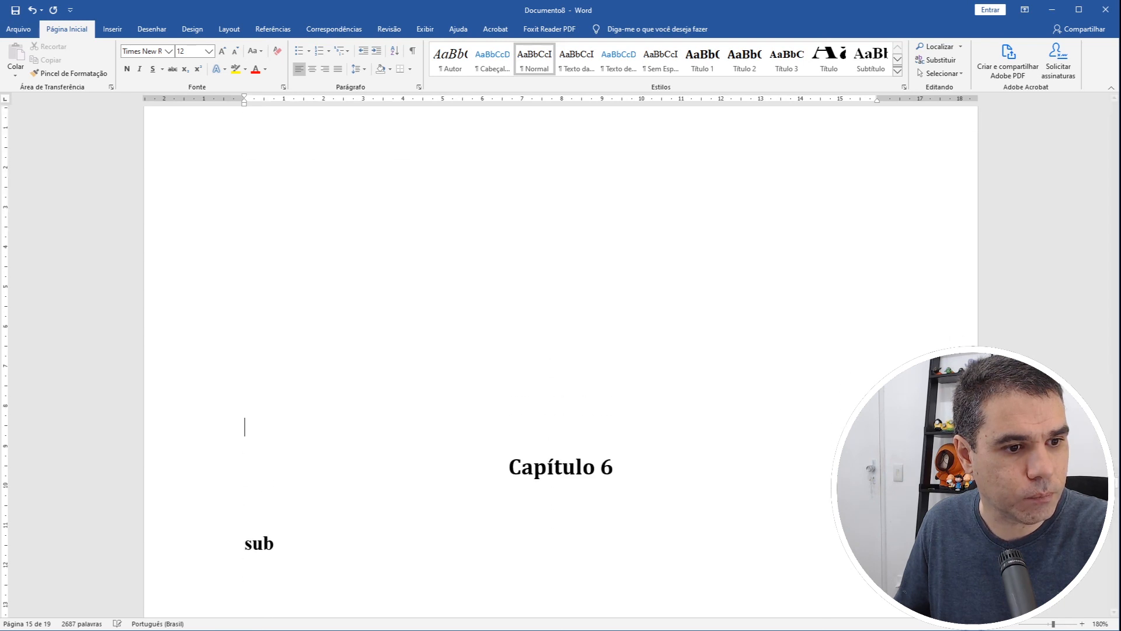
{"action": "key", "text": "Return"}
{"action": "key", "text": "Return"}
{"action": "key", "text": "Return"}
{"action": "key", "text": "Return"}
{"action": "key", "text": "Return"}
{"action": "key", "text": "Return"}
{"action": "key", "text": "Return"}
{"action": "key", "text": "Return"}
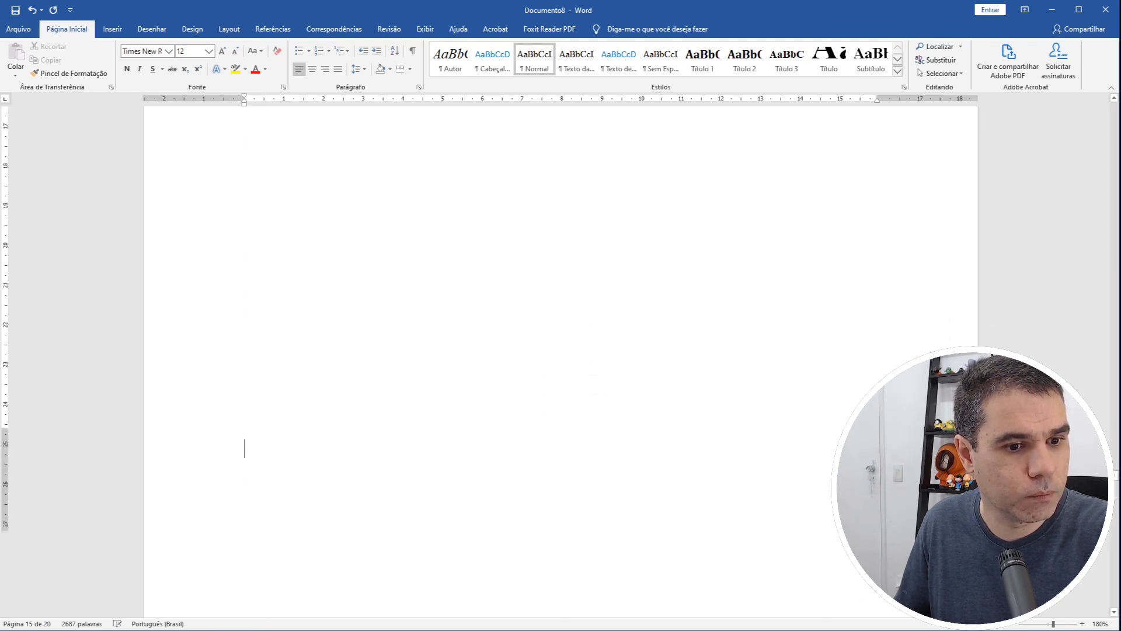
Enter the sample text "klçklç" on the blank page before "Capítulo 6" and insert four blank lines above it.
{"action": "scroll", "coordinate": [522, 306], "scroll_direction": "down", "scroll_amount": 8}
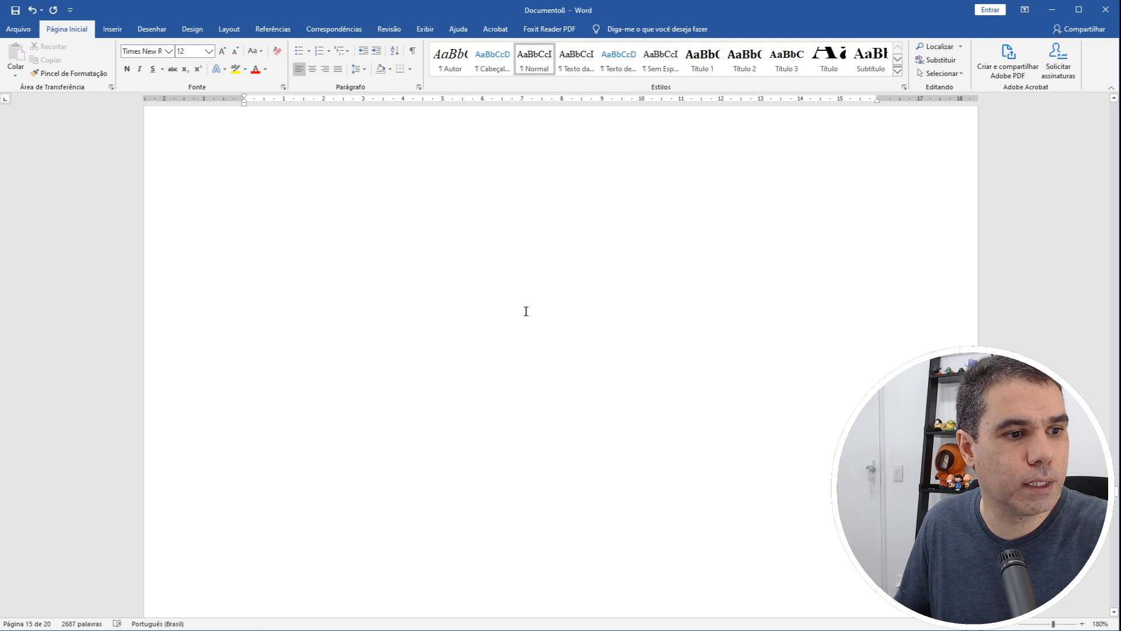
{"action": "scroll", "coordinate": [534, 317], "scroll_direction": "up", "scroll_amount": 12}
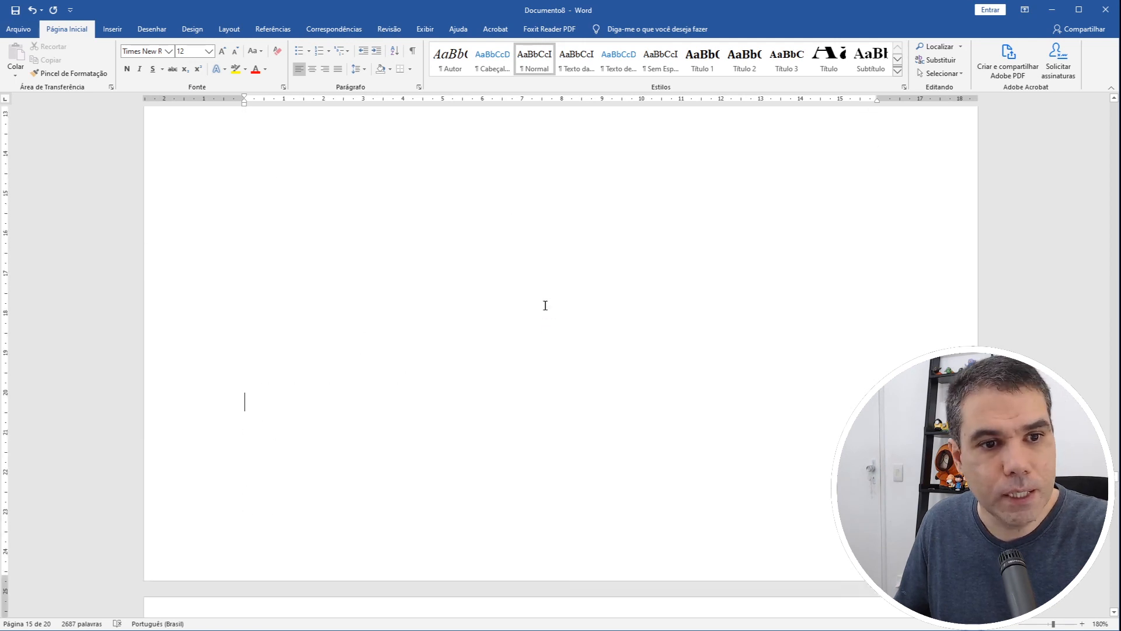
{"action": "scroll", "coordinate": [547, 307], "scroll_direction": "up", "scroll_amount": 8}
{"action": "scroll", "coordinate": [546, 315], "scroll_direction": "down", "scroll_amount": 11}
{"action": "scroll", "coordinate": [536, 341], "scroll_direction": "down", "scroll_amount": 9}
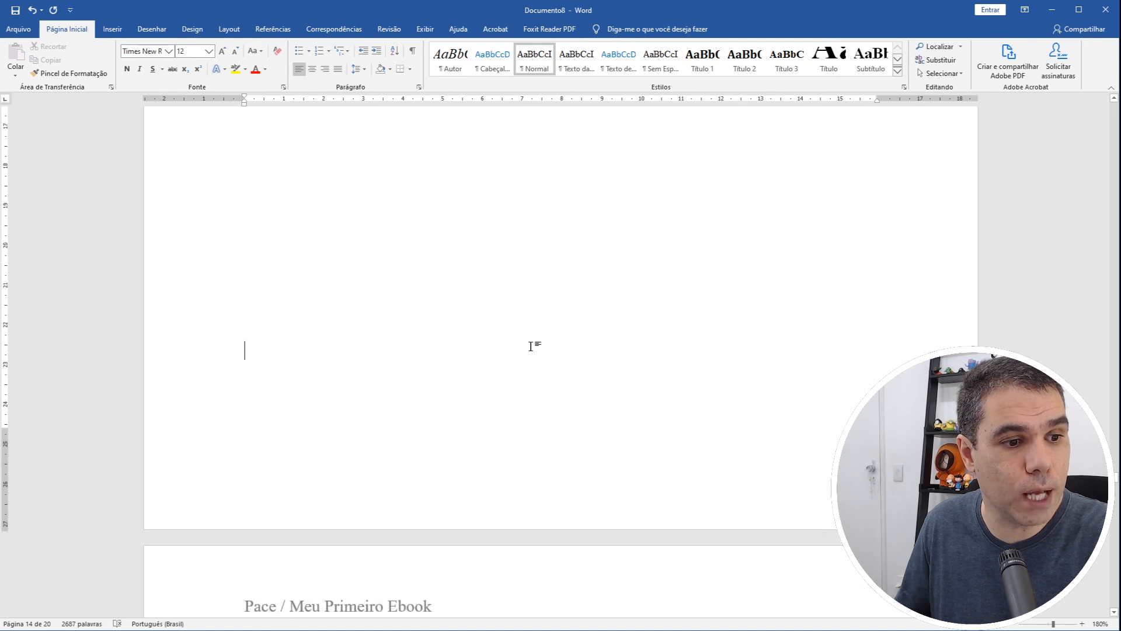
{"action": "scroll", "coordinate": [529, 333], "scroll_direction": "up", "scroll_amount": 4}
{"action": "type", "text": "klçklç"}
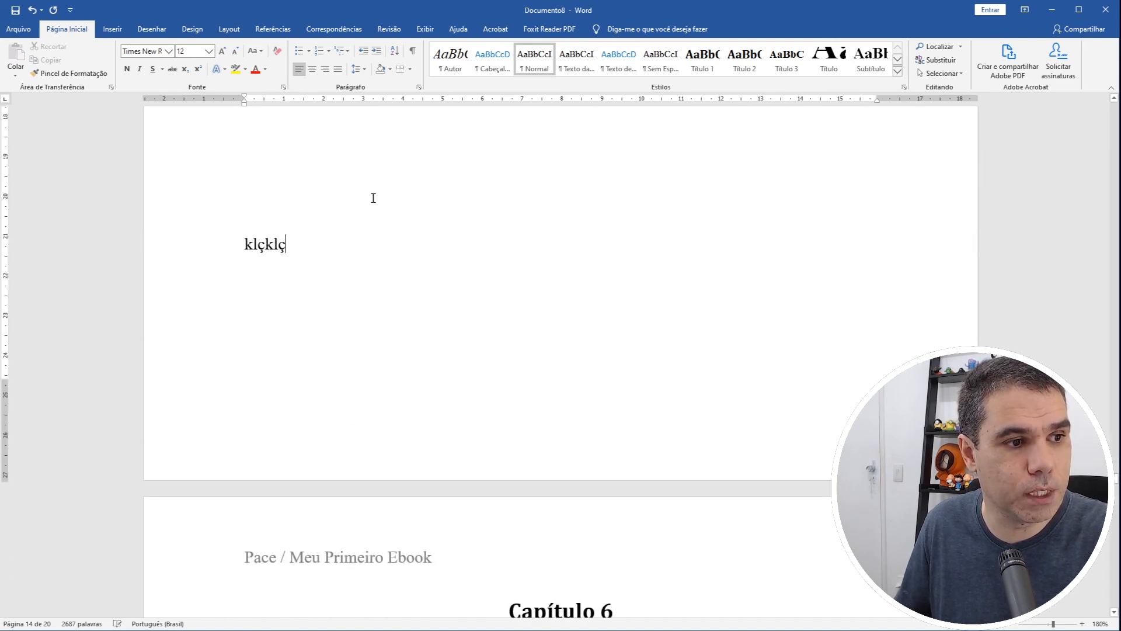
{"action": "key", "text": "Return"}
{"action": "key", "text": "Return"}
{"action": "key", "text": "Return"}
{"action": "key", "text": "Return"}
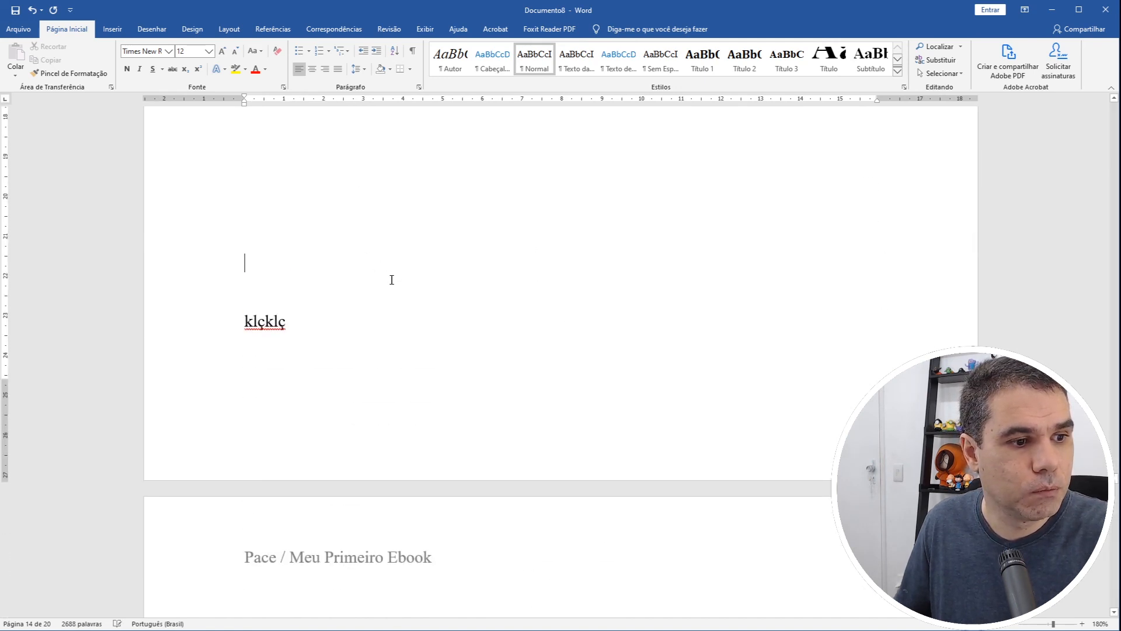
Examine the page flow around the sample text and the end of Capítulo Cinco.
{"action": "scroll", "coordinate": [388, 278], "scroll_direction": "down", "scroll_amount": 5}
{"action": "scroll", "coordinate": [538, 312], "scroll_direction": "up", "scroll_amount": 8}
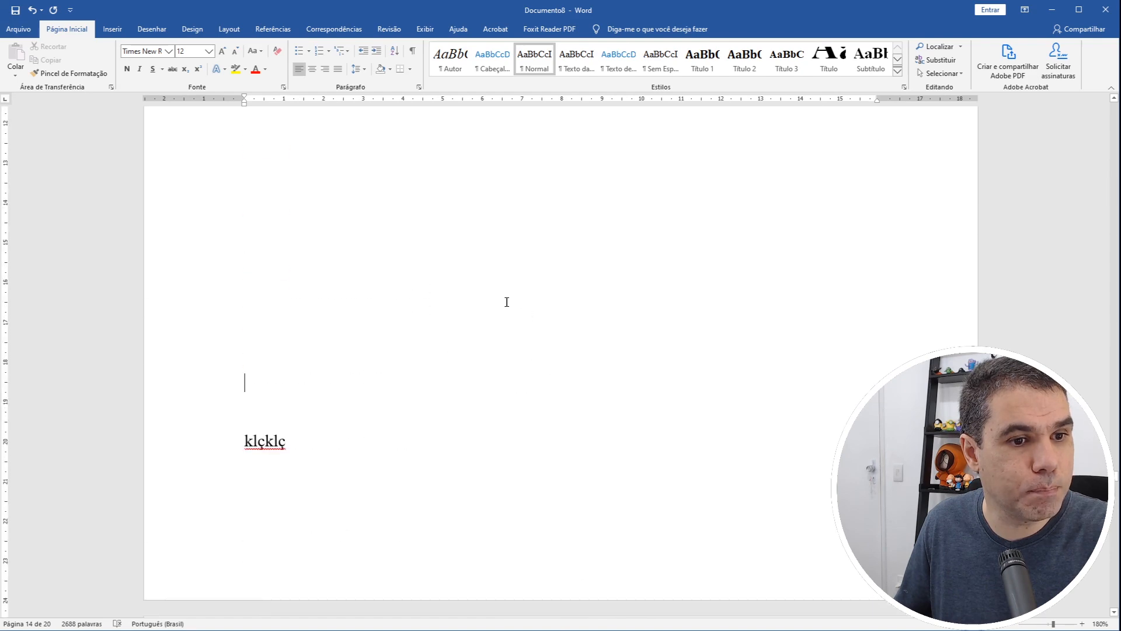
{"action": "scroll", "coordinate": [507, 302], "scroll_direction": "up", "scroll_amount": 10}
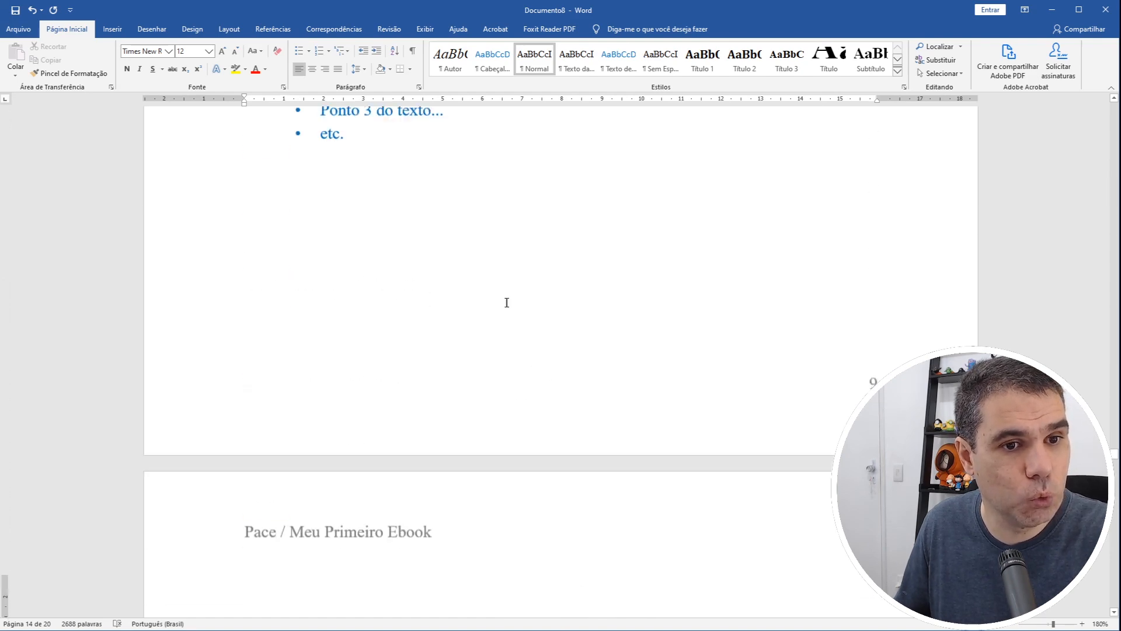
{"action": "scroll", "coordinate": [507, 302], "scroll_direction": "up", "scroll_amount": 10}
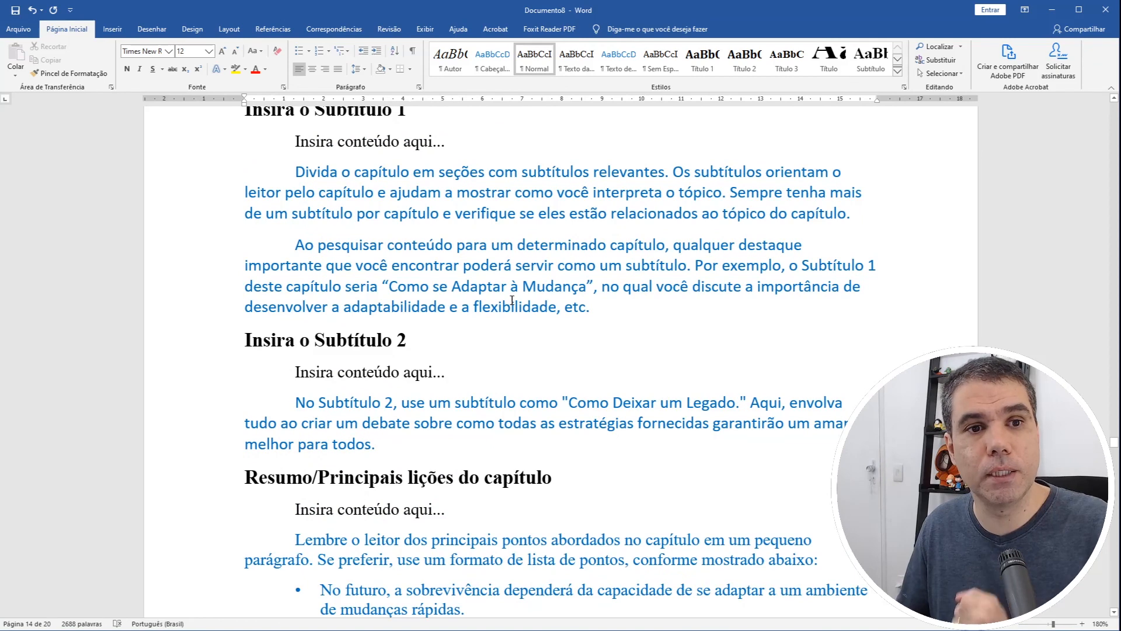
{"action": "scroll", "coordinate": [512, 300], "scroll_direction": "down", "scroll_amount": 8}
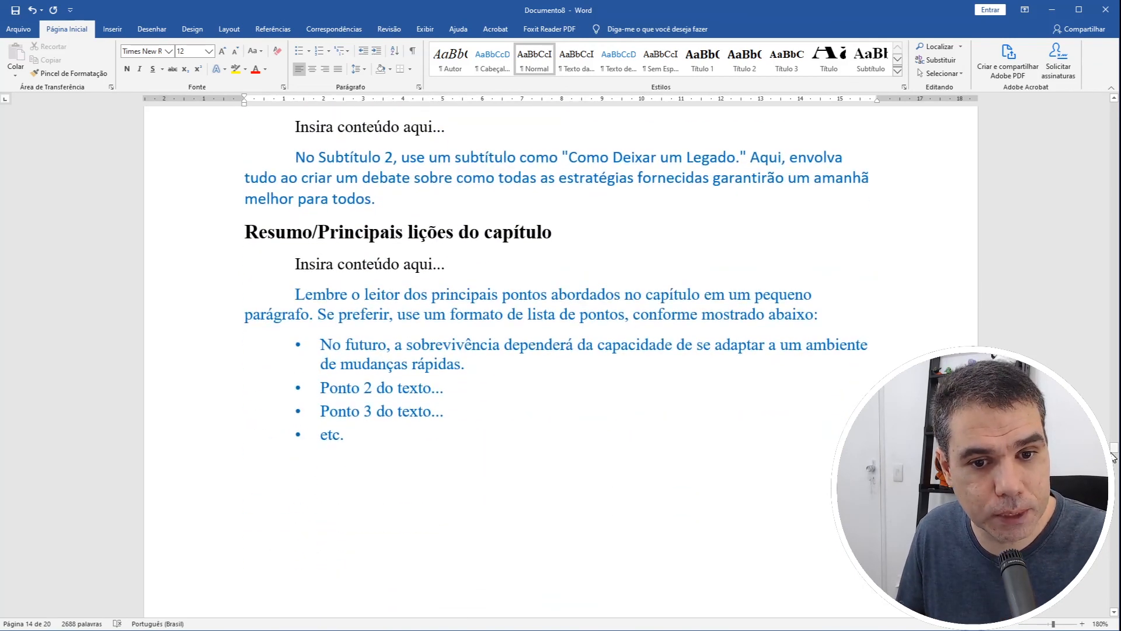
{"action": "mouse_move", "coordinate": [1114, 450]}
{"action": "left_mouse_down"}
{"action": "mouse_move", "coordinate": [1112, 428]}
{"action": "mouse_move", "coordinate": [1110, 437]}
{"action": "left_mouse_up"}
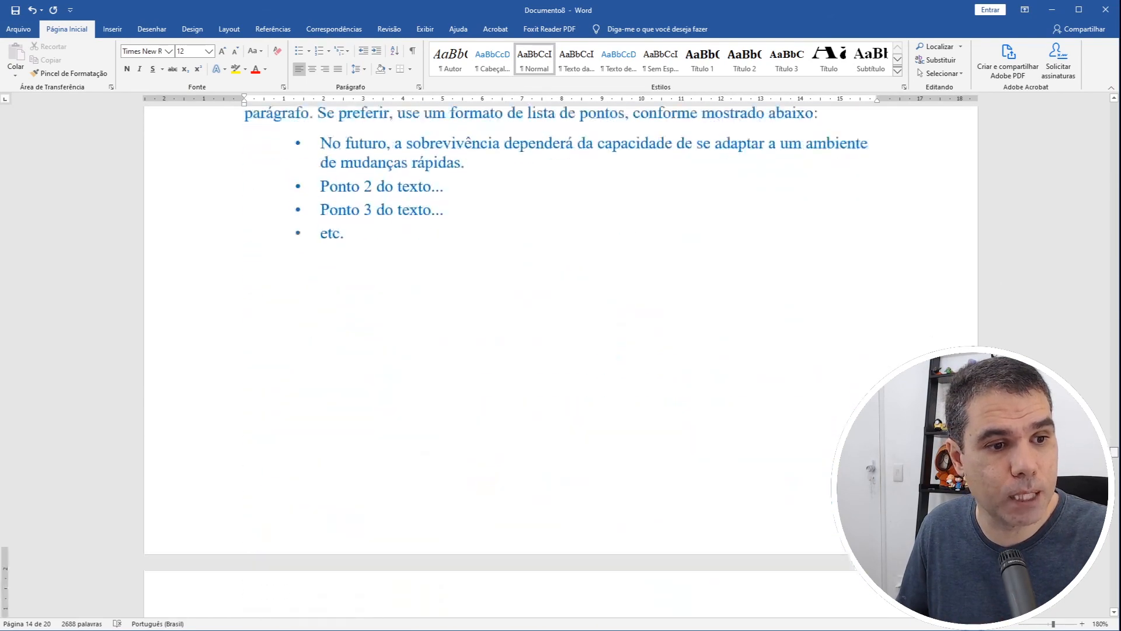
{"action": "scroll", "coordinate": [560, 362], "scroll_direction": "down", "scroll_amount": 5}
{"action": "scroll", "coordinate": [561, 362], "scroll_direction": "up", "scroll_amount": 14}
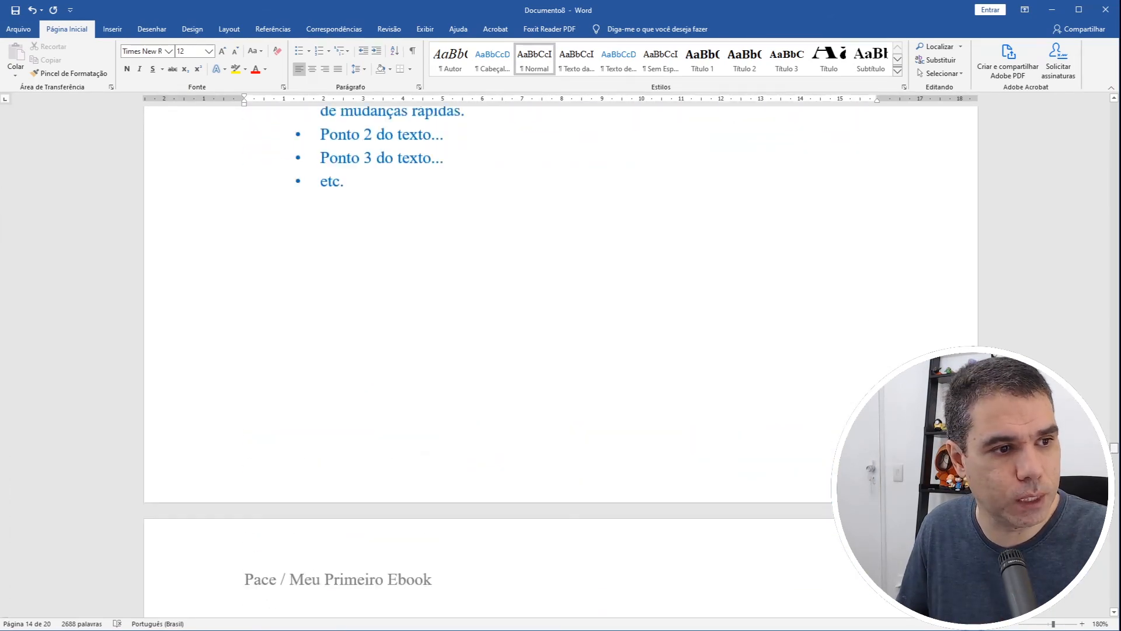
{"action": "scroll", "coordinate": [560, 363], "scroll_direction": "down", "scroll_amount": 8}
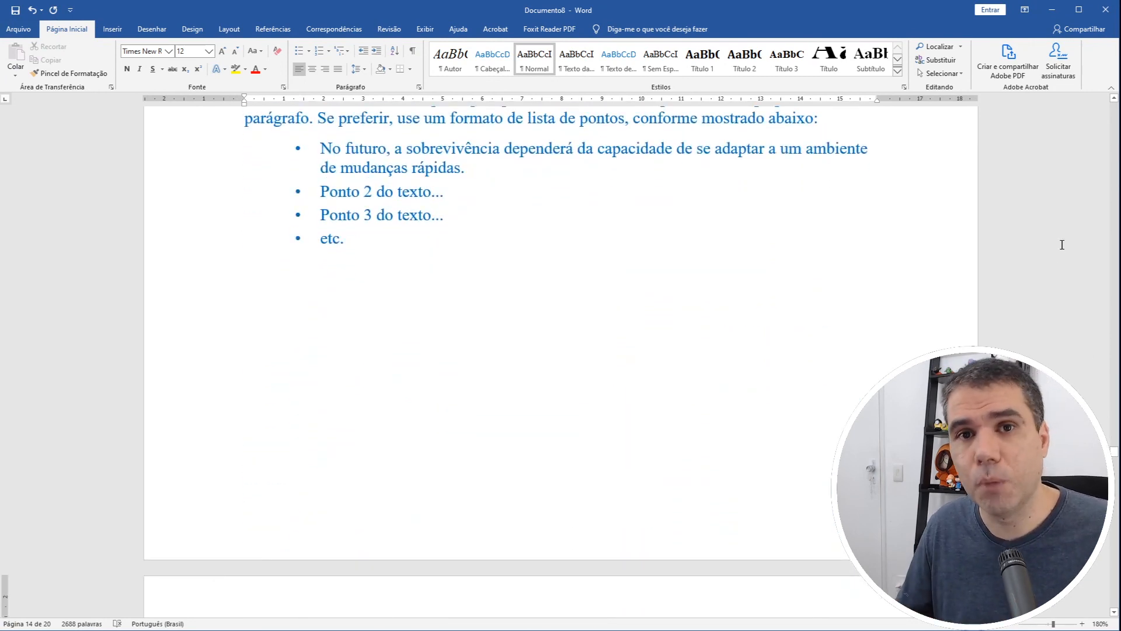
Save the book as a PDF named "MEU PRIMEIRO EBOOK.pdf" in the E-Book folder, using standard optimization and opening it after publishing.
{"action": "left_click_drag", "start_coordinate": [1114, 452], "coordinate": [1114, 107]}
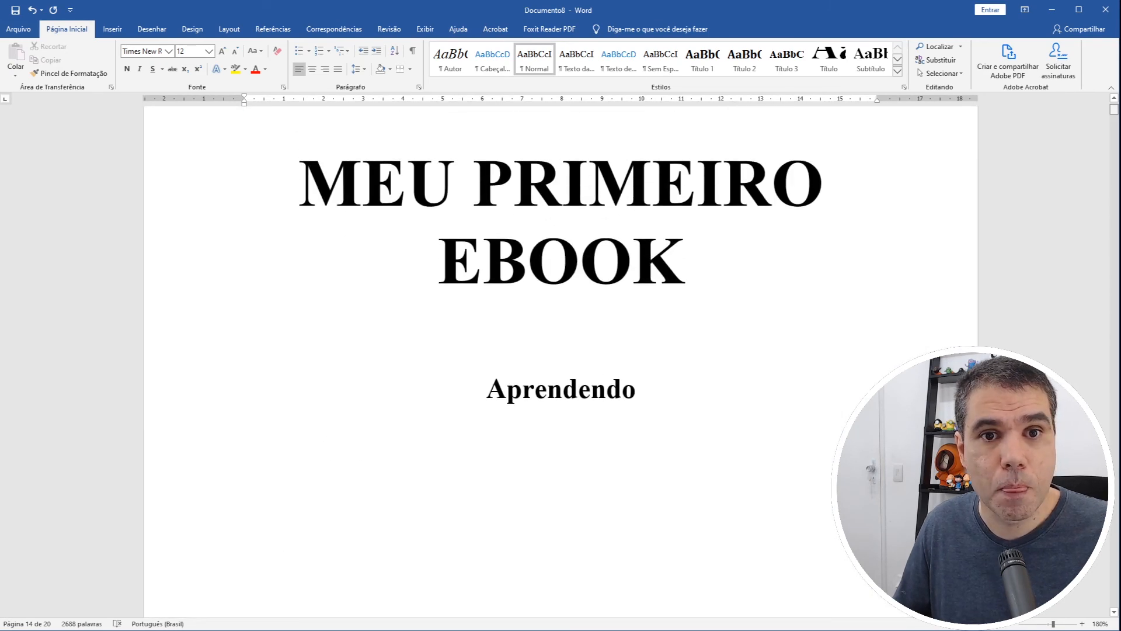
{"action": "left_click", "coordinate": [18, 28]}
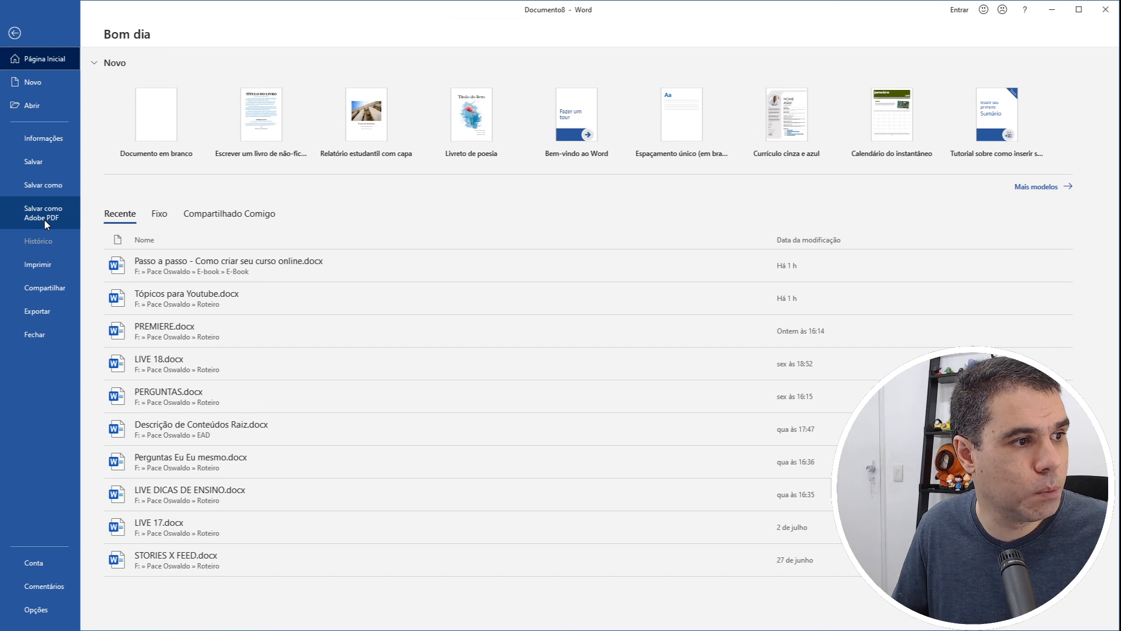
{"action": "left_click", "coordinate": [37, 185]}
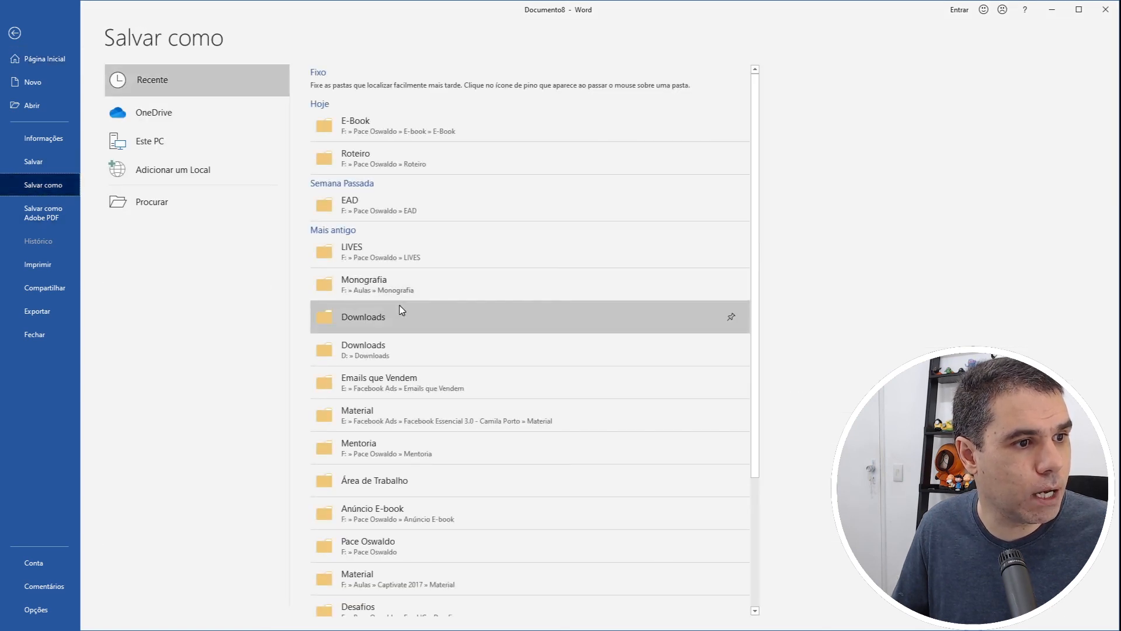
{"action": "left_click", "coordinate": [336, 124]}
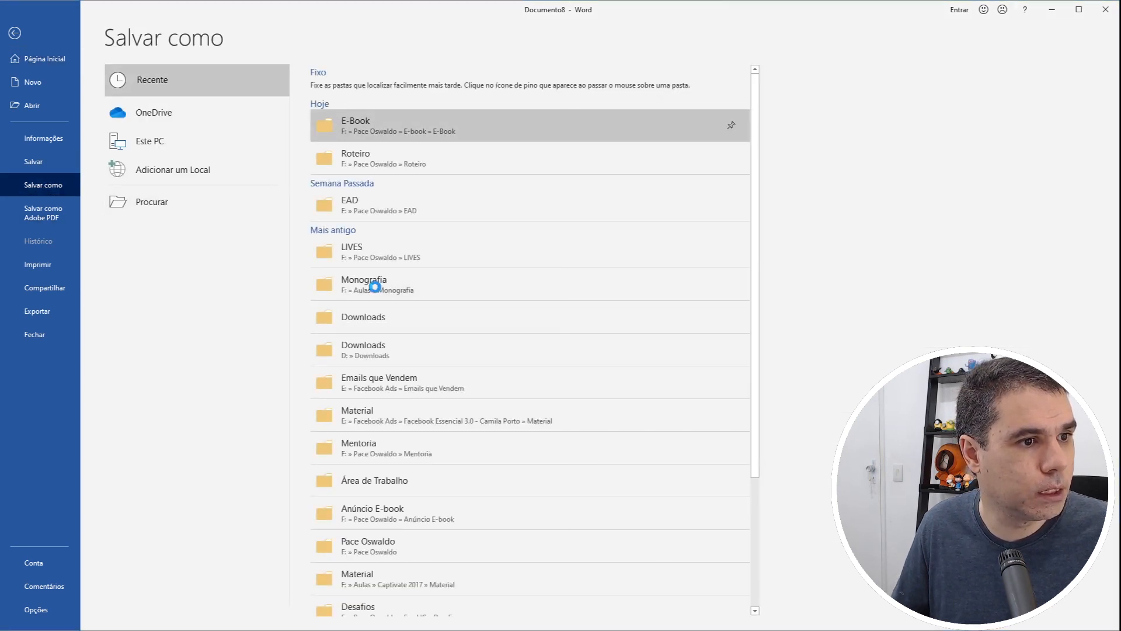
{"action": "left_click", "coordinate": [220, 217]}
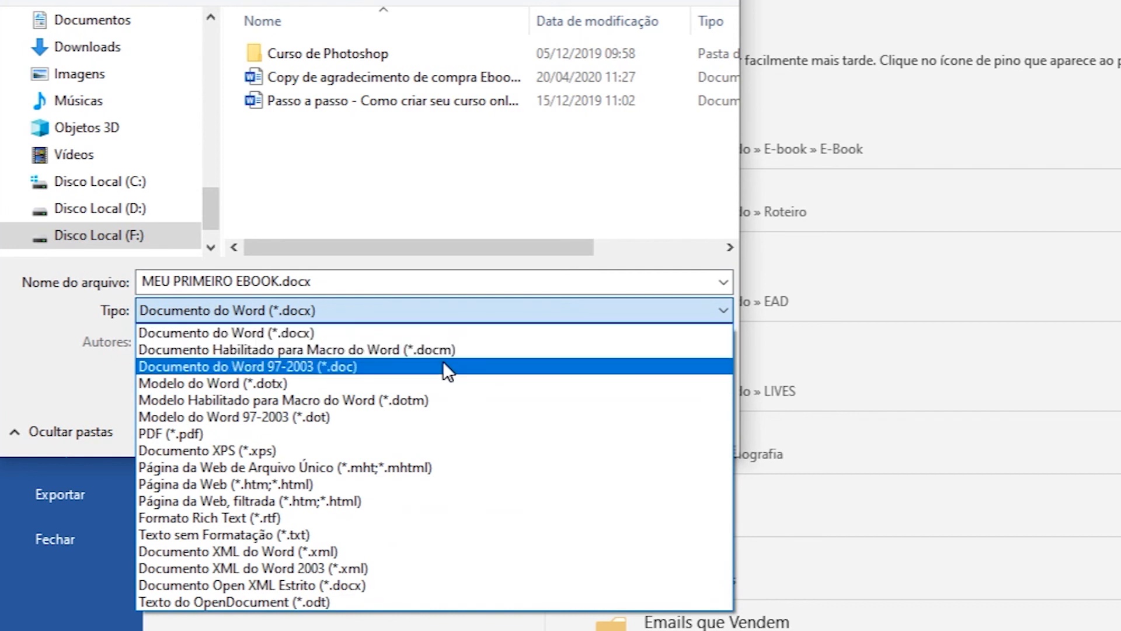
{"action": "left_click", "coordinate": [184, 433]}
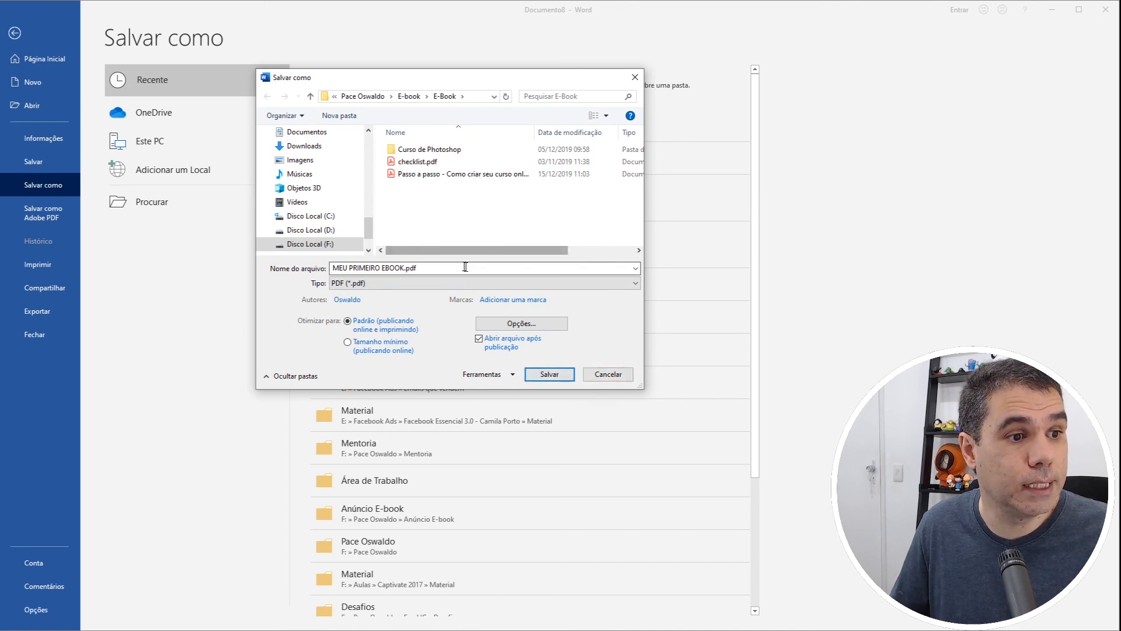
{"action": "left_click", "coordinate": [533, 373]}
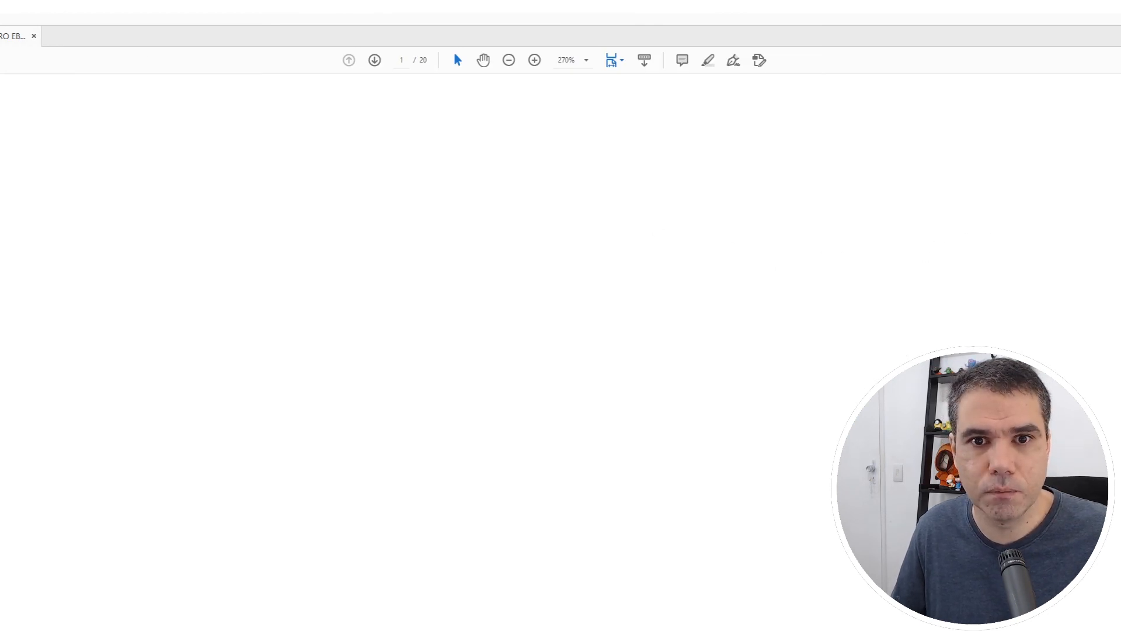
Examine the opening pages of the exported PDF, from the cover through the copyright page and the pages after it.
{"action": "scroll", "coordinate": [561, 351], "scroll_direction": "down", "scroll_amount": 10}
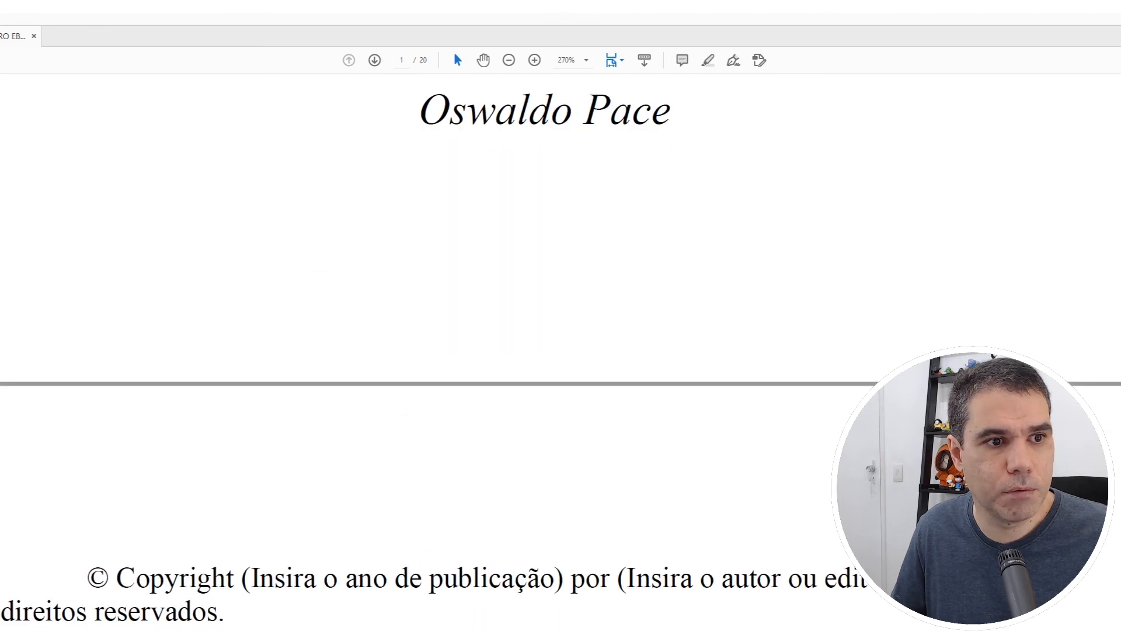
{"action": "scroll", "coordinate": [560, 351], "scroll_direction": "down", "scroll_amount": 20}
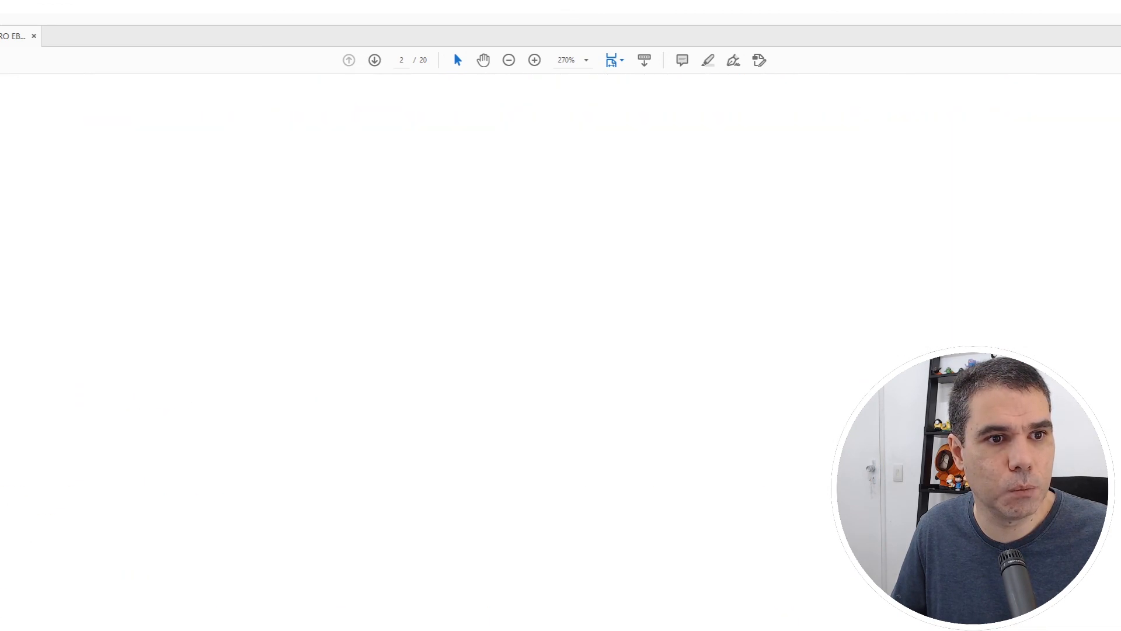
{"action": "scroll", "coordinate": [587, 350], "scroll_direction": "down", "scroll_amount": 15}
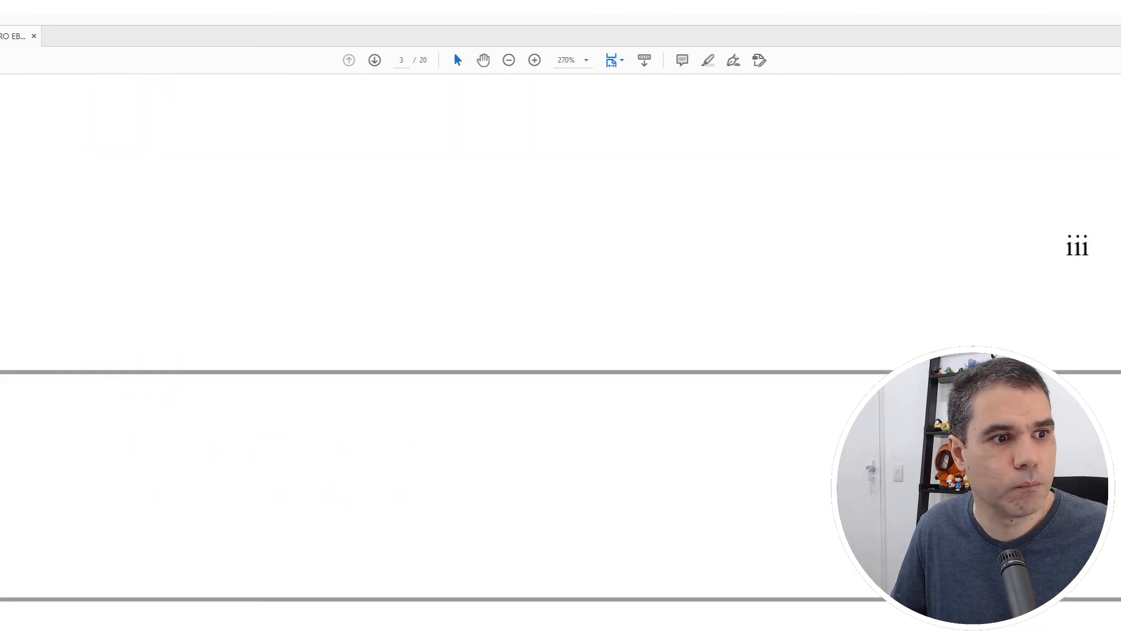
{"action": "scroll", "coordinate": [561, 350], "scroll_direction": "down", "scroll_amount": 20}
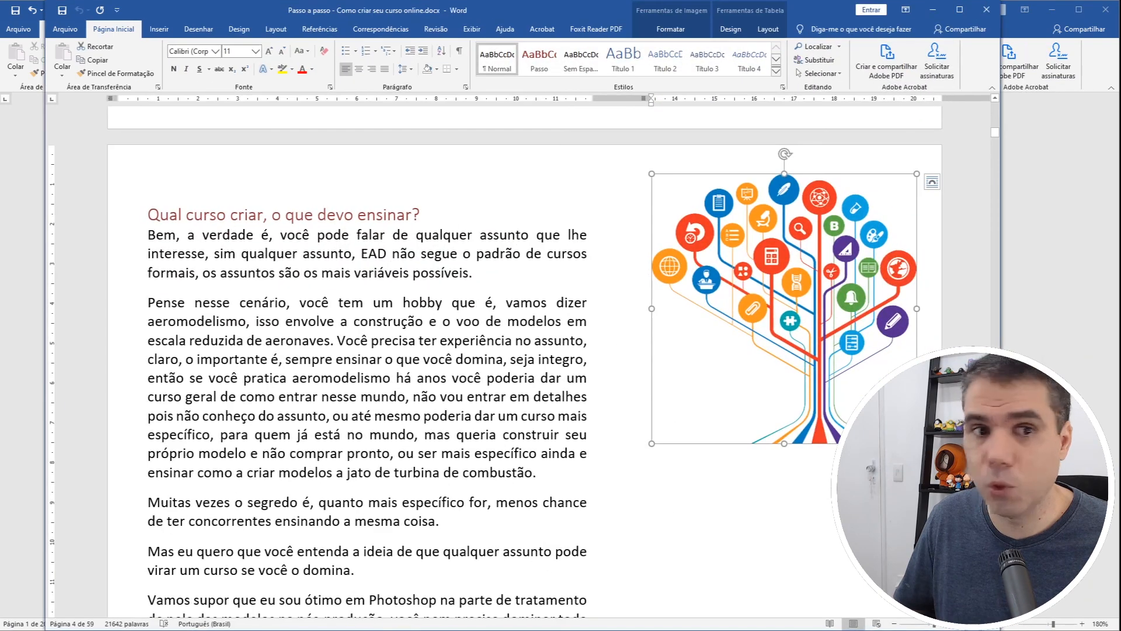
Examine the layout of the finished example e-book "Passo a passo - Como criar seu curso online.docx" and return to the new book.
{"action": "scroll", "coordinate": [848, 357], "scroll_direction": "down", "scroll_amount": 15}
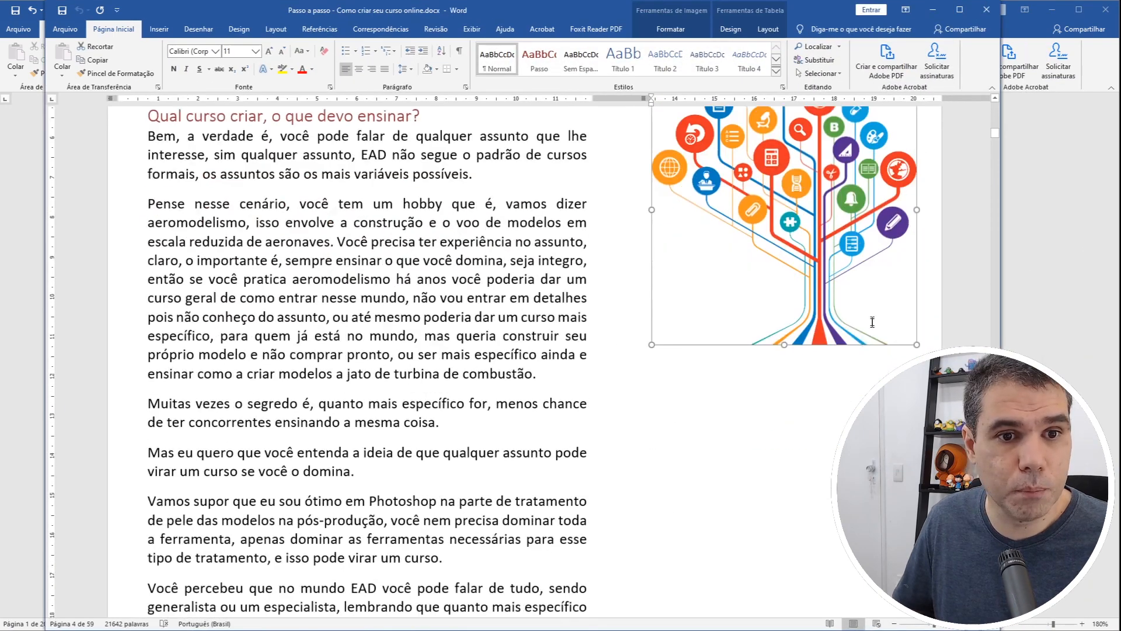
{"action": "scroll", "coordinate": [847, 356], "scroll_direction": "down", "scroll_amount": 1}
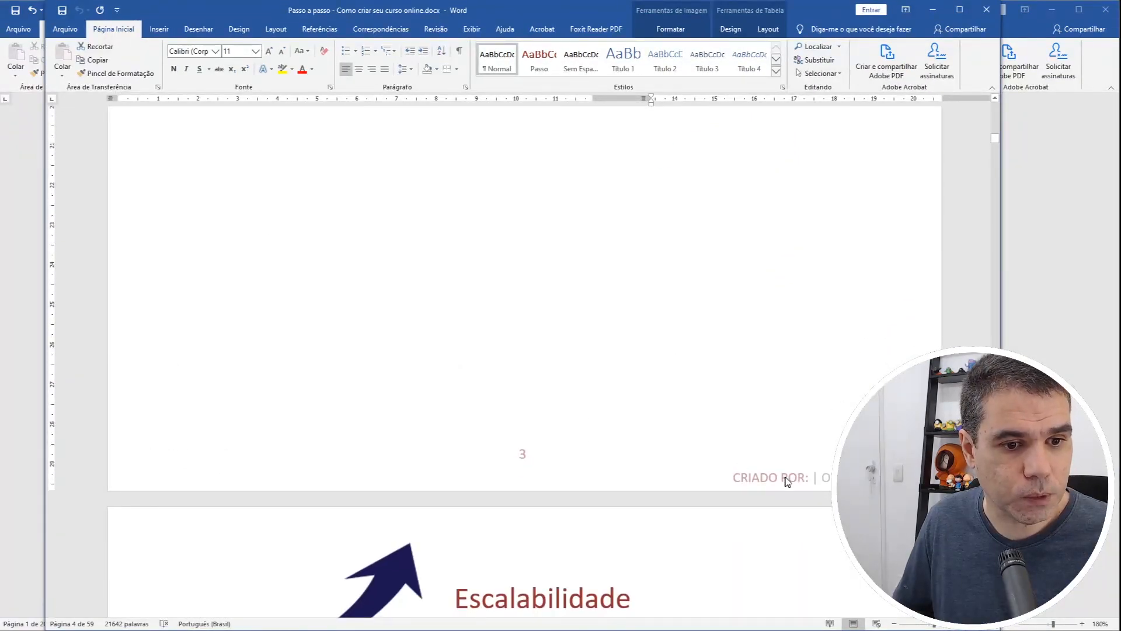
{"action": "left_click", "coordinate": [934, 13]}
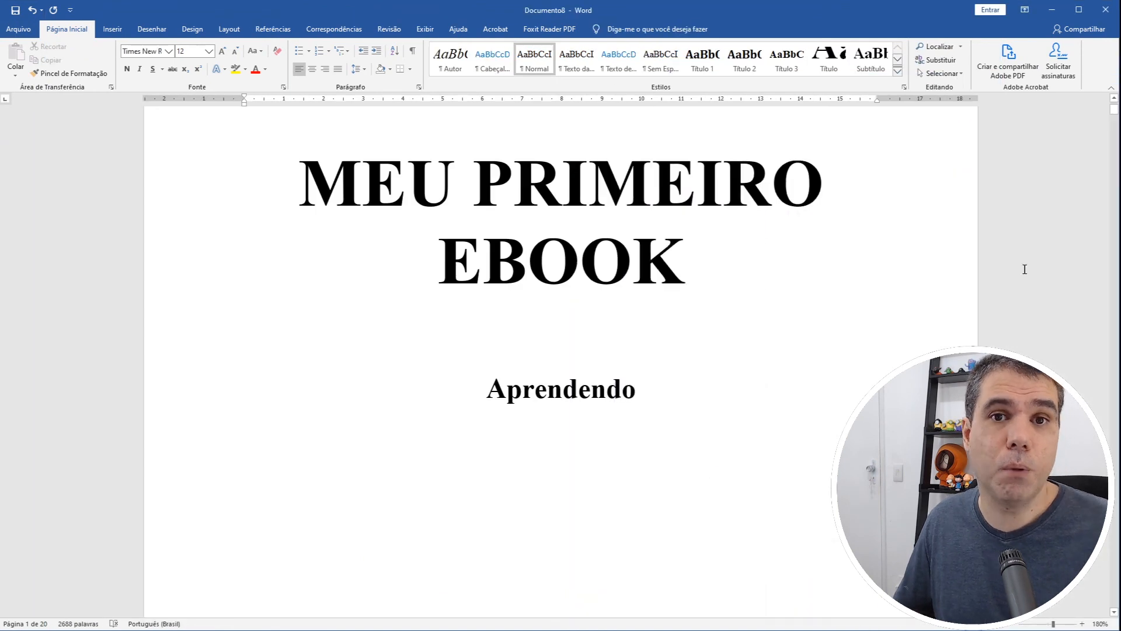